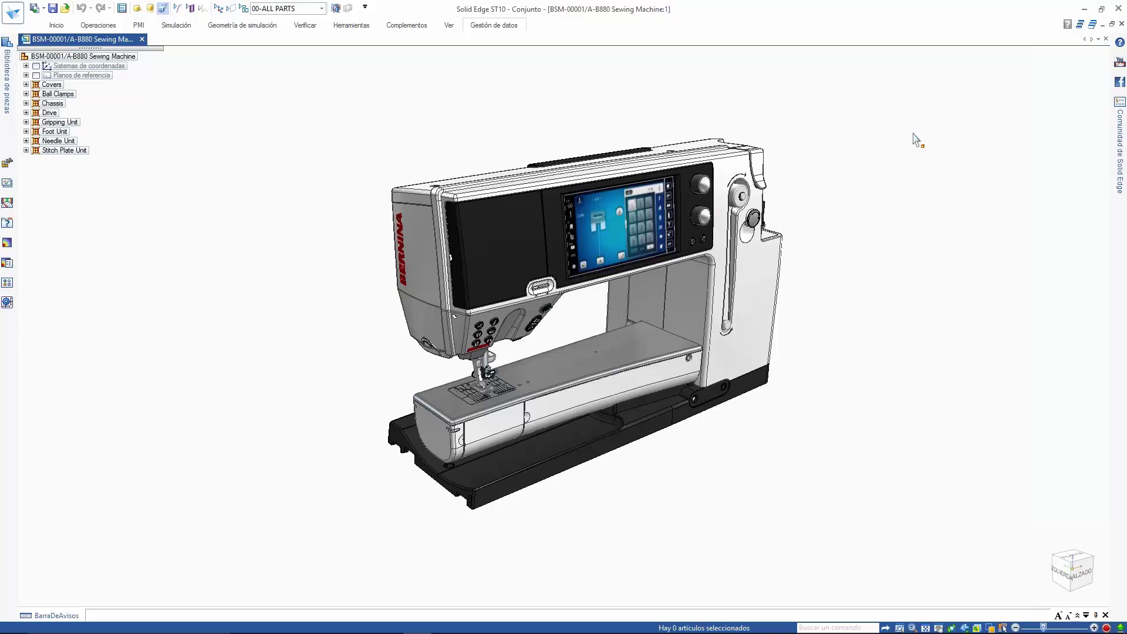
# Apply the 01-Main Frame display configuration to the sewing machine assembly
pyautogui.hotkey('ctrl', 'f')
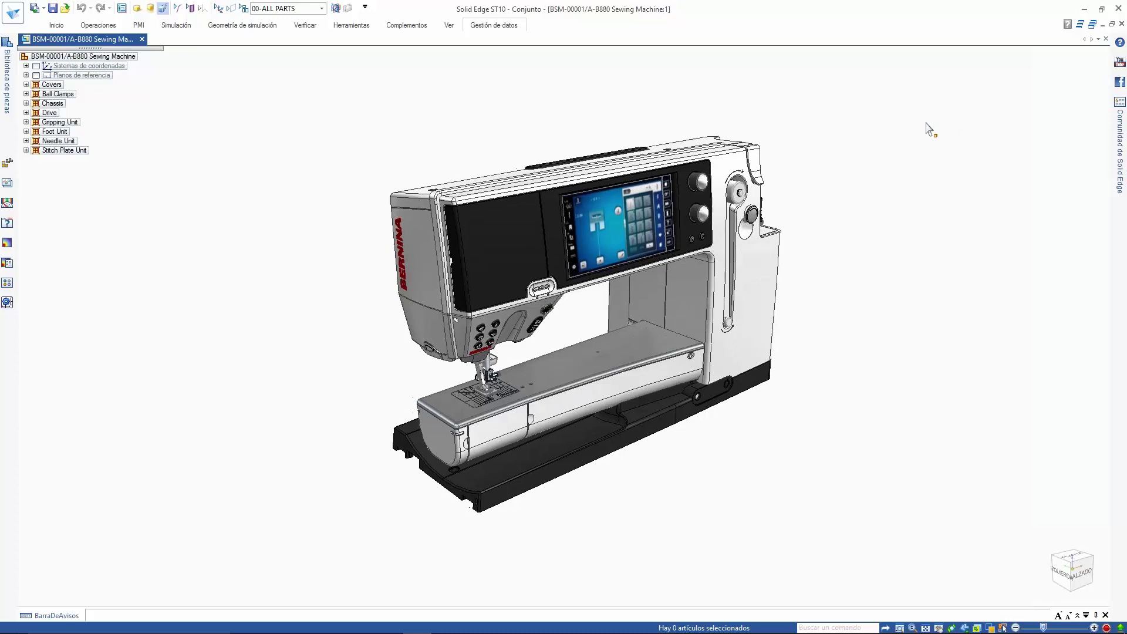
pyautogui.hotkey('ctrl', 'j')
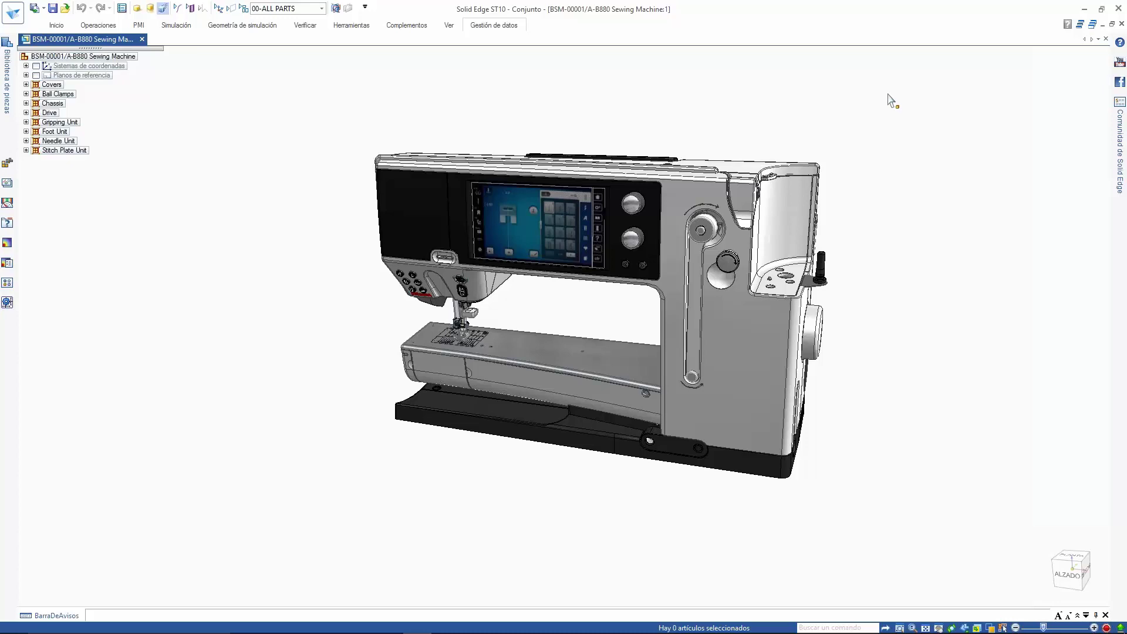
pyautogui.click(335, 9)
pyautogui.click(260, 35)
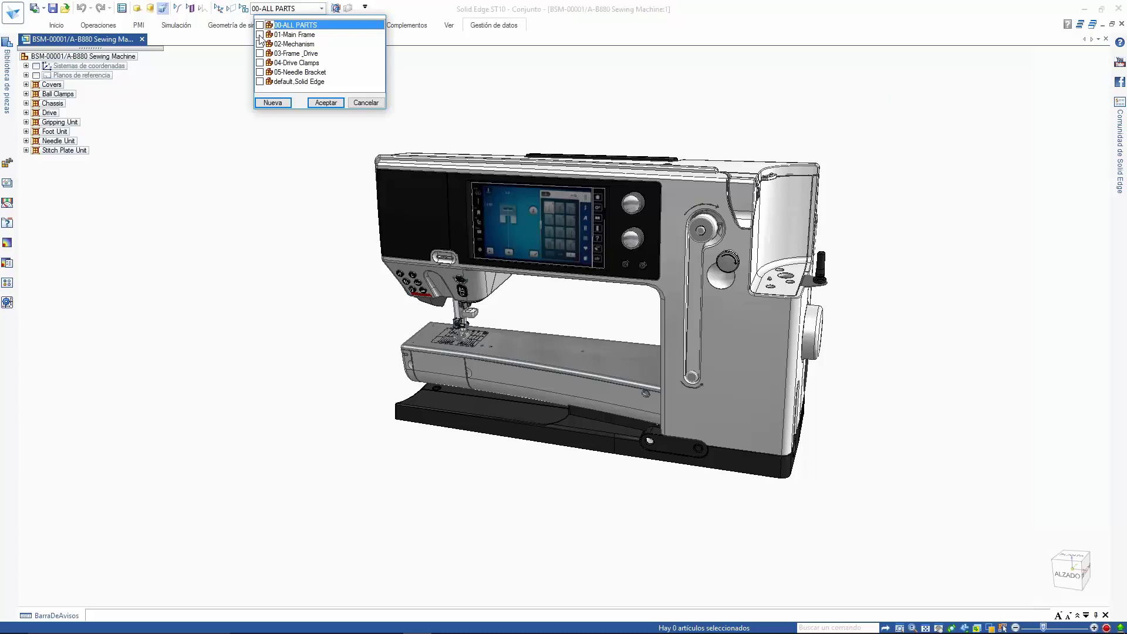
pyautogui.click(331, 104)
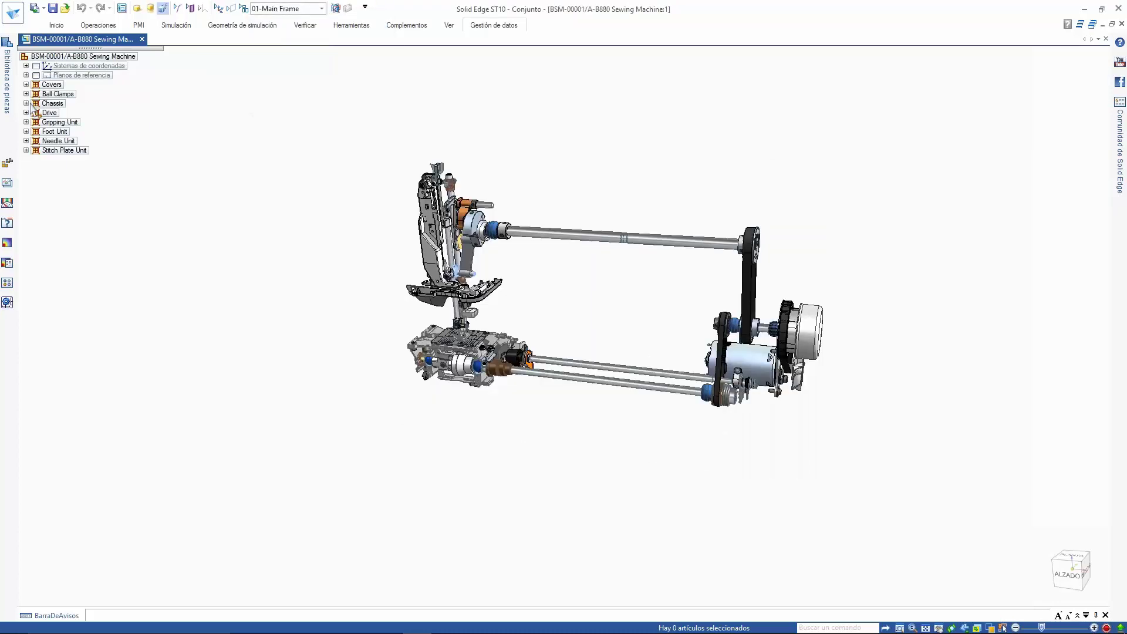
# Edit the Chassis group's BSM-00252/A-Main Frame part in place and hide the surrounding assembly components
pyautogui.click(26, 103)
pyautogui.click(48, 113)
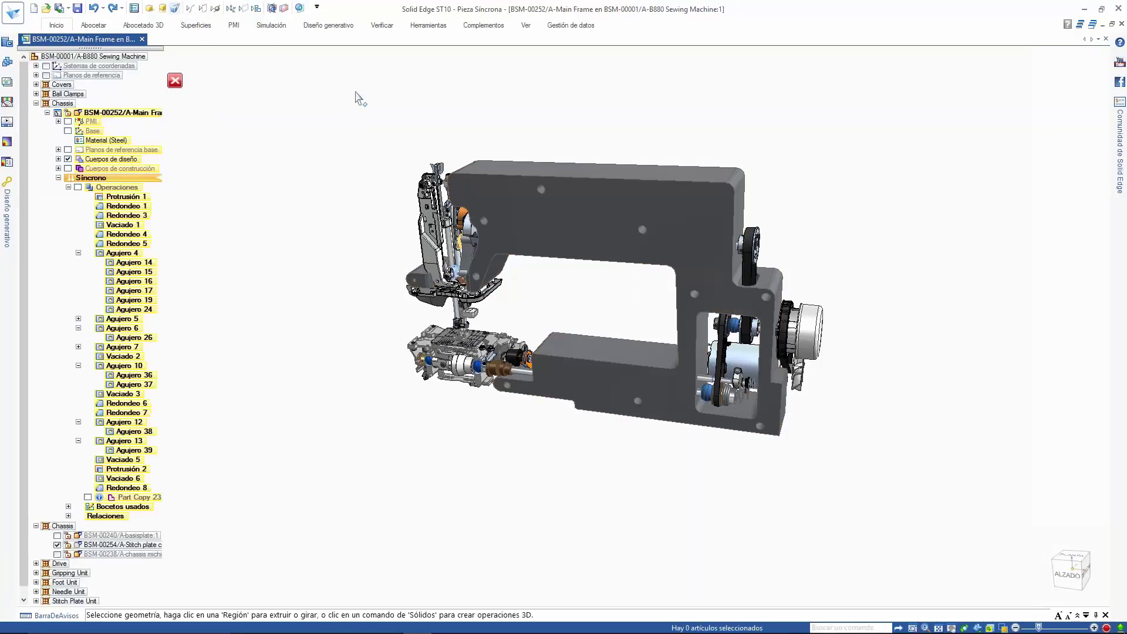
pyautogui.click(174, 8)
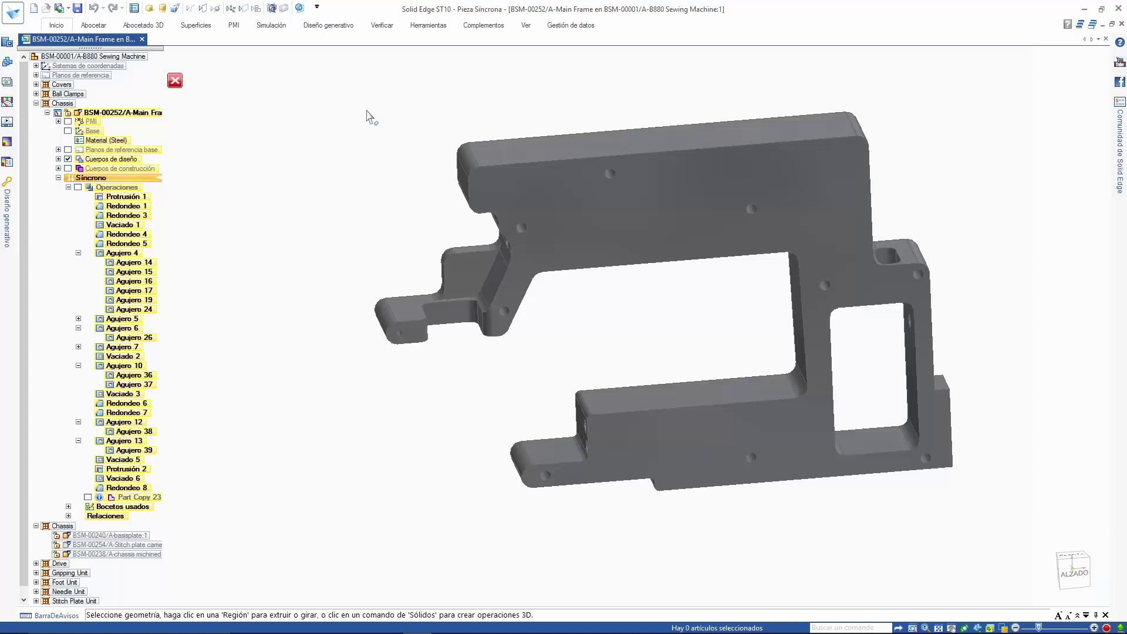
# Turn off ribbon minimizing and create a new generative study for the main frame
pyautogui.click(318, 6)
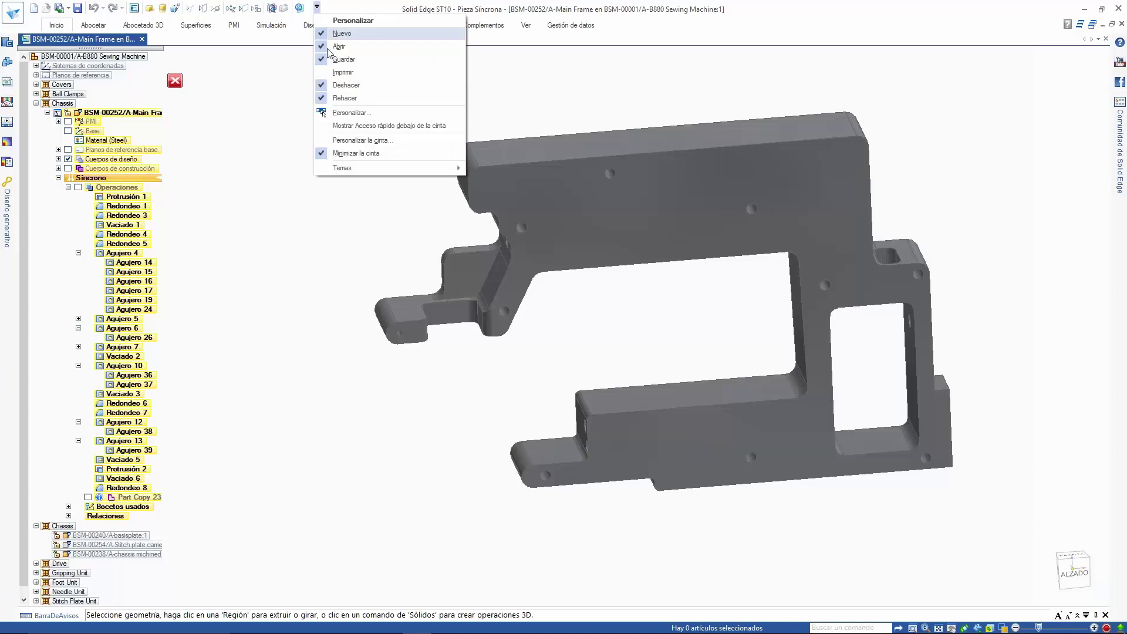
pyautogui.click(328, 153)
pyautogui.click(331, 26)
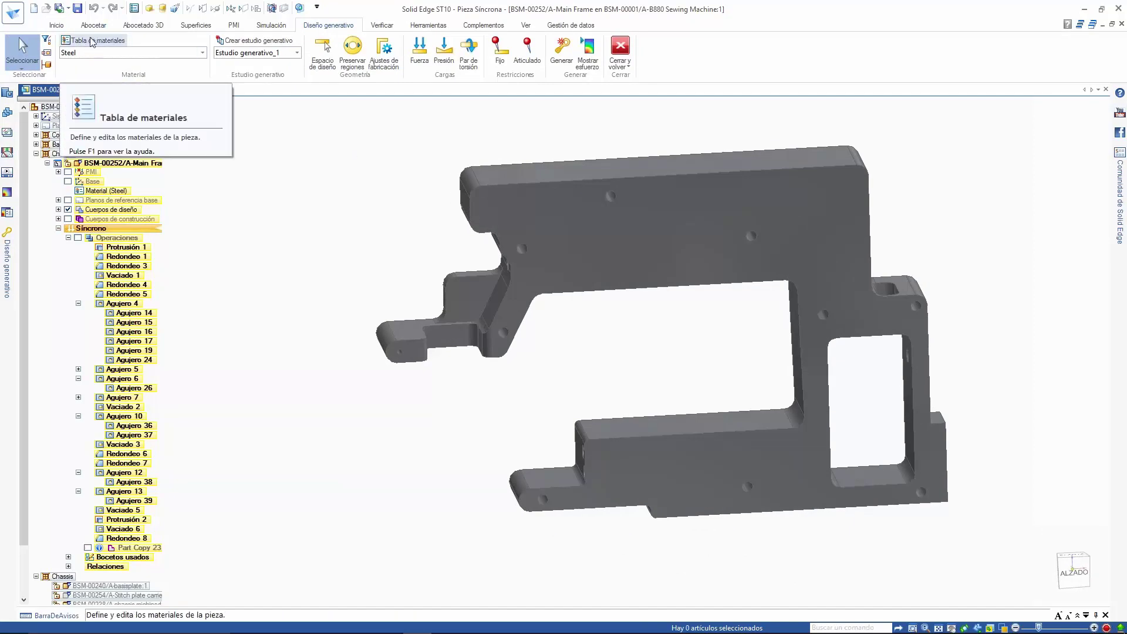
pyautogui.click(249, 41)
# Select the three holes in the frame's upper arm as preserved regions
pyautogui.click(1074, 572)
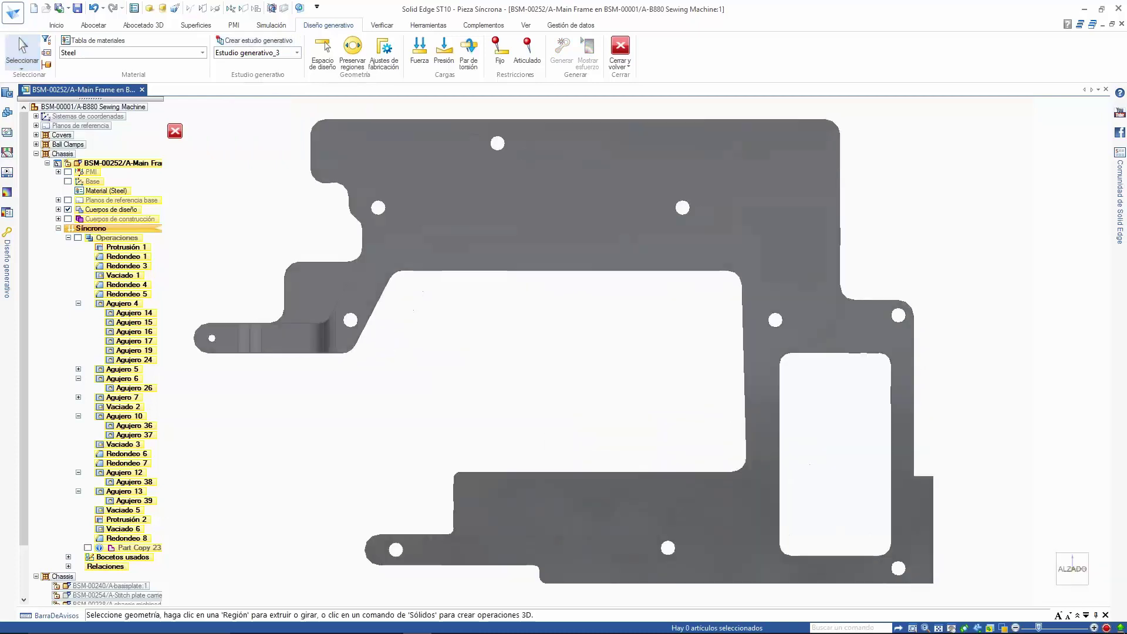
pyautogui.click(352, 56)
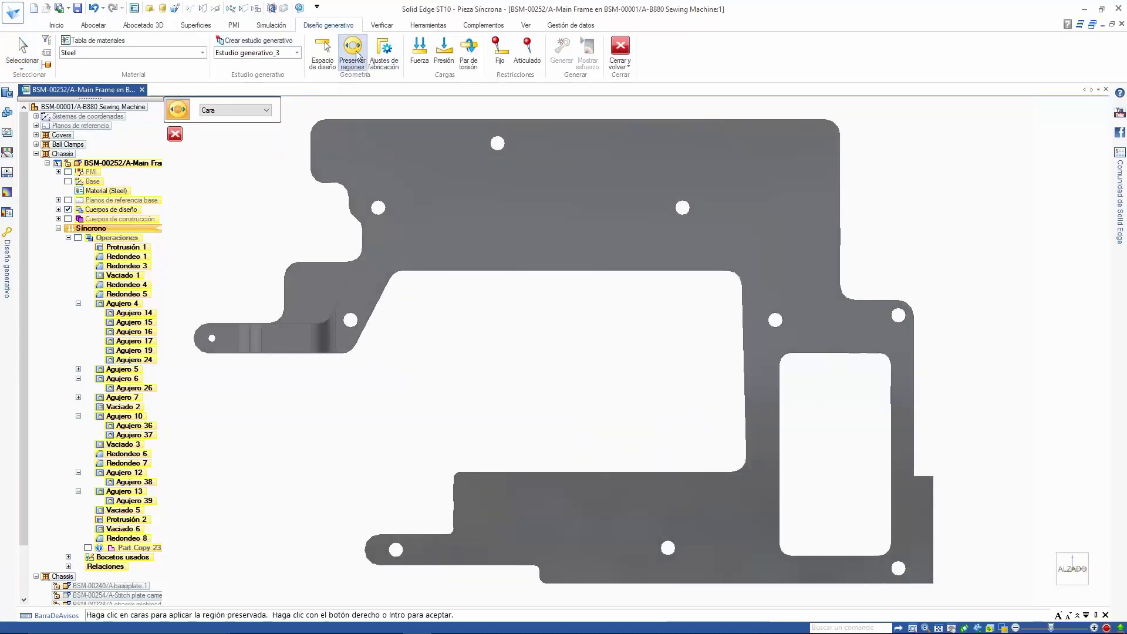
pyautogui.moveTo(361, 100); pyautogui.dragTo(727, 231)
# Add the hole in the frame's outer side face and the long bore through the lower arm to the preserved region and accept it
pyautogui.moveTo(644, 312); pyautogui.dragTo(571, 293, button='middle')
pyautogui.scroll(2, 686, 437)
pyautogui.click(858, 389)
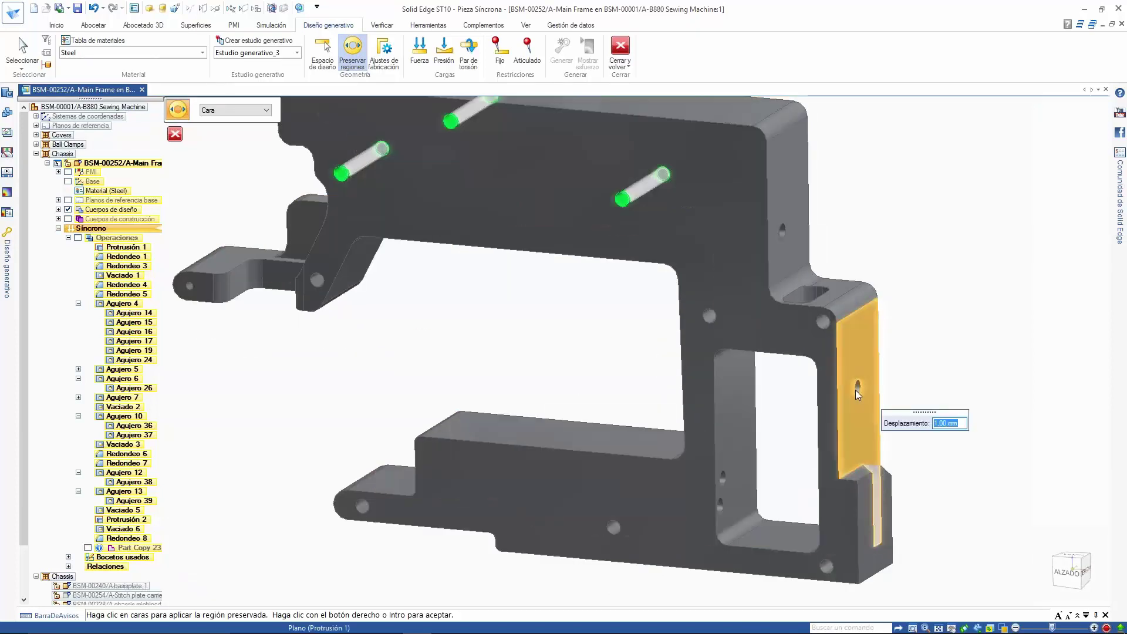
pyautogui.scroll(3, 861, 390)
pyautogui.click(850, 379)
pyautogui.scroll(-3, 657, 442)
pyautogui.scroll(5, 608, 364)
pyautogui.click(597, 365)
pyautogui.scroll(-2, 587, 425)
pyautogui.scroll(-4, 663, 370)
pyautogui.hotkey('ctrl', 'f')
pyautogui.rightClick(578, 234)
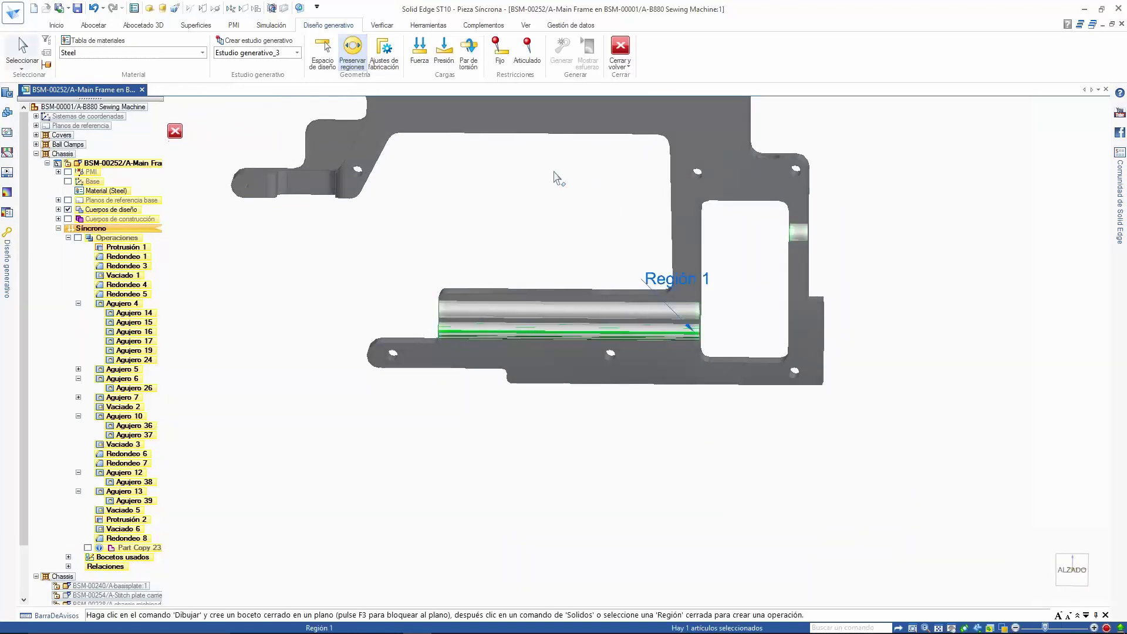
# Apply a downward force to the flat upper face of the frame's projecting needle-side bracket
pyautogui.scroll(-2, 566, 223)
pyautogui.scroll(1, 587, 176)
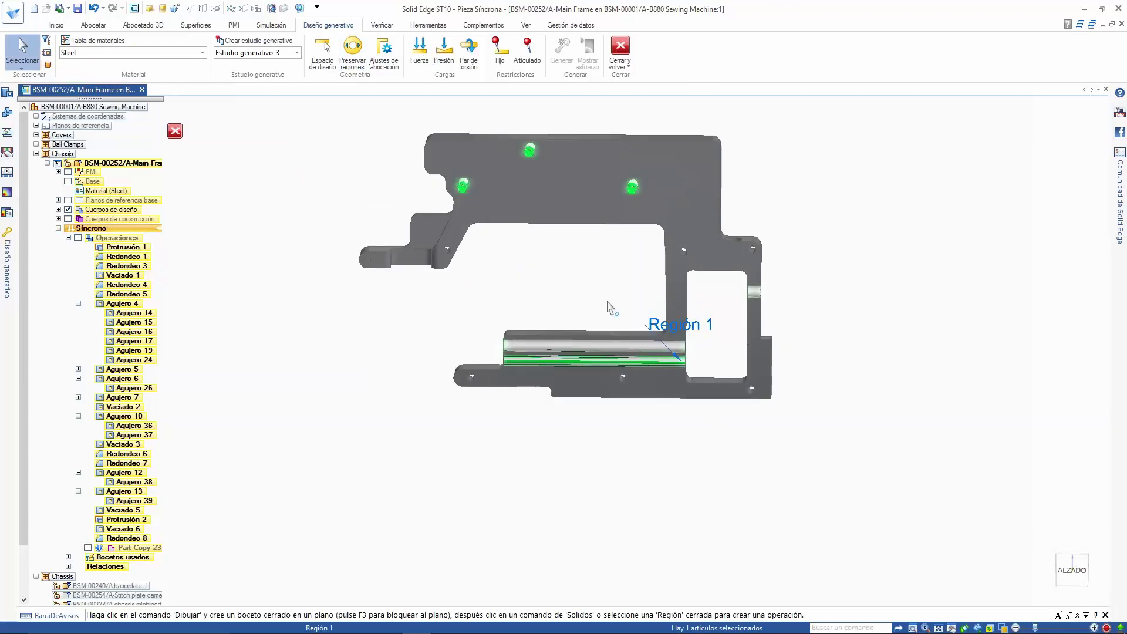
pyautogui.moveTo(571, 294); pyautogui.dragTo(511, 259, button='middle')
pyautogui.click(419, 52)
pyautogui.click(344, 288)
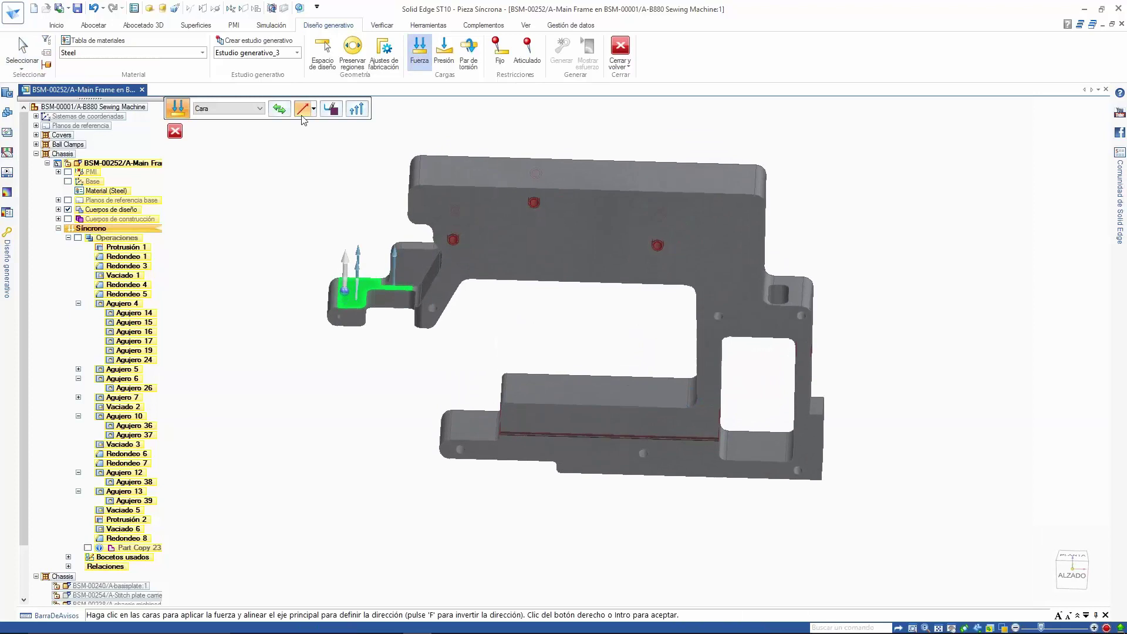
pyautogui.press('Return')
# Apply a fixed constraint to the frame's bottom face
pyautogui.click(502, 53)
pyautogui.click(643, 505)
pyautogui.press('Return')
# Keep the generative study tree open and hide the study's preserved regions, Fuerza 1 and Fijo 1
pyautogui.click(6, 265)
pyautogui.click(140, 88)
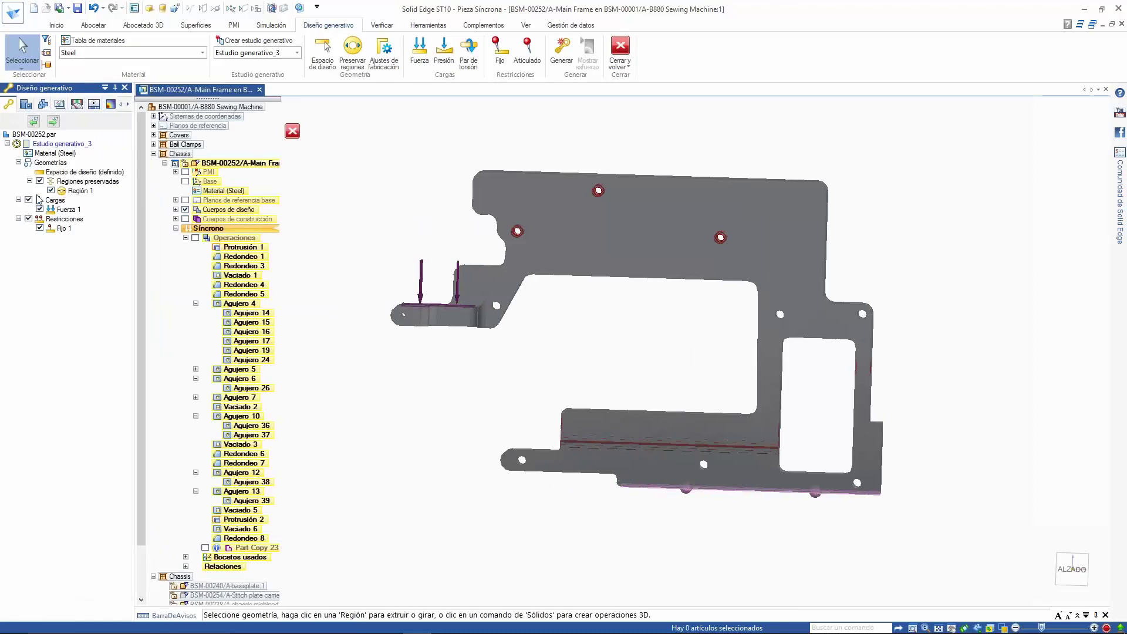
pyautogui.hotkey('ctrl', 'j')
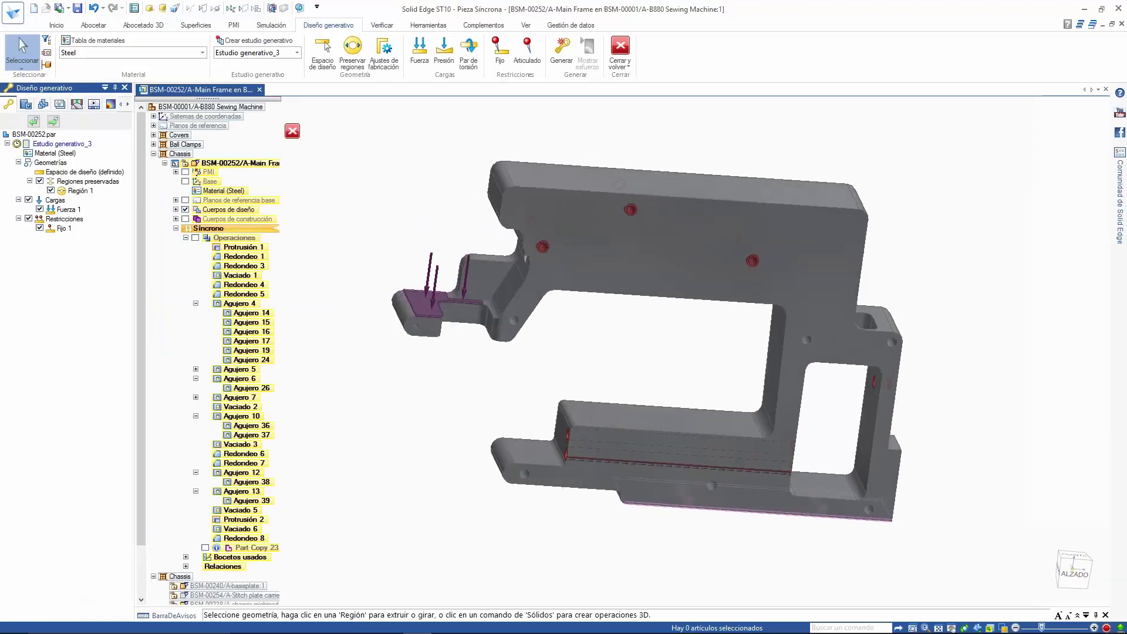
pyautogui.click(40, 181)
pyautogui.click(40, 209)
pyautogui.click(39, 228)
# Raise the study quality and set the target mass to 20,221 kg, closing the generation settings without running the study
pyautogui.moveTo(415, 163); pyautogui.dragTo(431, 167, button='middle')
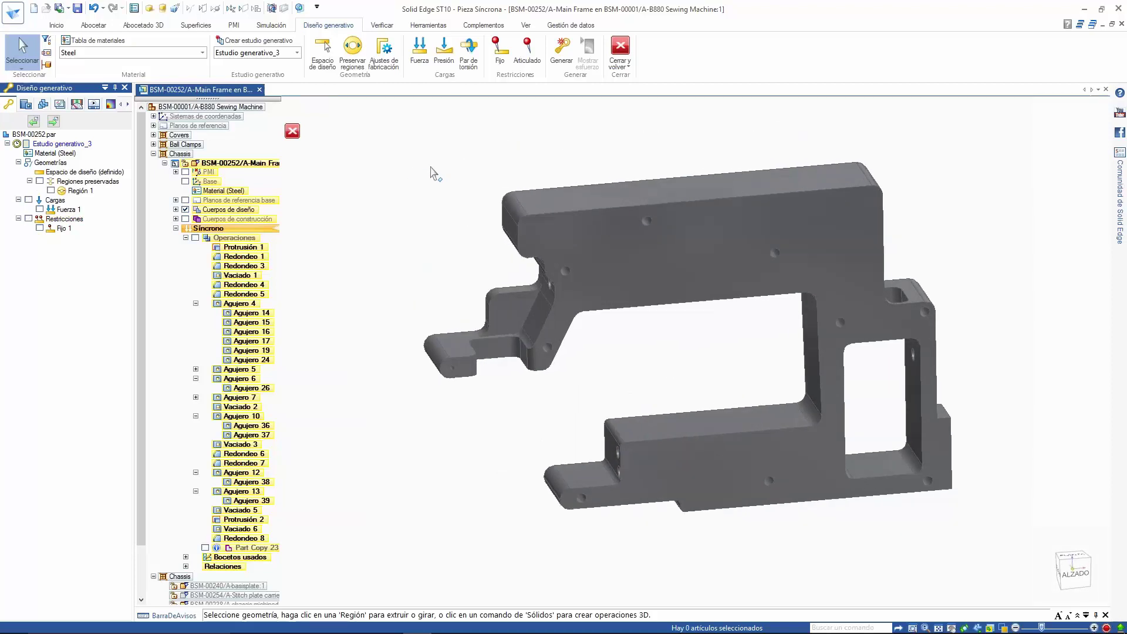
pyautogui.click(562, 50)
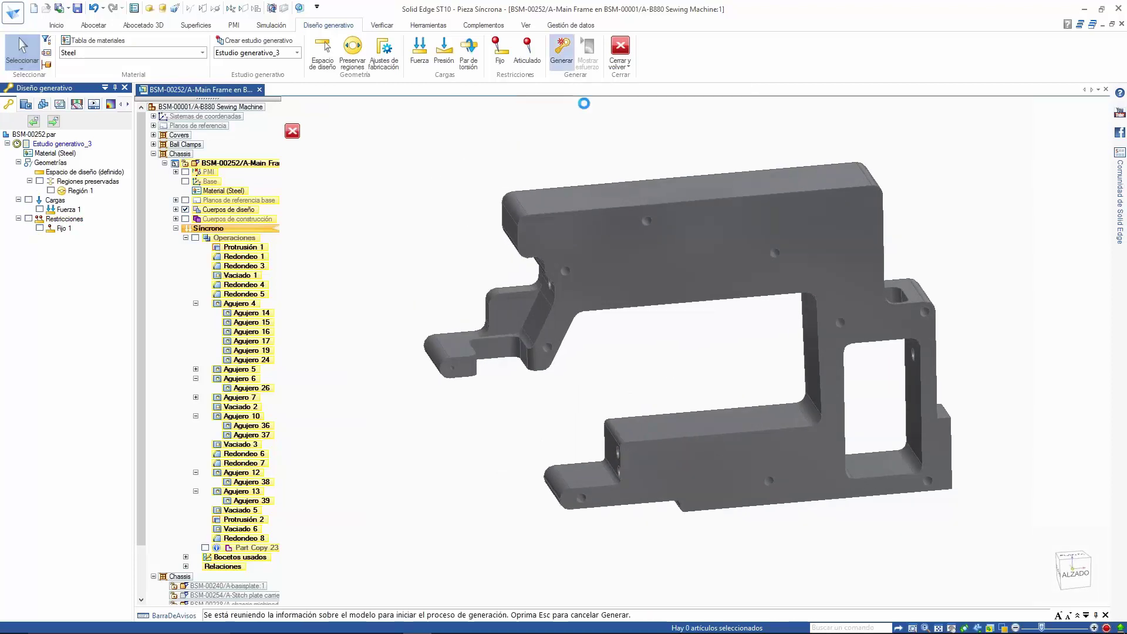
pyautogui.moveTo(549, 176); pyautogui.dragTo(724, 150)
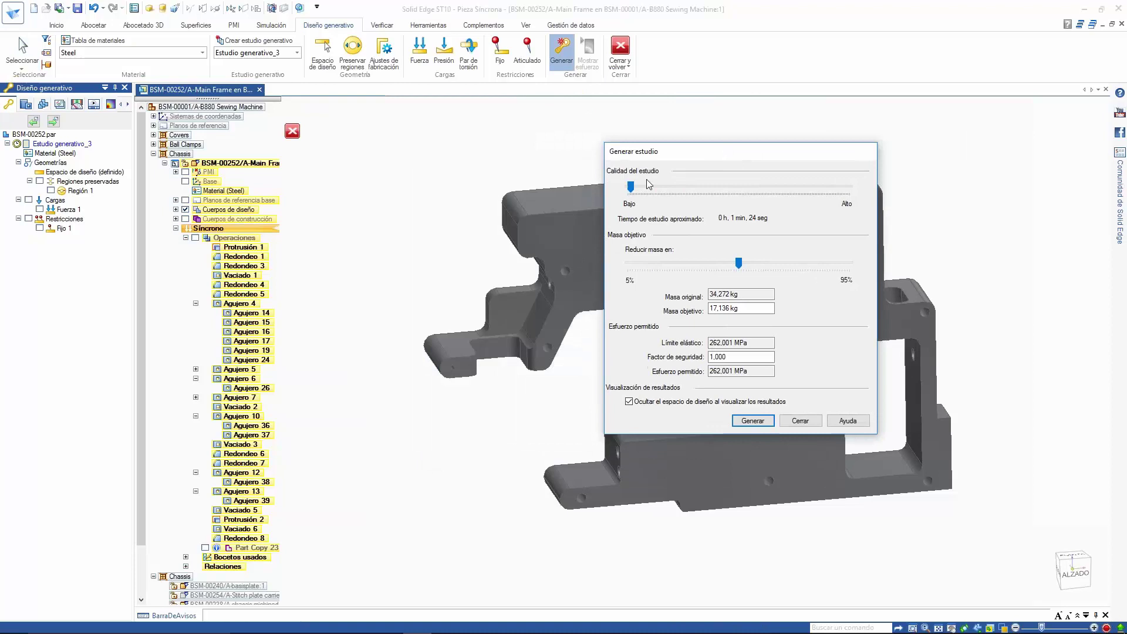
pyautogui.moveTo(631, 187); pyautogui.dragTo(684, 186)
pyautogui.moveTo(738, 264)
pyautogui.mouseDown()
pyautogui.moveTo(661, 262)
pyautogui.moveTo(718, 270)
pyautogui.mouseUp()
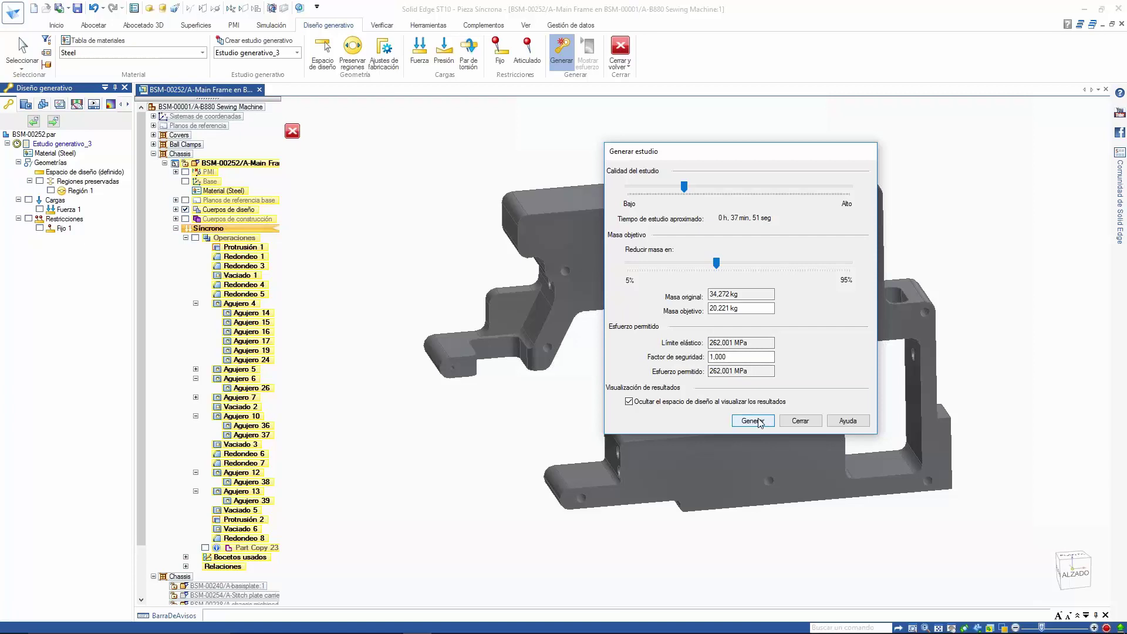
pyautogui.click(800, 421)
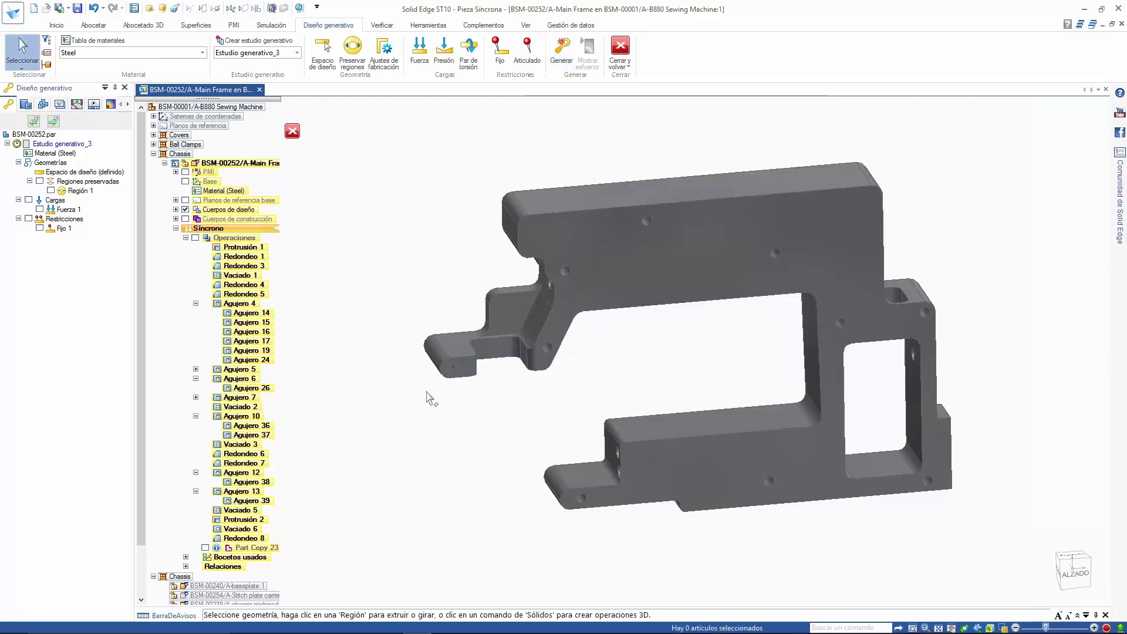
# Switch to Estudio generativo_1 and hide its preserved regions, loads, constraints and the original design body
pyautogui.click(34, 121)
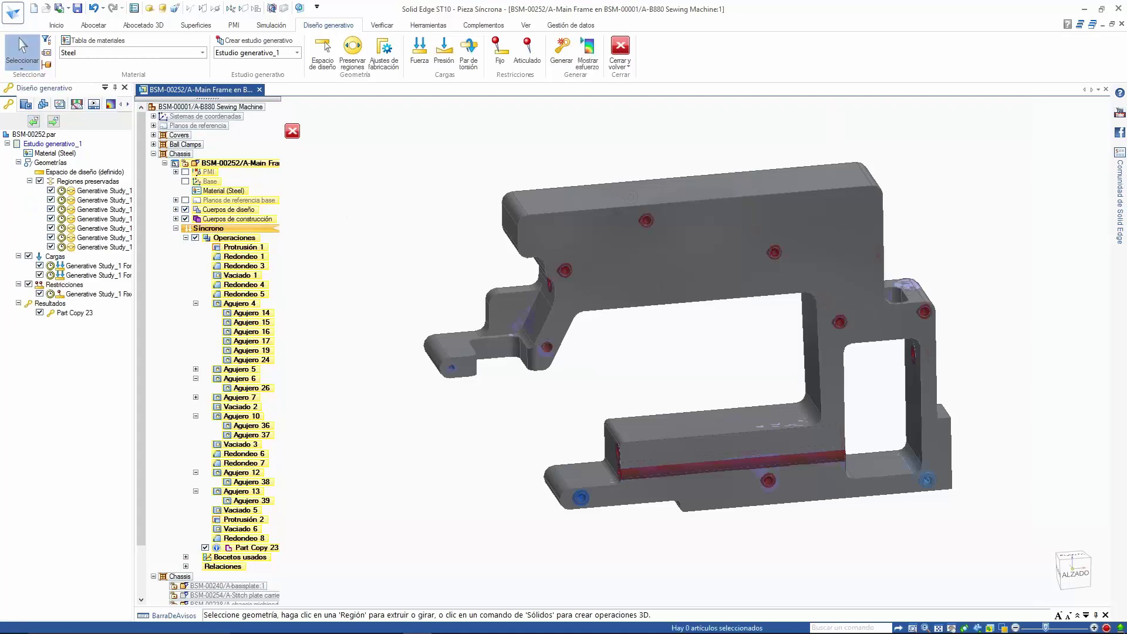
pyautogui.click(39, 181)
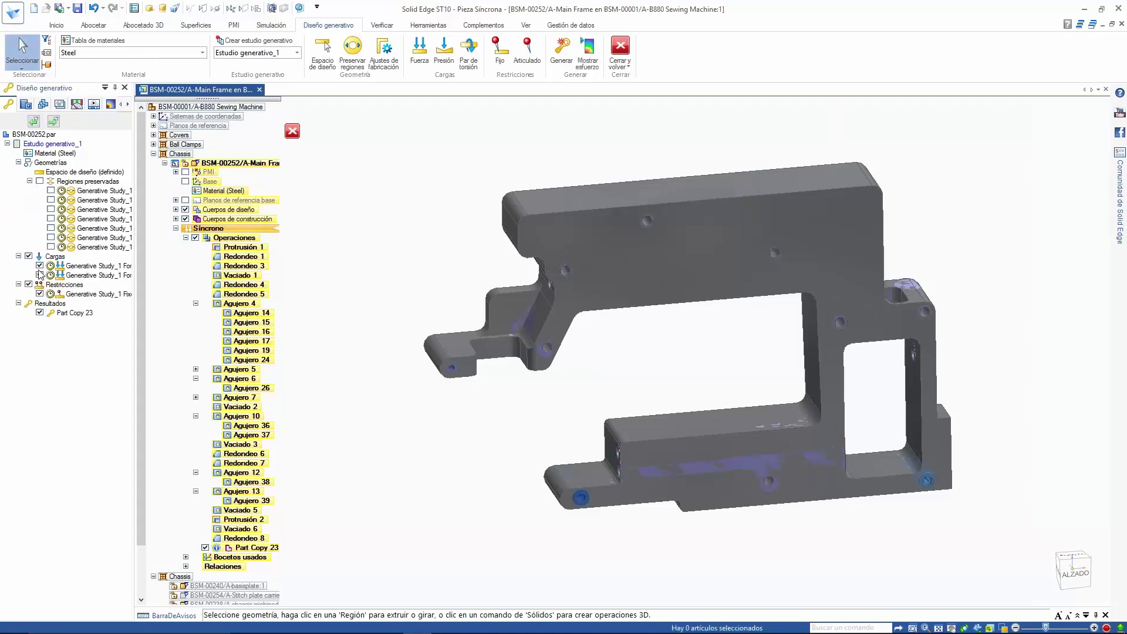
pyautogui.click(28, 256)
pyautogui.click(29, 285)
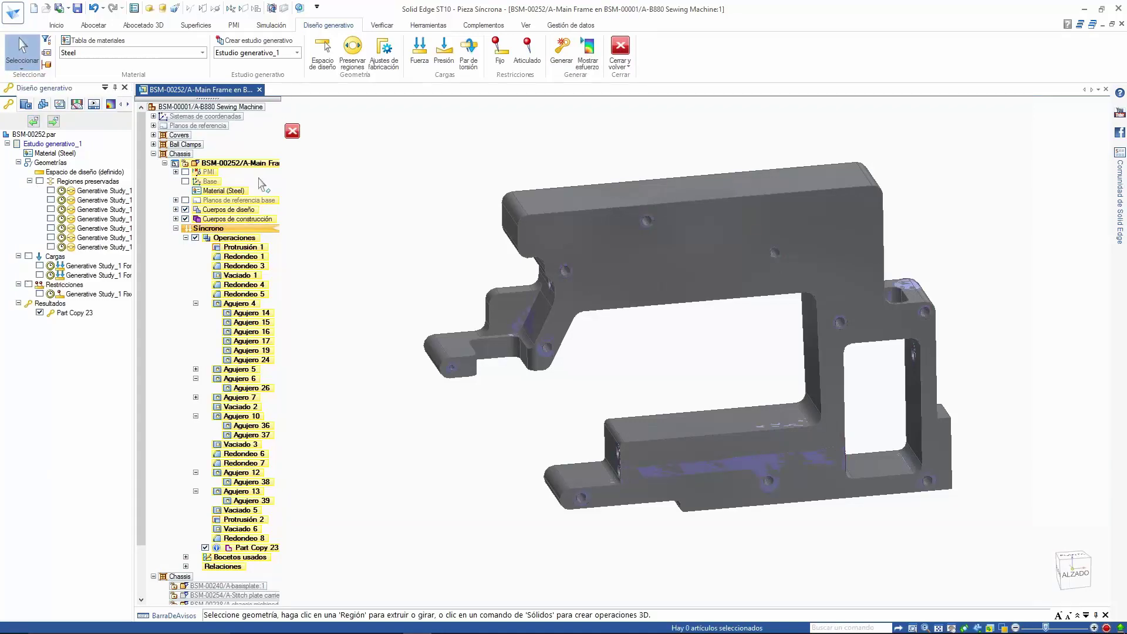
pyautogui.click(186, 210)
pyautogui.moveTo(435, 213); pyautogui.dragTo(419, 177, button='middle')
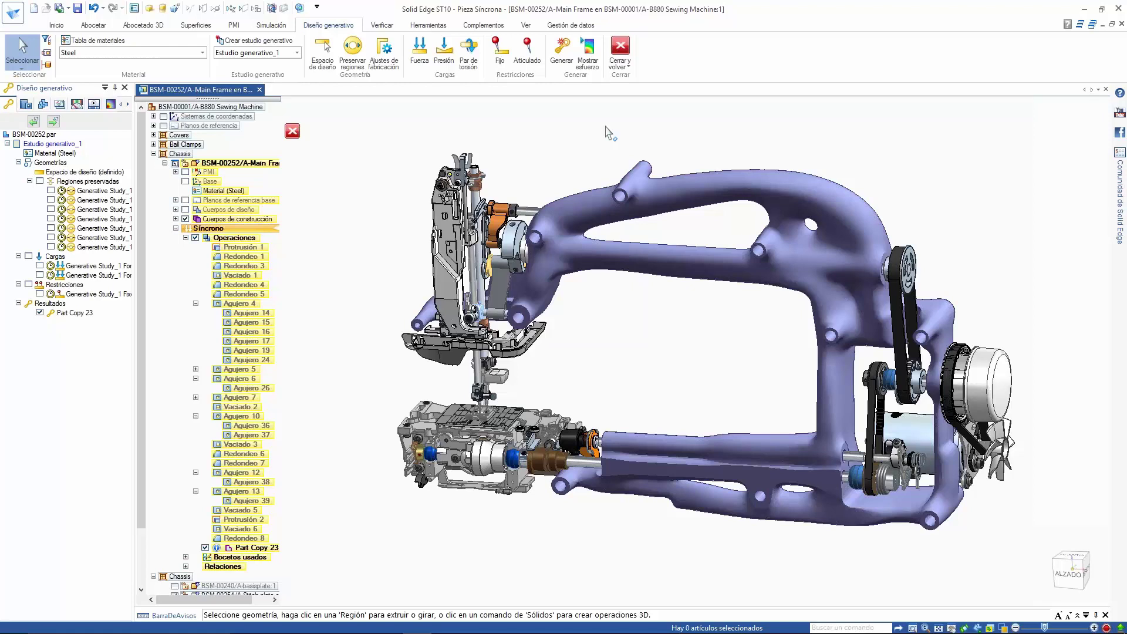
# Display the stress result on the optimized frame, inspect it from another angle, and close the stress display
pyautogui.click(587, 50)
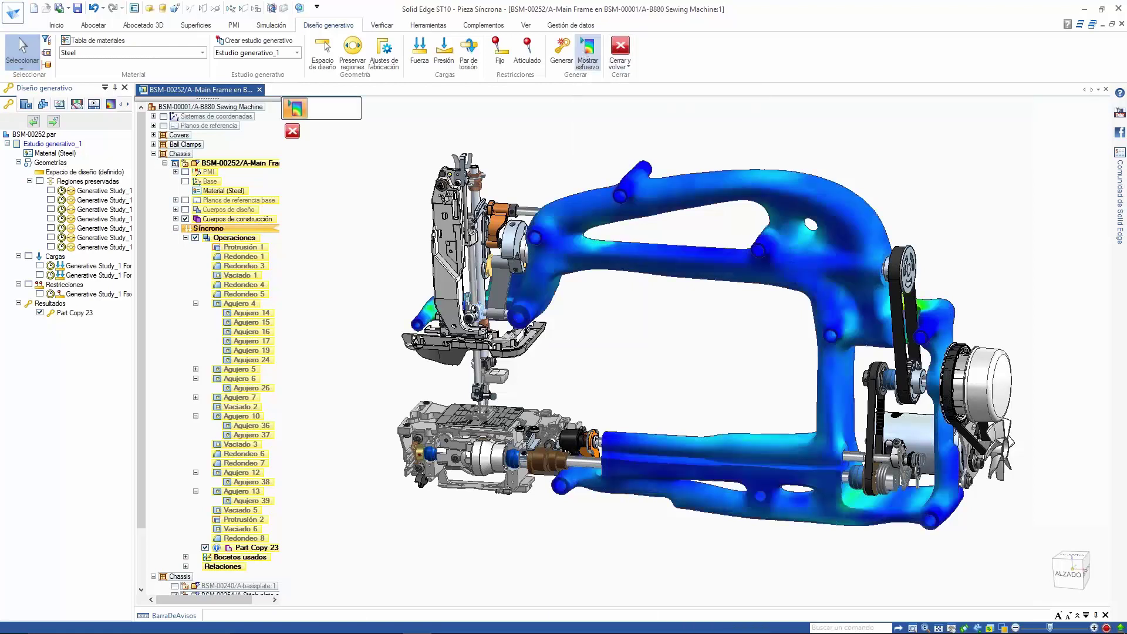
pyautogui.hotkey('ctrl', 'i')
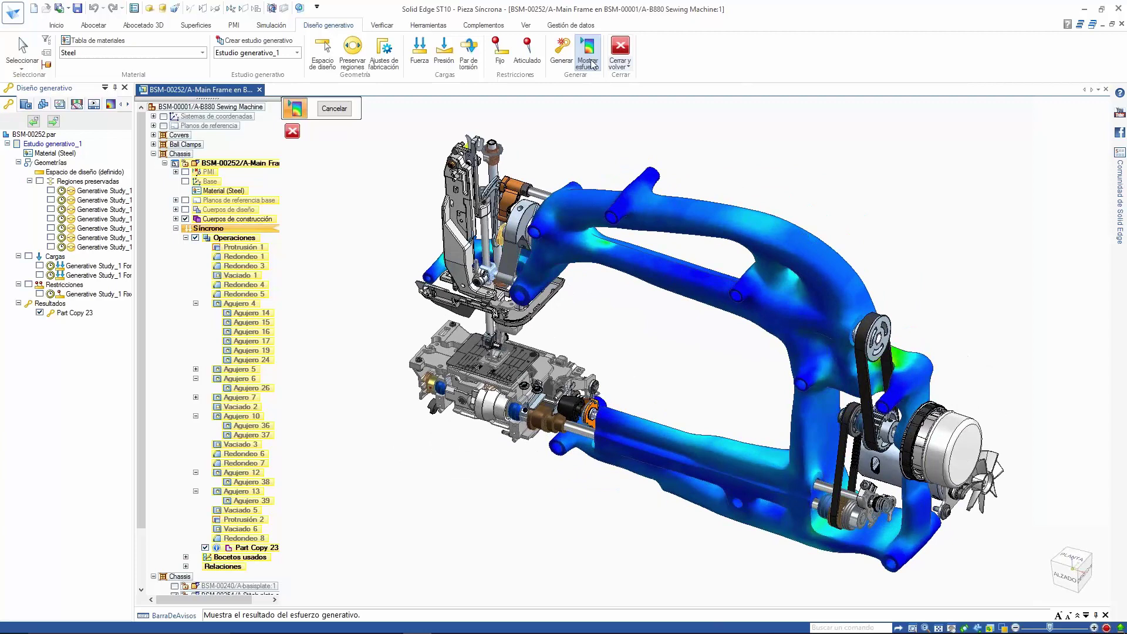
pyautogui.moveTo(831, 233); pyautogui.dragTo(755, 253, button='middle')
pyautogui.click(334, 109)
# Promote the study result Part Copy 23 into the model and make its solid mesh body the design body in place of Cuerpo de diseño_1
pyautogui.rightClick(80, 313)
pyautogui.click(123, 330)
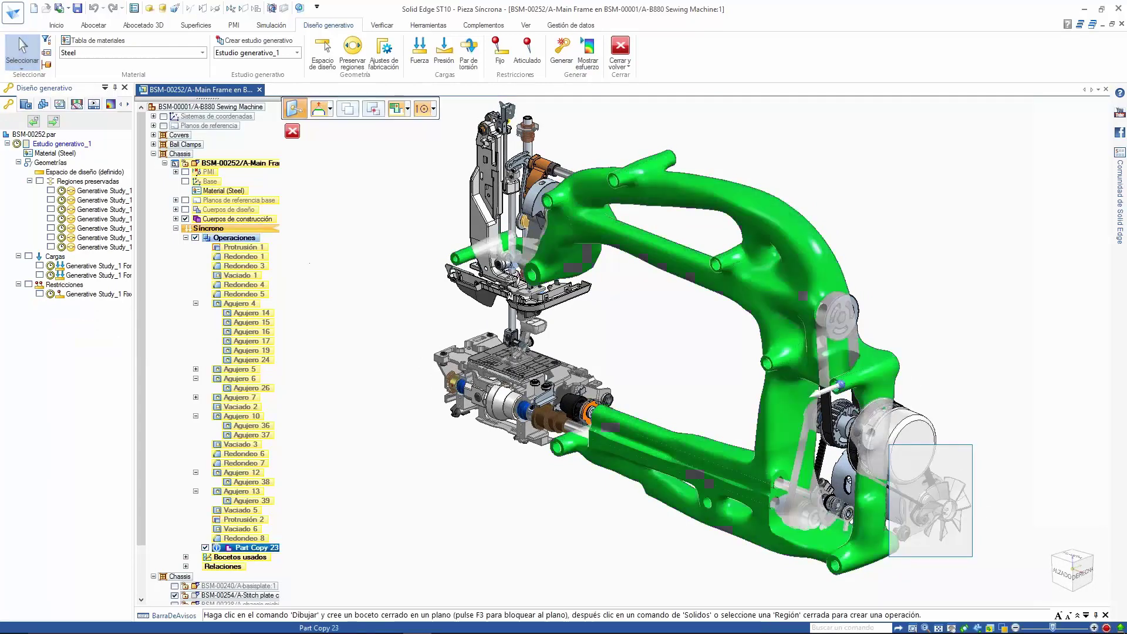
pyautogui.click(176, 210)
pyautogui.click(176, 228)
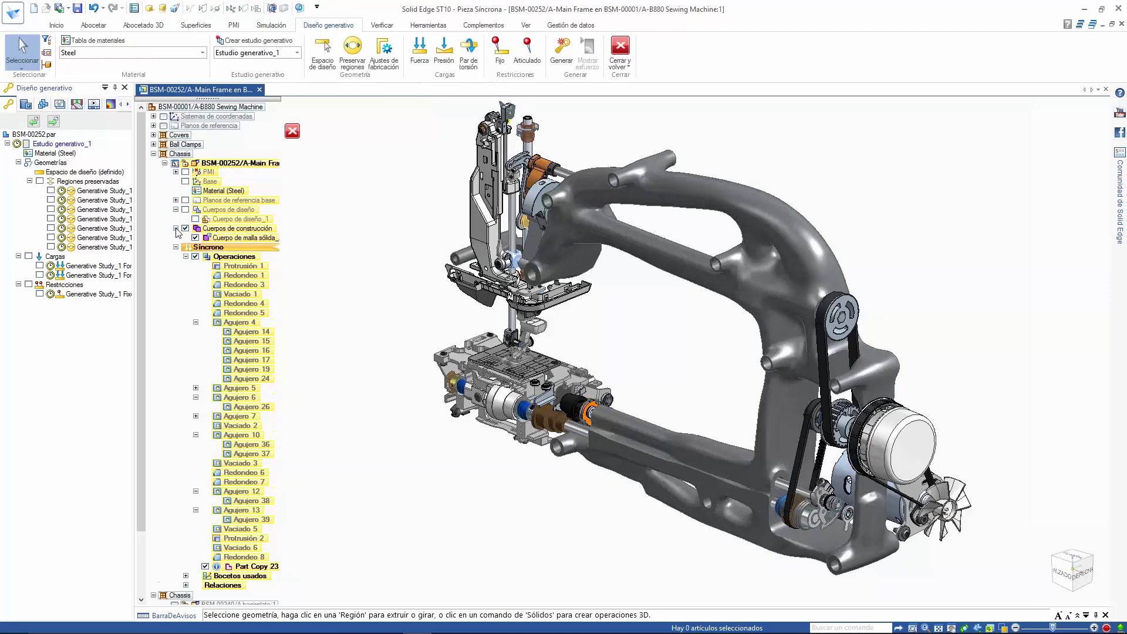
pyautogui.rightClick(251, 237)
pyautogui.click(305, 270)
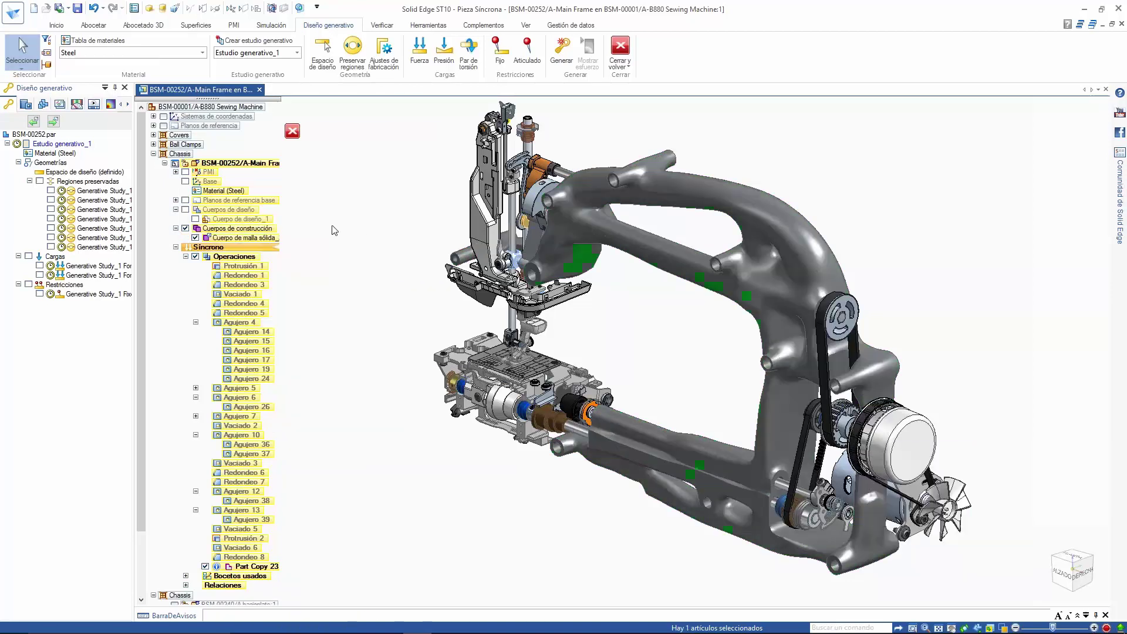
pyautogui.click(246, 223)
pyautogui.rightClick(247, 220)
pyautogui.click(276, 249)
pyautogui.click(613, 357)
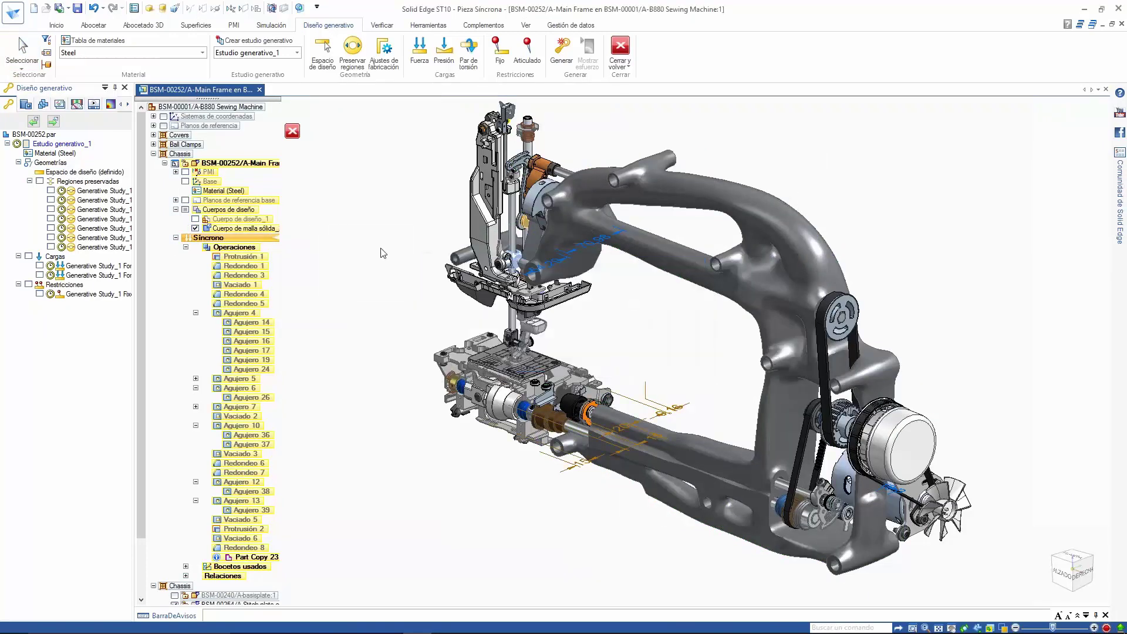
# Finish the in-place editing of the main frame and open the link arm beside the needle mechanism, BSM-00004.par, for editing in its own window
pyautogui.click(292, 132)
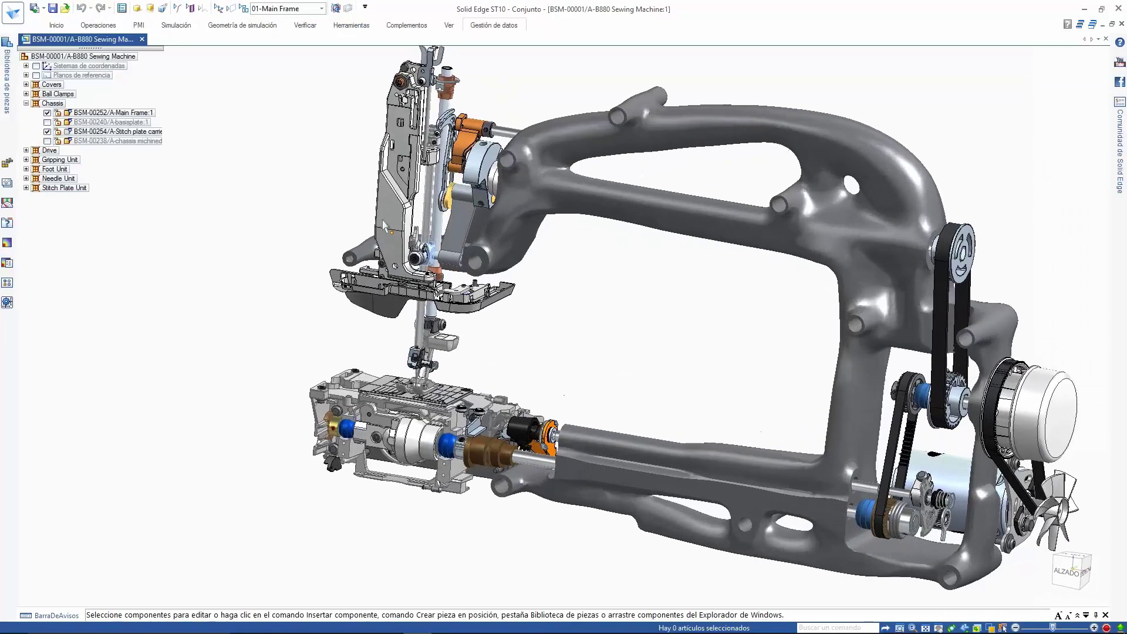
pyautogui.scroll(3, 622, 280)
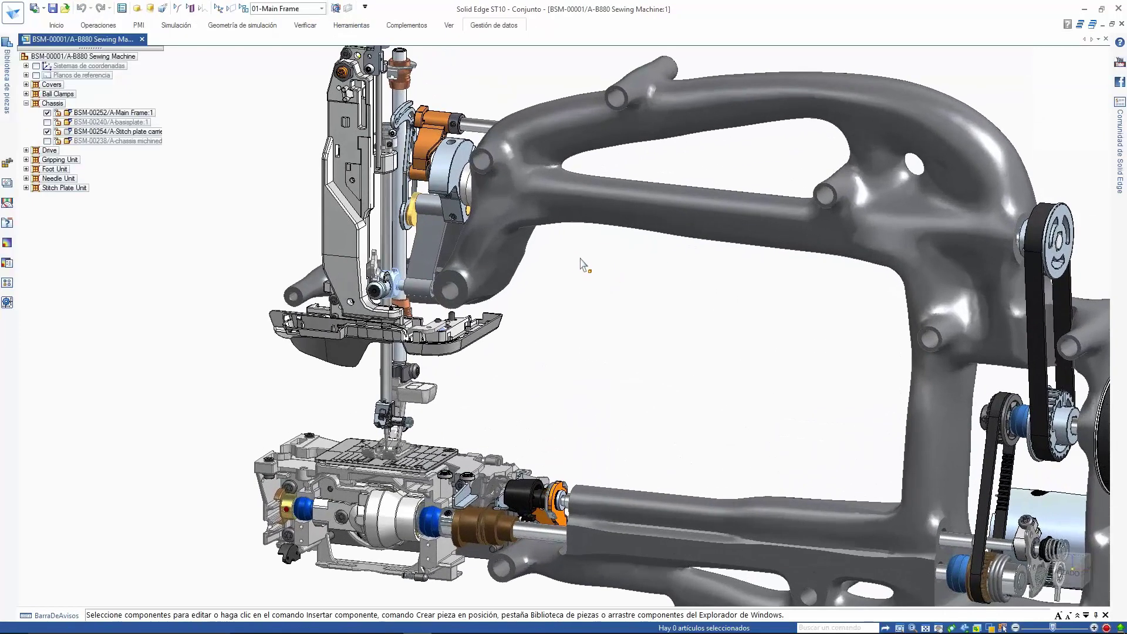
pyautogui.click(411, 232)
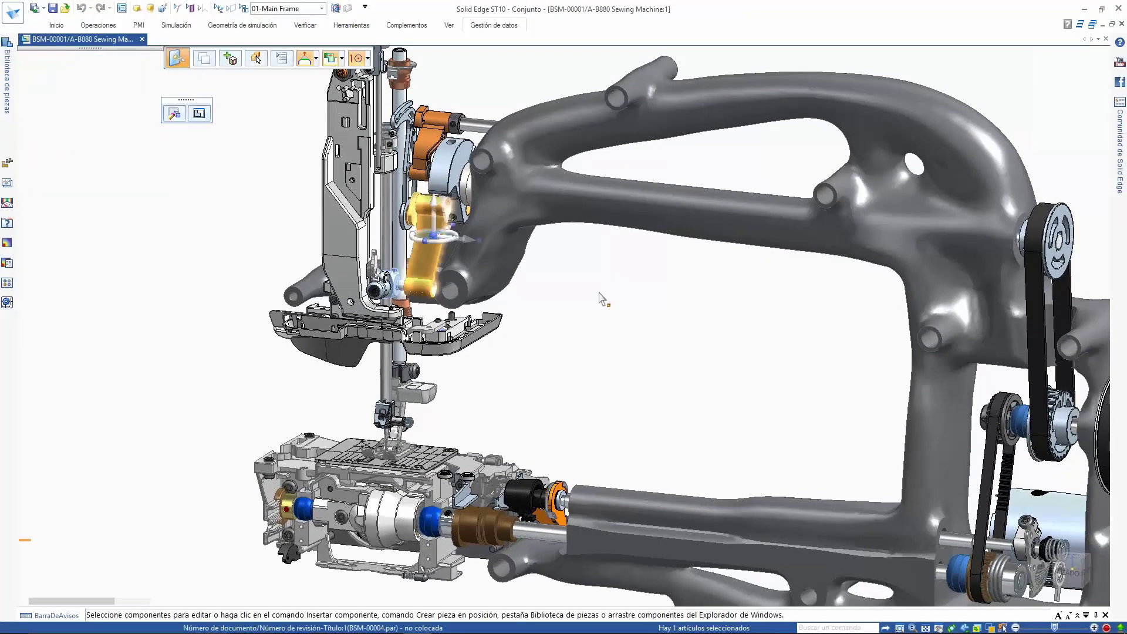
pyautogui.scroll(5, 594, 294)
pyautogui.rightClick(580, 281)
pyautogui.click(608, 404)
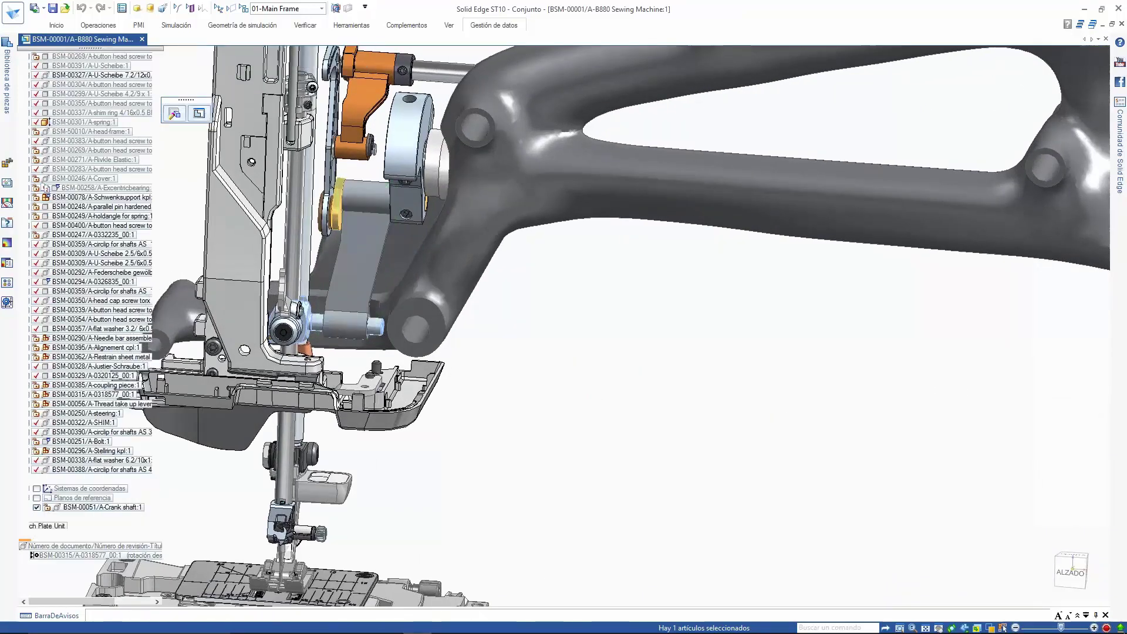
pyautogui.moveTo(662, 310)
pyautogui.mouseDown(button='middle')
pyautogui.moveTo(564, 390)
pyautogui.moveTo(536, 322)
pyautogui.mouseUp(button='middle')
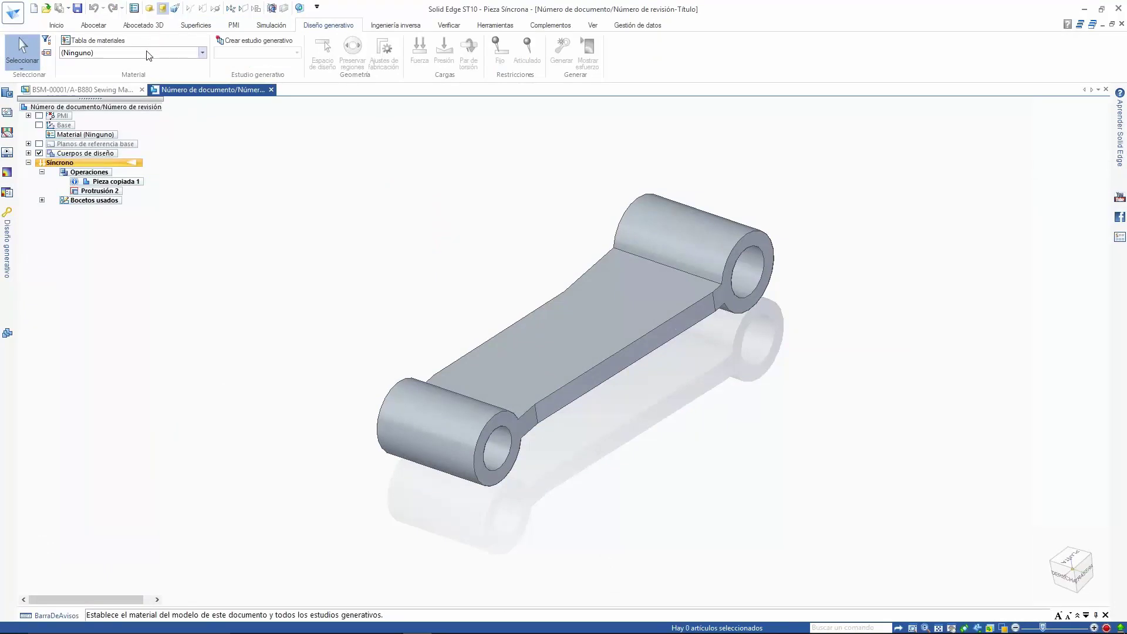
# Assign the material Acero to the link arm and create a generative study for it
pyautogui.click(107, 53)
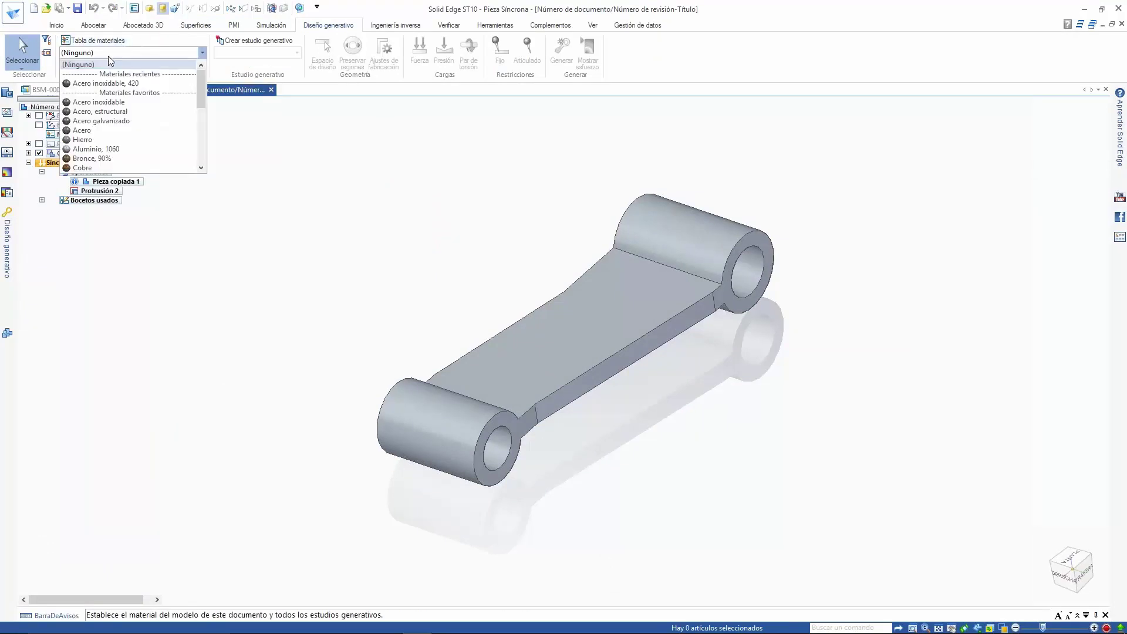
pyautogui.click(82, 130)
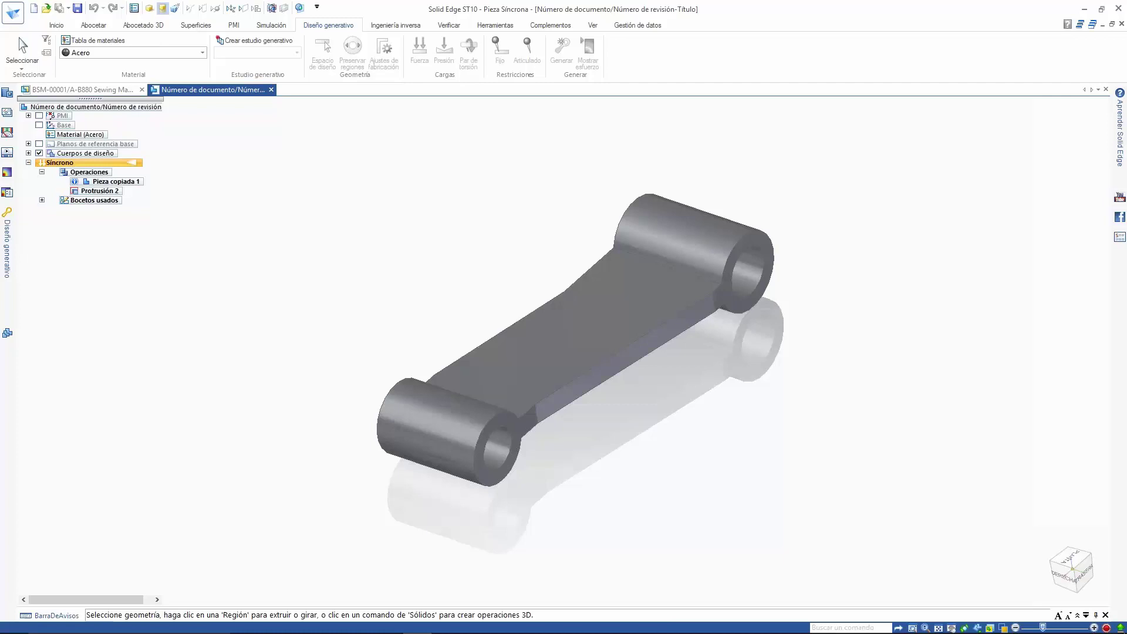
pyautogui.click(235, 40)
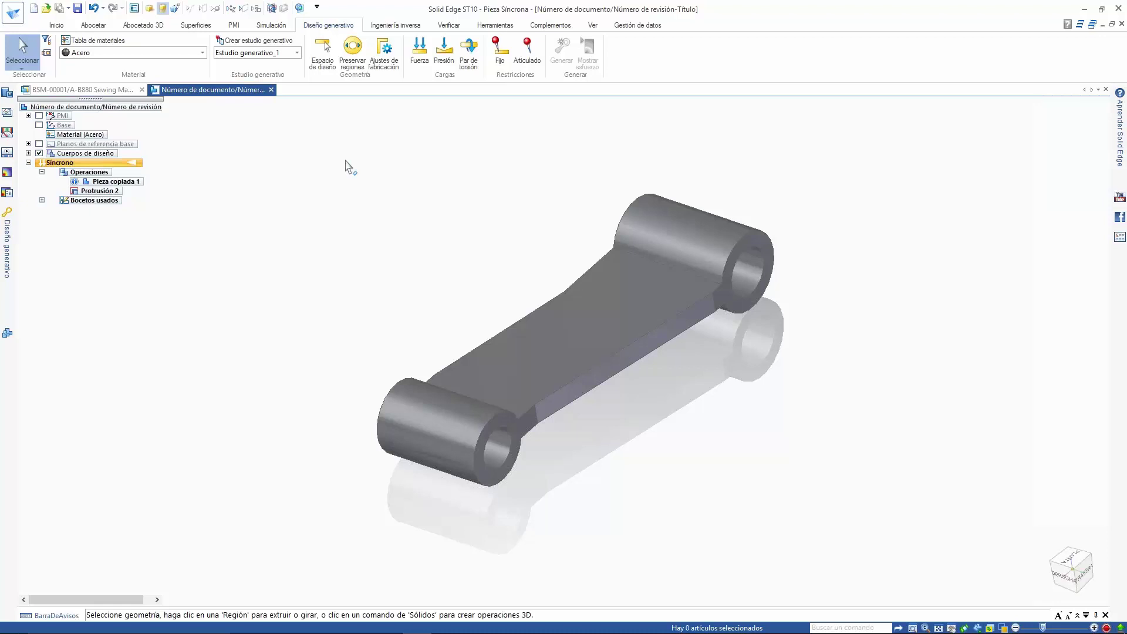
# Apply a 1,000 N force to the inner face of the smaller bore, with an offset that preserves the surrounding material
pyautogui.click(419, 53)
pyautogui.click(496, 454)
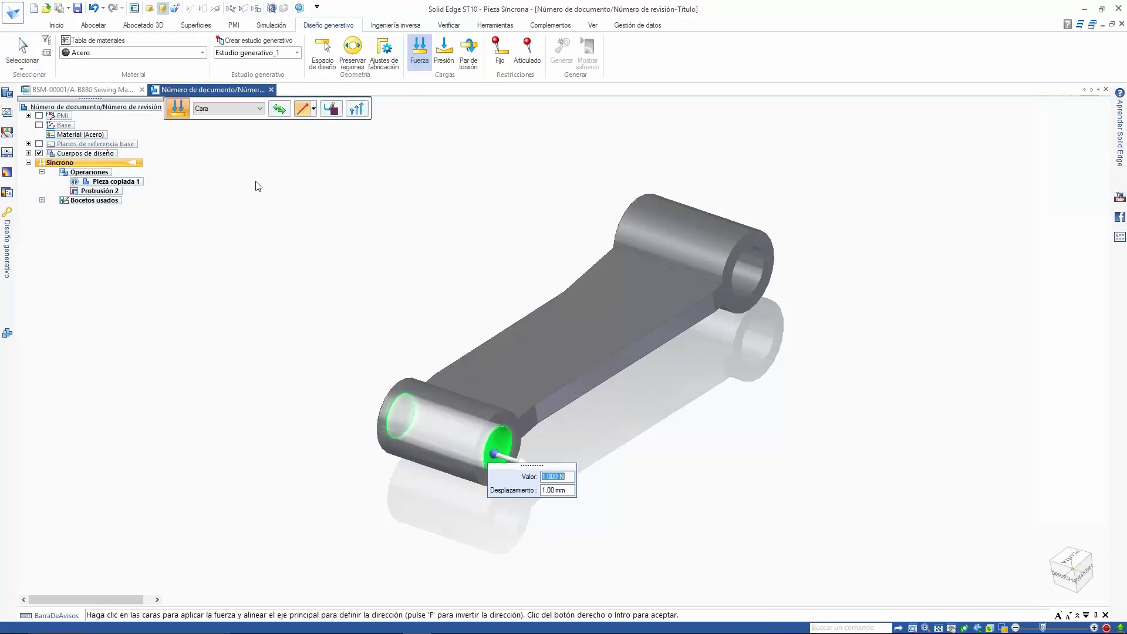
pyautogui.click(567, 492)
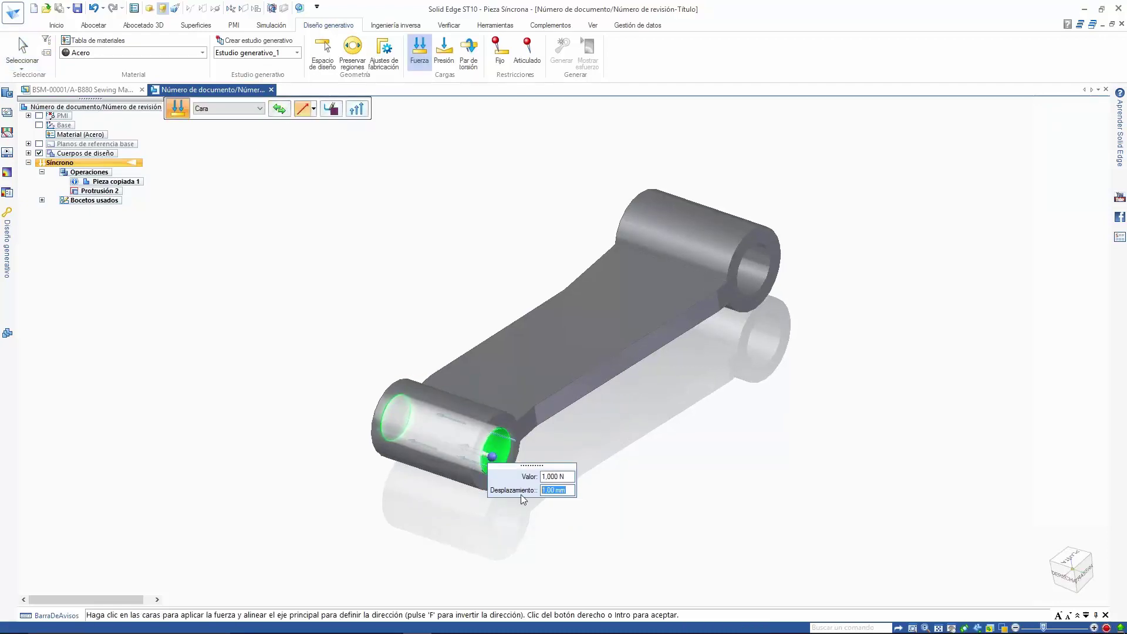
pyautogui.press('Return')
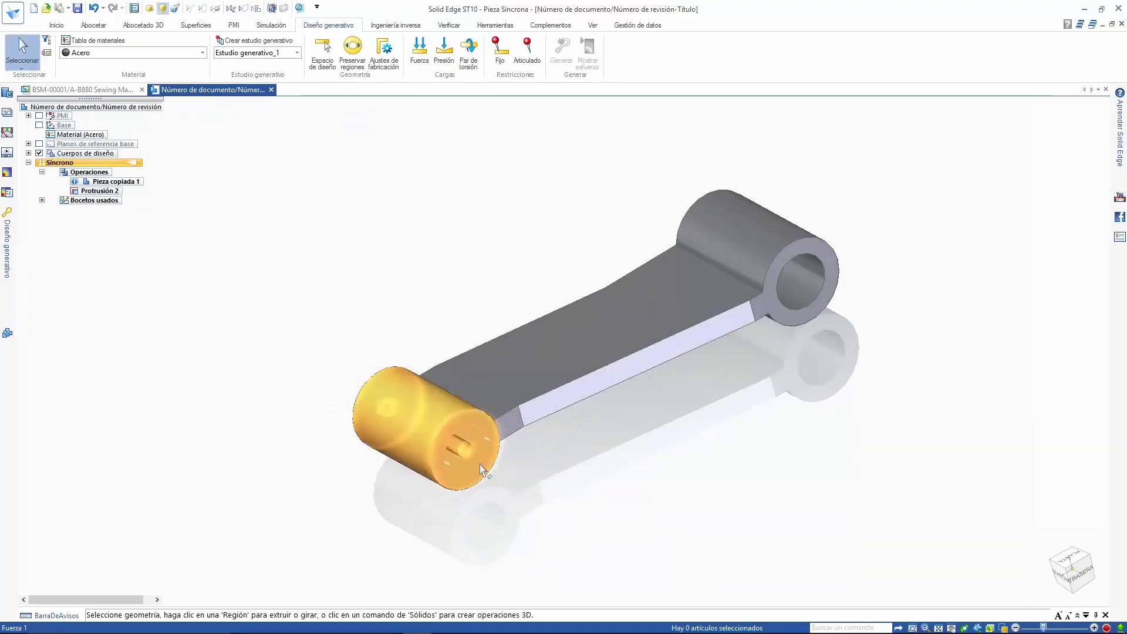
# Apply a fixed constraint to the inner face of the larger bore and hide the study's loads and constraints
pyautogui.click(498, 50)
pyautogui.click(804, 284)
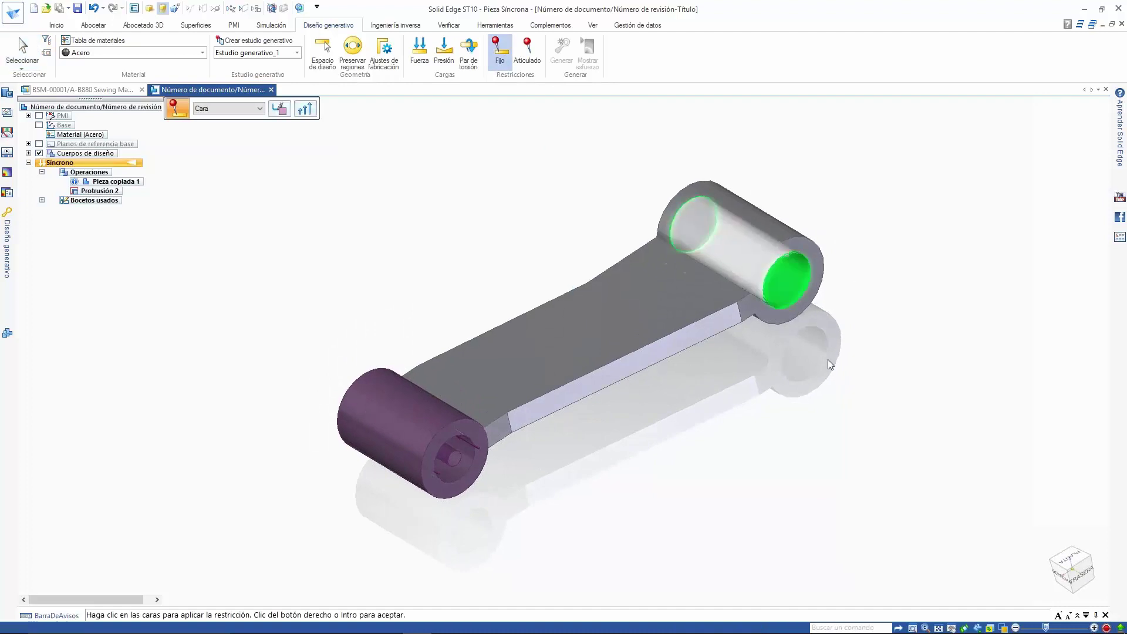
pyautogui.rightClick(844, 394)
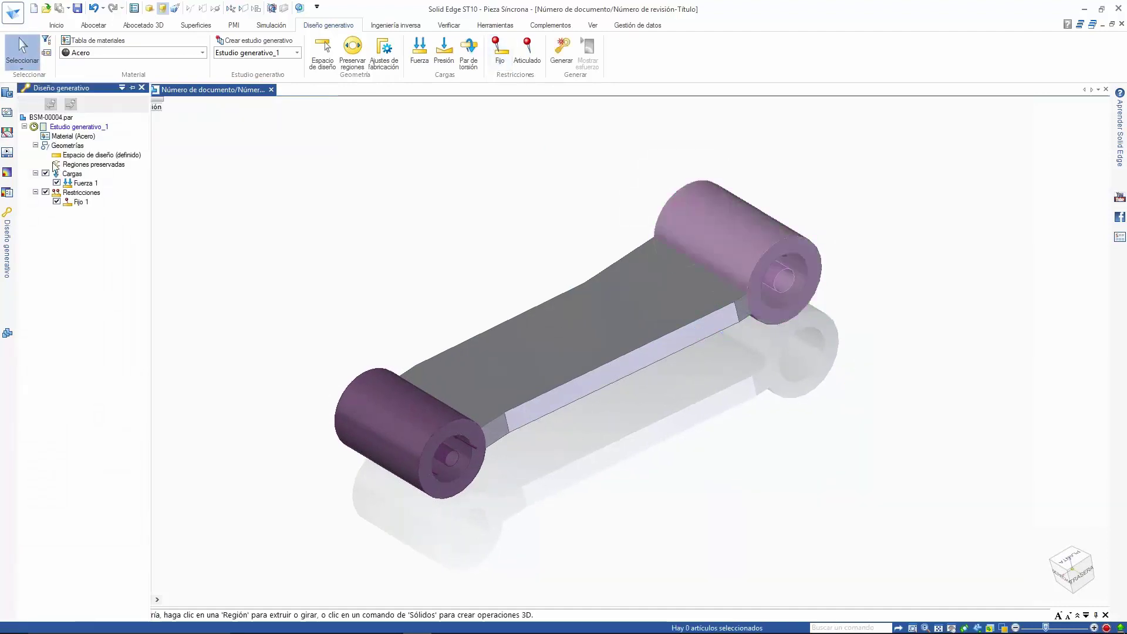
pyautogui.click(46, 173)
pyautogui.click(45, 192)
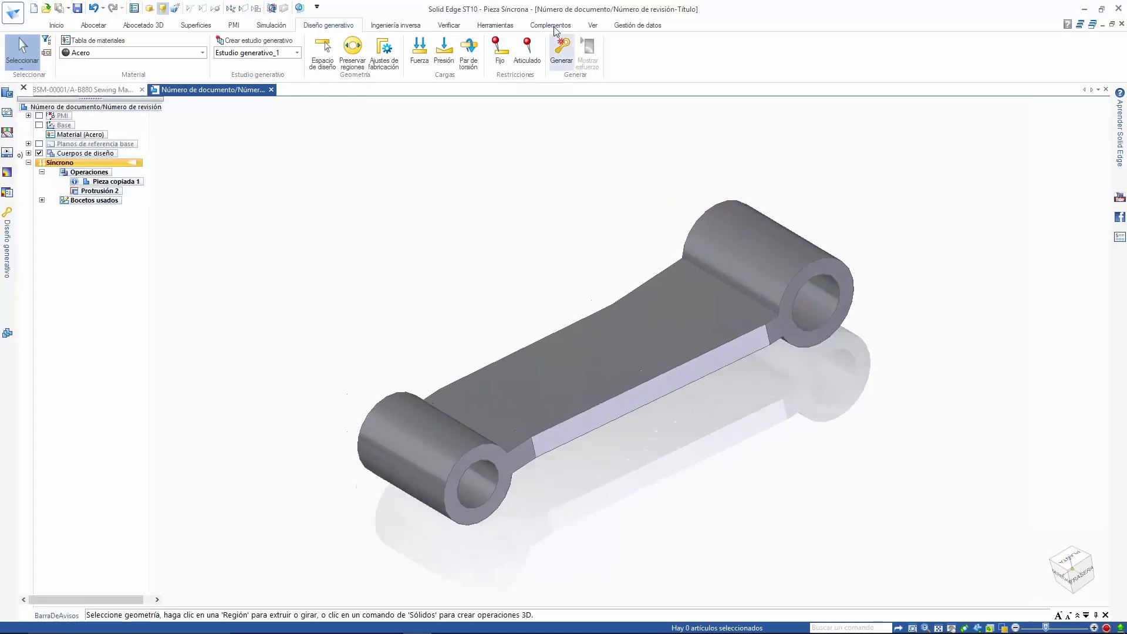
# Generate the link arm study at the lowest quality with a smaller mass reduction
pyautogui.click(561, 48)
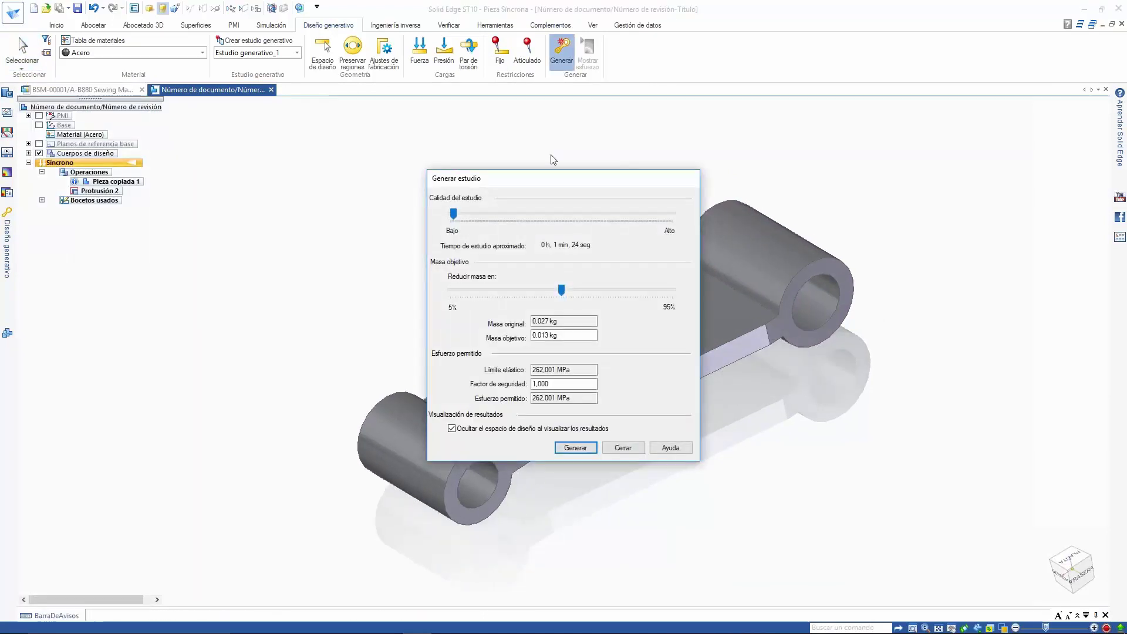
pyautogui.moveTo(454, 215); pyautogui.dragTo(450, 214)
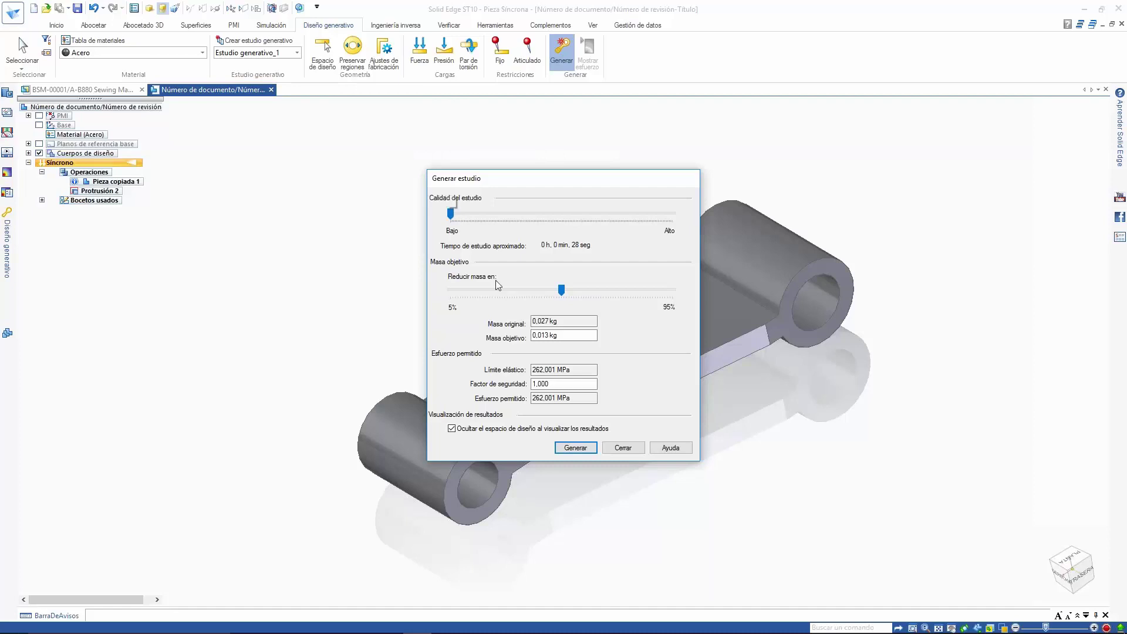
pyautogui.click(560, 291)
pyautogui.moveTo(478, 293); pyautogui.dragTo(477, 294)
pyautogui.click(575, 447)
pyautogui.moveTo(550, 262); pyautogui.dragTo(929, 135)
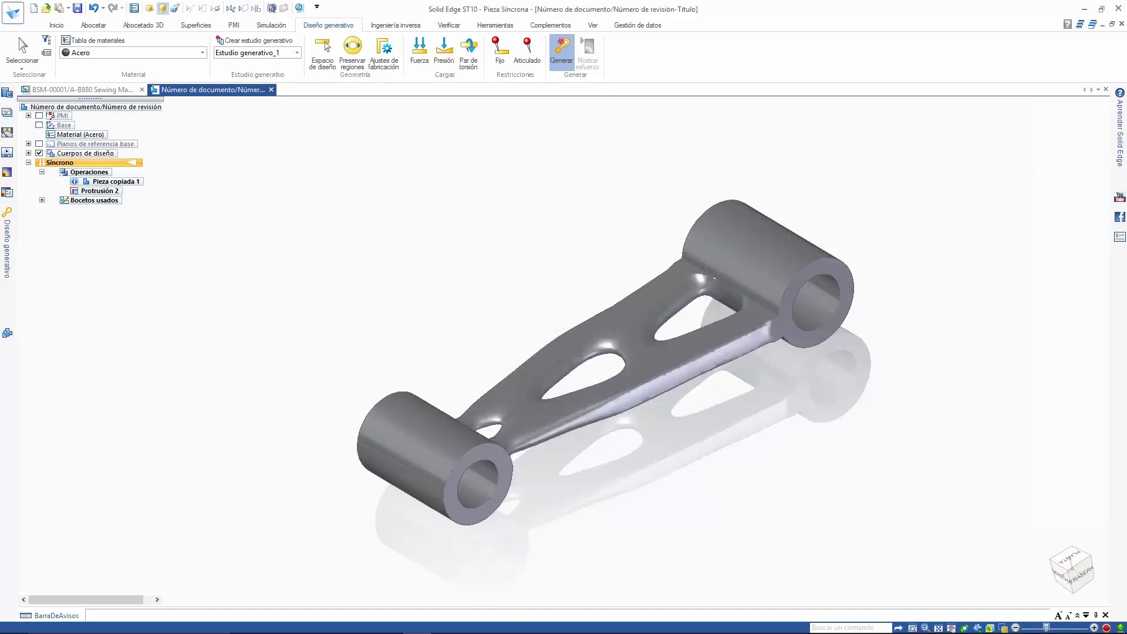
# Inspect the optimized link arm from another angle, display its stress result, and close the stress display
pyautogui.click(671, 396)
pyautogui.moveTo(668, 399); pyautogui.dragTo(717, 226, button='middle')
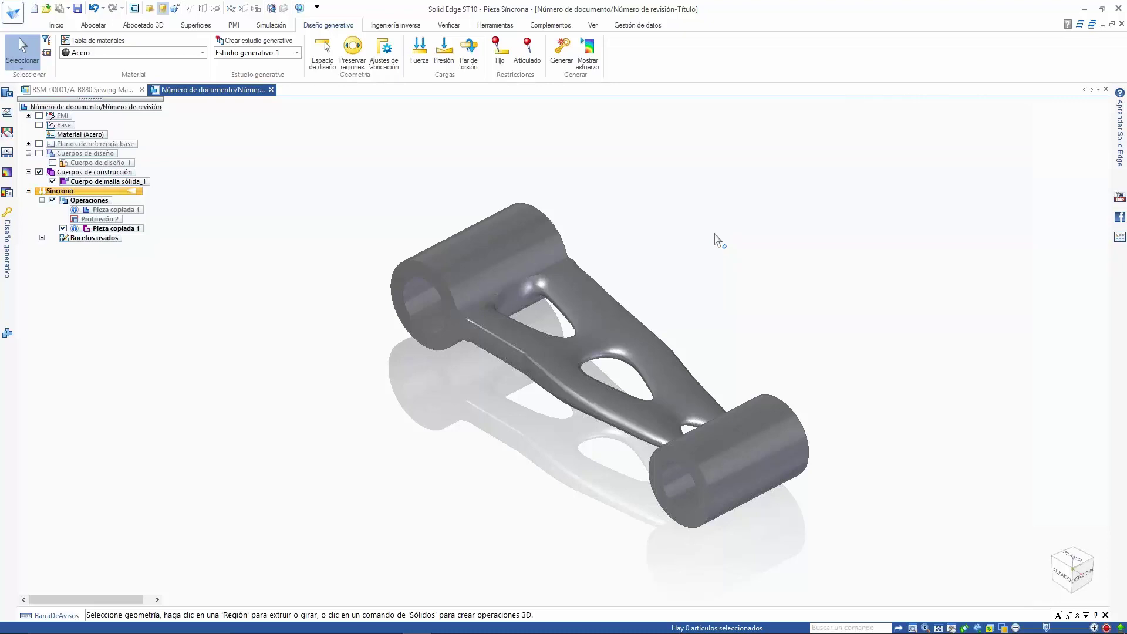
pyautogui.click(588, 53)
pyautogui.click(217, 109)
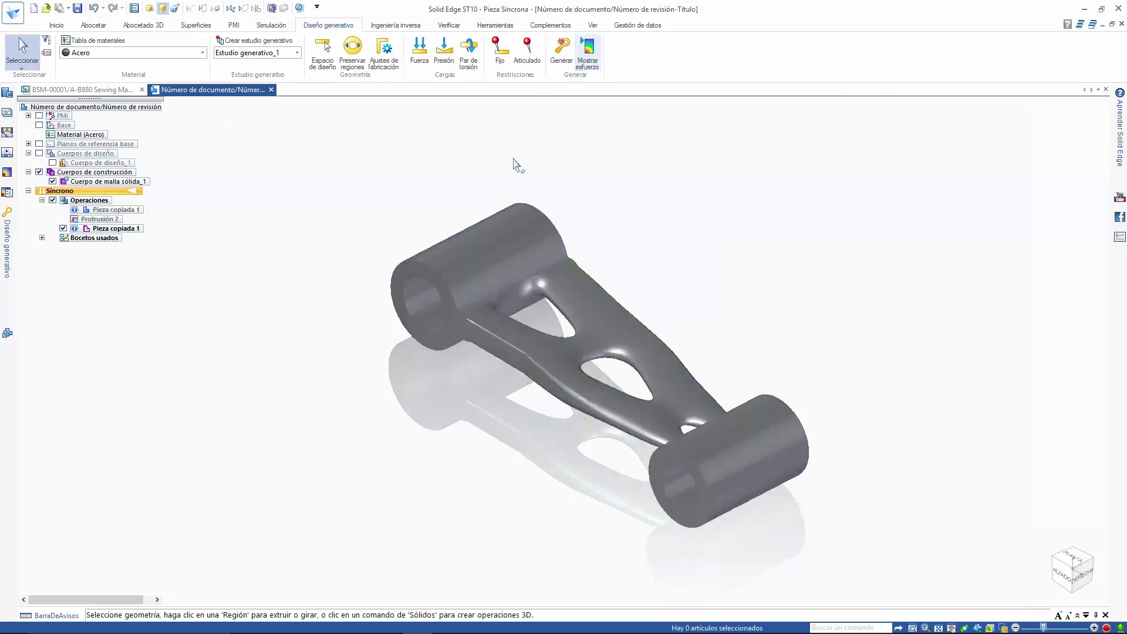
# Promote the study result Pieza copiada 1 into the link arm model
pyautogui.click(7, 241)
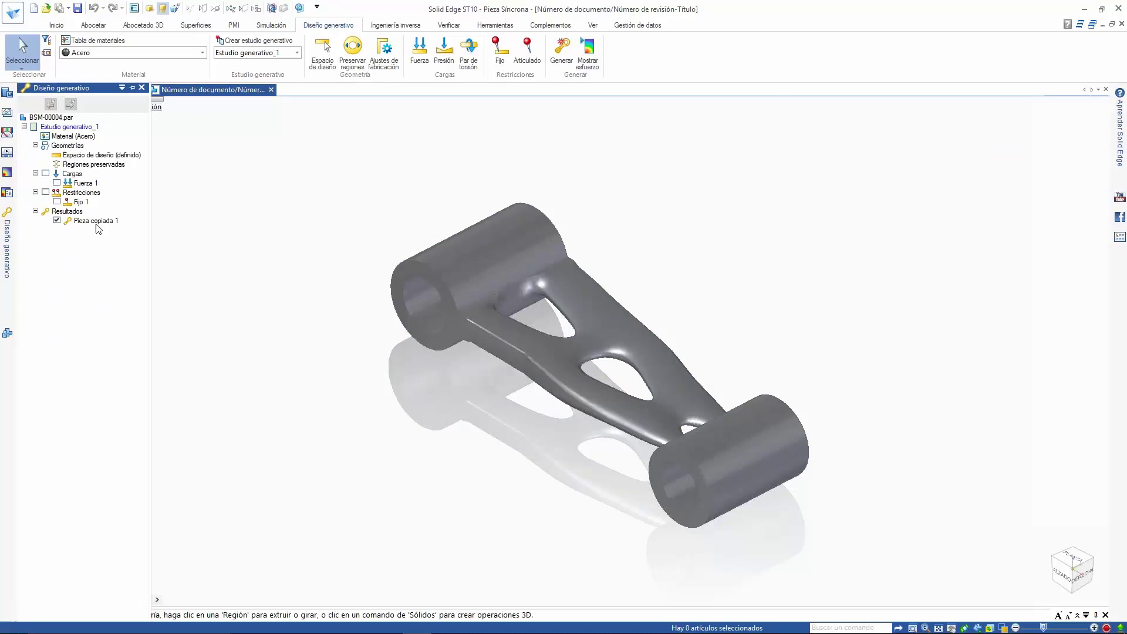
pyautogui.click(94, 221)
pyautogui.rightClick(98, 226)
pyautogui.click(126, 241)
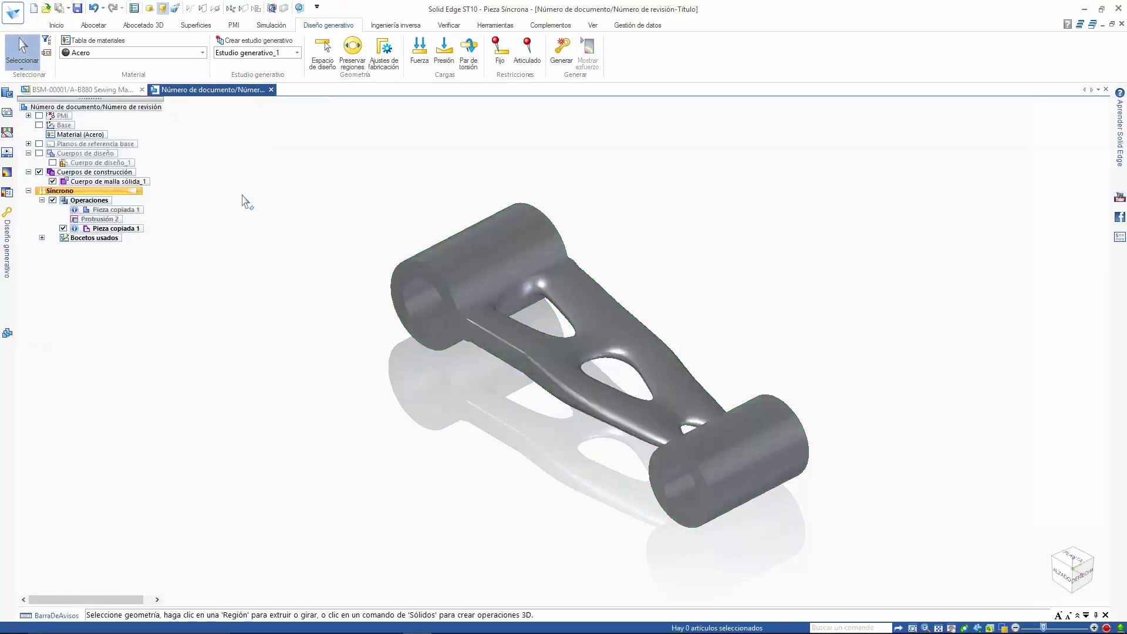
# Switch Cuerpo de malla sólida_1 to a design body and Cuerpo de diseño_1 to a construction body
pyautogui.rightClick(105, 184)
pyautogui.click(163, 212)
pyautogui.rightClick(97, 164)
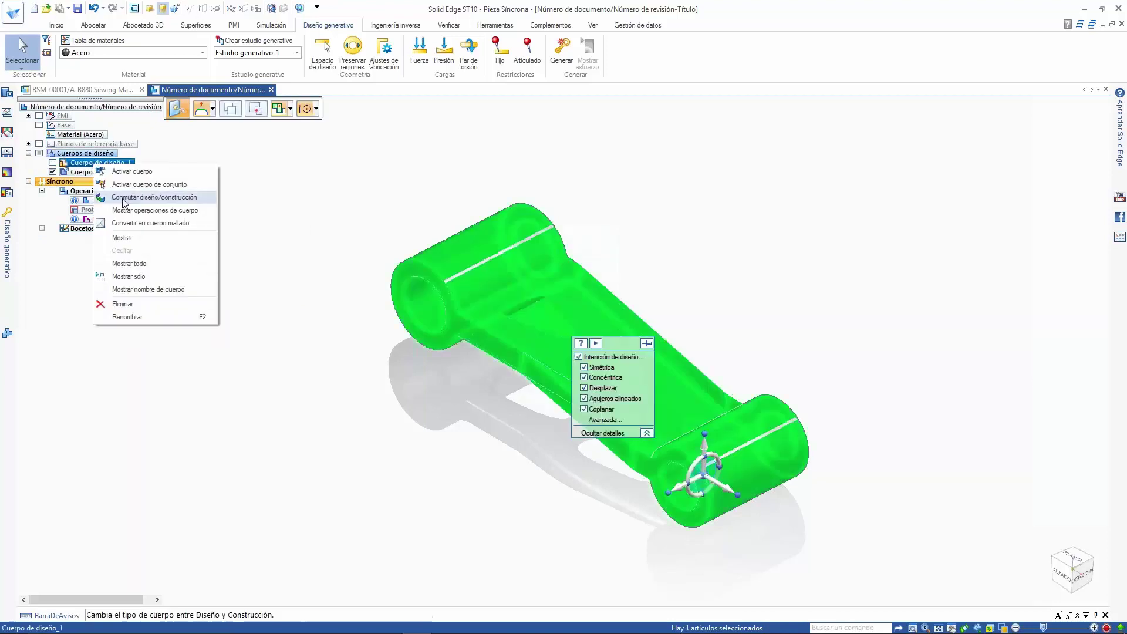
pyautogui.click(154, 210)
pyautogui.click(611, 356)
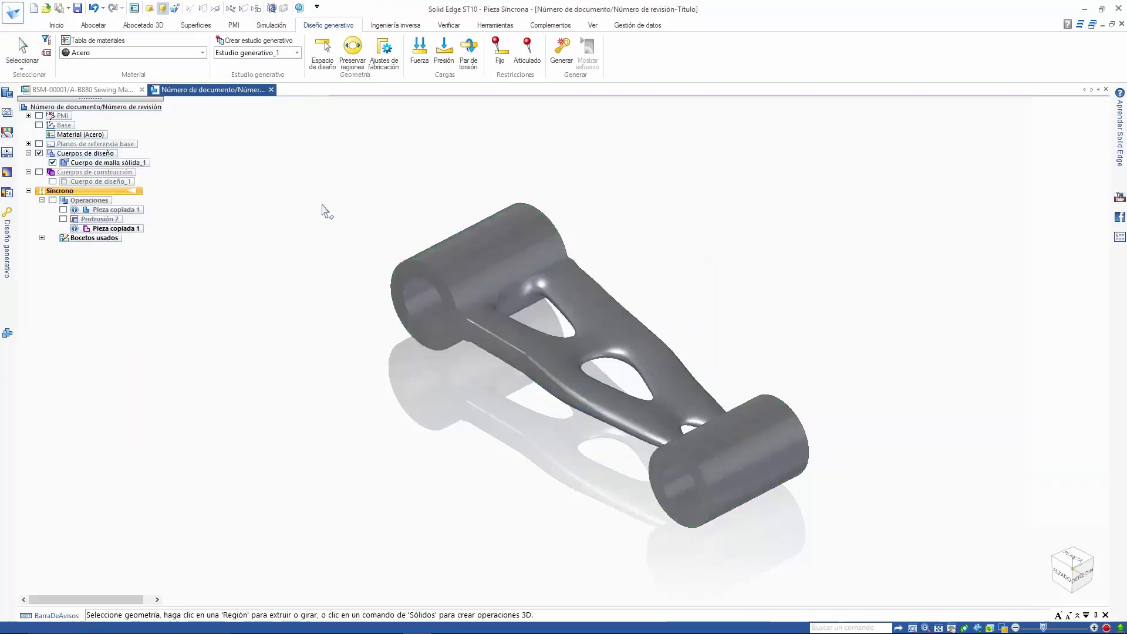
# Save the link arm part and return to the sewing machine assembly to view the optimized arm in place
pyautogui.click(81, 11)
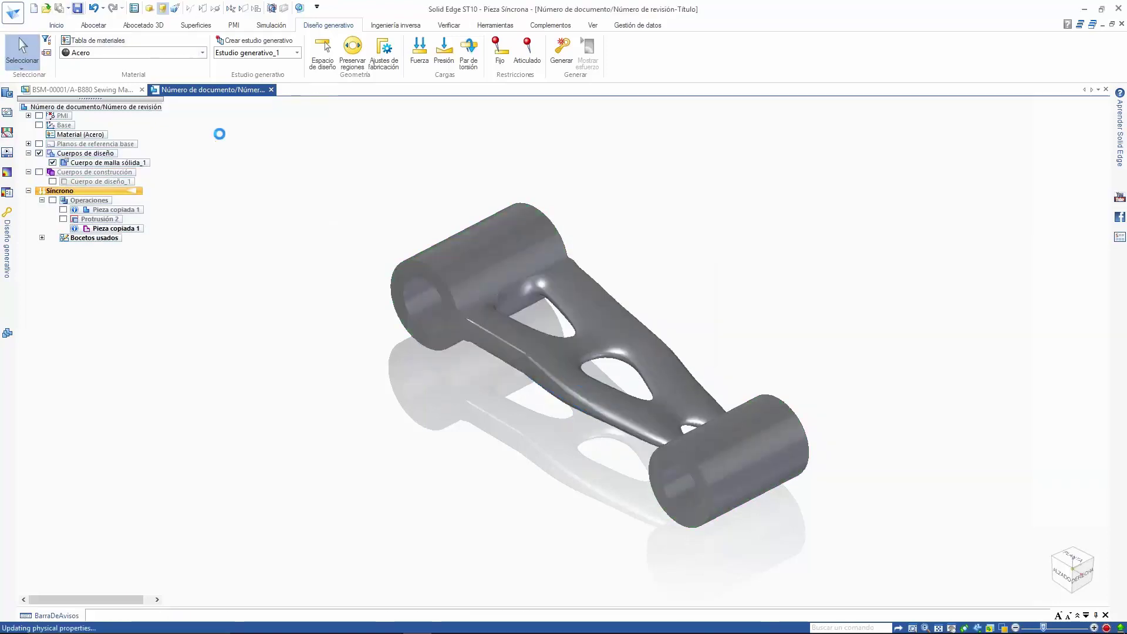
pyautogui.click(94, 90)
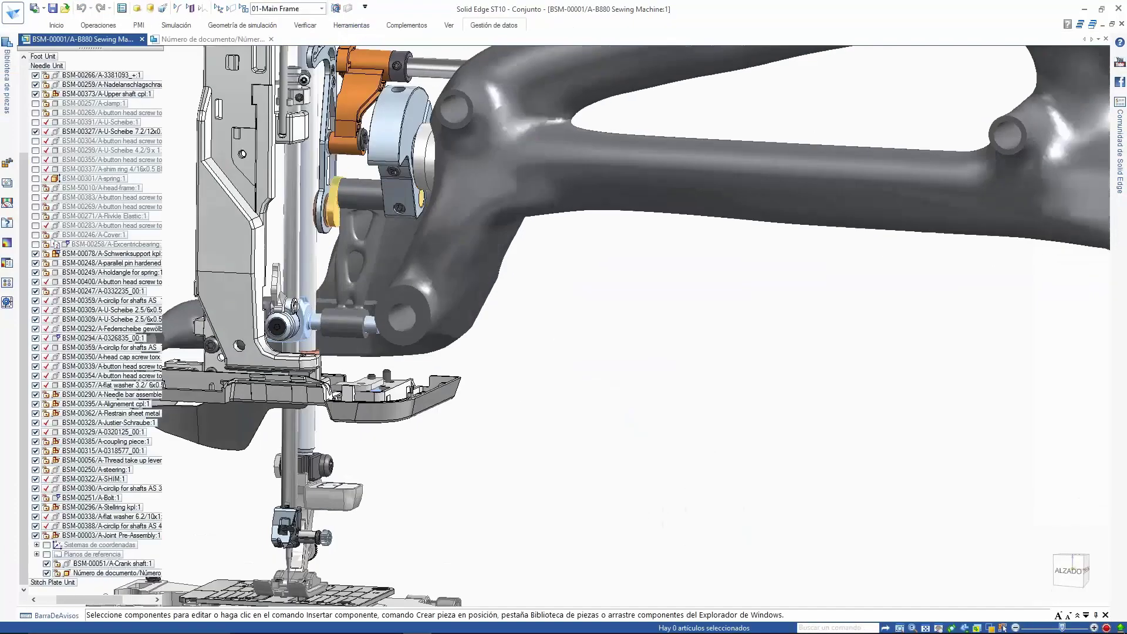
pyautogui.moveTo(590, 344); pyautogui.dragTo(611, 347, button='middle')
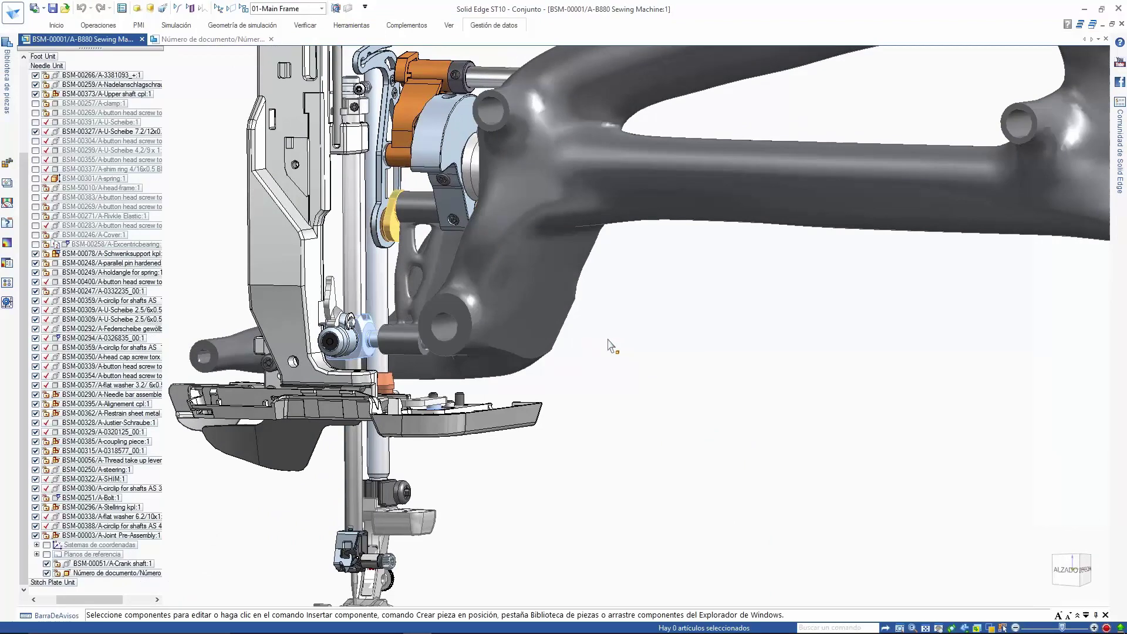
pyautogui.hotkey('alt', 'Tab')
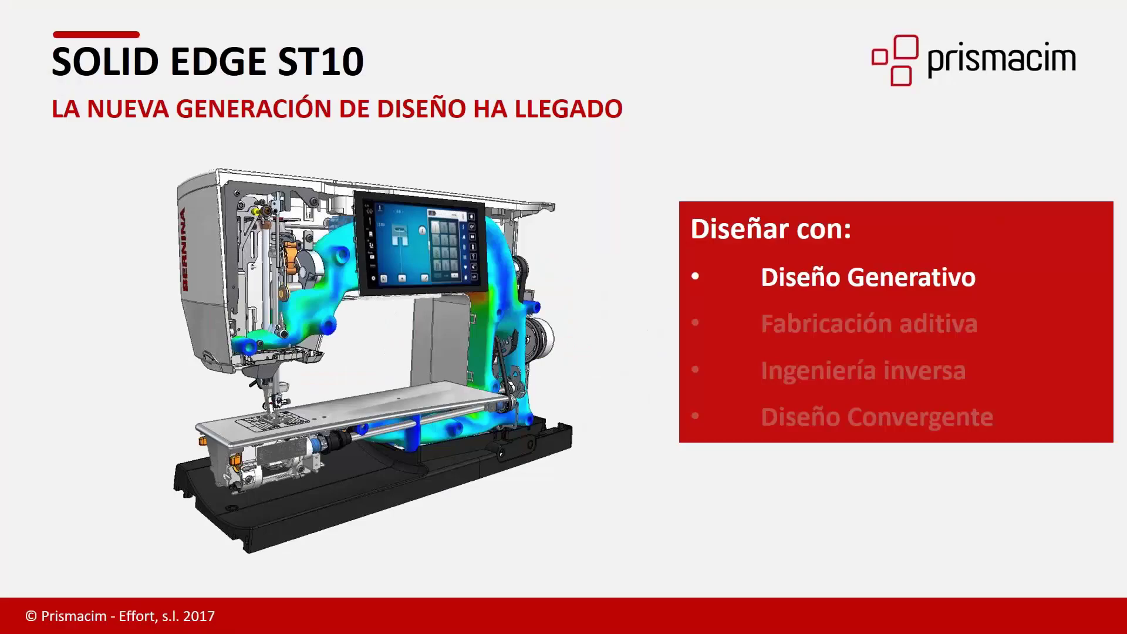
pyautogui.press('Right')
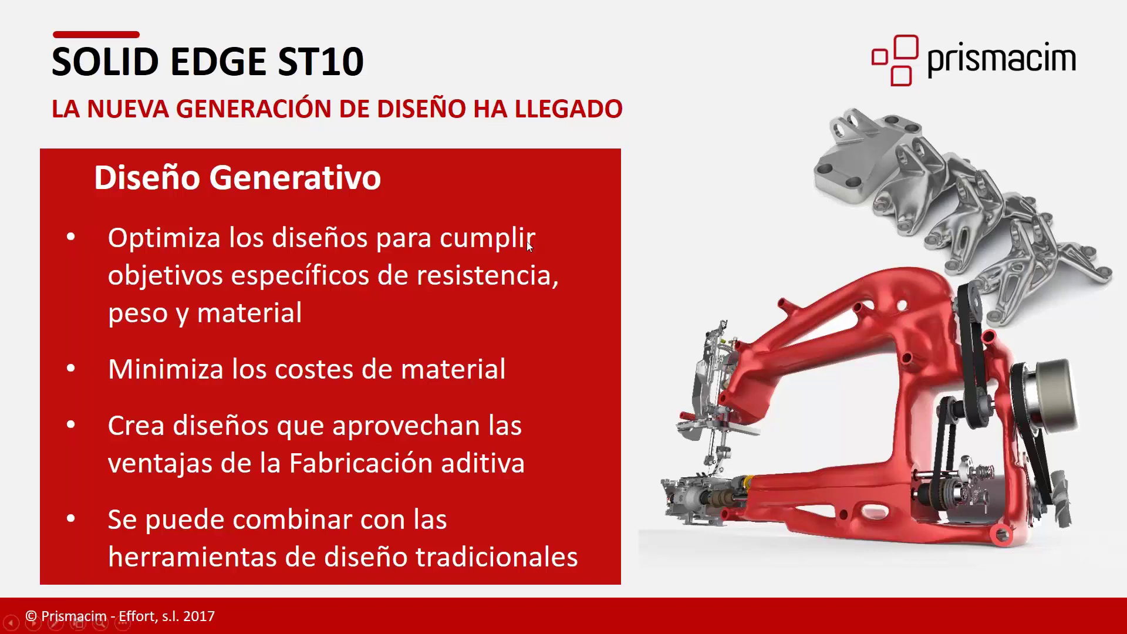
pyautogui.click(593, 207)
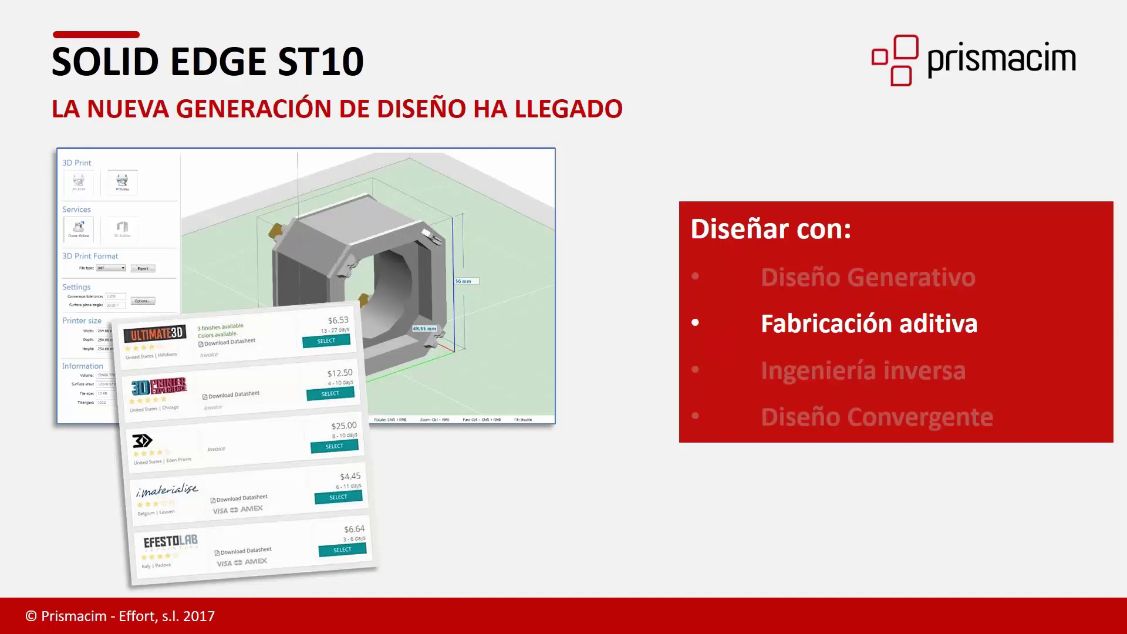
# Switch back to Solid Edge, bring up the optimized link arm part, and minimize the ribbon
pyautogui.hotkey('alt', 'Tab')
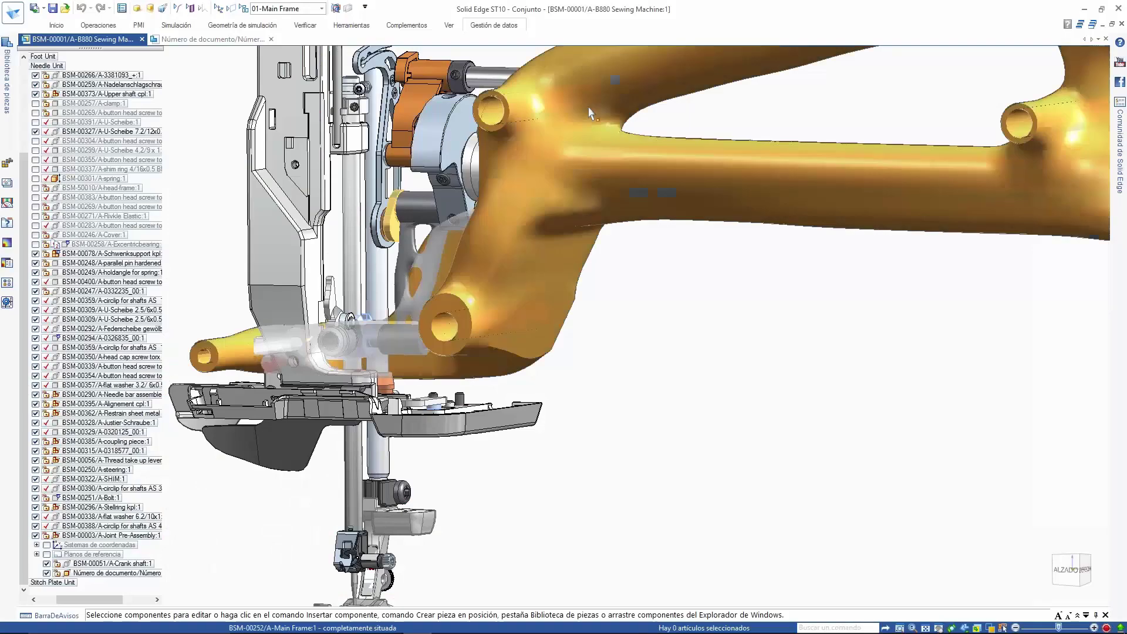
pyautogui.click(219, 39)
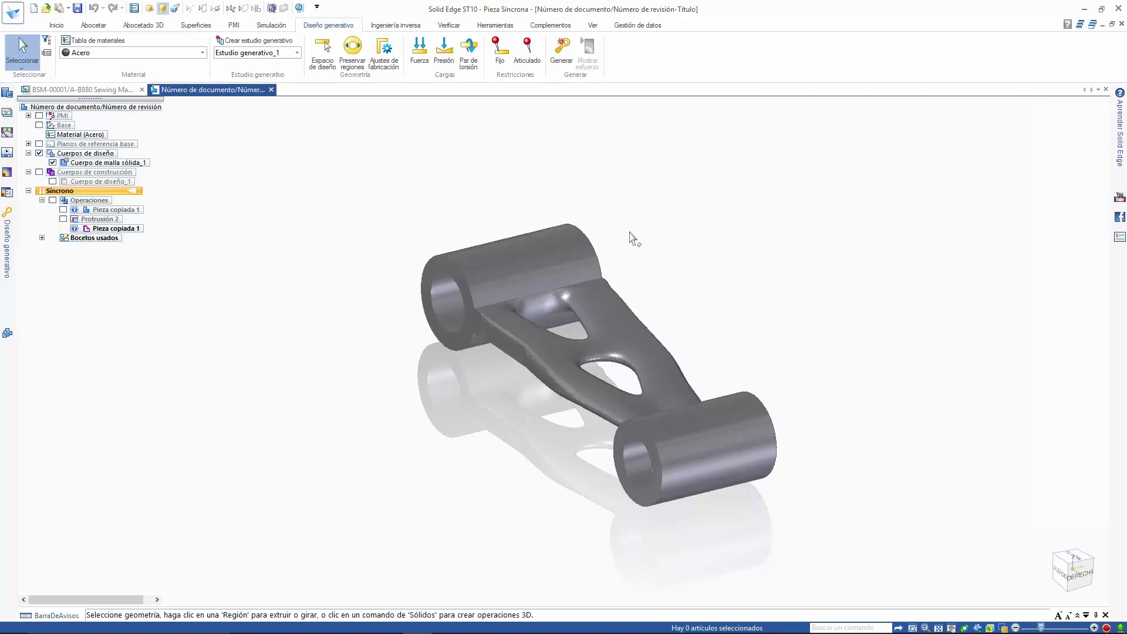
pyautogui.click(316, 7)
pyautogui.click(355, 153)
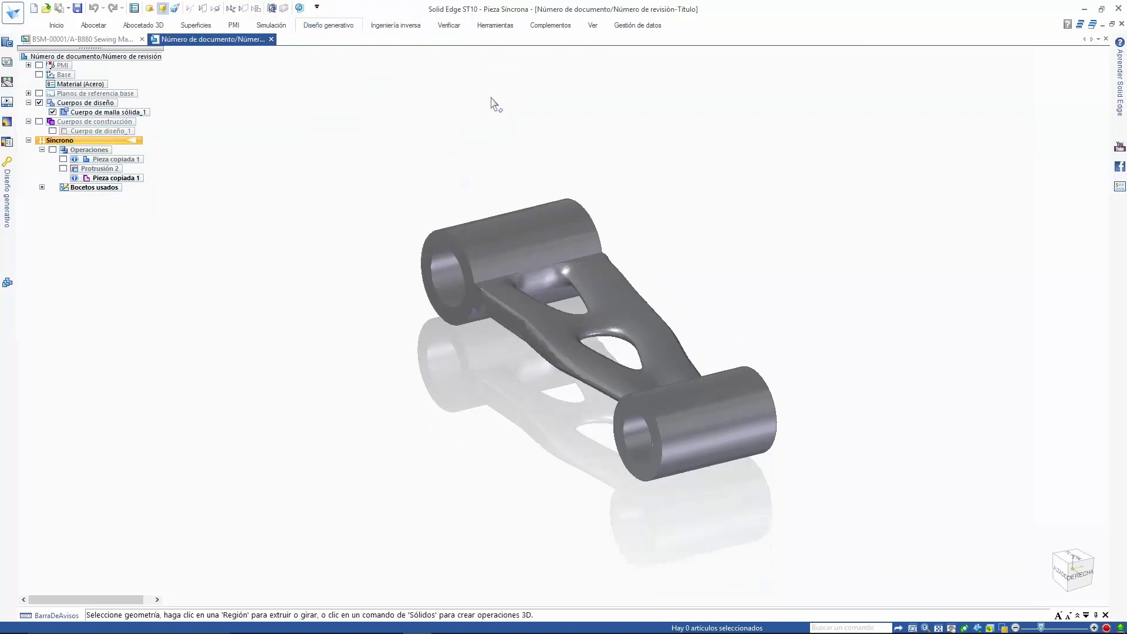
# Display the link arm as a wireframe and examine its mesh facets from the front and at an angle
pyautogui.hotkey('ctrl', 'i')
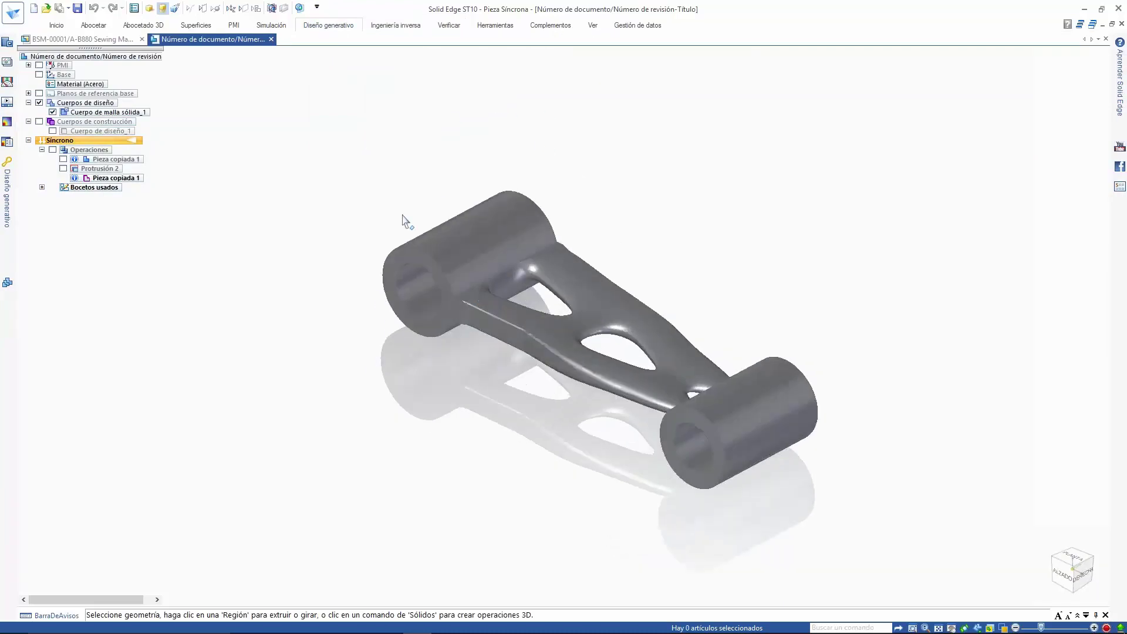
pyautogui.click(595, 25)
pyautogui.click(319, 50)
pyautogui.hotkey('ctrl', 'f')
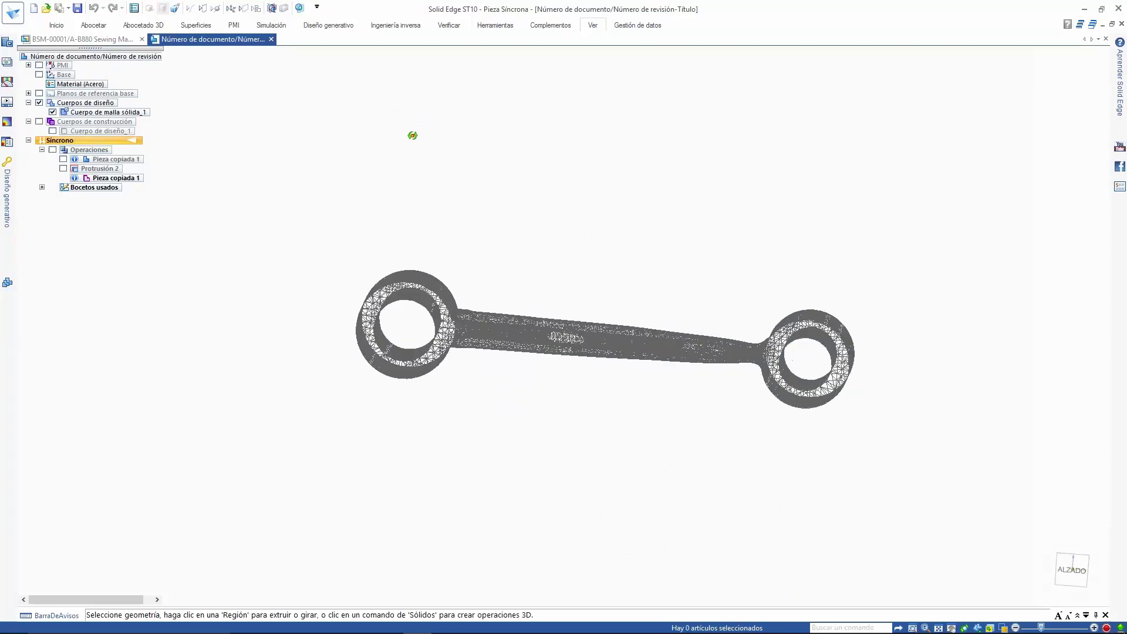
pyautogui.scroll(5, 363, 320)
pyautogui.moveTo(373, 276); pyautogui.dragTo(324, 311, button='middle')
pyautogui.hotkey('ctrl', 'shift', 'f')
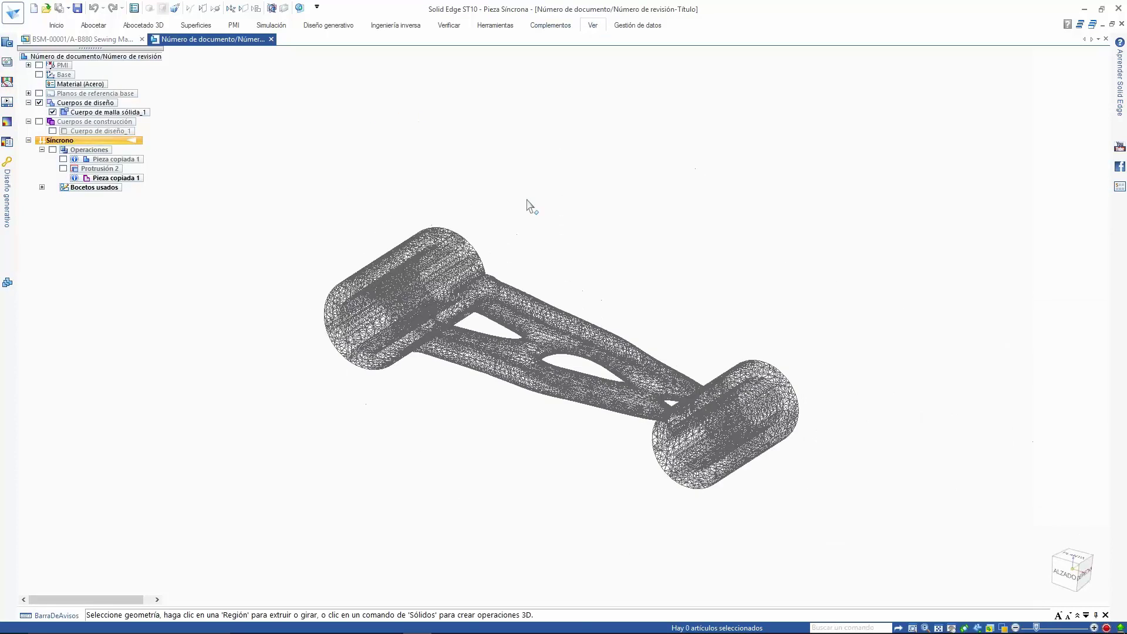
# Display the link arm shaded with a floor reflection and inspect it at an angle
pyautogui.click(593, 26)
pyautogui.click(316, 61)
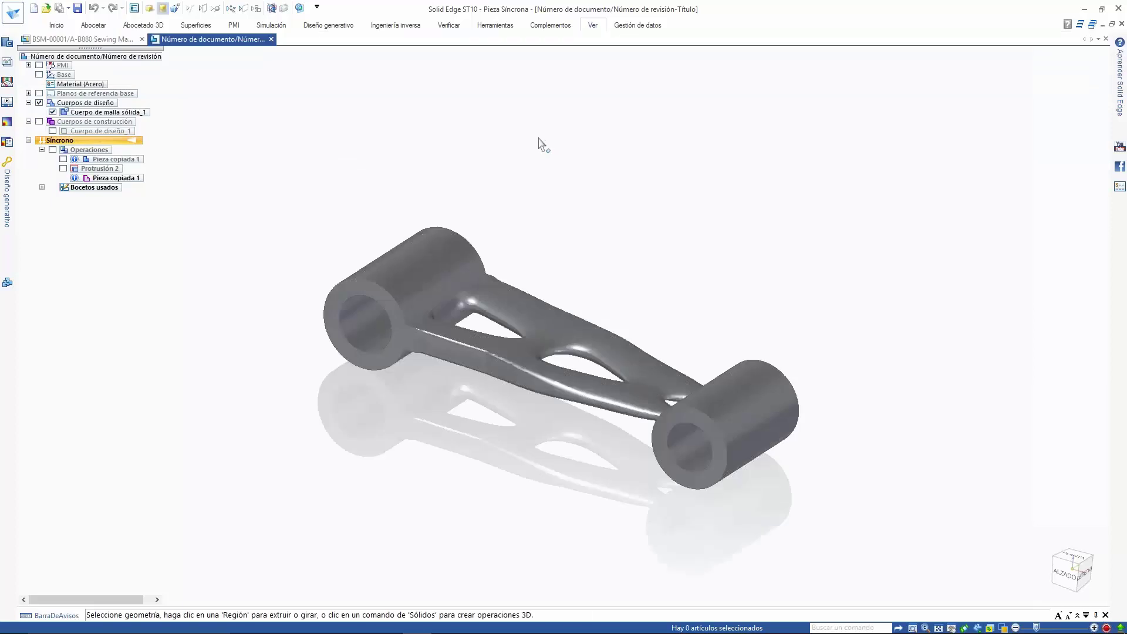
pyautogui.moveTo(699, 127)
pyautogui.mouseDown(button='middle')
pyautogui.moveTo(667, 247)
pyautogui.moveTo(646, 200)
pyautogui.mouseUp(button='middle')
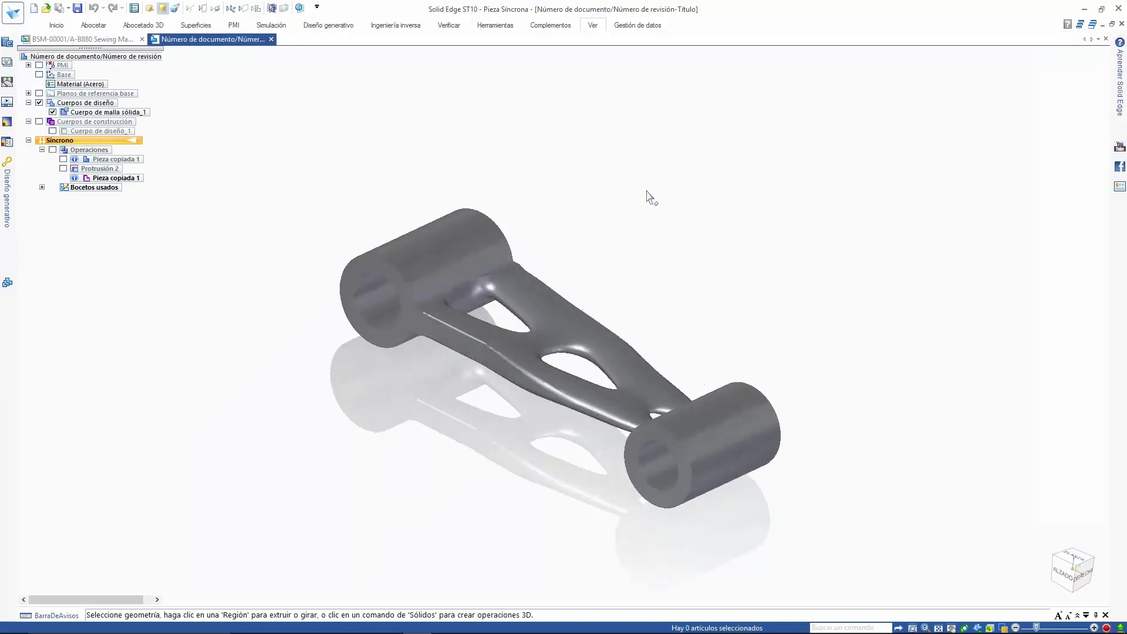
pyautogui.scroll(2, 659, 184)
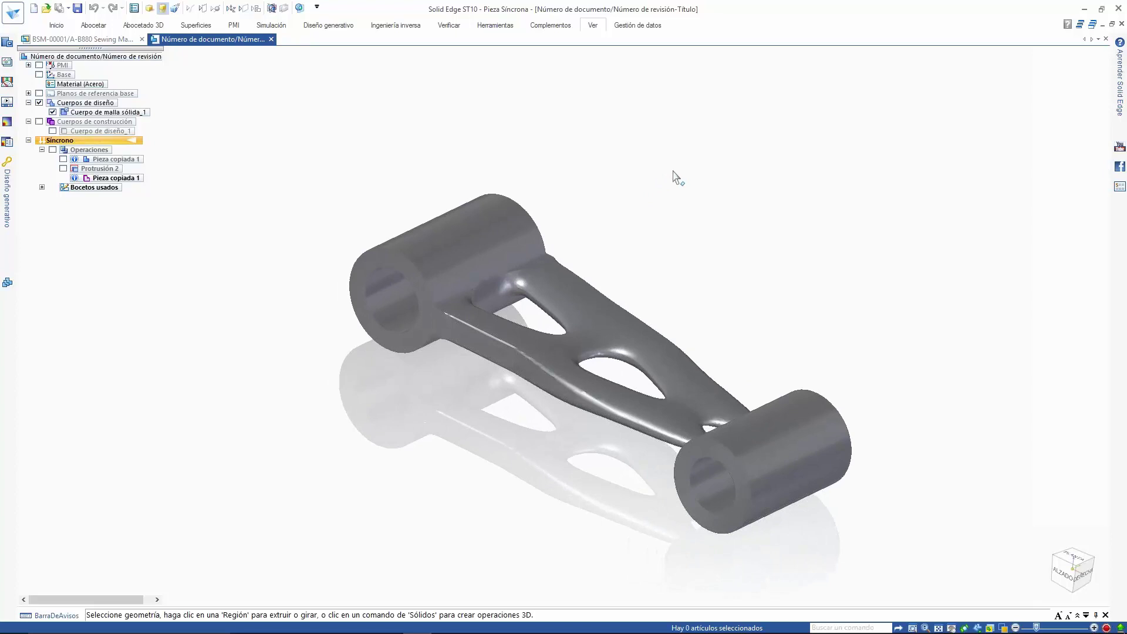
# Open the 3D printing page and generate a print preview of the link arm
pyautogui.click(13, 12)
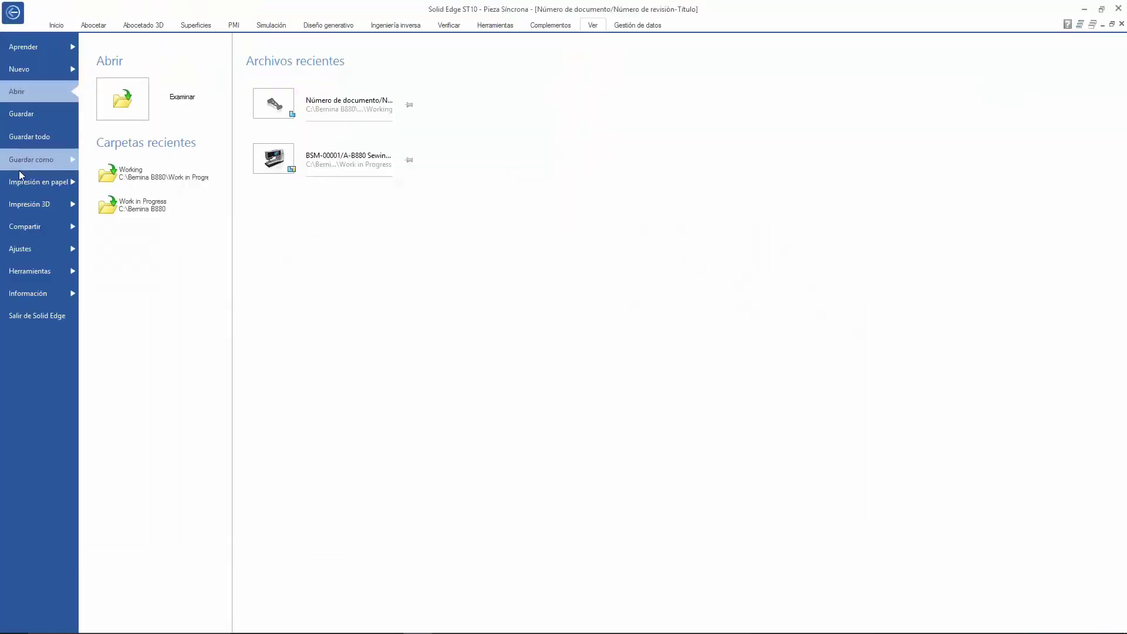
pyautogui.click(25, 204)
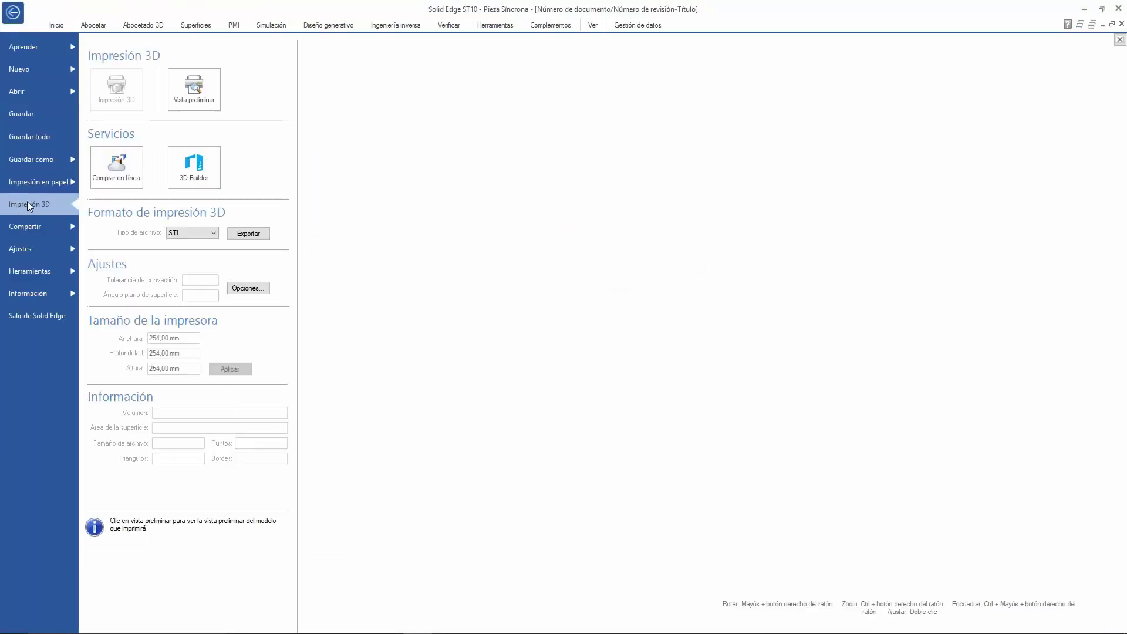
pyautogui.click(194, 88)
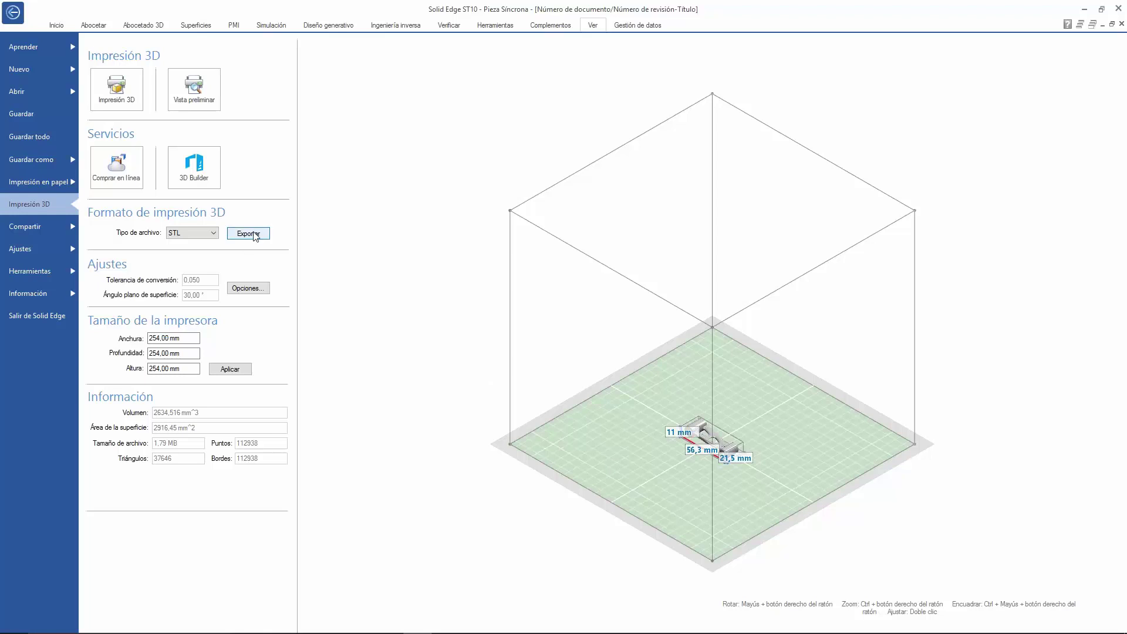
# Review the available 3D print file types and the STL export tolerance options, leaving the options without saving
pyautogui.click(202, 235)
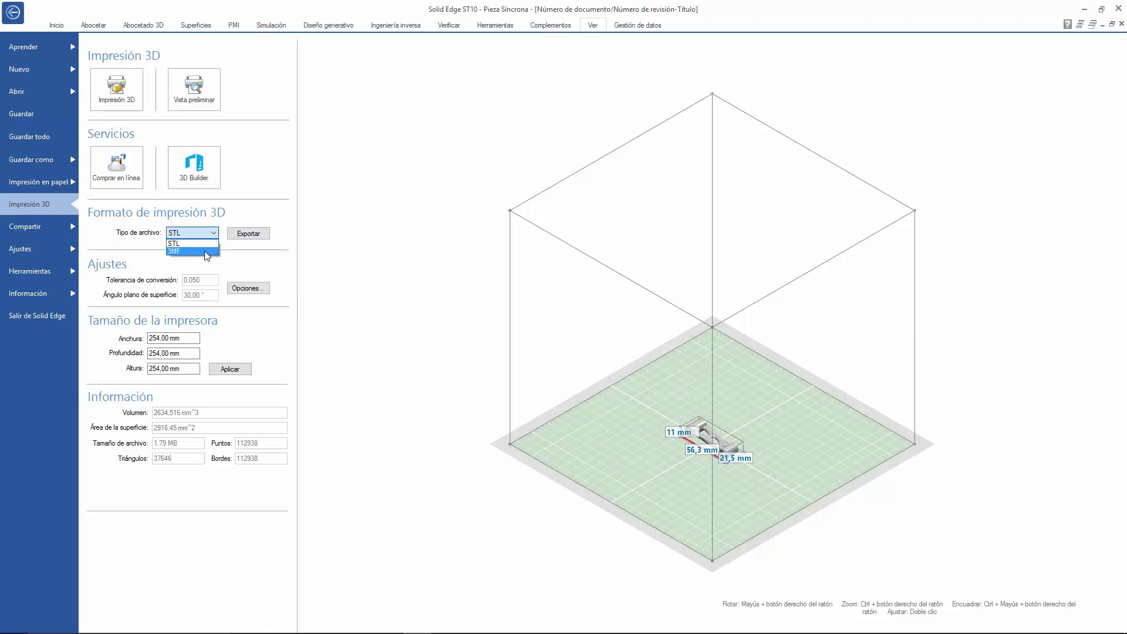
pyautogui.click(249, 288)
pyautogui.moveTo(495, 172); pyautogui.dragTo(484, 148)
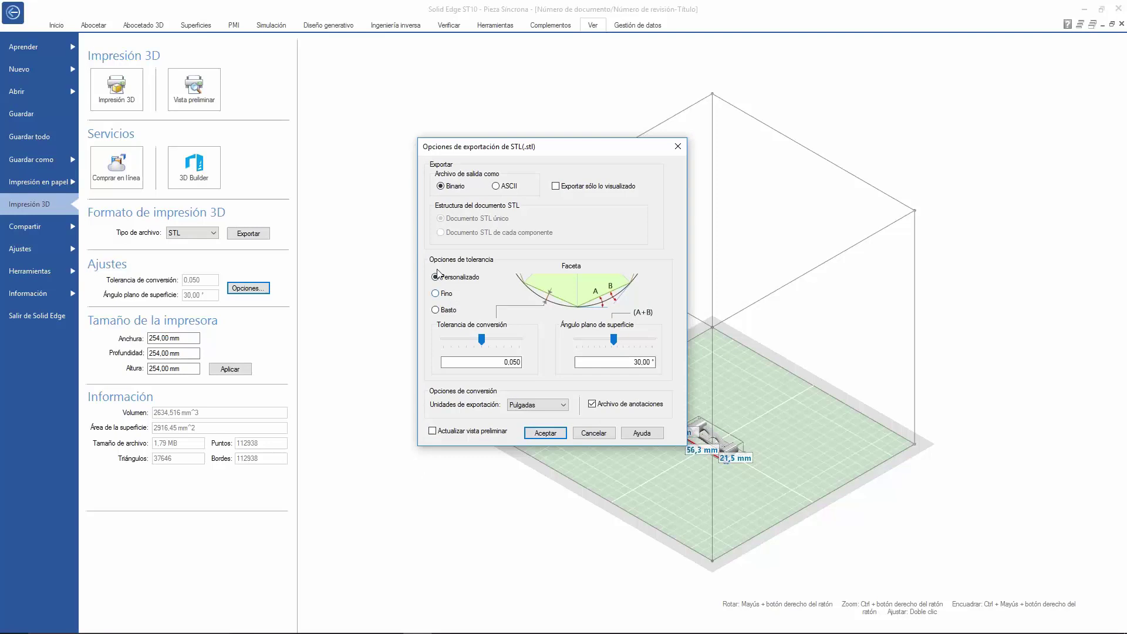
pyautogui.moveTo(482, 340)
pyautogui.mouseDown()
pyautogui.moveTo(495, 340)
pyautogui.moveTo(475, 342)
pyautogui.mouseUp()
pyautogui.click(594, 433)
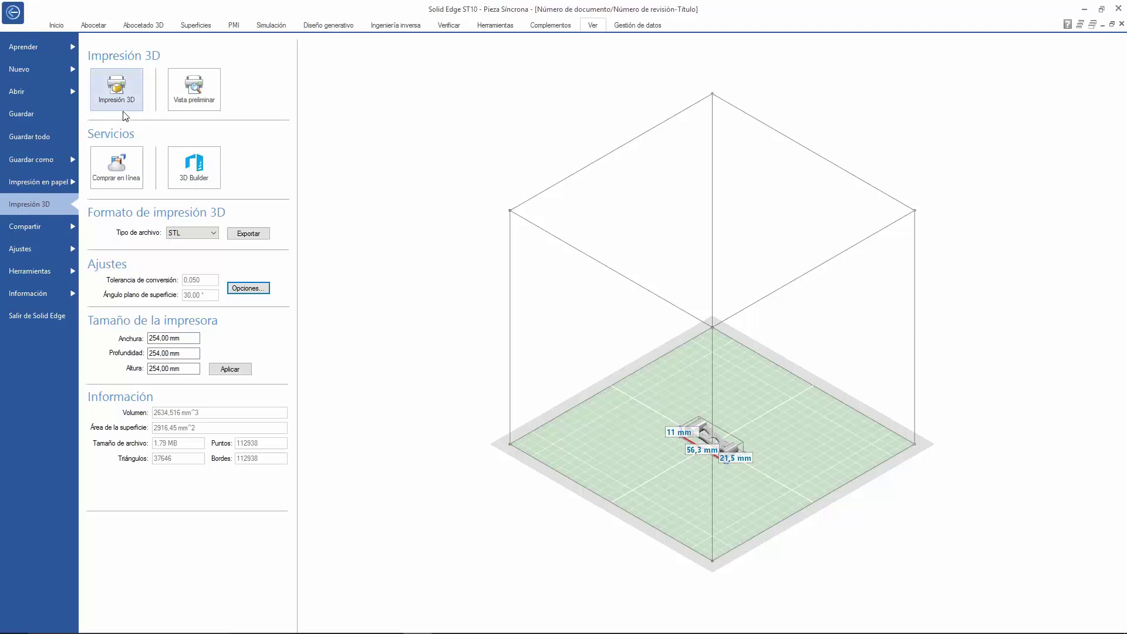
# Send the link arm to the online 3D print ordering service, accepting the privacy statement, and rotate the uploaded model slightly
pyautogui.click(116, 164)
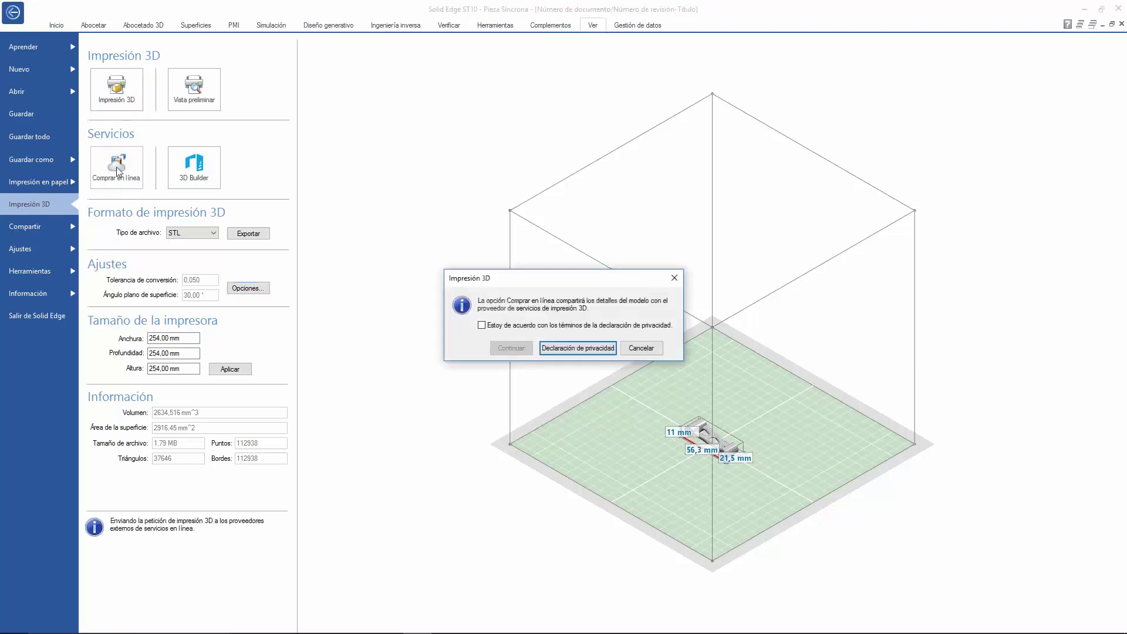
pyautogui.click(482, 325)
pyautogui.click(504, 348)
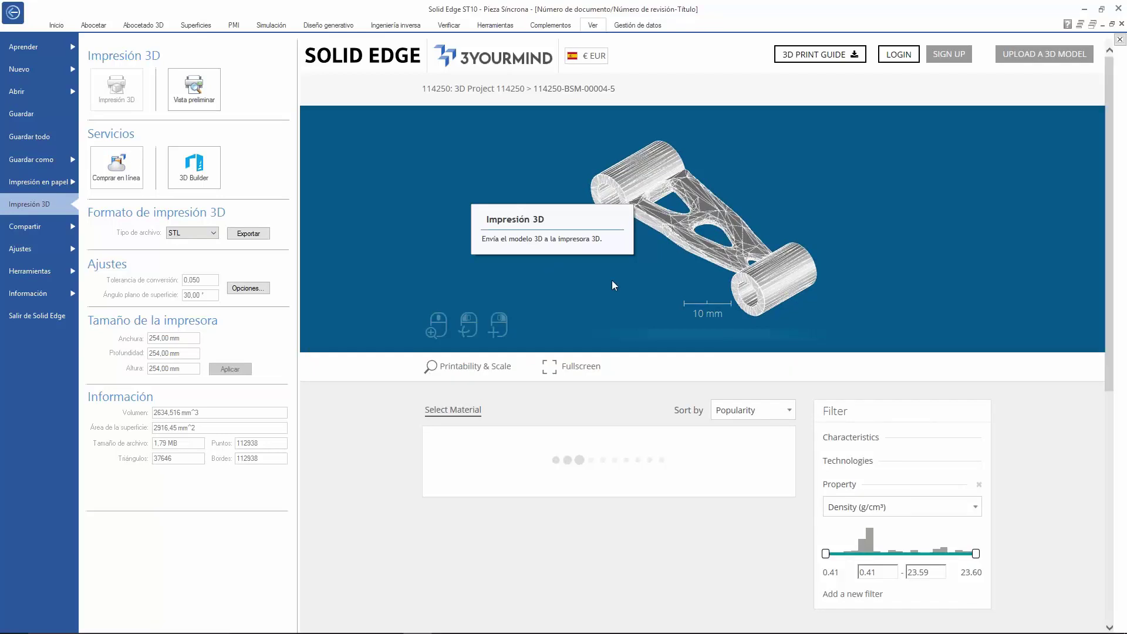
pyautogui.moveTo(640, 267); pyautogui.dragTo(636, 271)
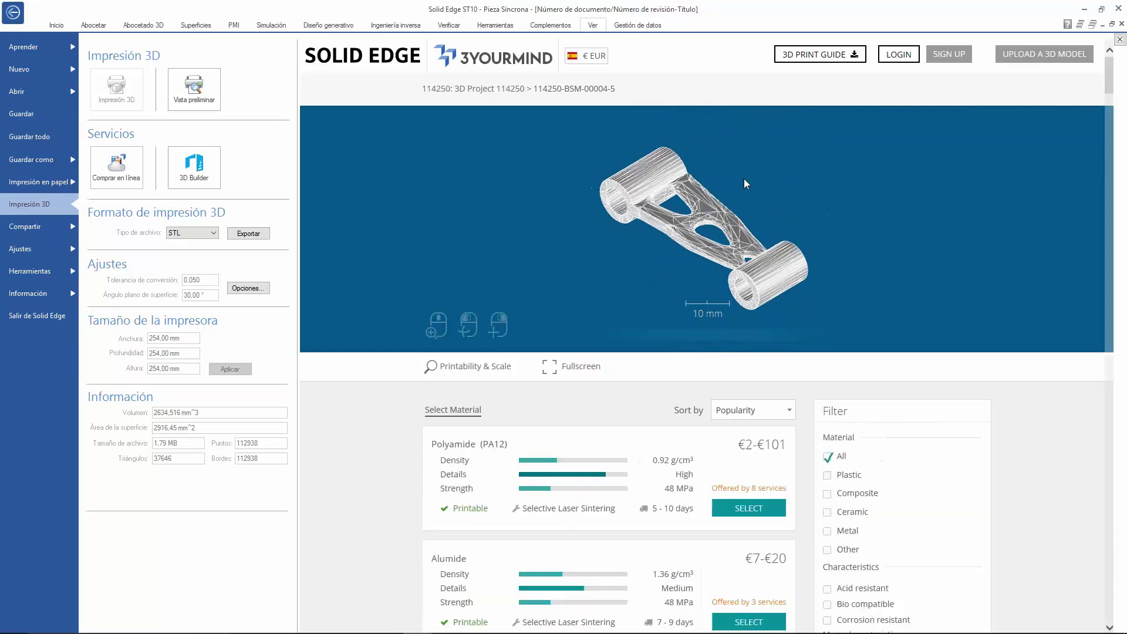
# Compare the offered print materials by density, detail, strength, printability, delivery time and price
pyautogui.scroll(-10, 590, 364)
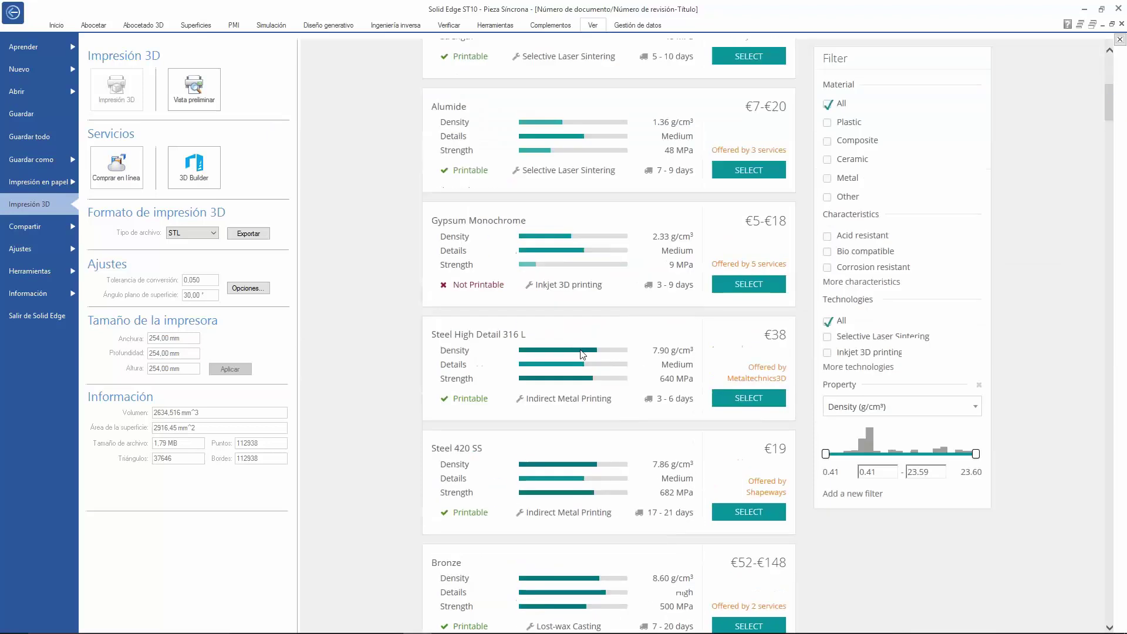
pyautogui.scroll(2, 583, 369)
pyautogui.scroll(-2, 584, 369)
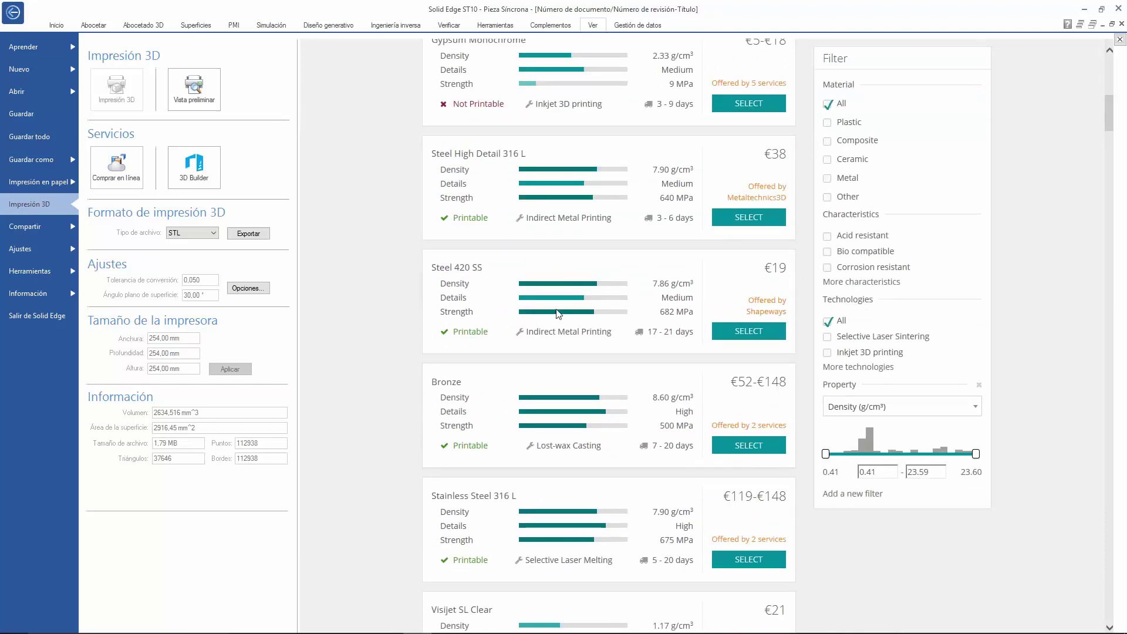
pyautogui.scroll(-2, 597, 319)
pyautogui.scroll(8, 597, 319)
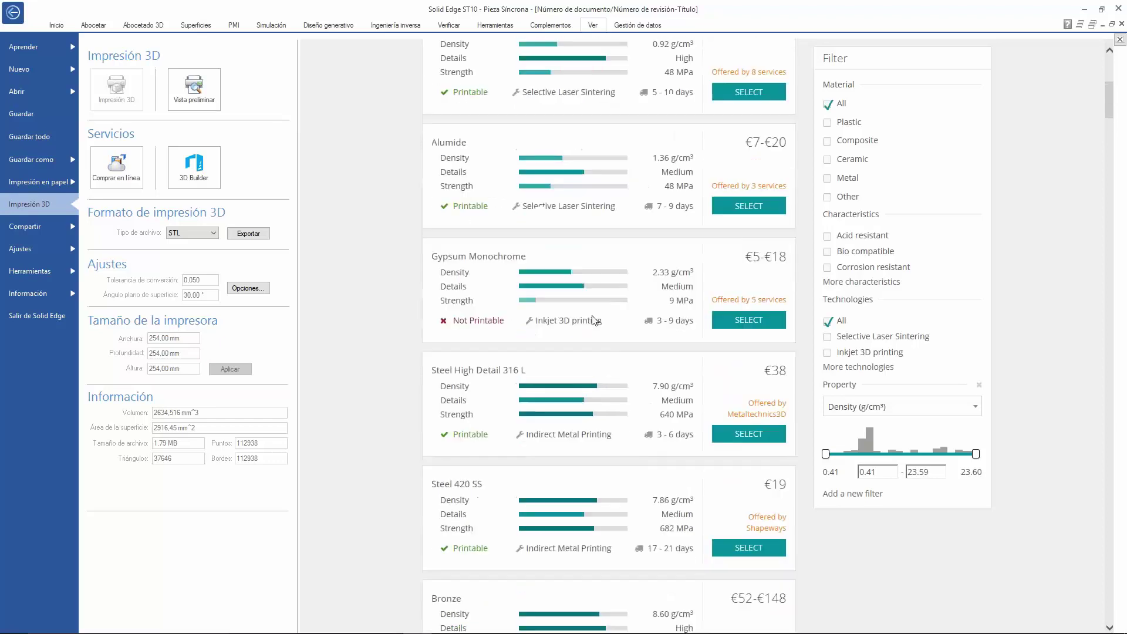
# Filter the print materials to Plastic, Thermoplast and choose Polyamide (PA12)
pyautogui.click(828, 205)
pyautogui.click(842, 260)
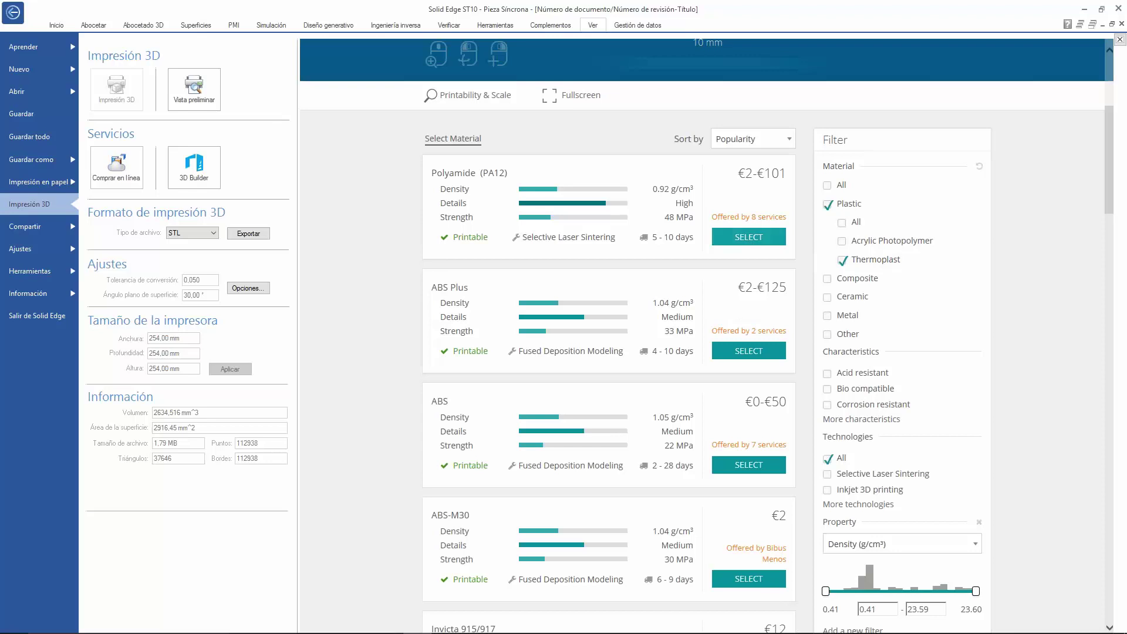
pyautogui.click(736, 239)
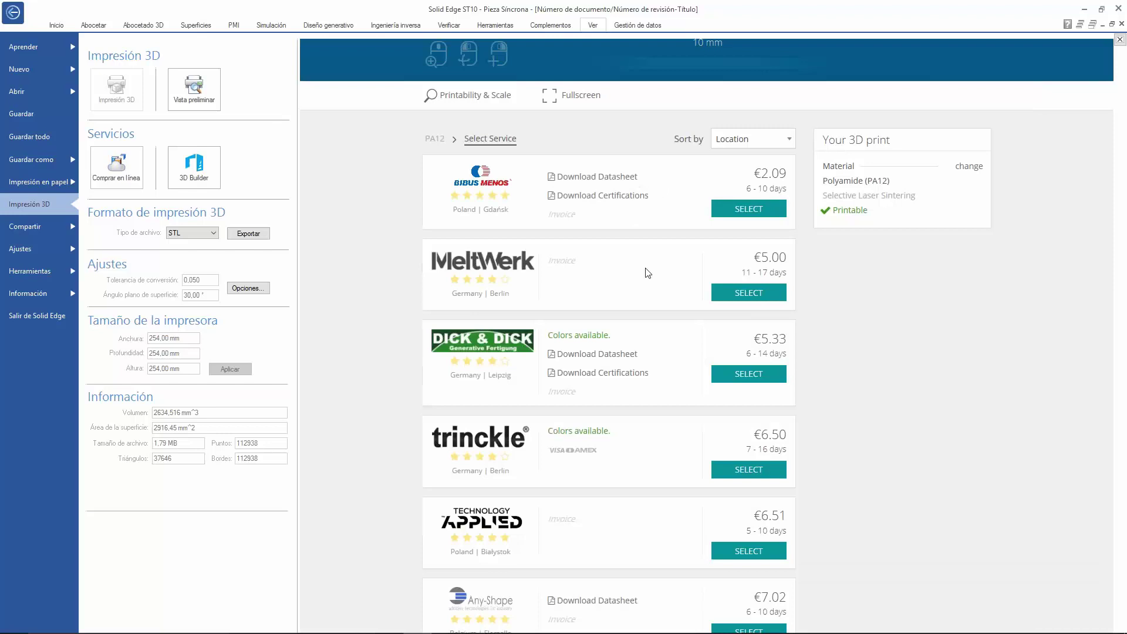
# Compare the print services offering Polyamide (PA12) by price, location, rating and delivery time
pyautogui.scroll(-3, 634, 267)
pyautogui.scroll(-2, 624, 336)
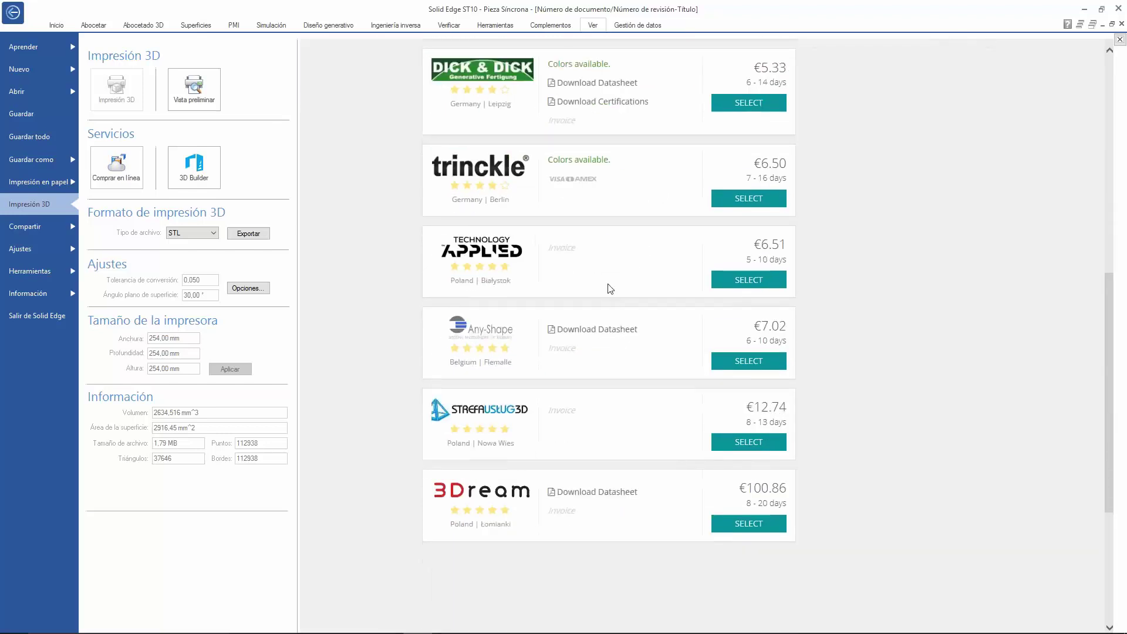
pyautogui.scroll(2, 624, 272)
pyautogui.scroll(2, 738, 215)
pyautogui.scroll(-2, 691, 340)
pyautogui.scroll(6, 633, 333)
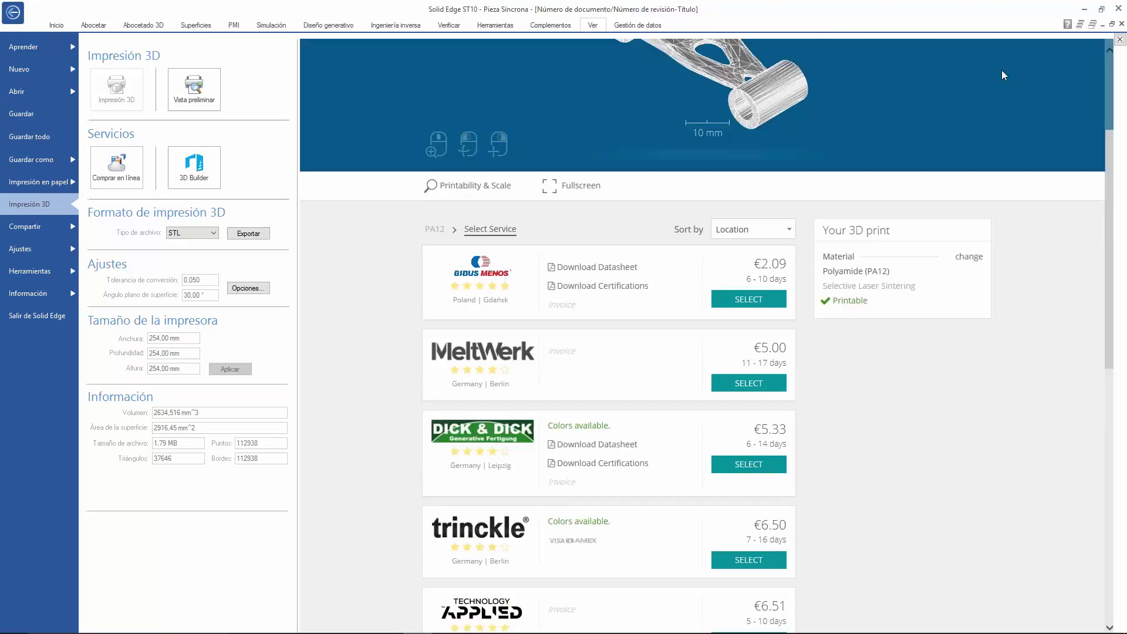
# Return to the link arm model and switch to the presentation slide on additive manufacturing
pyautogui.click(14, 16)
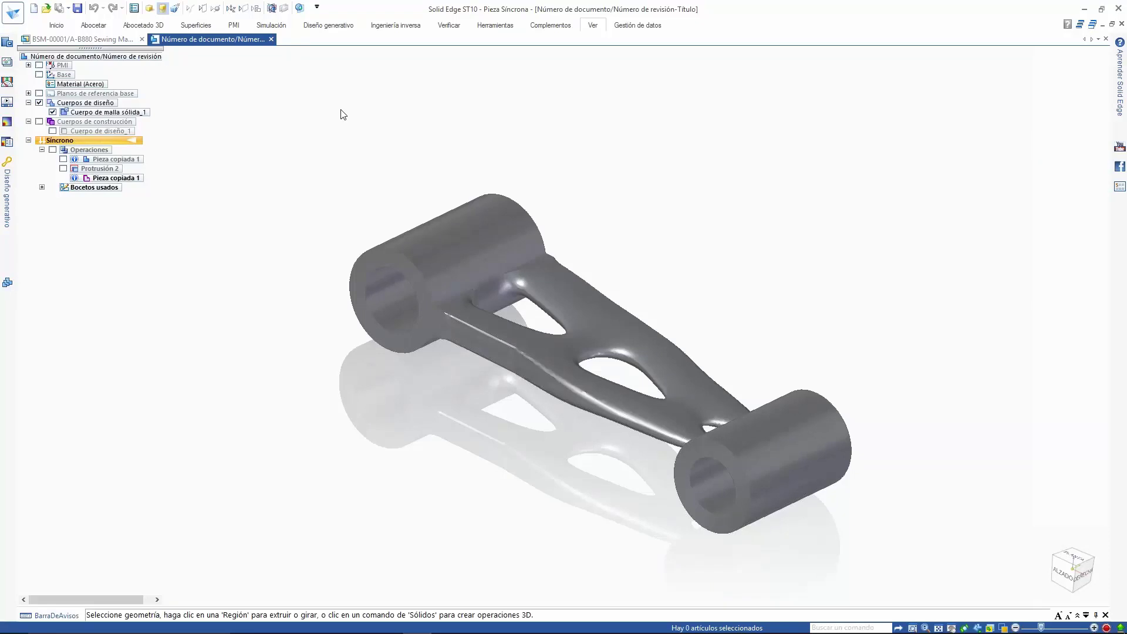
pyautogui.hotkey('alt', 'Tab')
pyautogui.click(796, 448)
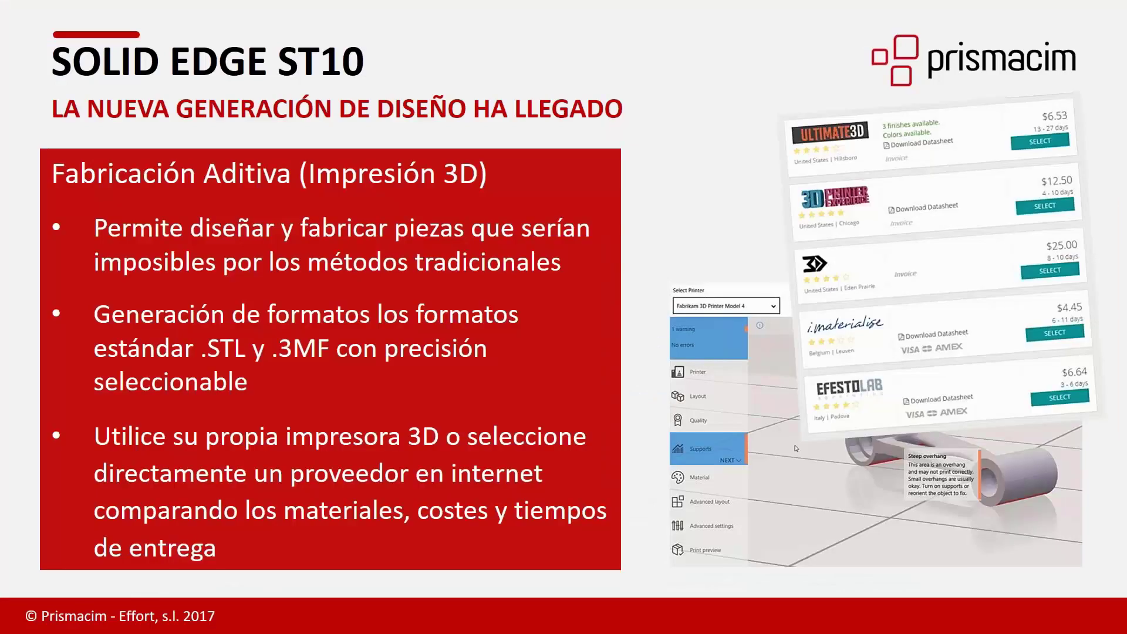
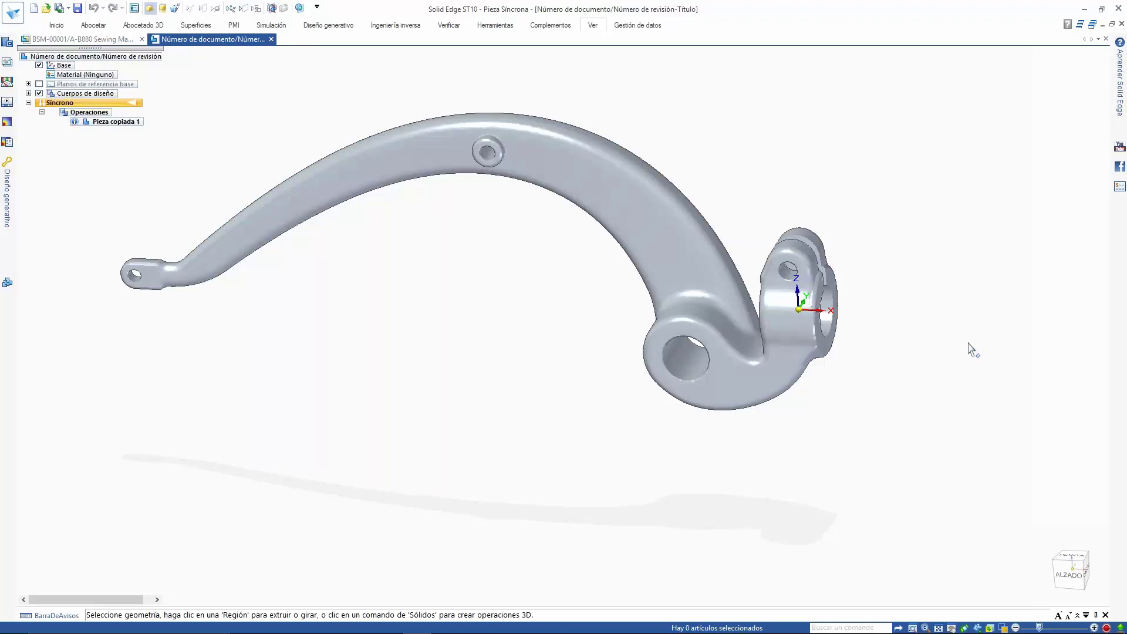
# In the front view, remove the mesh facets in a box around the small raised hole midway along the curved arm
pyautogui.hotkey('ctrl', 'f')
pyautogui.click(1075, 584)
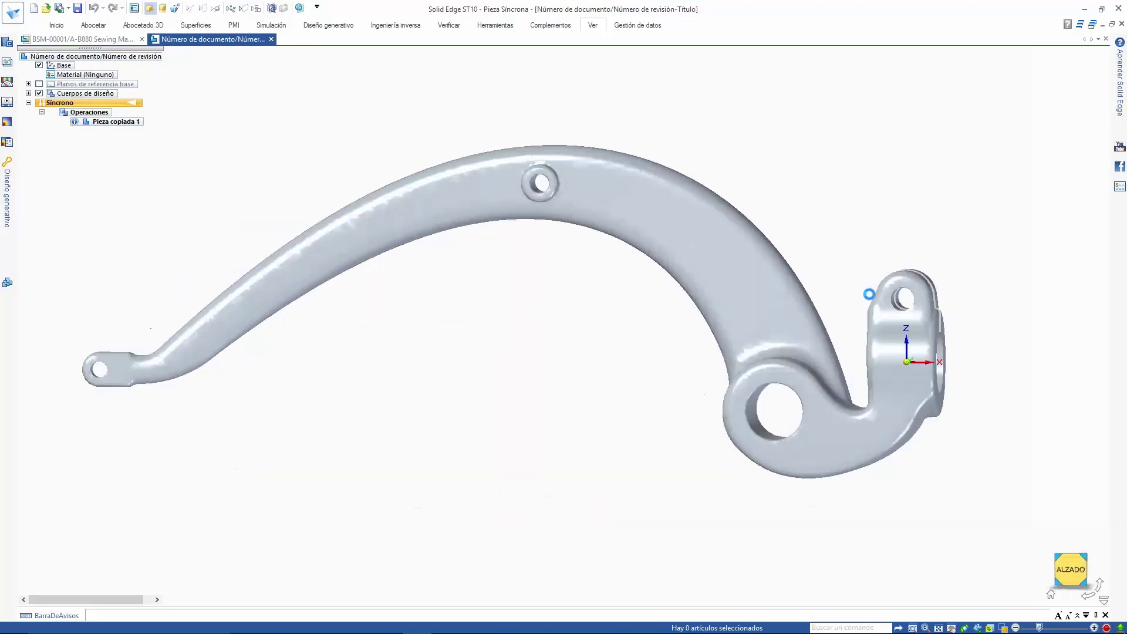
pyautogui.click(409, 27)
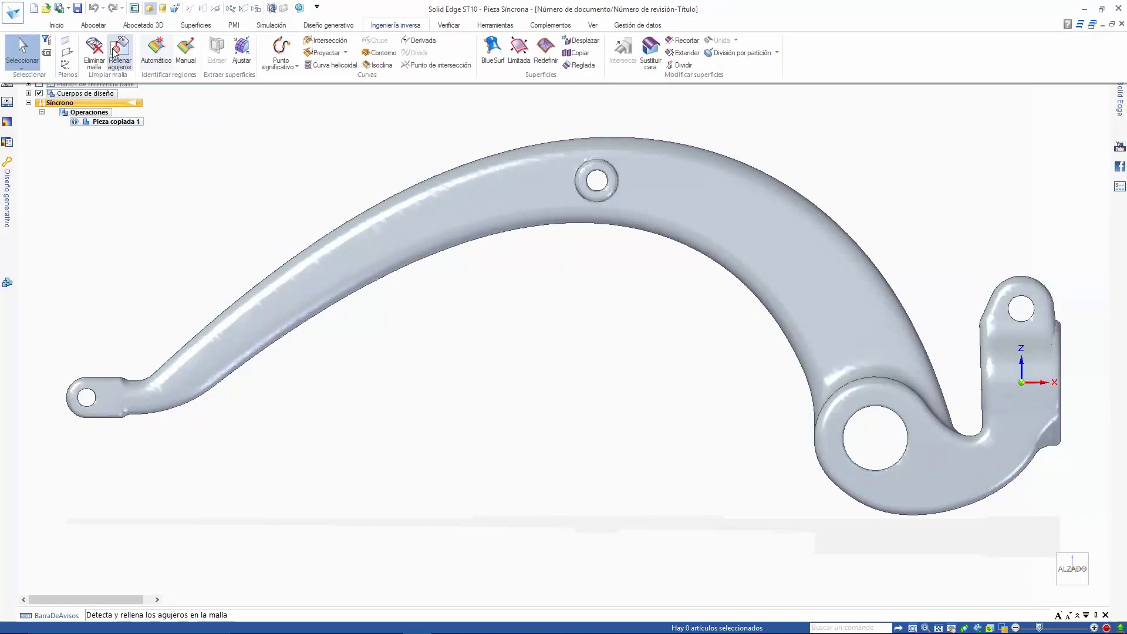
pyautogui.click(93, 54)
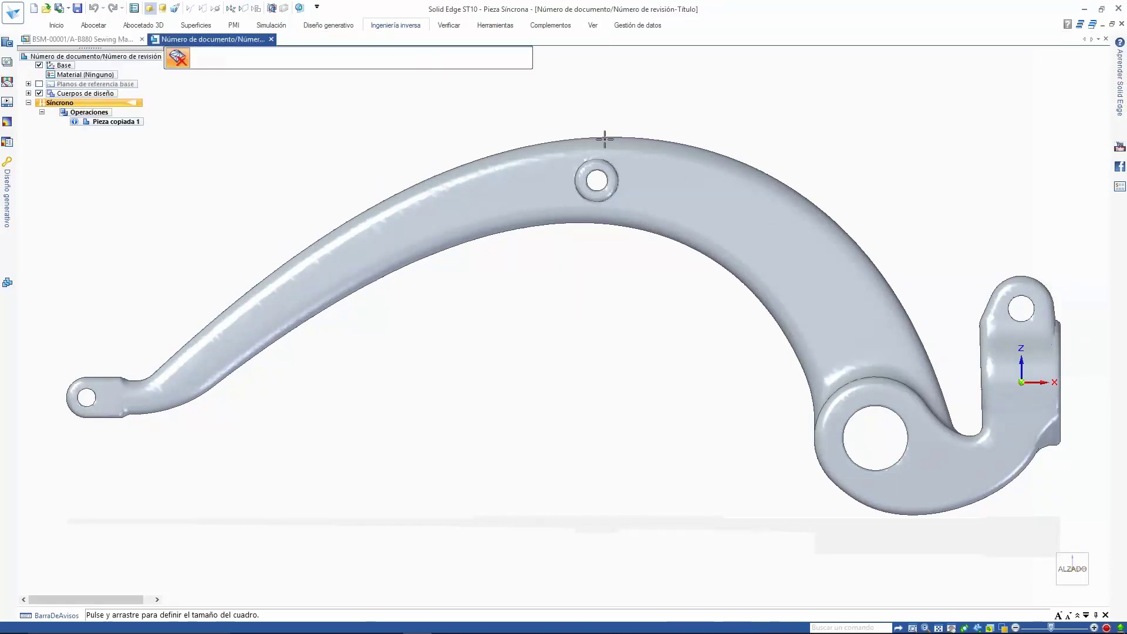
pyautogui.scroll(6, 600, 138)
pyautogui.scroll(-2, 677, 218)
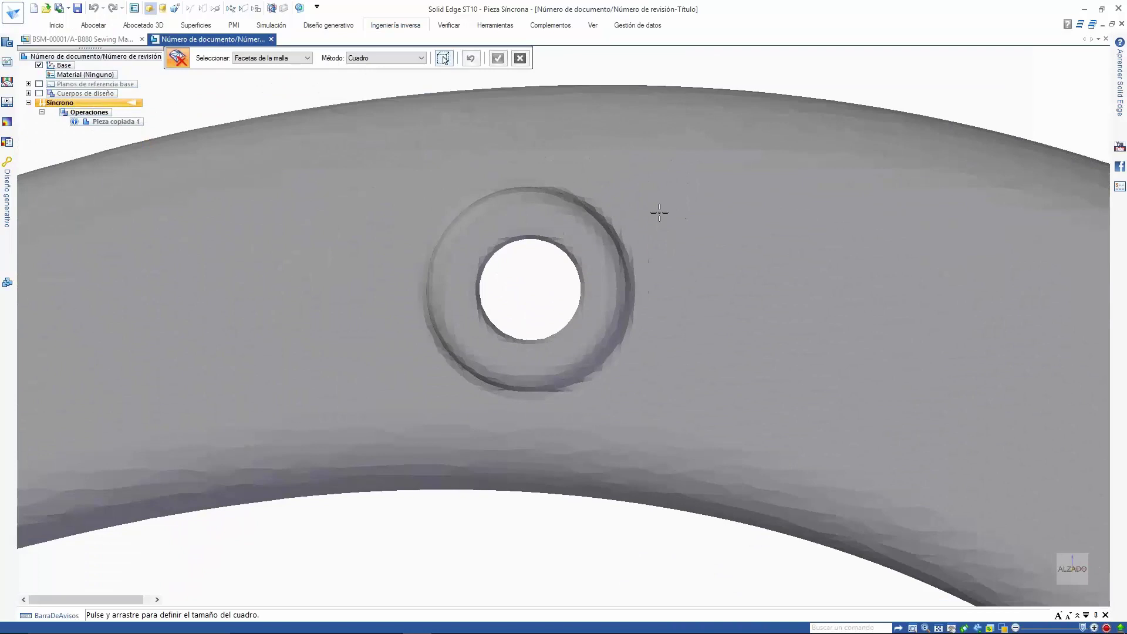
pyautogui.moveTo(412, 183); pyautogui.dragTo(657, 401)
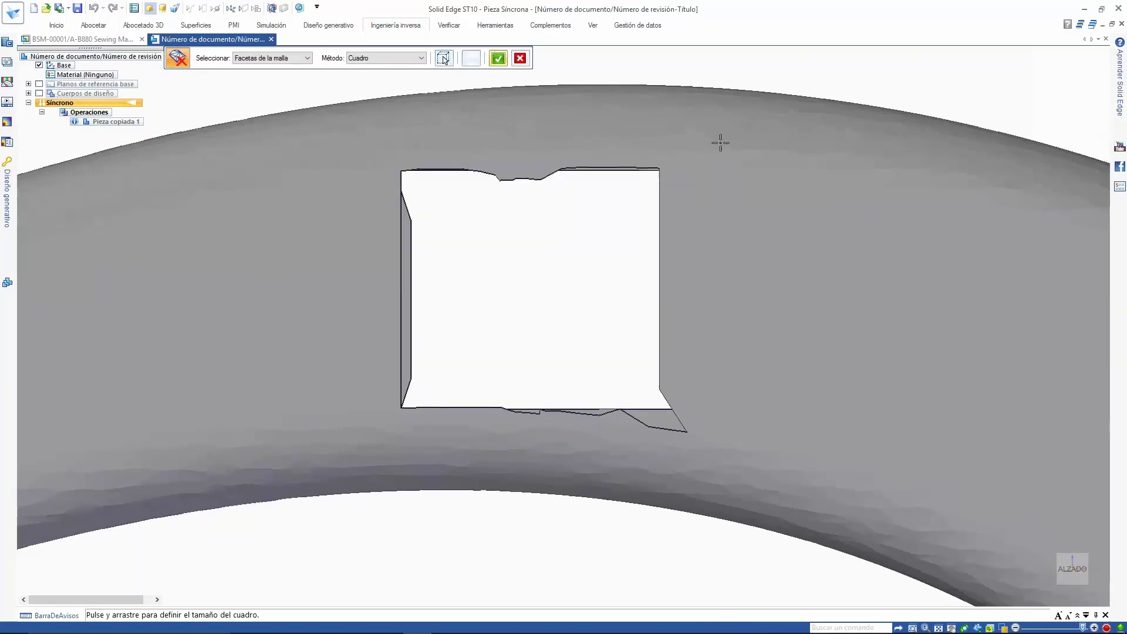
# Fill the rectangular openings left in the curved arm's mesh using the Tangente fill method
pyautogui.moveTo(719, 144); pyautogui.dragTo(614, 62, button='middle')
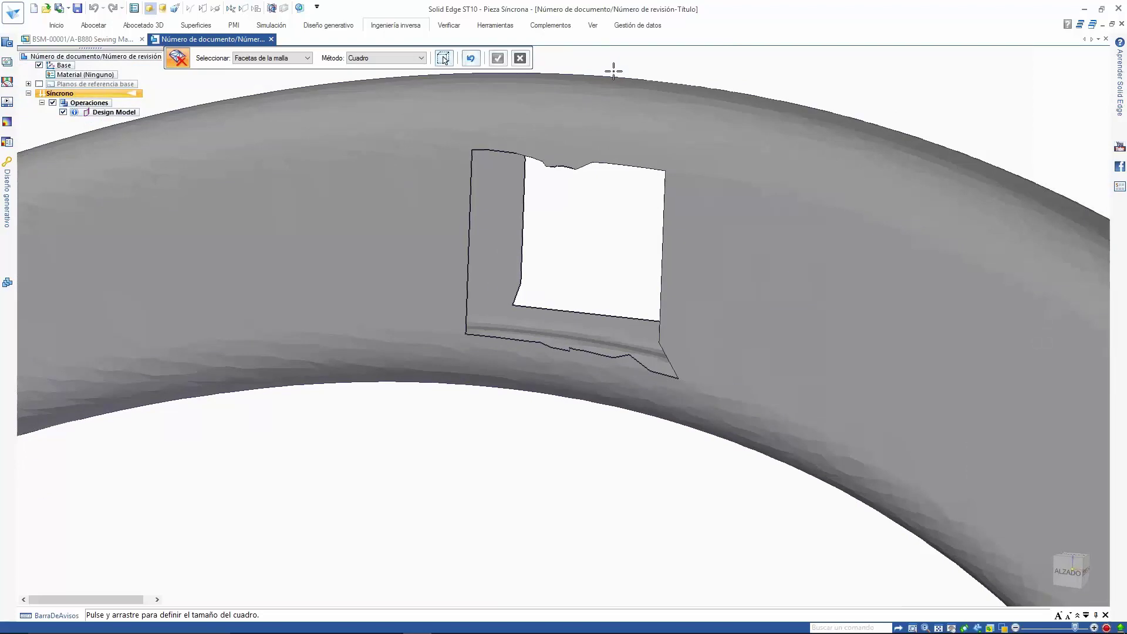
pyautogui.click(388, 25)
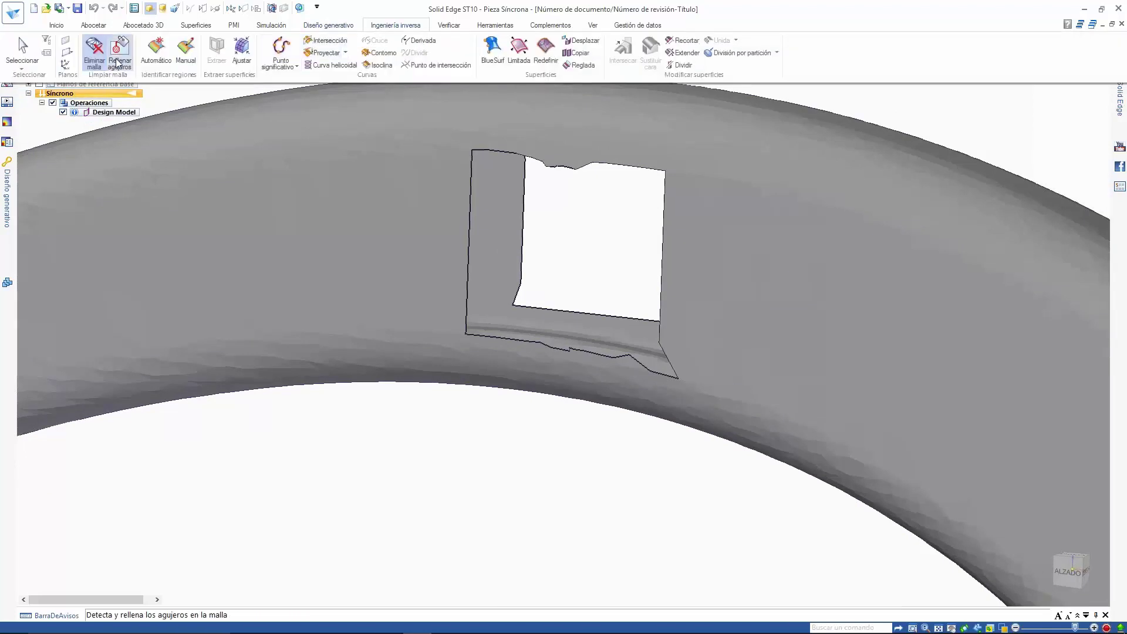
pyautogui.click(589, 115)
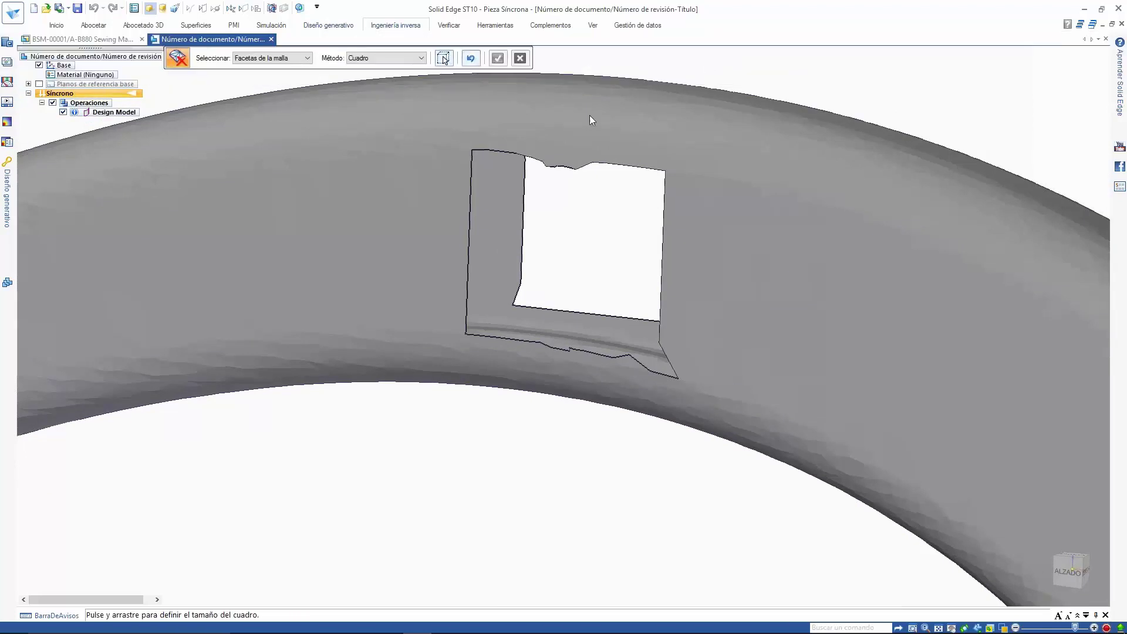
pyautogui.rightClick(709, 69)
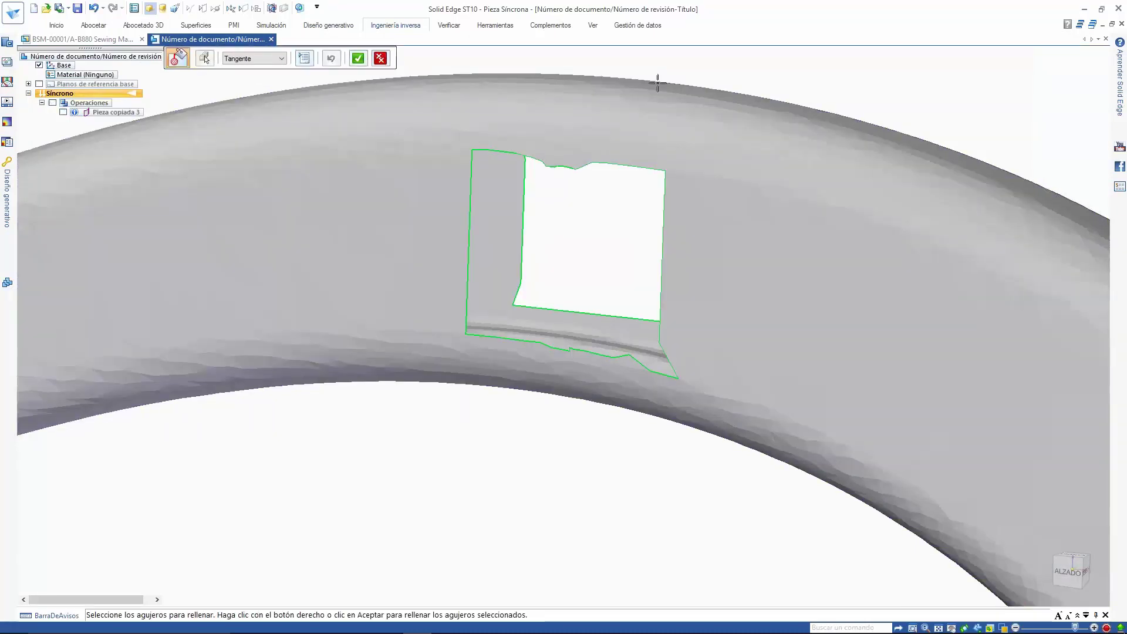
pyautogui.rightClick(655, 71)
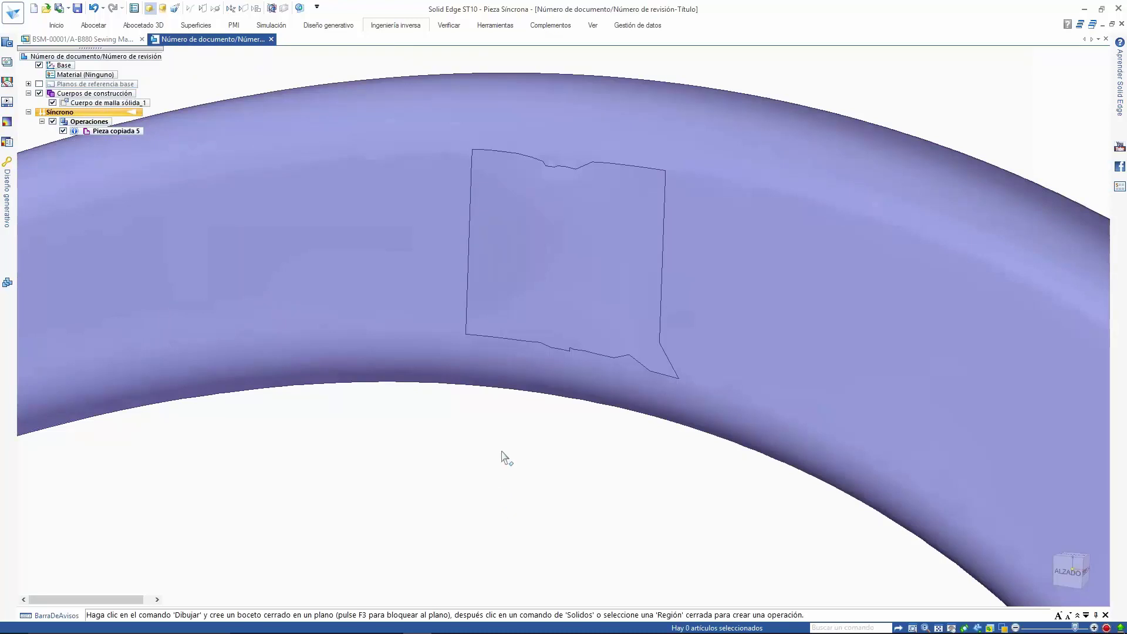
# Start manual region identification and paint a mesh region on the inner wall of the large hub bore
pyautogui.scroll(-3, 503, 455)
pyautogui.moveTo(473, 420); pyautogui.dragTo(581, 348, button='middle')
pyautogui.scroll(8, 581, 348)
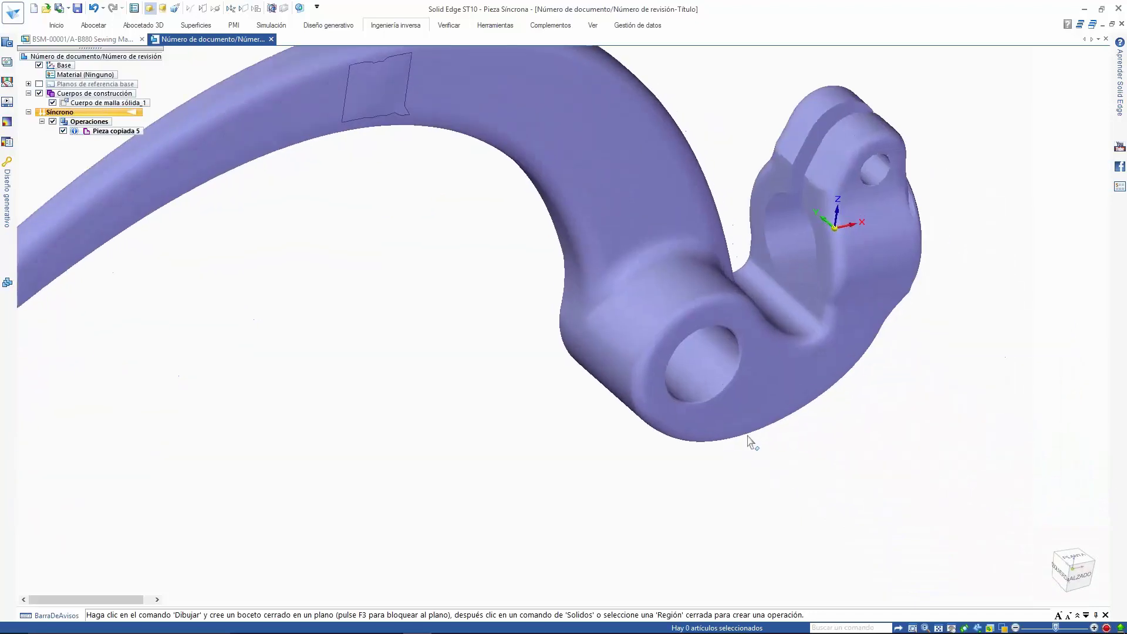
pyautogui.click(410, 28)
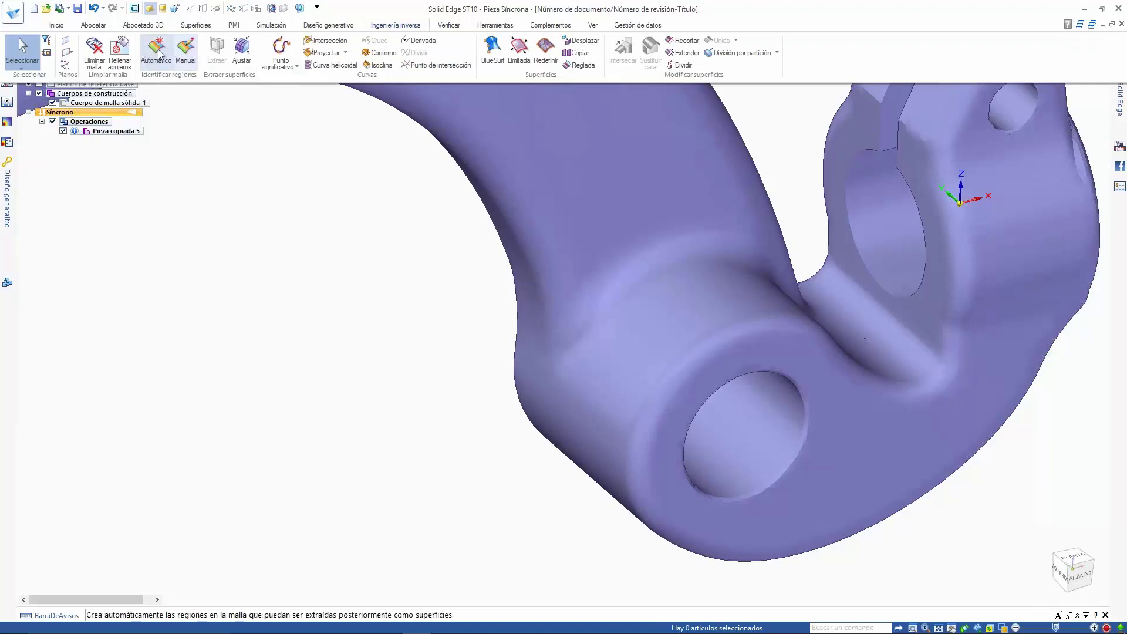
pyautogui.click(184, 69)
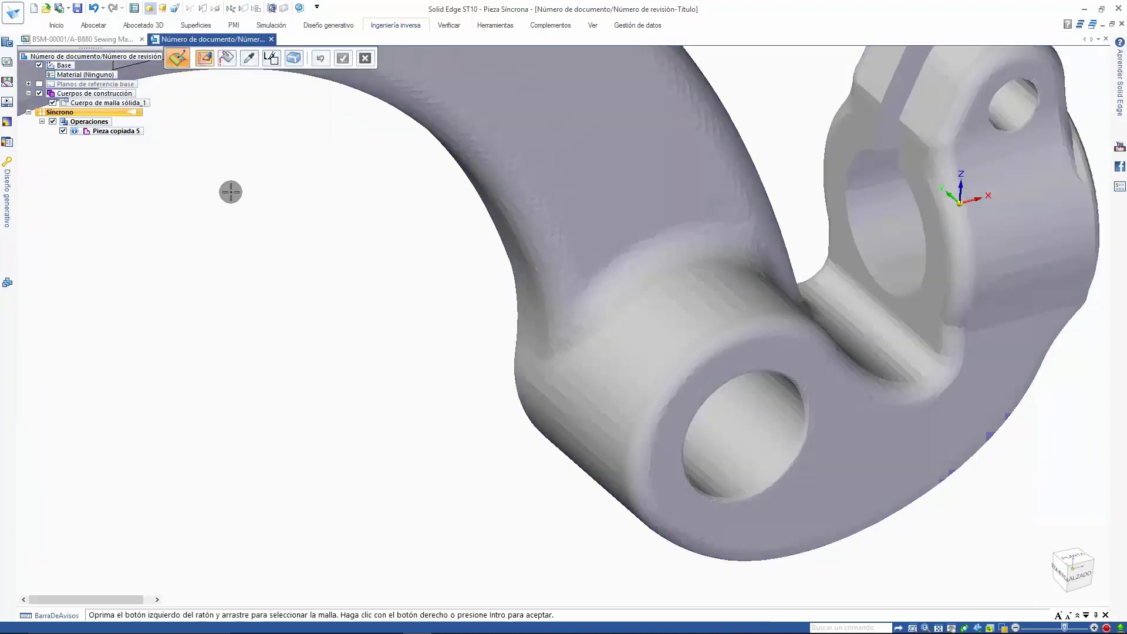
pyautogui.moveTo(685, 520); pyautogui.dragTo(717, 327, button='middle')
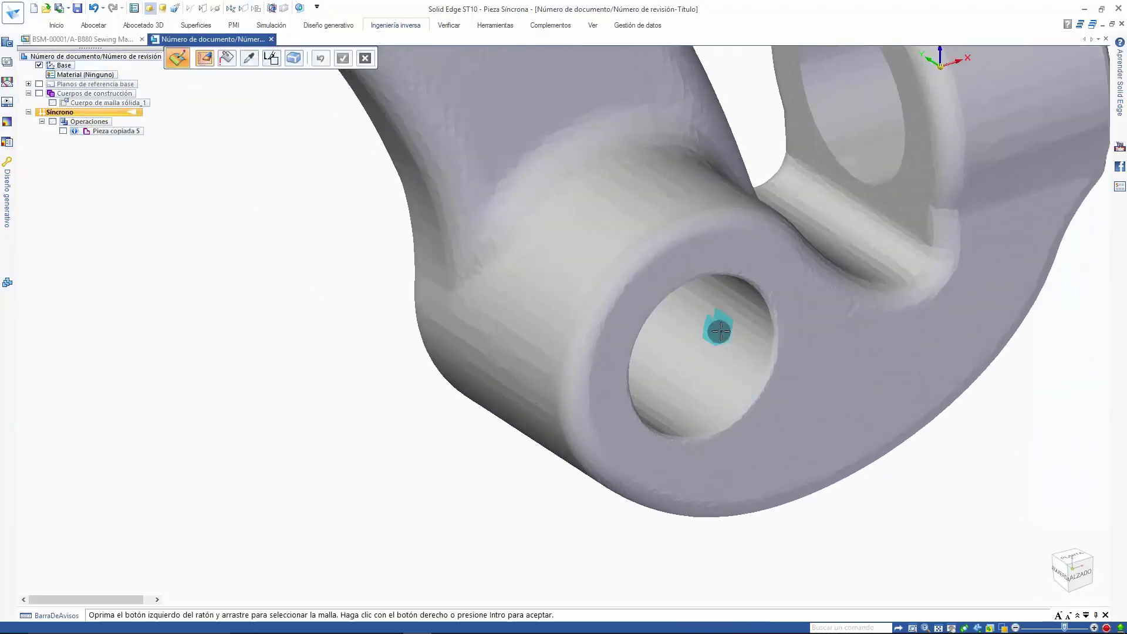
pyautogui.scroll(5, 734, 329)
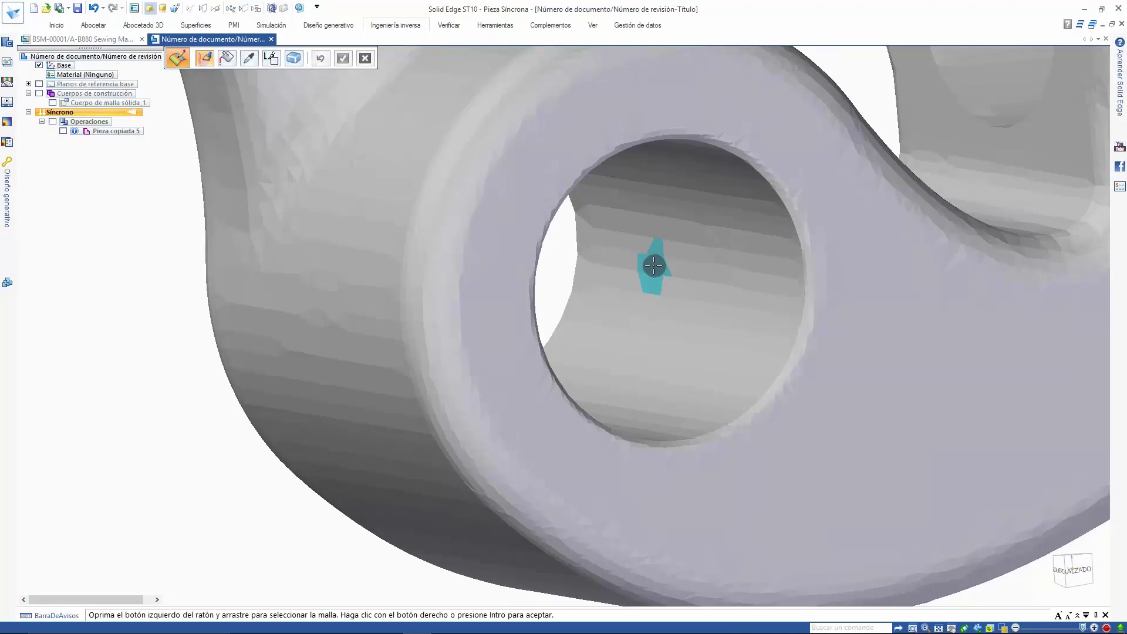
pyautogui.scroll(-3, 652, 267)
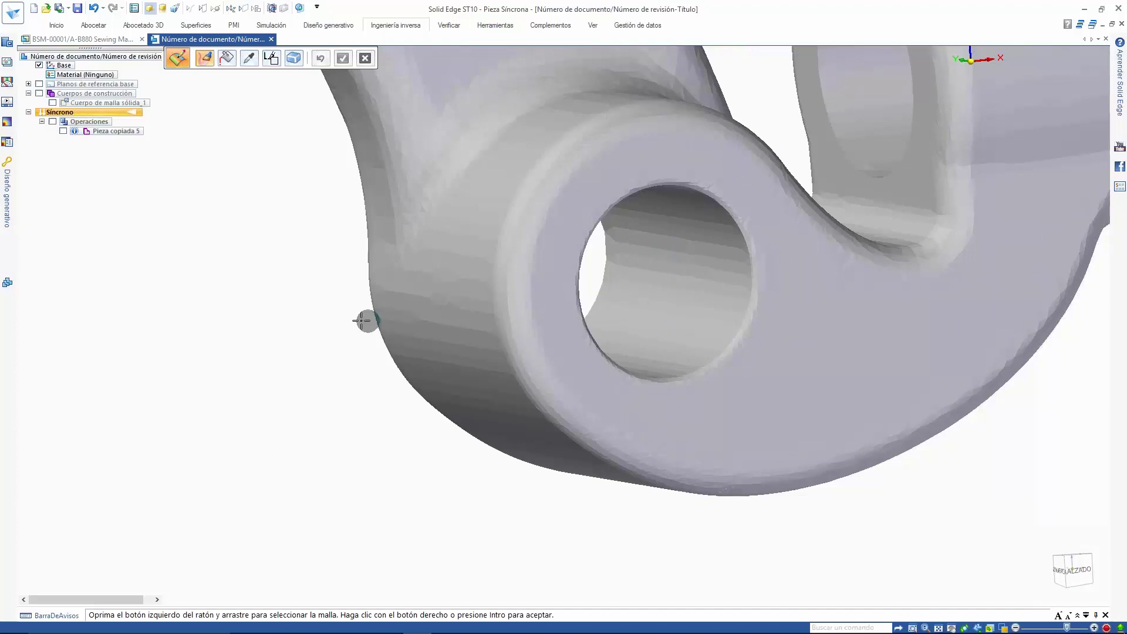
pyautogui.scroll(1, 523, 244)
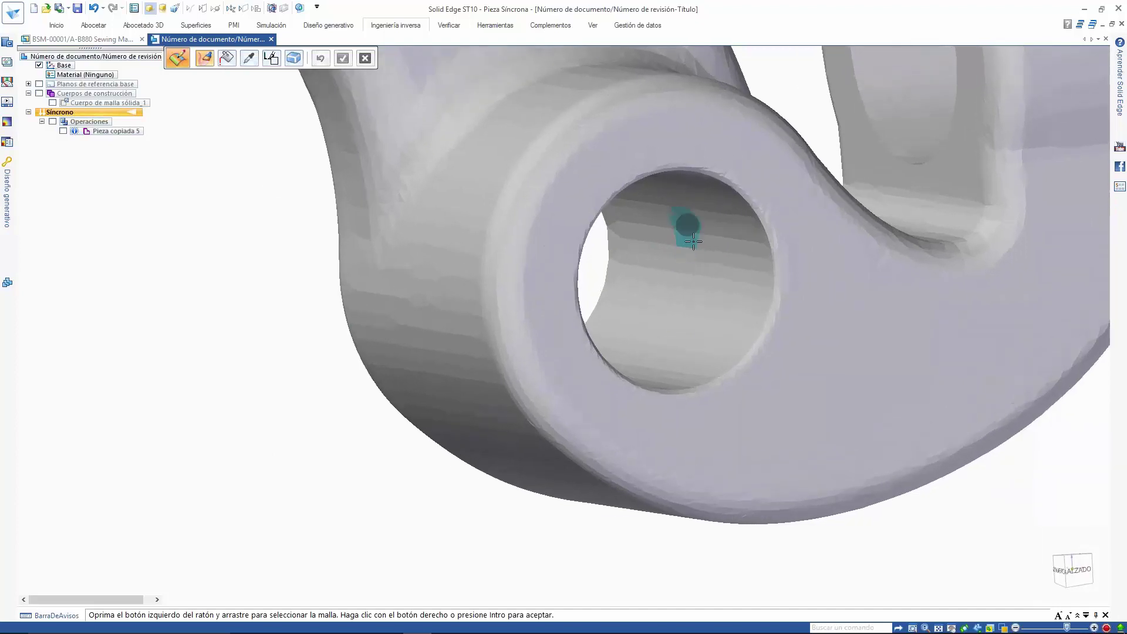
pyautogui.moveTo(667, 196)
pyautogui.mouseDown()
pyautogui.moveTo(703, 251)
pyautogui.moveTo(717, 249)
pyautogui.moveTo(675, 326)
pyautogui.moveTo(697, 282)
pyautogui.moveTo(661, 269)
pyautogui.moveTo(685, 302)
pyautogui.moveTo(660, 333)
pyautogui.moveTo(674, 307)
pyautogui.moveTo(747, 302)
pyautogui.moveTo(738, 282)
pyautogui.moveTo(782, 284)
pyautogui.moveTo(661, 269)
pyautogui.moveTo(626, 284)
pyautogui.mouseUp()
pyautogui.scroll(-4, 685, 302)
pyautogui.scroll(2, 676, 315)
pyautogui.scroll(-1, 737, 281)
pyautogui.scroll(1, 727, 295)
pyautogui.scroll(-1, 755, 272)
pyautogui.scroll(3, 762, 282)
pyautogui.moveTo(627, 285)
pyautogui.mouseDown(button='middle')
pyautogui.moveTo(661, 295)
pyautogui.moveTo(661, 284)
pyautogui.moveTo(574, 393)
pyautogui.mouseUp(button='middle')
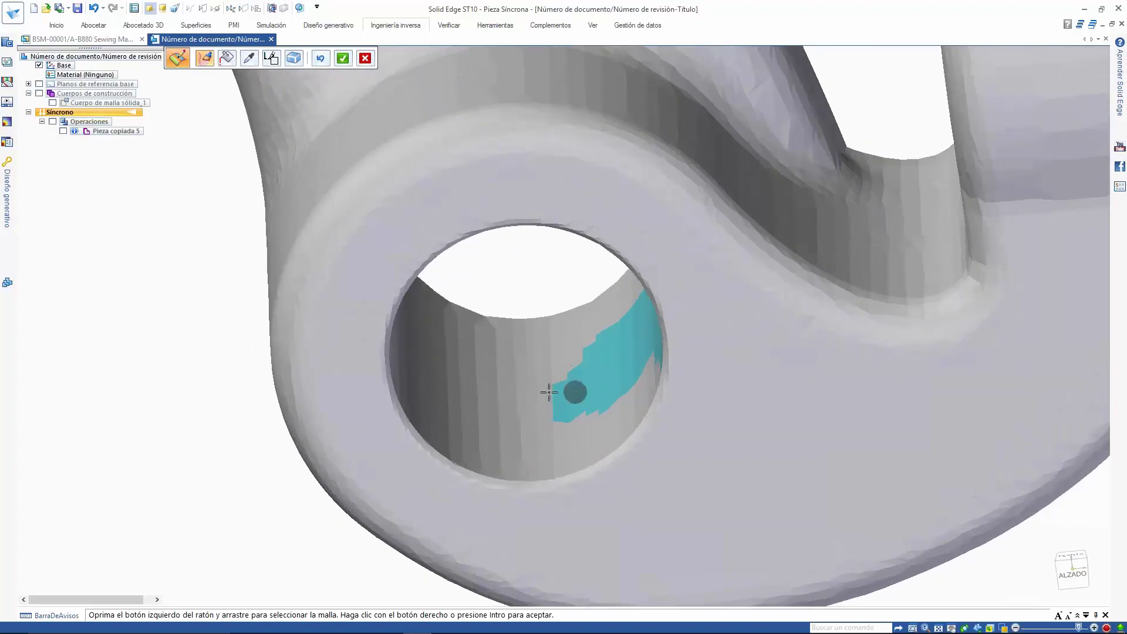
pyautogui.moveTo(574, 392); pyautogui.dragTo(448, 352)
pyautogui.moveTo(564, 372); pyautogui.dragTo(440, 347, button='middle')
pyautogui.moveTo(440, 347)
pyautogui.mouseDown()
pyautogui.moveTo(382, 261)
pyautogui.moveTo(379, 223)
pyautogui.mouseUp()
pyautogui.moveTo(379, 223)
pyautogui.mouseDown(button='middle')
pyautogui.moveTo(433, 380)
pyautogui.moveTo(442, 333)
pyautogui.mouseUp(button='middle')
pyautogui.moveTo(443, 332)
pyautogui.mouseDown()
pyautogui.moveTo(377, 176)
pyautogui.moveTo(410, 156)
pyautogui.moveTo(397, 246)
pyautogui.mouseUp()
pyautogui.moveTo(396, 247); pyautogui.dragTo(397, 206, button='middle')
pyautogui.moveTo(397, 206)
pyautogui.mouseDown()
pyautogui.moveTo(475, 113)
pyautogui.moveTo(588, 81)
pyautogui.moveTo(594, 136)
pyautogui.mouseUp()
# Paint a second, yellow mesh region as a ring on the flat face around the hub bore and accept the regions
pyautogui.moveTo(595, 136)
pyautogui.mouseDown(button='middle')
pyautogui.moveTo(588, 261)
pyautogui.moveTo(644, 357)
pyautogui.moveTo(660, 348)
pyautogui.moveTo(279, 66)
pyautogui.mouseUp(button='middle')
pyautogui.click(272, 58)
pyautogui.click(237, 51)
pyautogui.click(227, 184)
pyautogui.scroll(2, 646, 260)
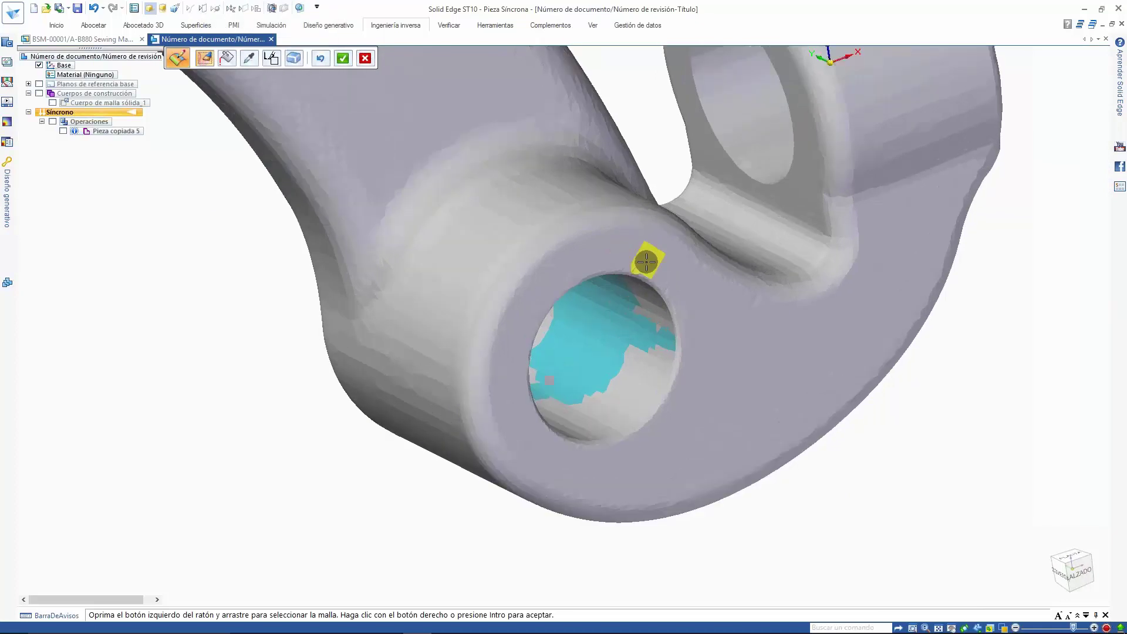
pyautogui.moveTo(642, 259)
pyautogui.mouseDown()
pyautogui.moveTo(687, 276)
pyautogui.moveTo(702, 415)
pyautogui.moveTo(679, 443)
pyautogui.moveTo(599, 468)
pyautogui.moveTo(546, 456)
pyautogui.moveTo(516, 390)
pyautogui.moveTo(519, 327)
pyautogui.moveTo(536, 289)
pyautogui.moveTo(616, 254)
pyautogui.mouseUp()
pyautogui.click(343, 57)
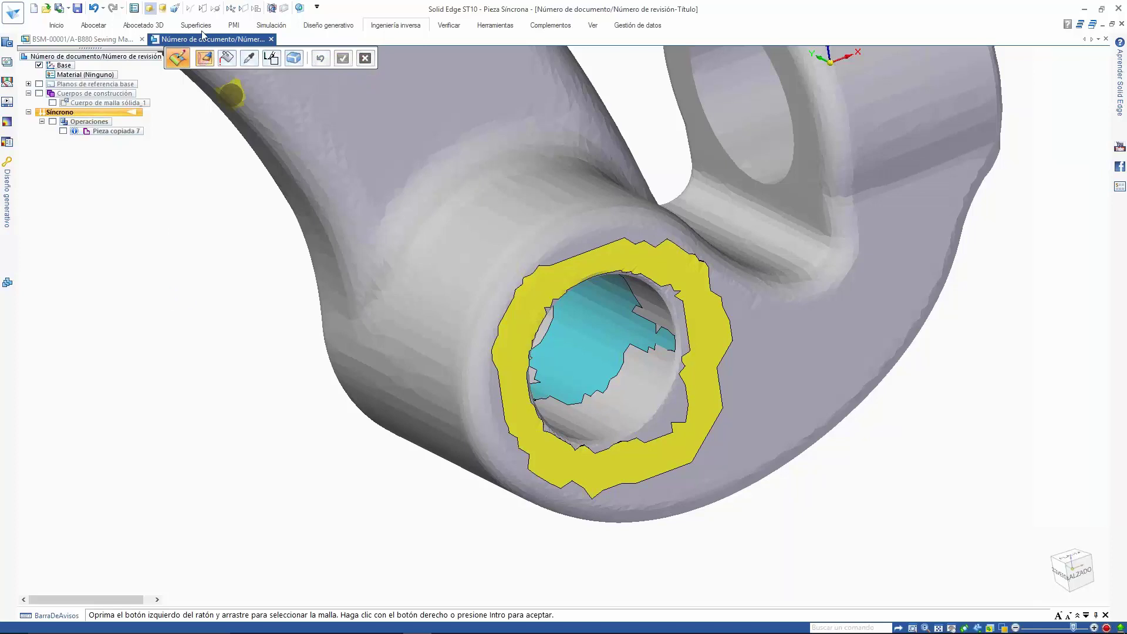
# Fit a Cilindro surface to the painted region inside the hub bore
pyautogui.click(394, 26)
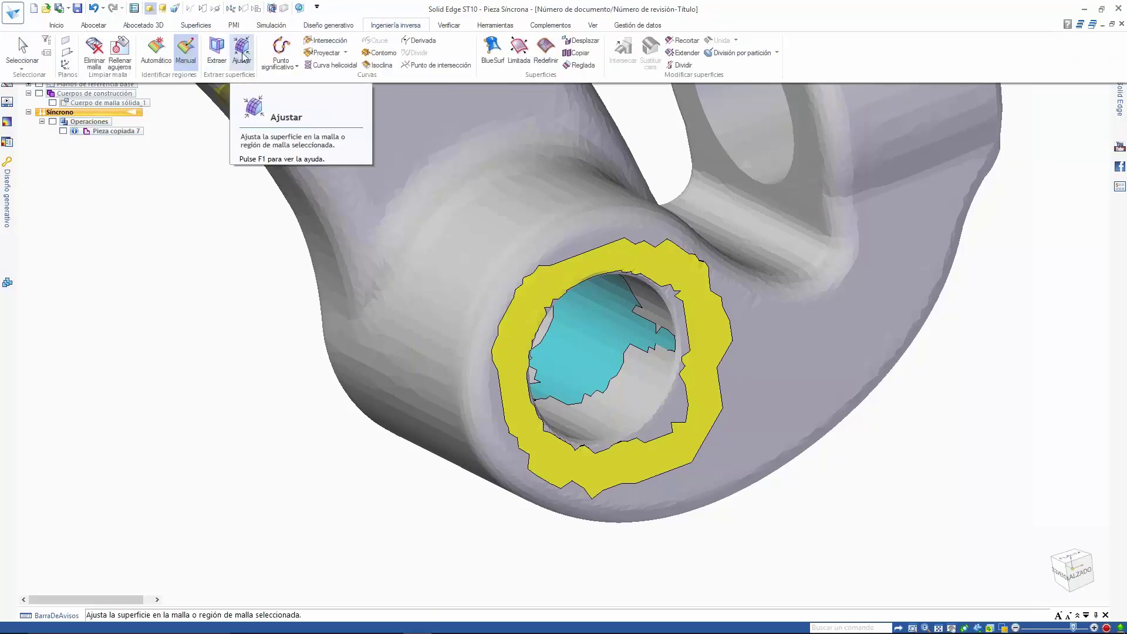
pyautogui.click(242, 50)
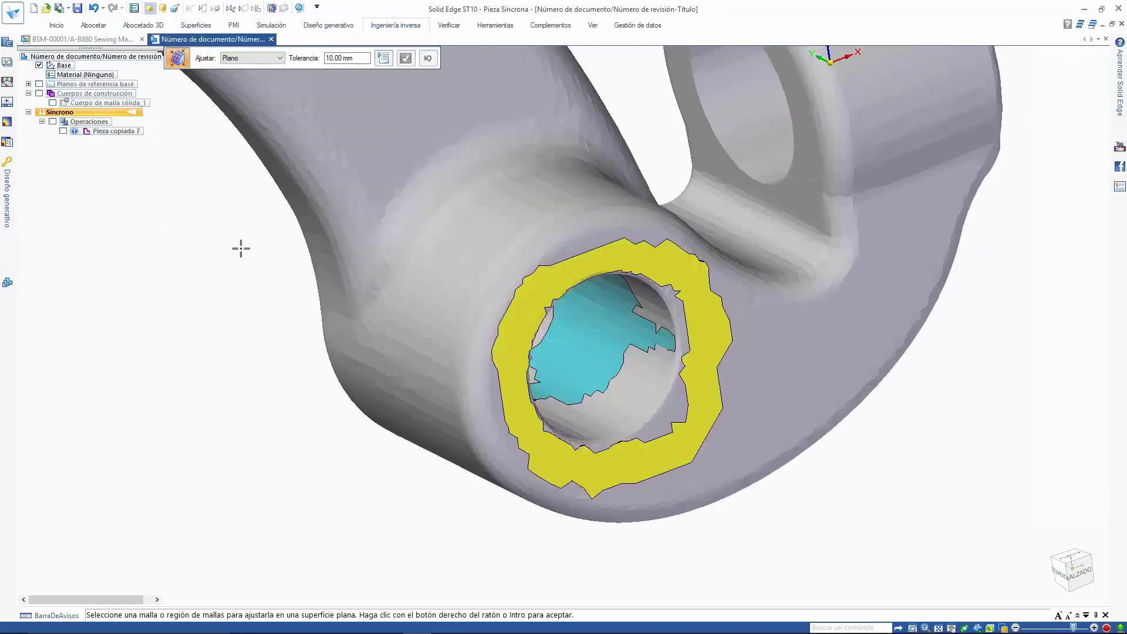
pyautogui.click(238, 118)
pyautogui.scroll(-1, 257, 63)
pyautogui.click(615, 338)
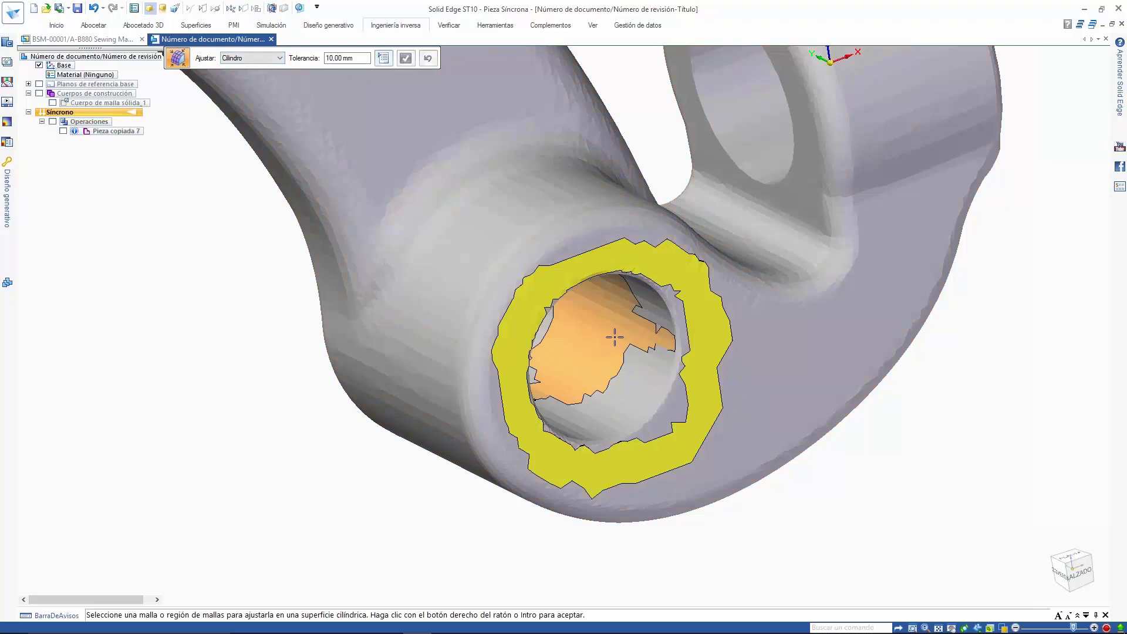
pyautogui.click(615, 338)
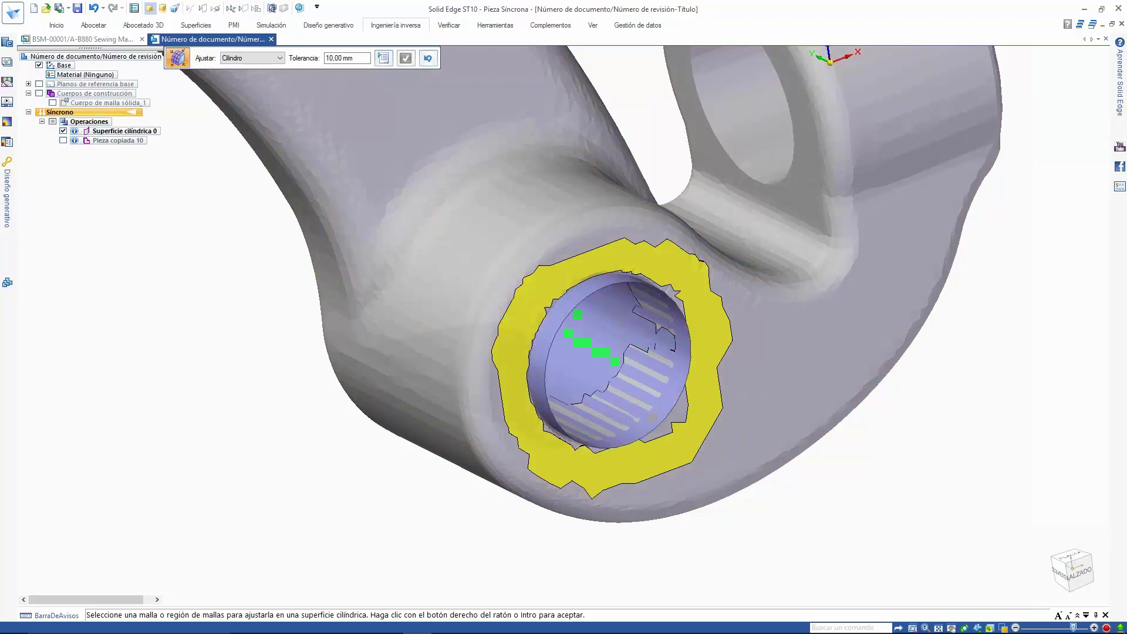
# Fit a Plano surface to the yellow ring region on the hub's flat face and finish the fitting command
pyautogui.scroll(1, 239, 61)
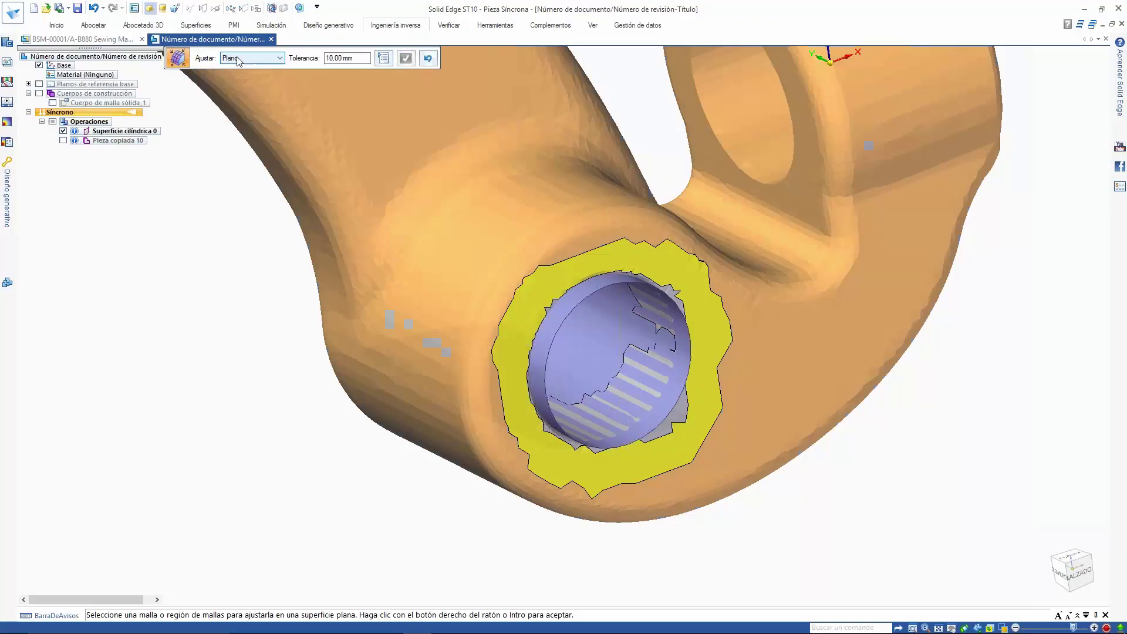
pyautogui.click(547, 282)
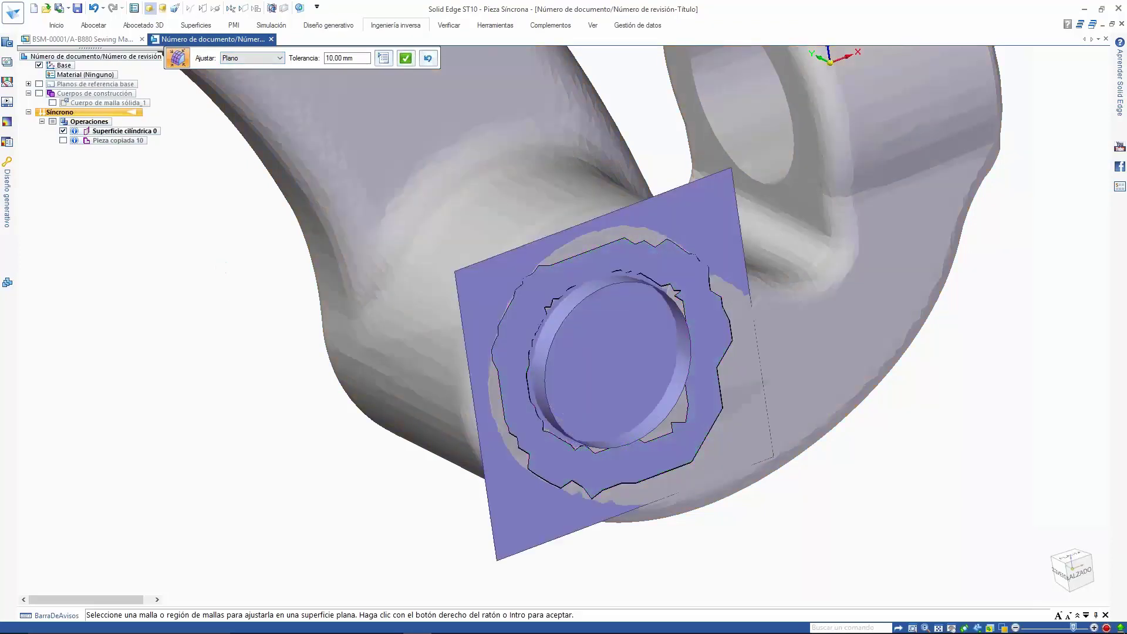
pyautogui.rightClick(235, 276)
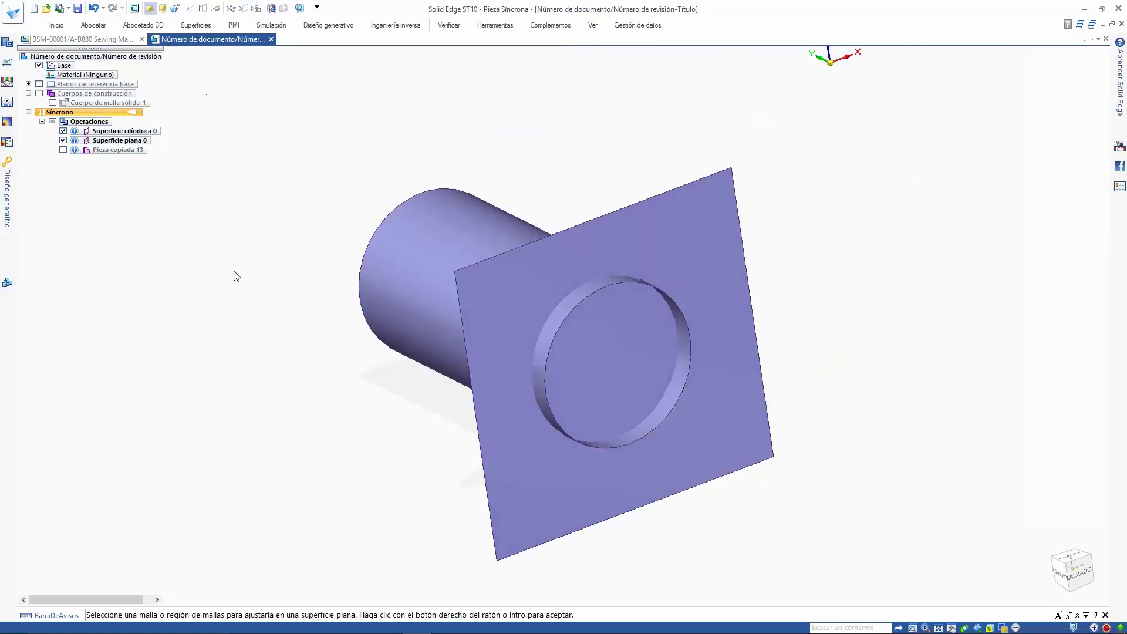
pyautogui.moveTo(187, 252)
pyautogui.mouseDown(button='middle')
pyautogui.moveTo(221, 222)
pyautogui.moveTo(194, 246)
pyautogui.mouseUp(button='middle')
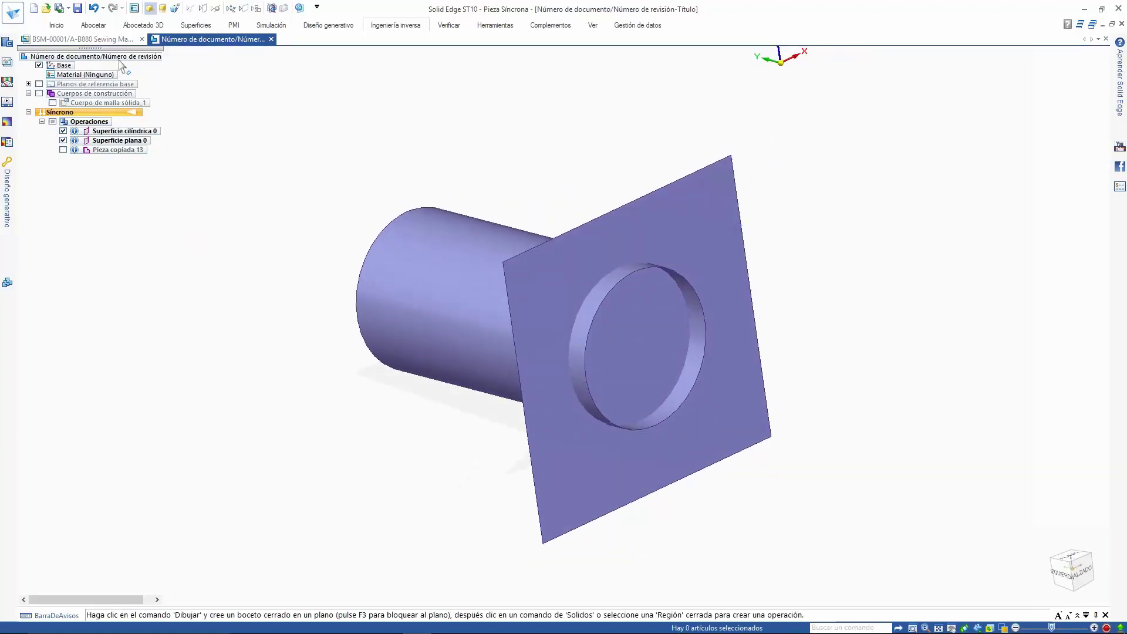
# Intersect the fitted cylinder and plane to trim both surfaces to their common edge at the bore opening
pyautogui.click(56, 24)
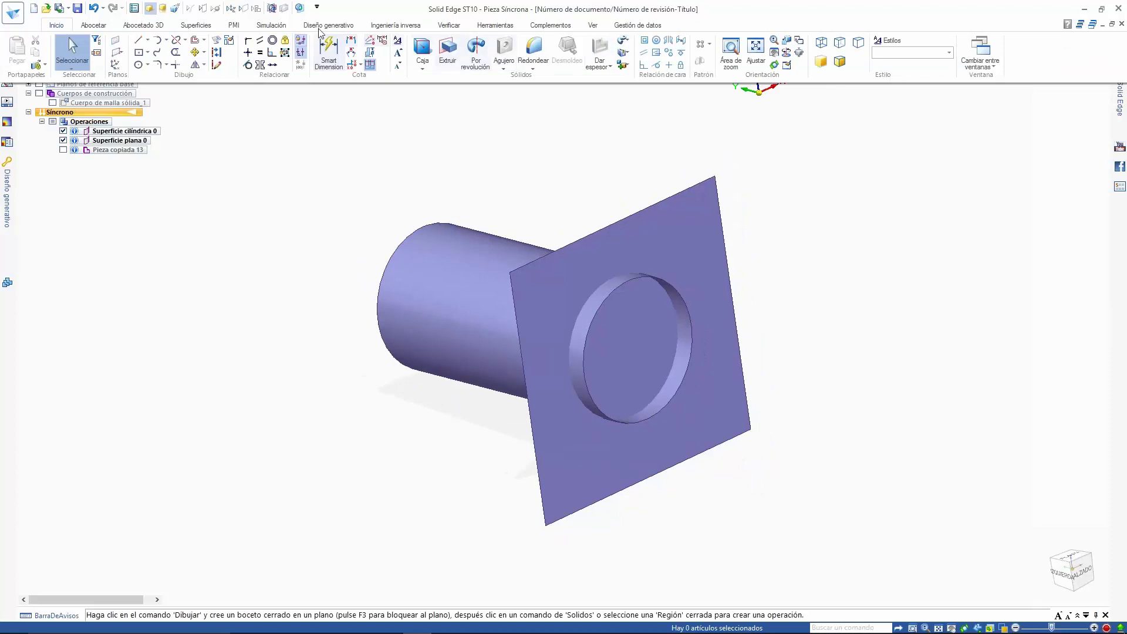
pyautogui.click(396, 25)
pyautogui.click(624, 48)
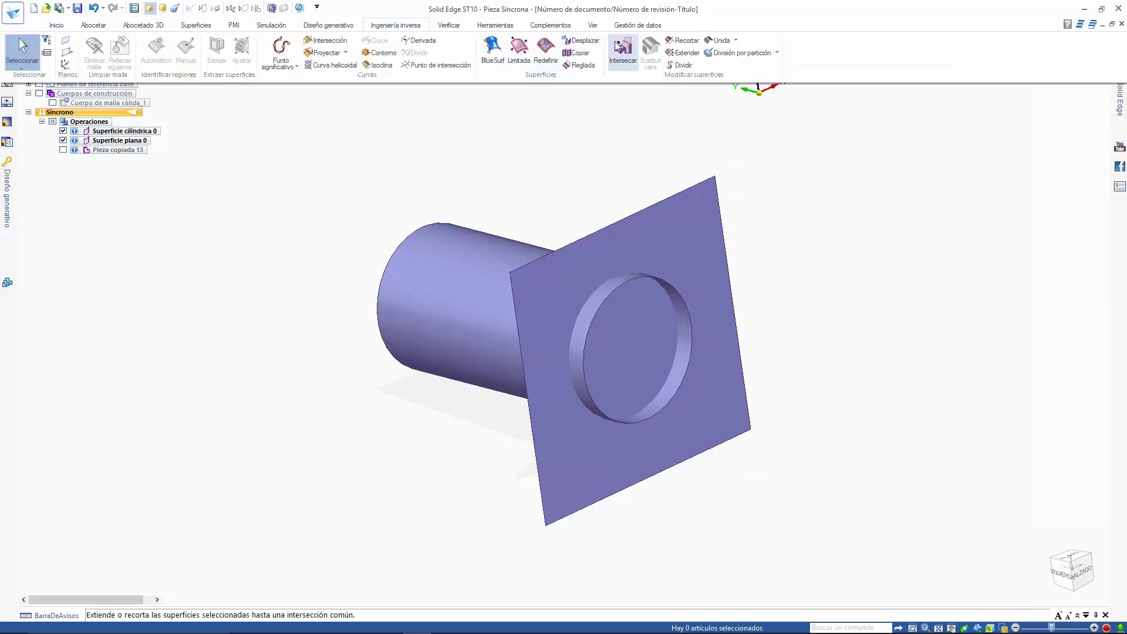
pyautogui.moveTo(363, 151); pyautogui.dragTo(752, 516)
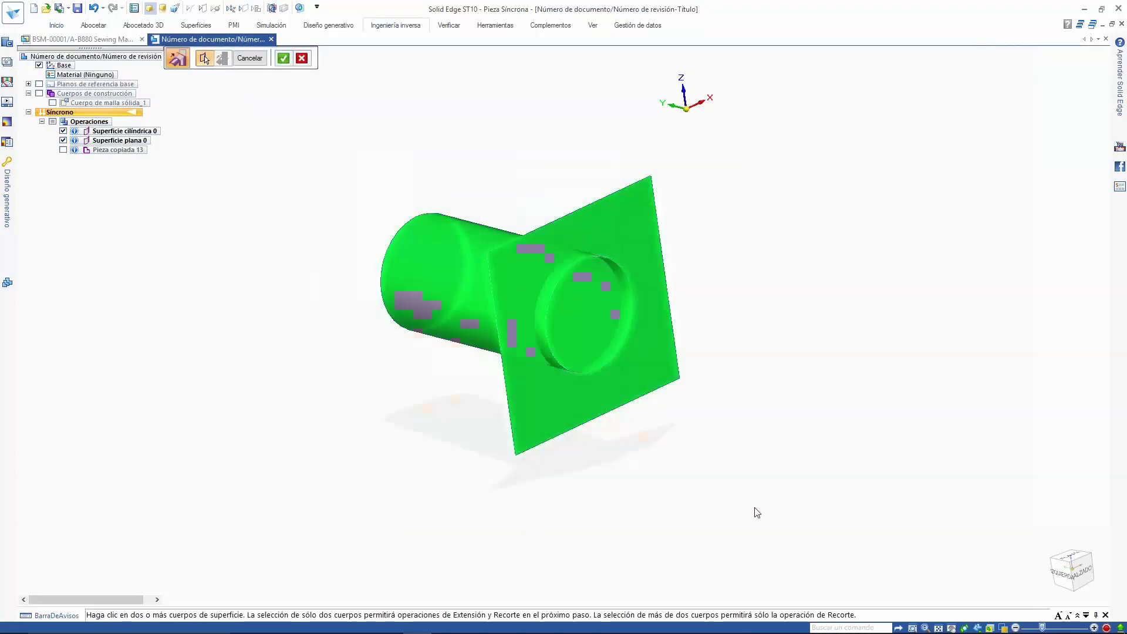
pyautogui.rightClick(750, 480)
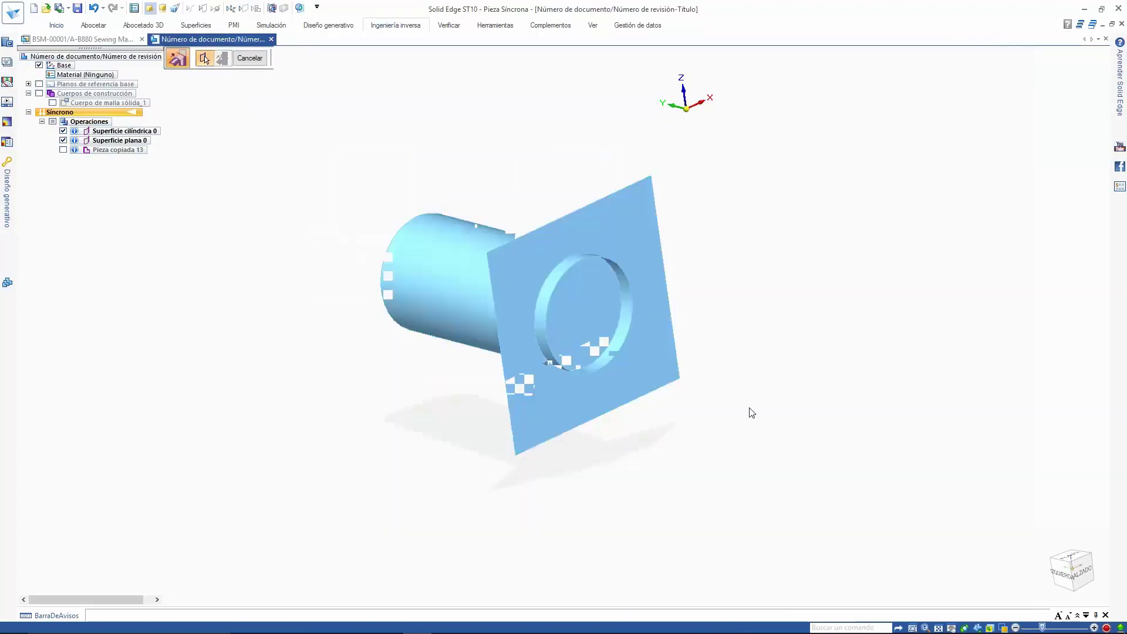
pyautogui.rightClick(752, 329)
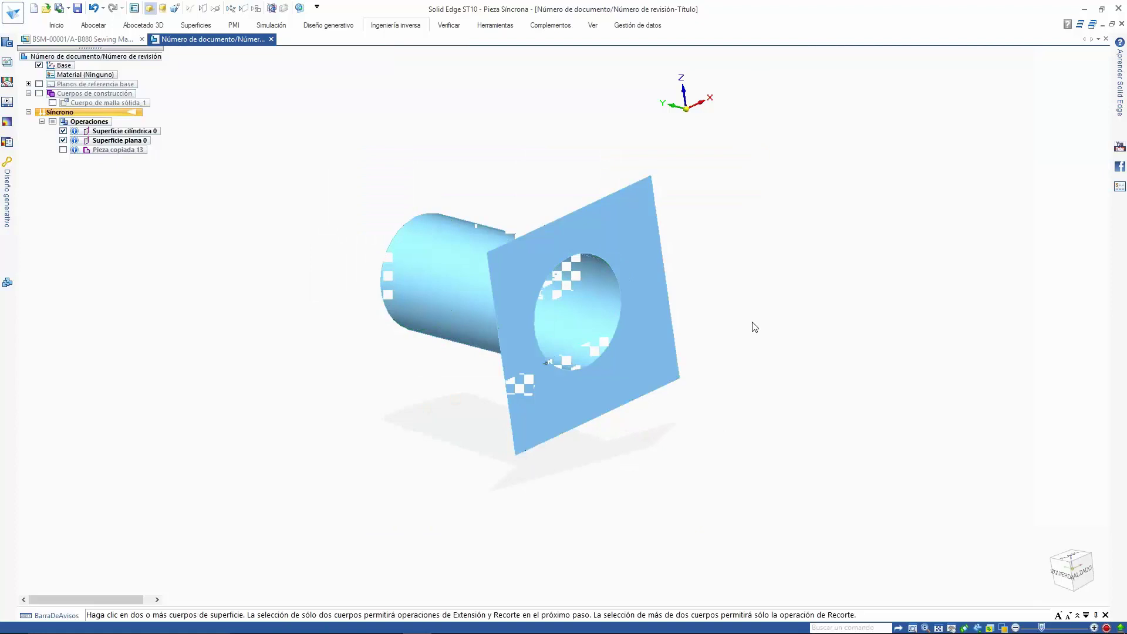
# Show the mesh body and its regions together with the trimmed surfaces, and leave the Intersect command
pyautogui.click(63, 150)
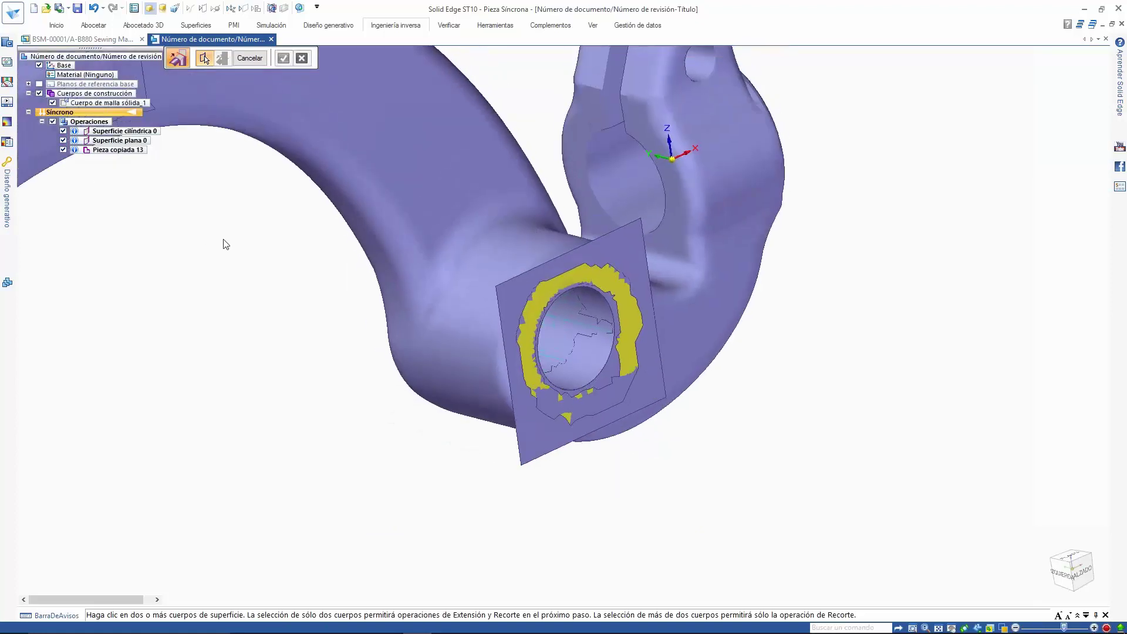
pyautogui.press('Escape')
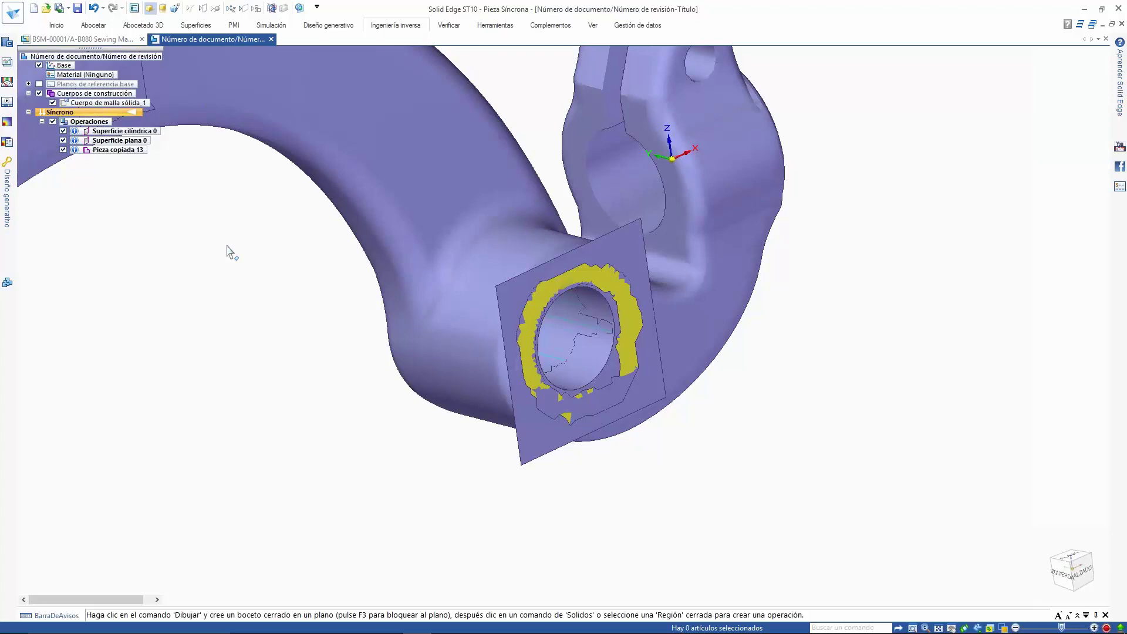
pyautogui.moveTo(230, 252); pyautogui.dragTo(435, 347, button='middle')
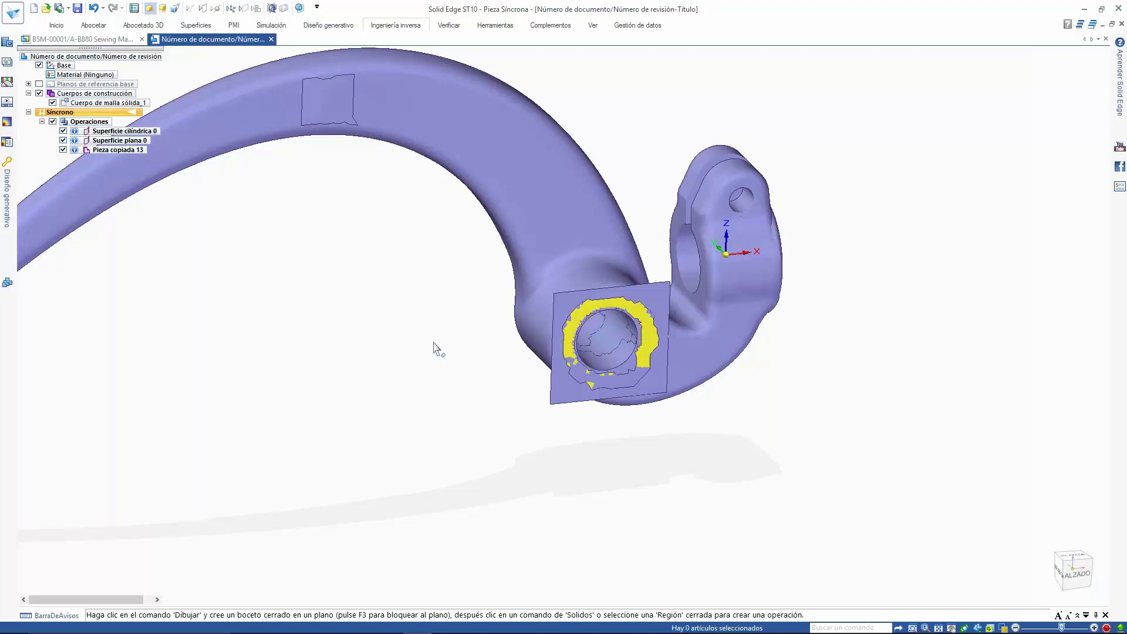
# Close the curved arm's mesh part and switch to the presentation slide "Modelado Convergente de Siemens"
pyautogui.click(271, 40)
pyautogui.click(578, 371)
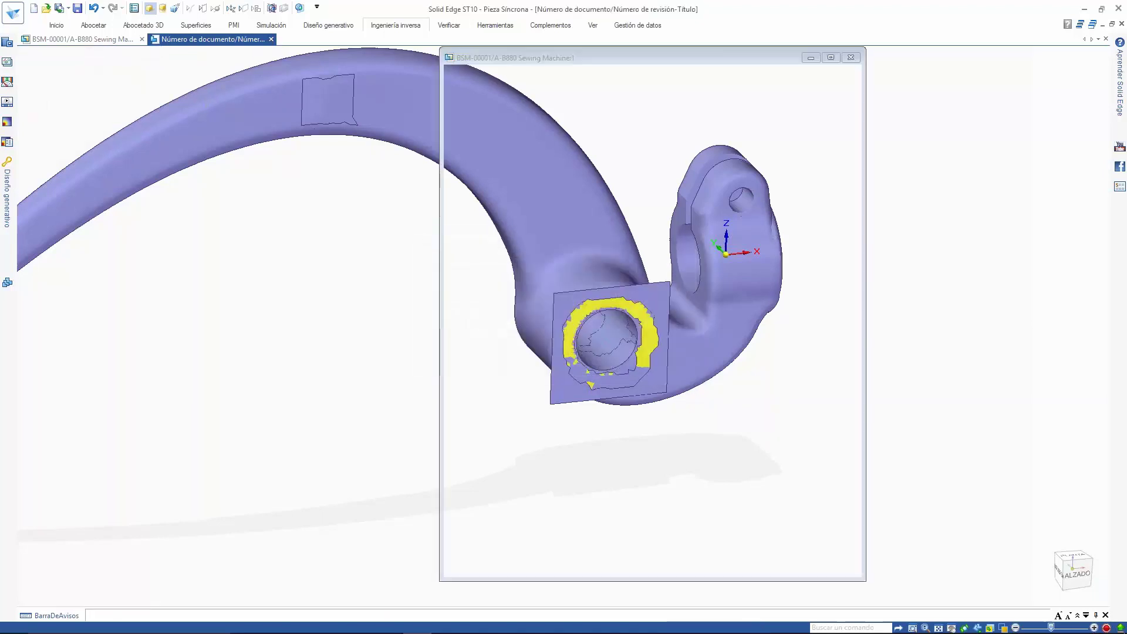
pyautogui.hotkey('alt', 'Tab')
pyautogui.hotkey('alt', 'Tab')
pyautogui.hotkey('alt', 'Tab')
pyautogui.hotkey('alt', 'Tab')
pyautogui.hotkey('alt', 'Tab')
pyautogui.hotkey('alt', 'Tab')
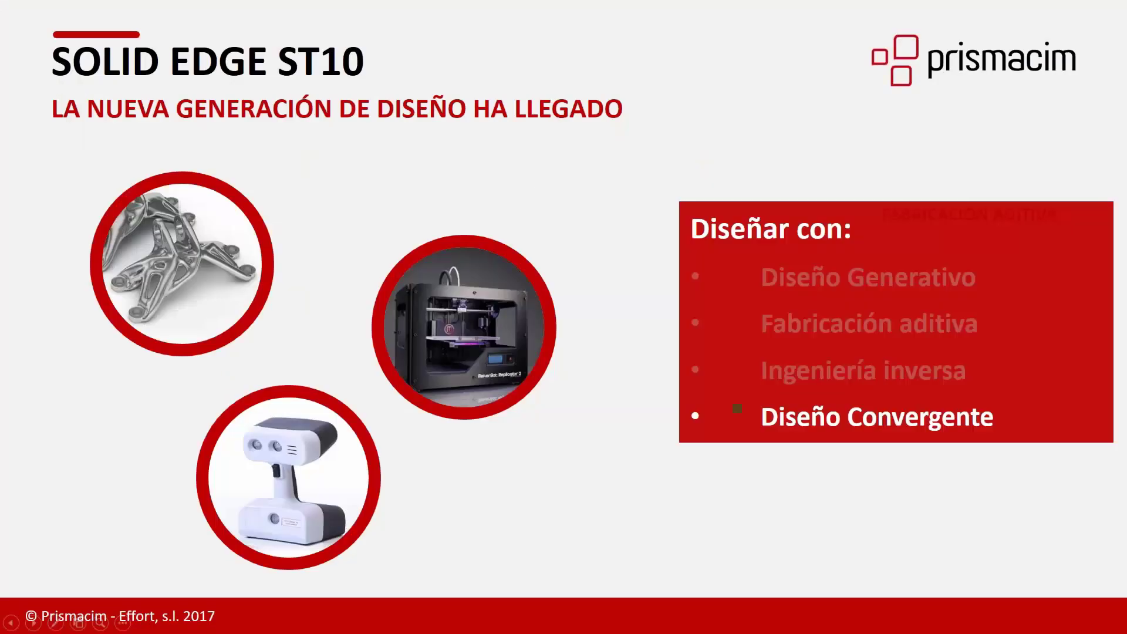
pyautogui.click(484, 178)
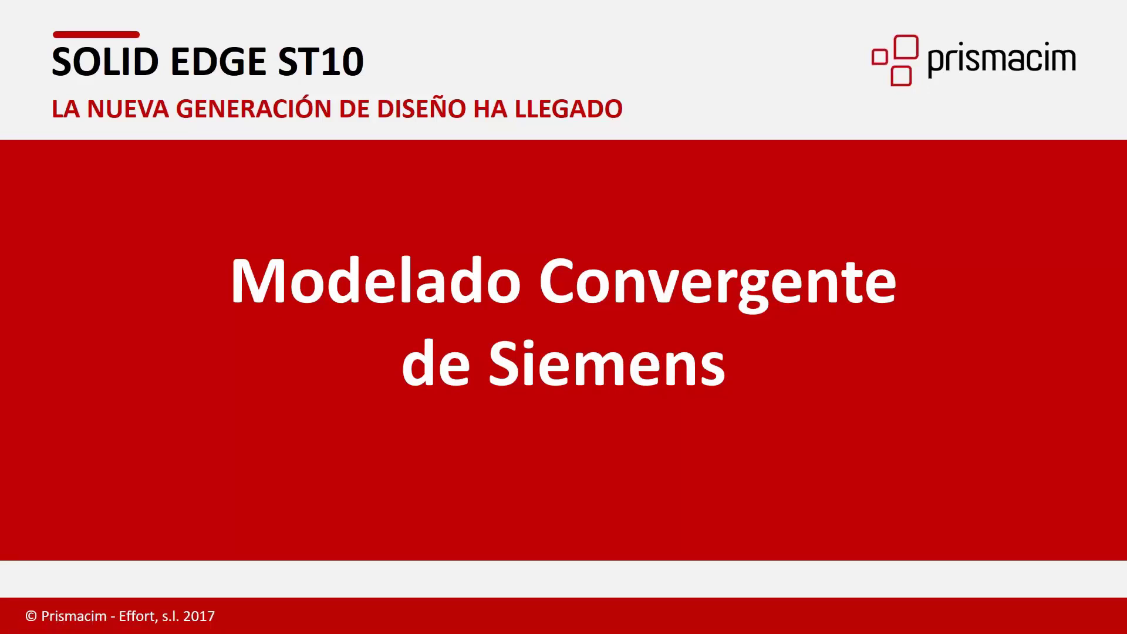
# Switch back to Solid Edge and open the curved arm part document that combines synchronous features with a mesh body
pyautogui.hotkey('alt', 'Tab')
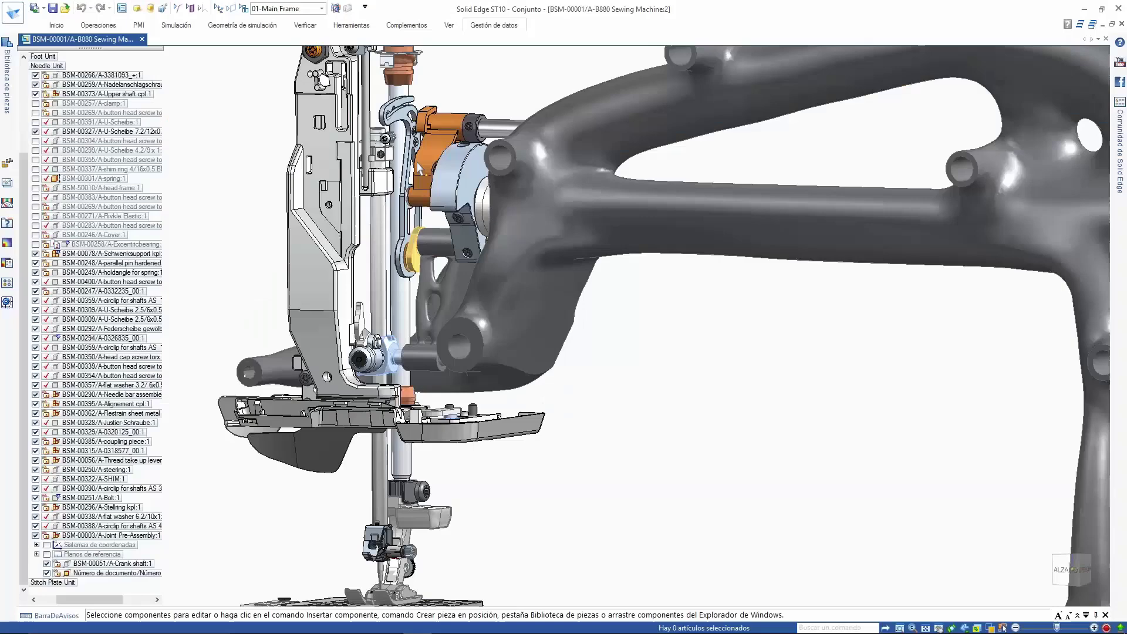
pyautogui.click(13, 21)
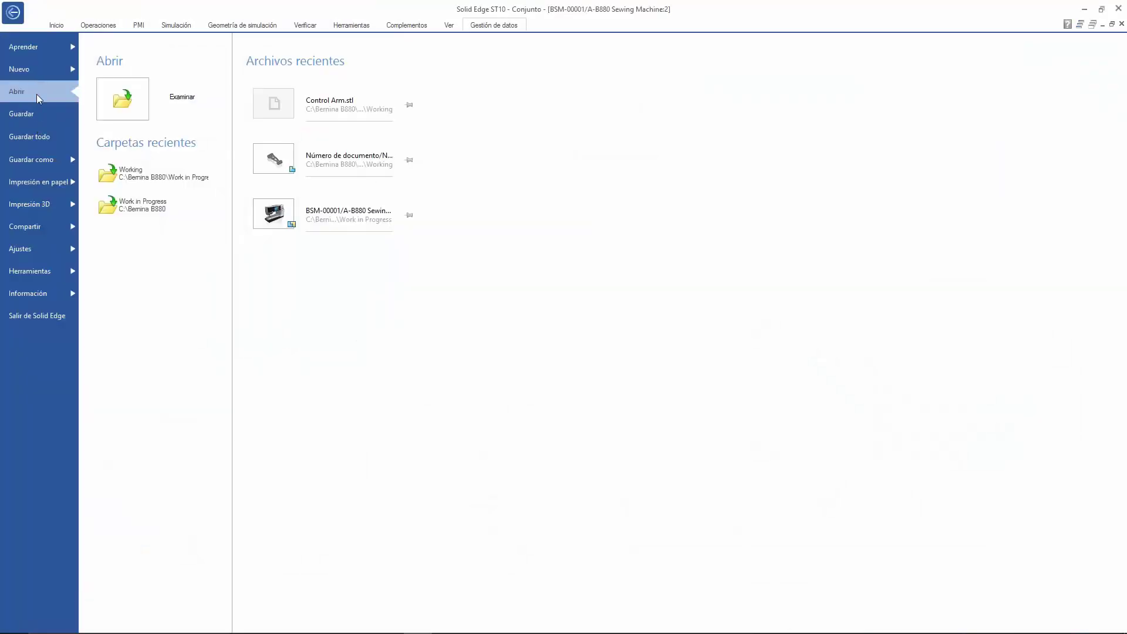
pyautogui.press('Escape')
pyautogui.hotkey('ctrl', 'o')
pyautogui.click(531, 158)
pyautogui.doubleClick(533, 160)
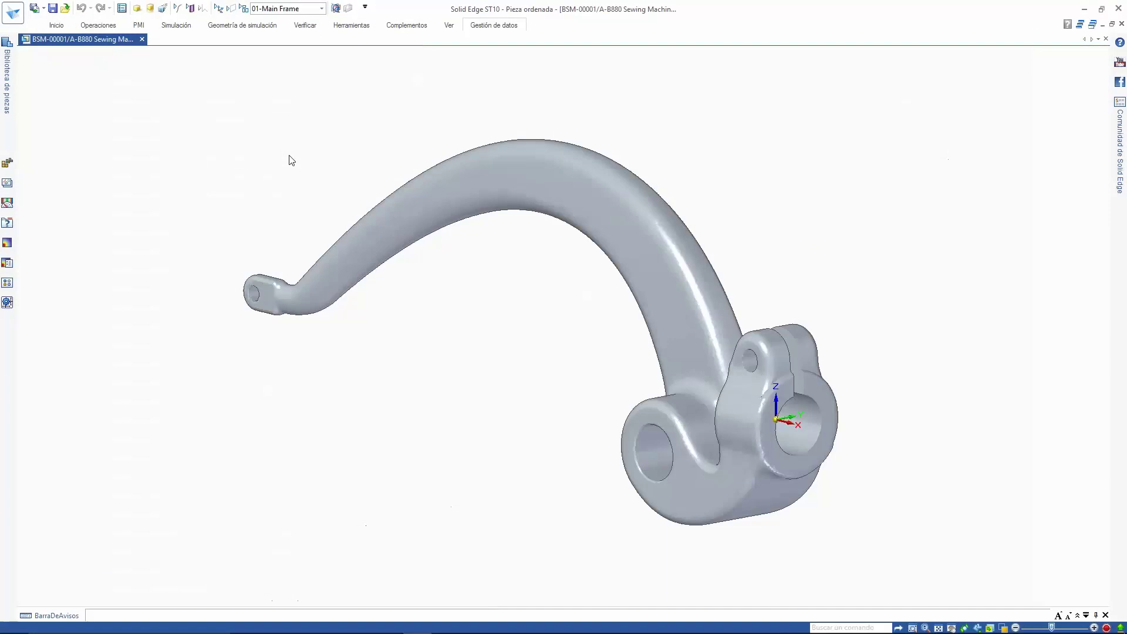
pyautogui.doubleClick(122, 114)
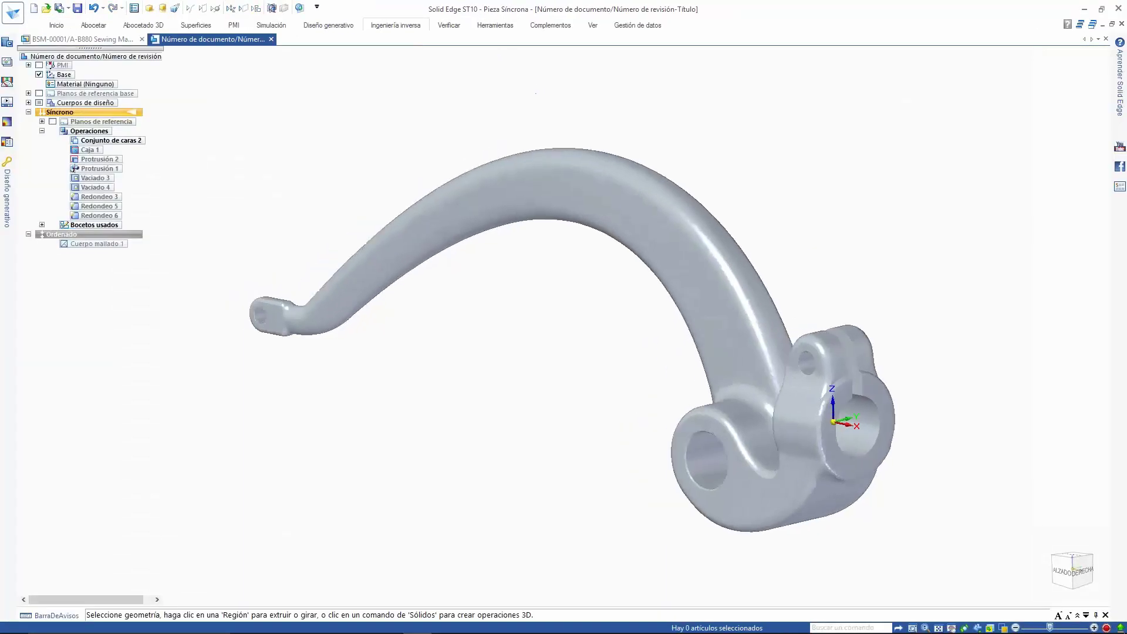
# Display the curved arm in wireframe to examine the facets of its mesh body
pyautogui.click(592, 25)
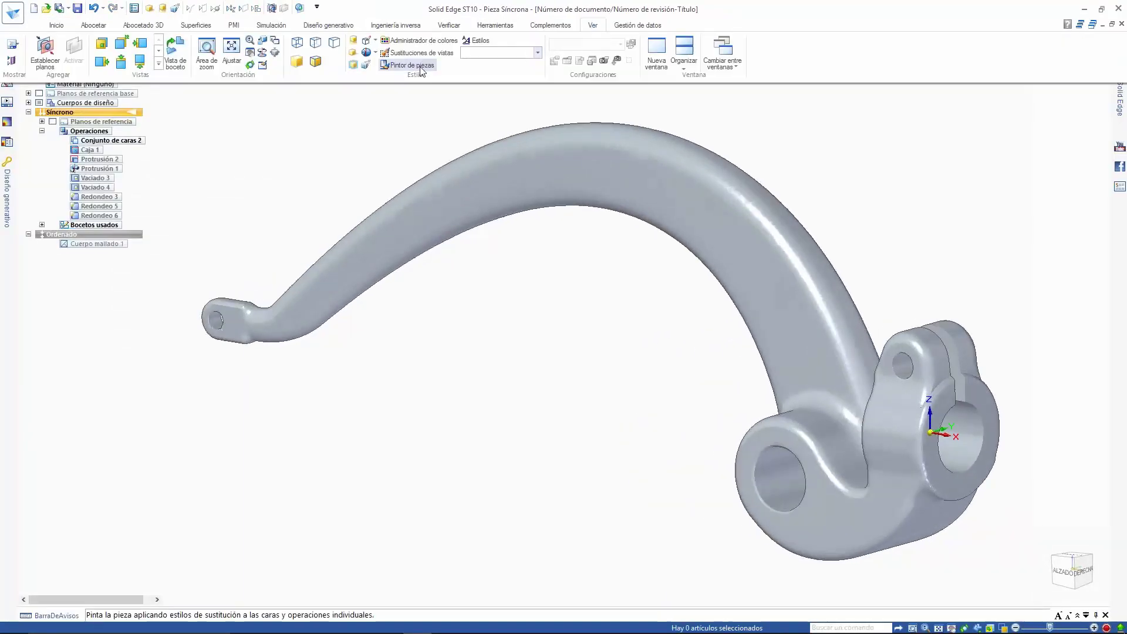
pyautogui.click(297, 42)
pyautogui.moveTo(477, 111); pyautogui.dragTo(574, 85, button='middle')
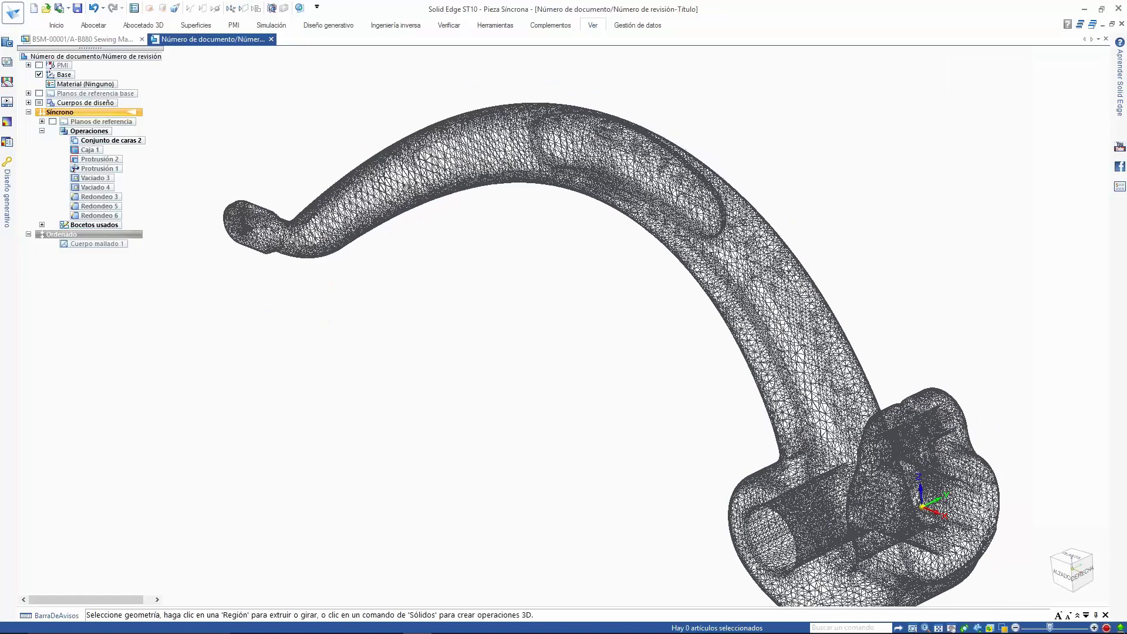
# Return the curved arm to a shaded display and view it from the front
pyautogui.click(595, 26)
pyautogui.click(316, 61)
pyautogui.moveTo(396, 168)
pyautogui.mouseDown(button='middle')
pyautogui.moveTo(473, 133)
pyautogui.moveTo(704, 217)
pyautogui.mouseUp(button='middle')
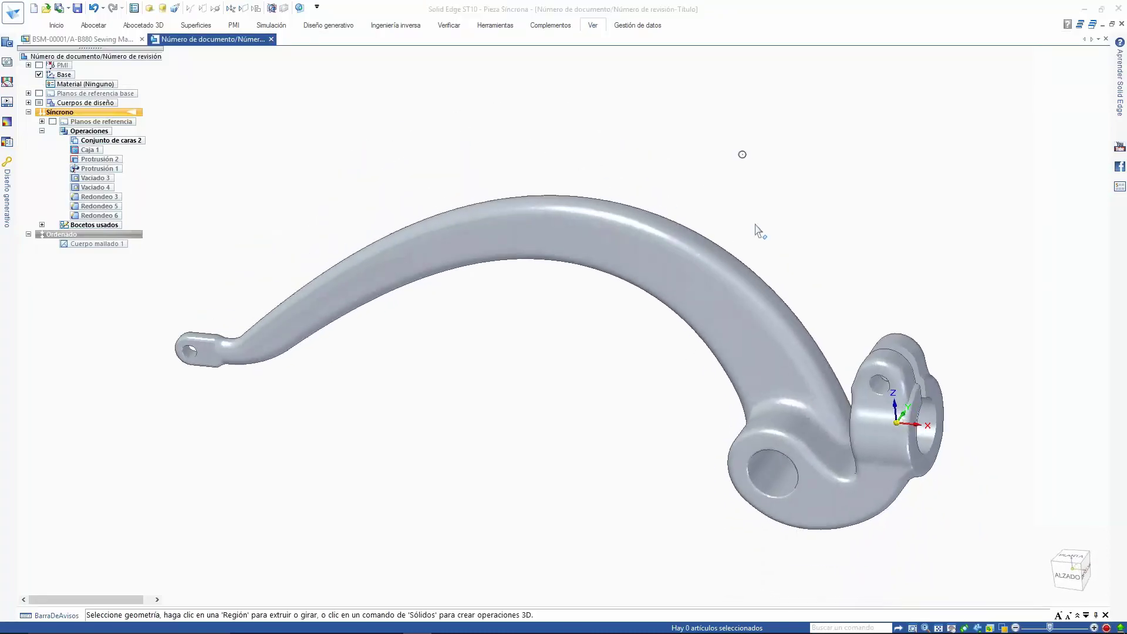
# Sketch a circle about 12.5 mm in diameter on the front plane over the highest part of the curved arm
pyautogui.press('c')
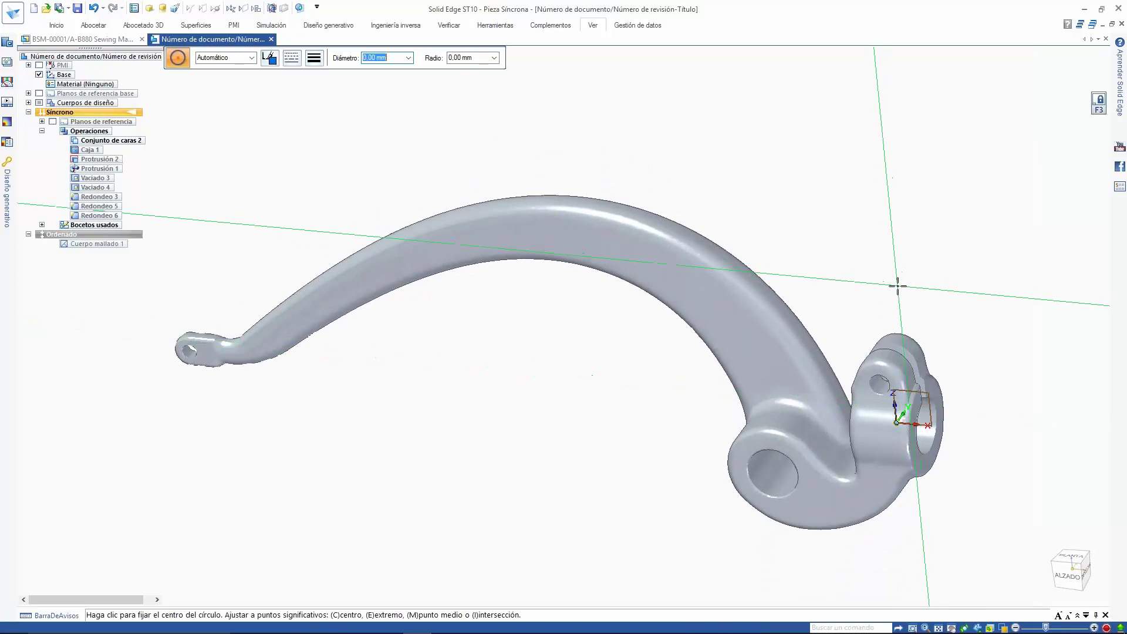
pyautogui.press('F3')
pyautogui.scroll(3, 641, 278)
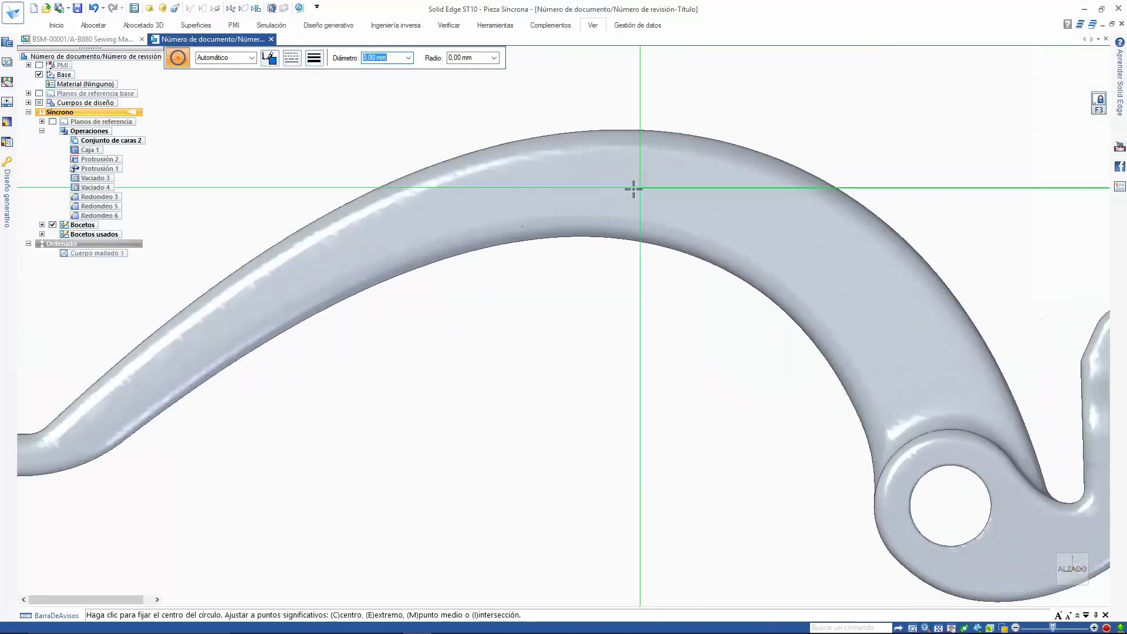
pyautogui.click(624, 184)
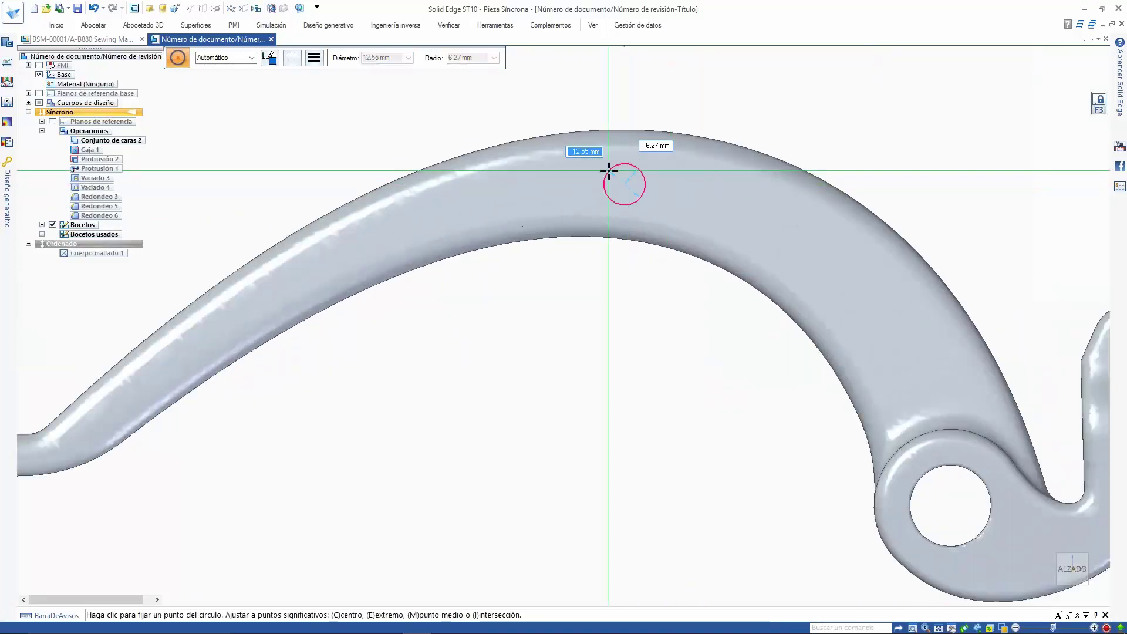
pyautogui.click(609, 171)
pyautogui.press('Escape')
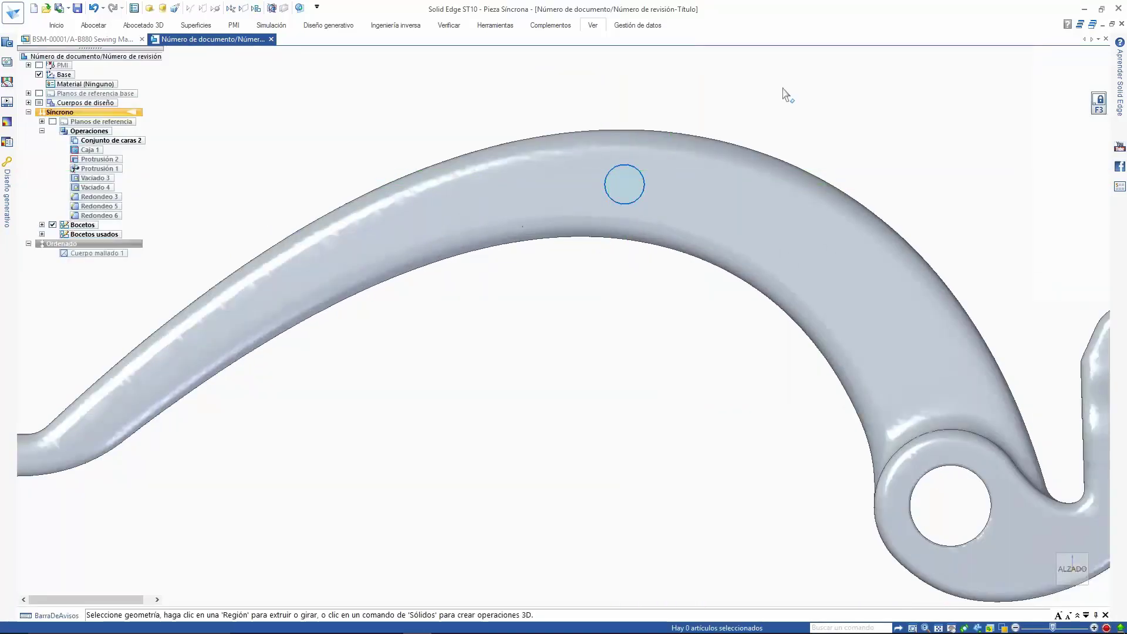
# Dimension the horizontal distance from the circle's centre to the origin and set it to 150 mm
pyautogui.press('d')
pyautogui.scroll(-3, 464, 170)
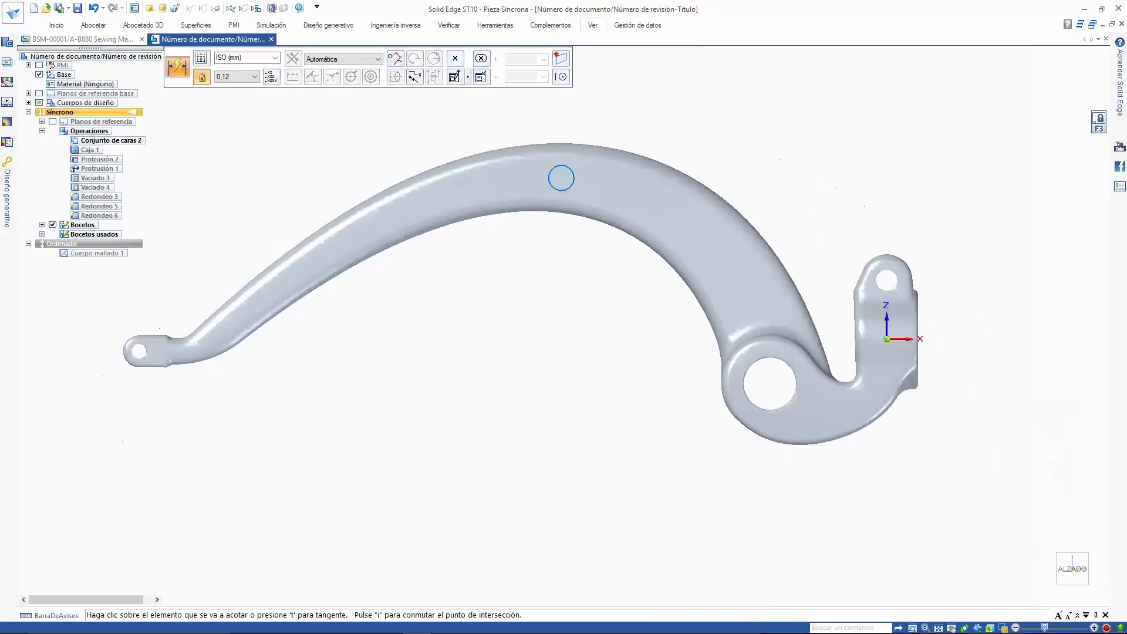
pyautogui.click(546, 178)
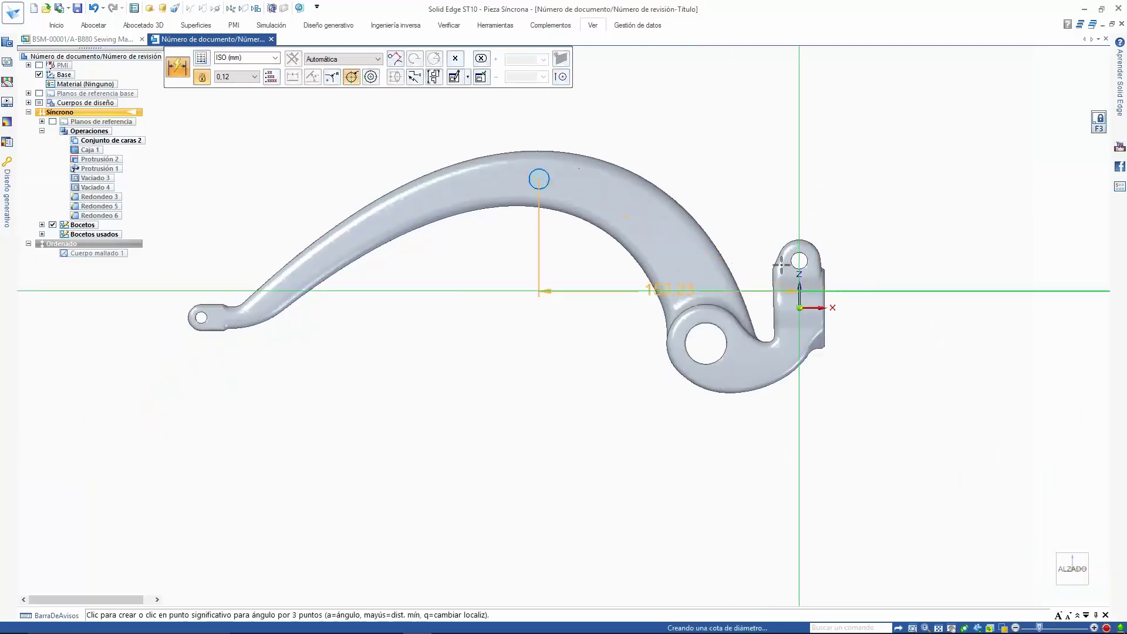
pyautogui.click(732, 113)
pyautogui.write('1')
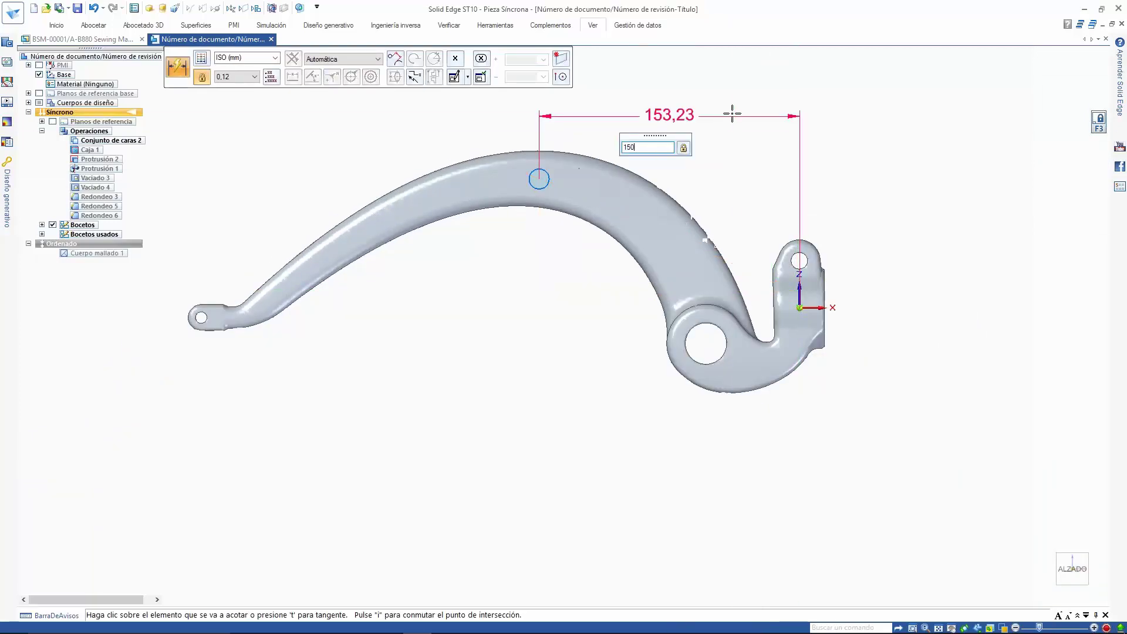
pyautogui.write('50')
pyautogui.press('Return')
pyautogui.press('Escape')
# Cut the circular region through the mesh arm with a removal extrusion about 59 mm deep
pyautogui.moveTo(645, 147); pyautogui.dragTo(606, 169, button='middle')
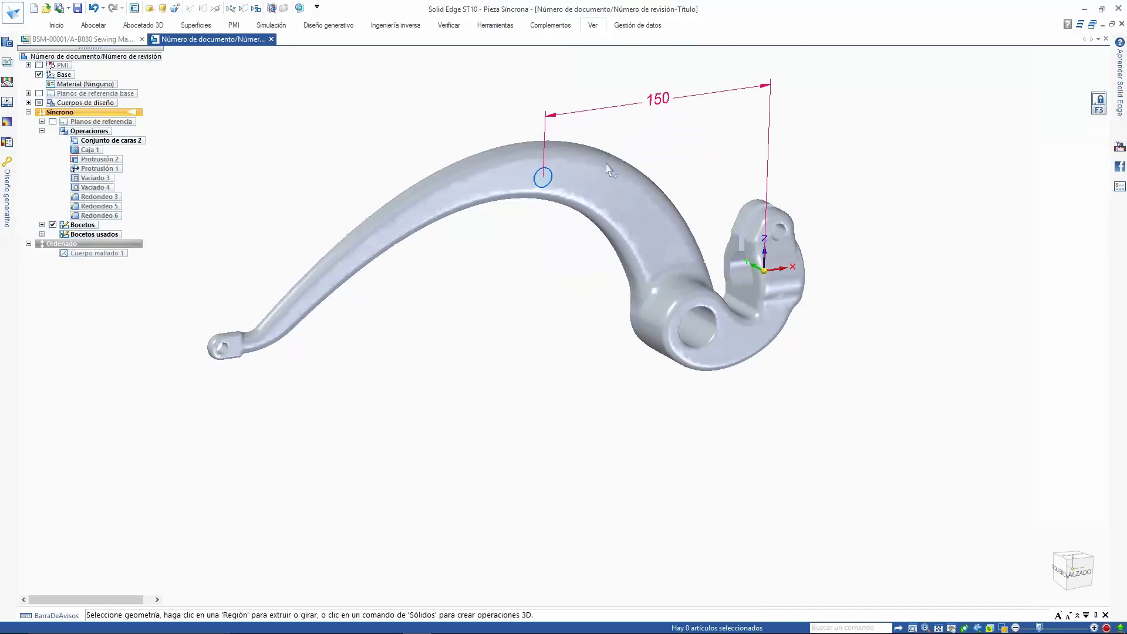
pyautogui.scroll(5, 608, 170)
pyautogui.click(590, 216)
pyautogui.click(590, 220)
pyautogui.scroll(-1, 581, 381)
pyautogui.click(270, 58)
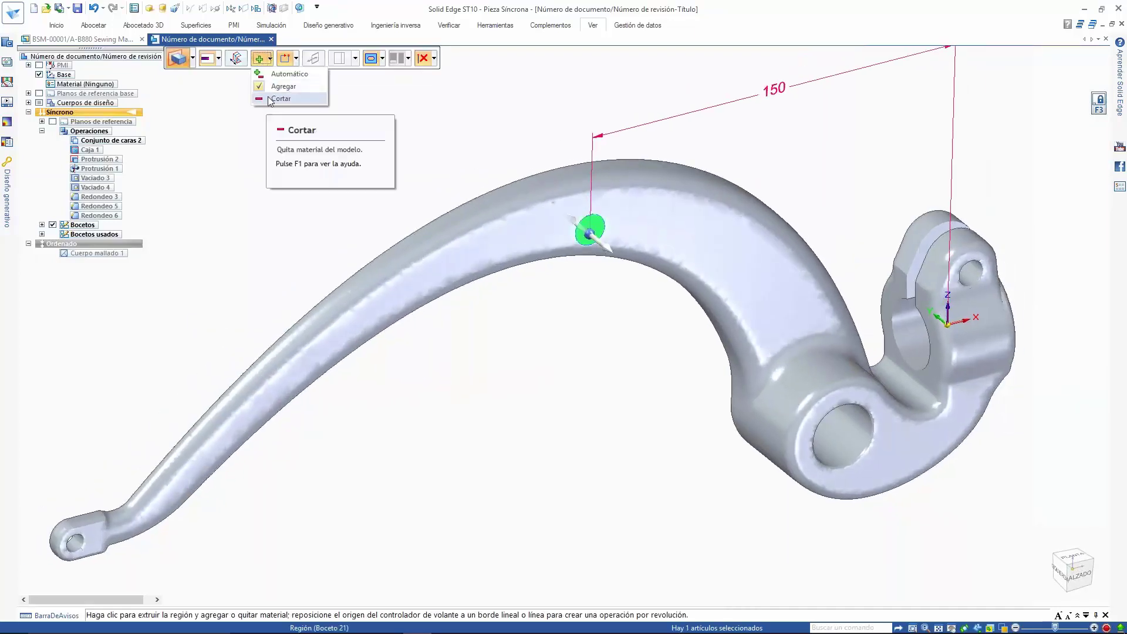
pyautogui.click(270, 98)
pyautogui.moveTo(587, 232); pyautogui.dragTo(618, 263, button='middle')
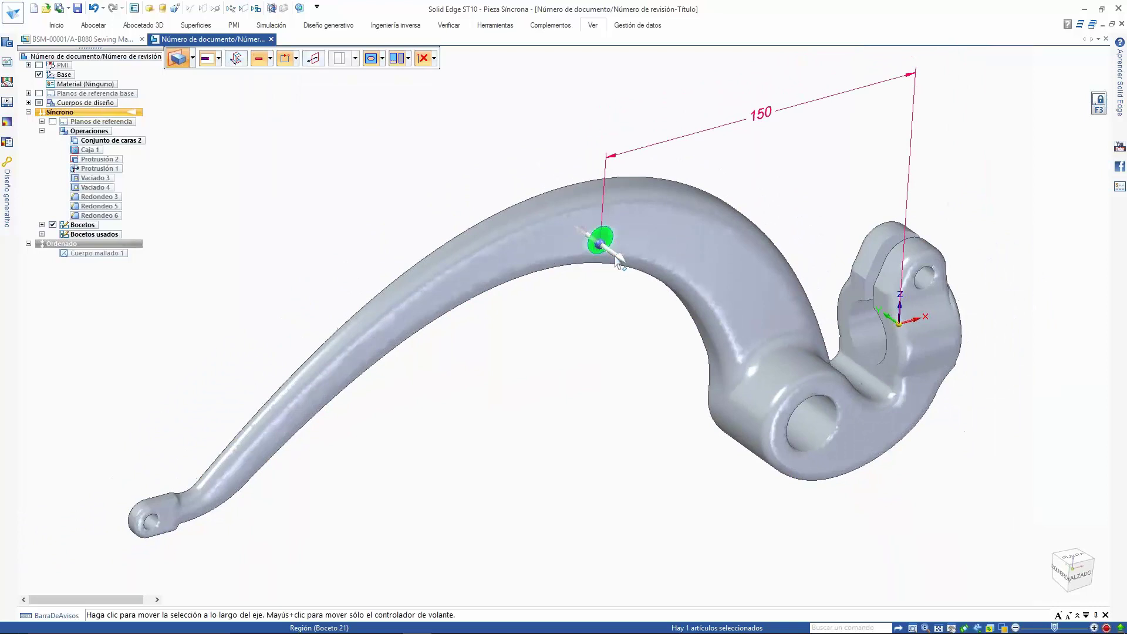
pyautogui.click(617, 260)
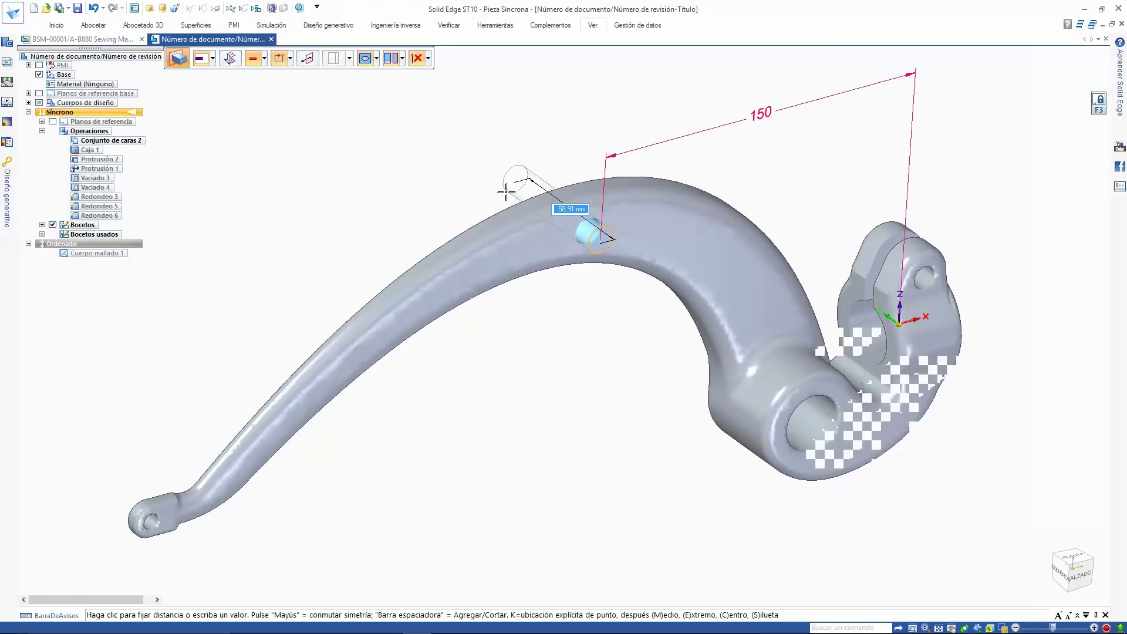
pyautogui.click(507, 192)
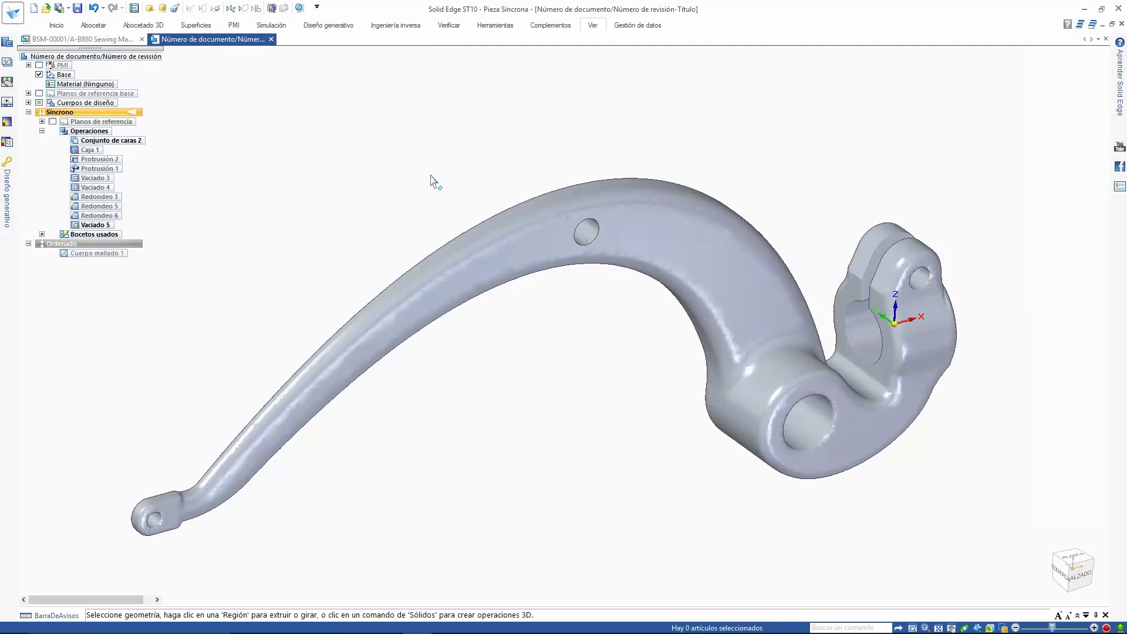
# Show the synchronous reference planes and sketch a diagonal line on Plano 4 along the arm above the large pivot hole
pyautogui.hotkey('ctrl', 'f')
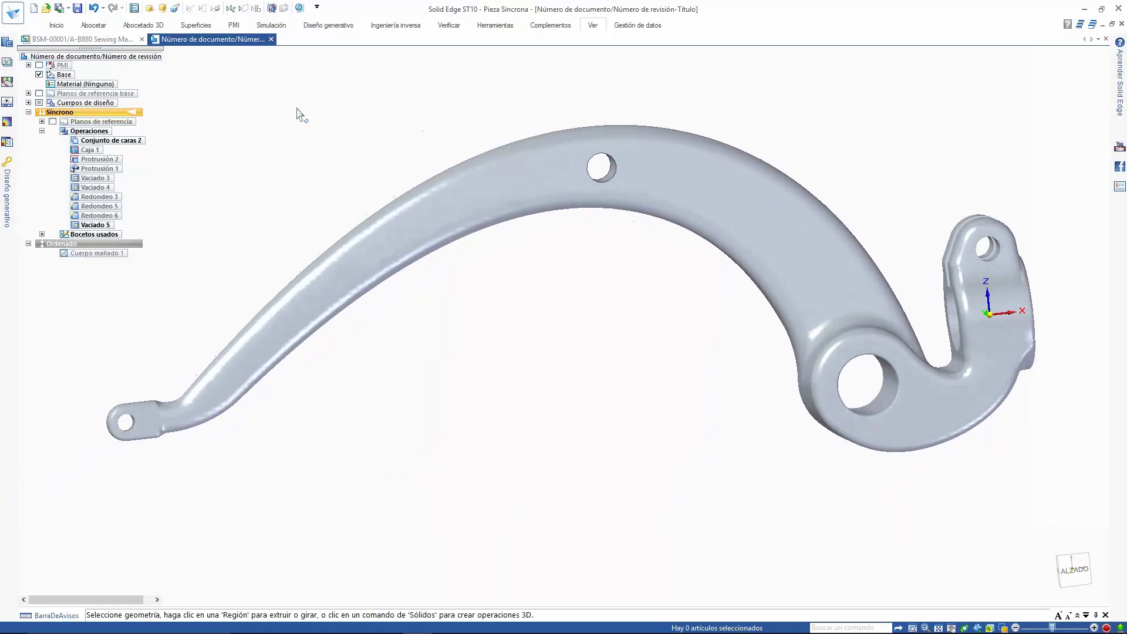
pyautogui.press('l')
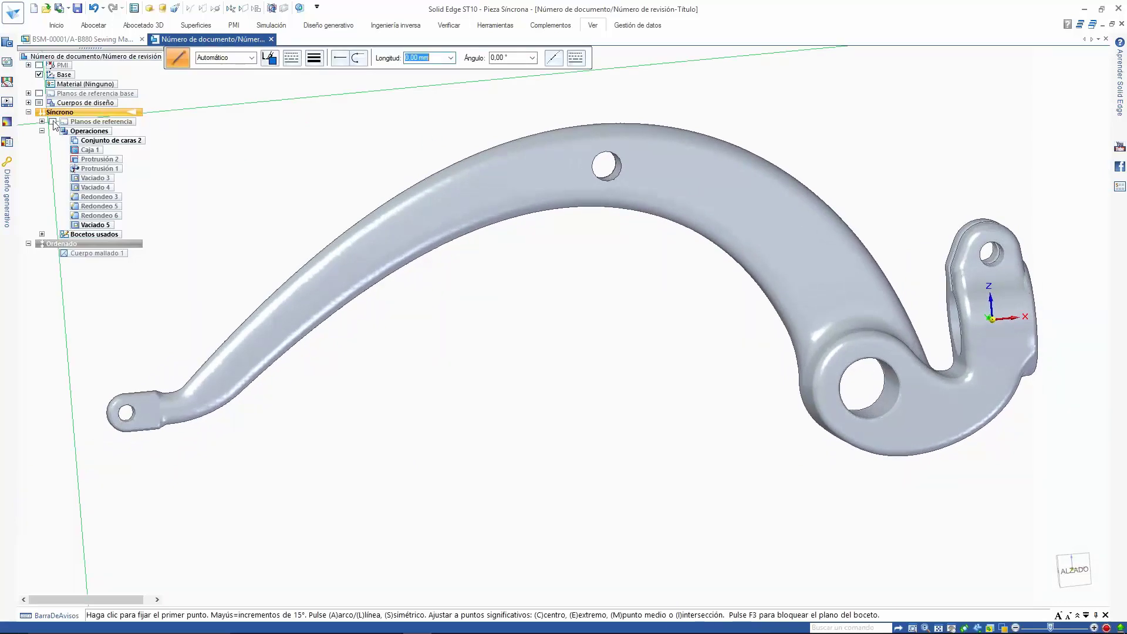
pyautogui.click(52, 122)
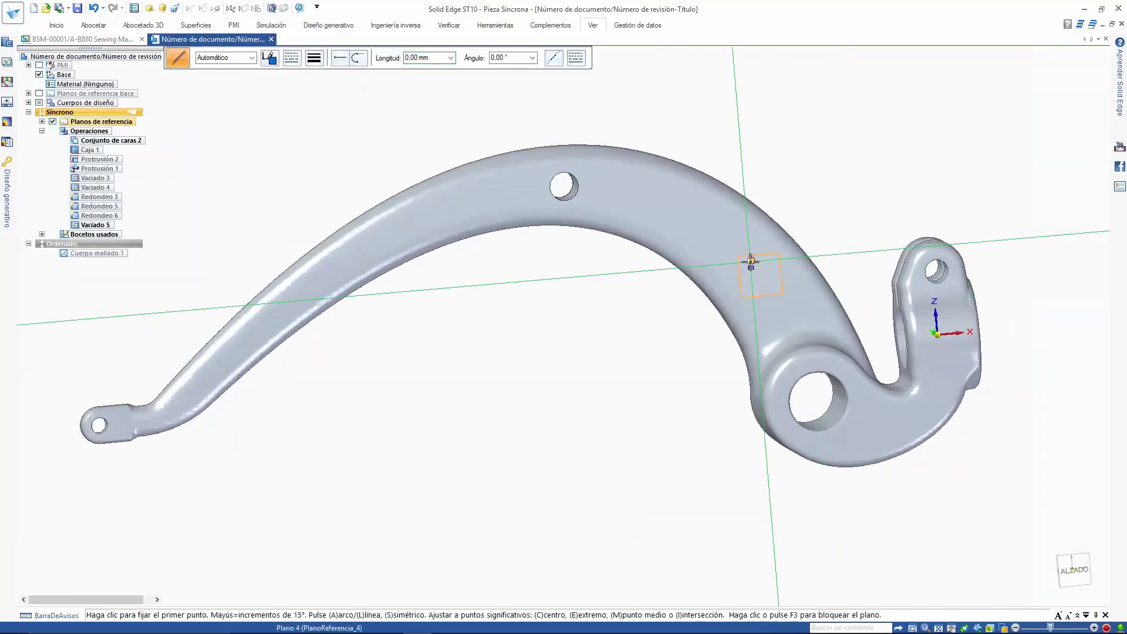
pyautogui.click(751, 231)
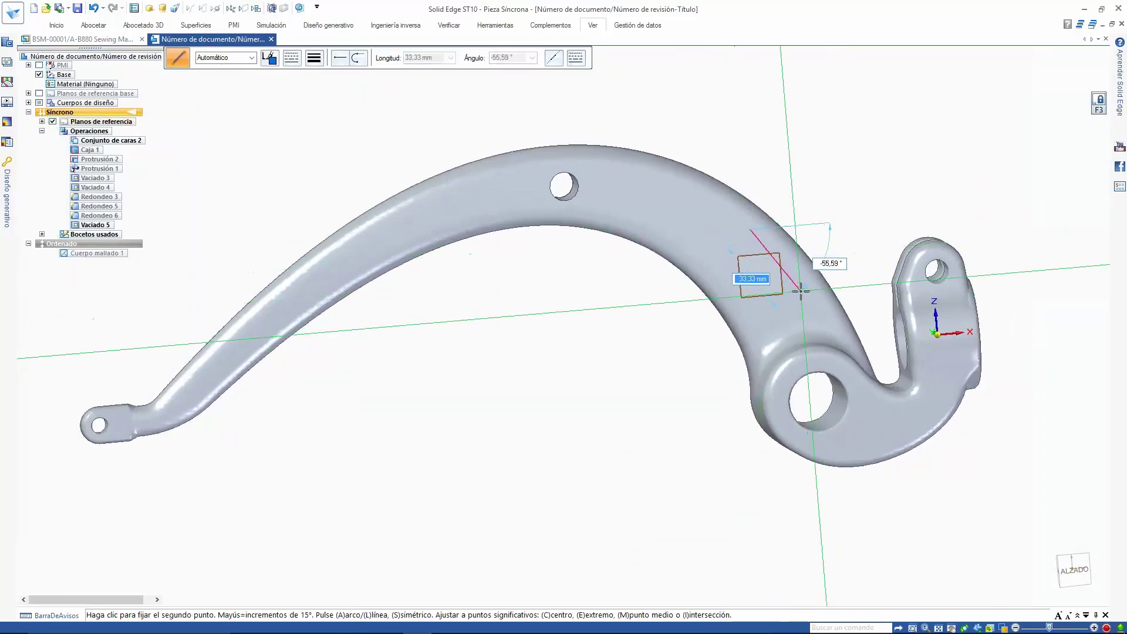
pyautogui.click(808, 299)
pyautogui.press('Escape')
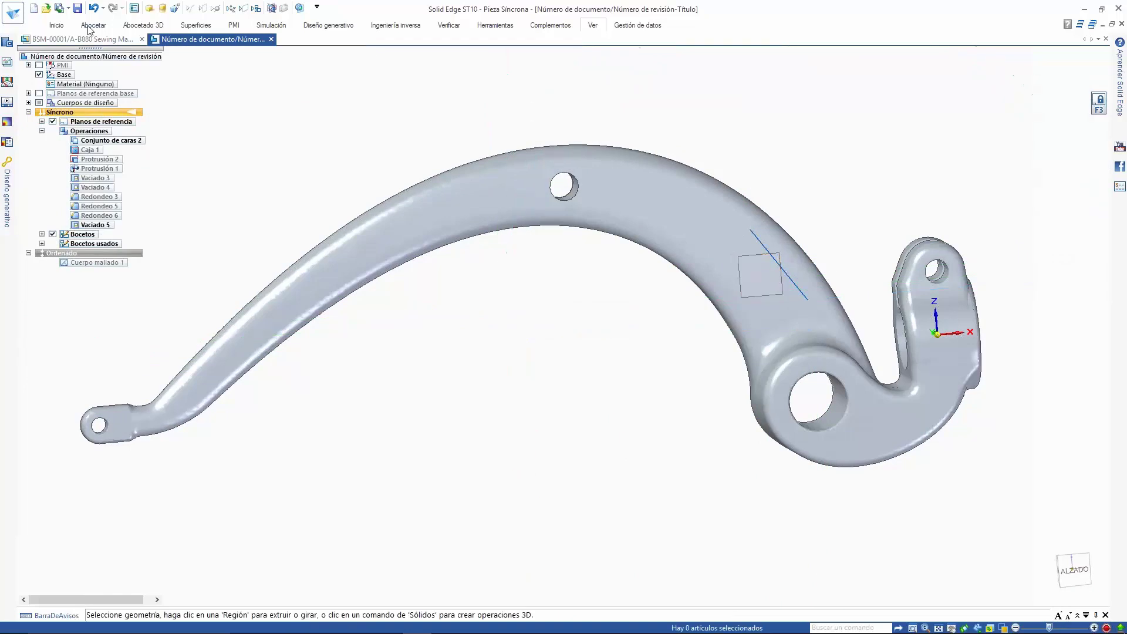
# Create the text profile "PR#58/62" in Solid Edge ISO at 6,35 mm and attach it along the diagonal line
pyautogui.click(91, 26)
pyautogui.click(517, 52)
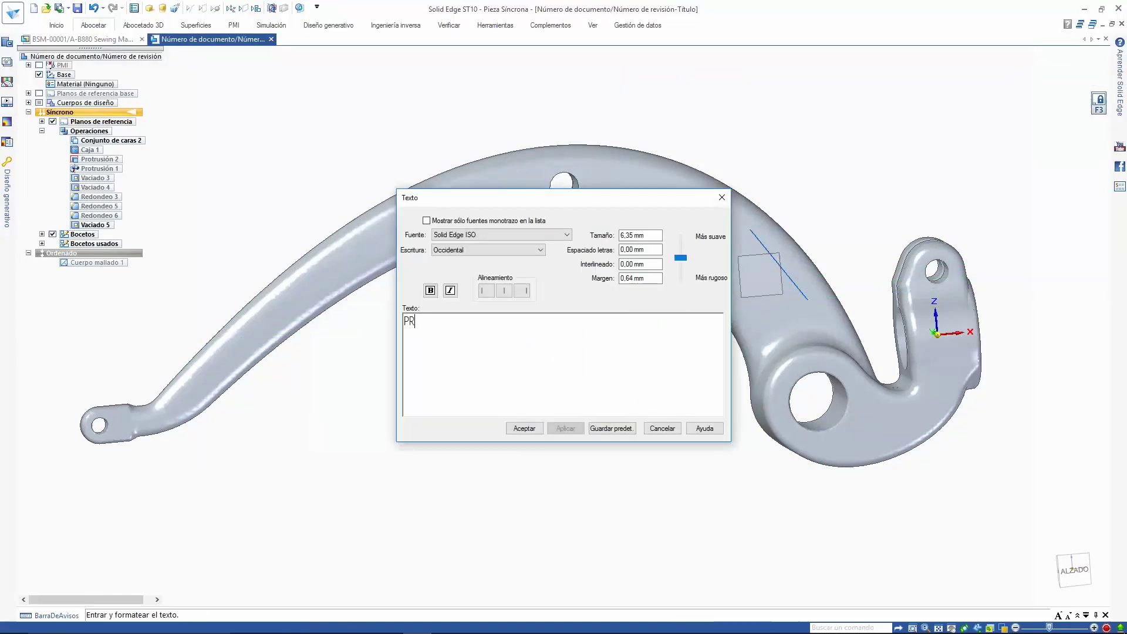
pyautogui.write('PR#58/62')
pyautogui.click(524, 429)
pyautogui.scroll(3, 792, 247)
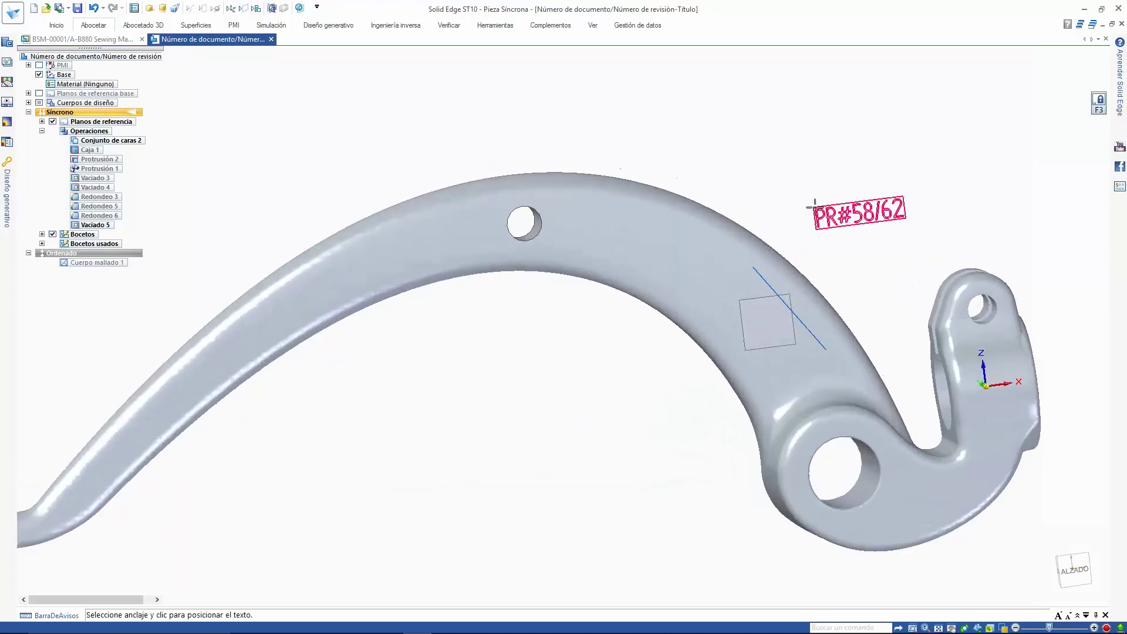
pyautogui.click(763, 284)
pyautogui.click(764, 289)
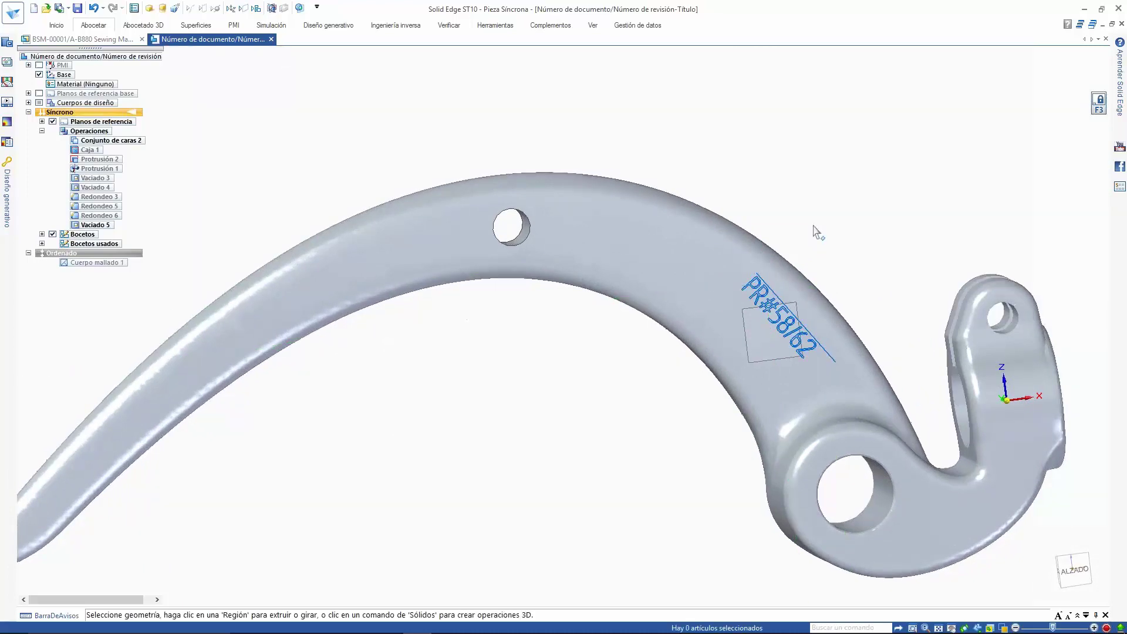
# Extrude the PR#58/62 text profile with chain selection, adding it as raised lettering on the arm's face
pyautogui.moveTo(799, 148); pyautogui.dragTo(797, 199, button='right')
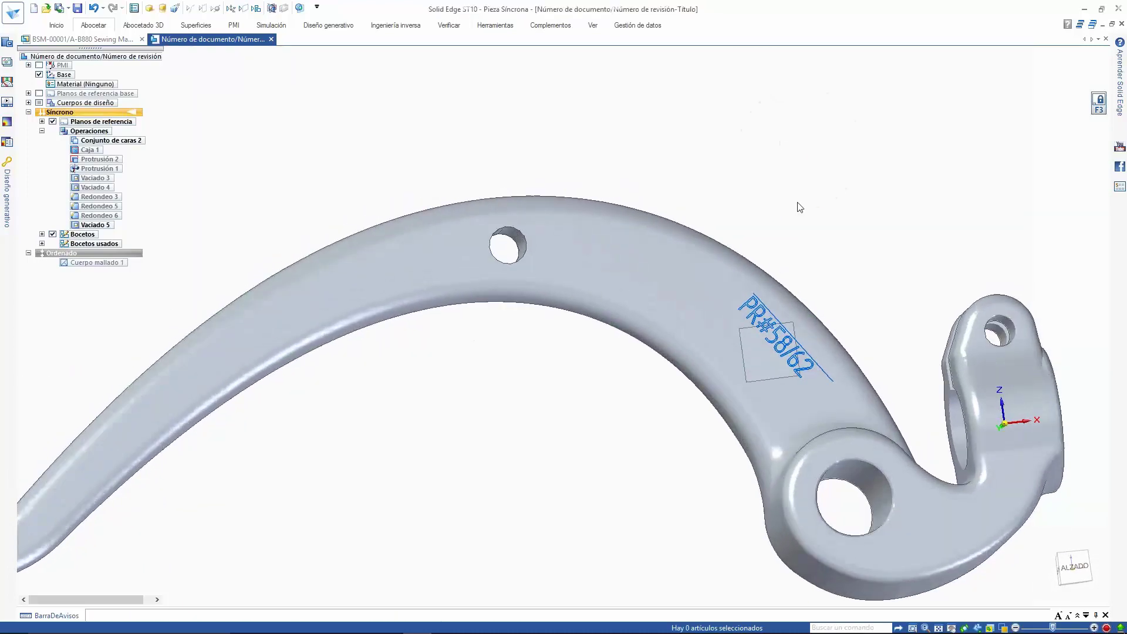
pyautogui.scroll(5, 764, 274)
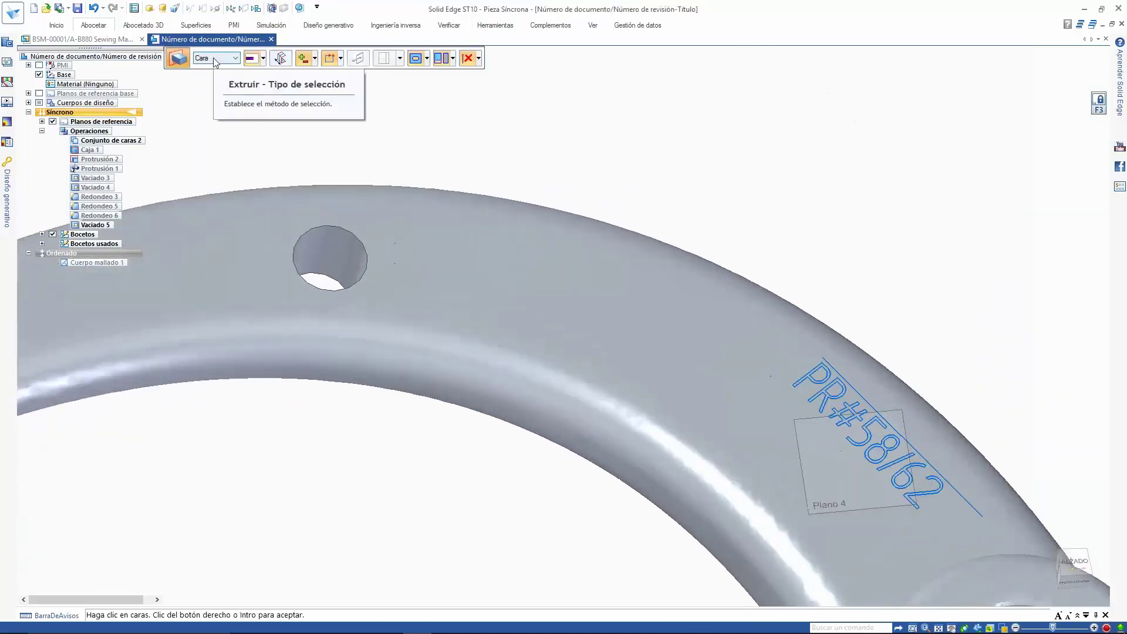
pyautogui.scroll(-1, 216, 59)
pyautogui.scroll(-3, 805, 425)
pyautogui.click(777, 344)
pyautogui.rightClick(809, 277)
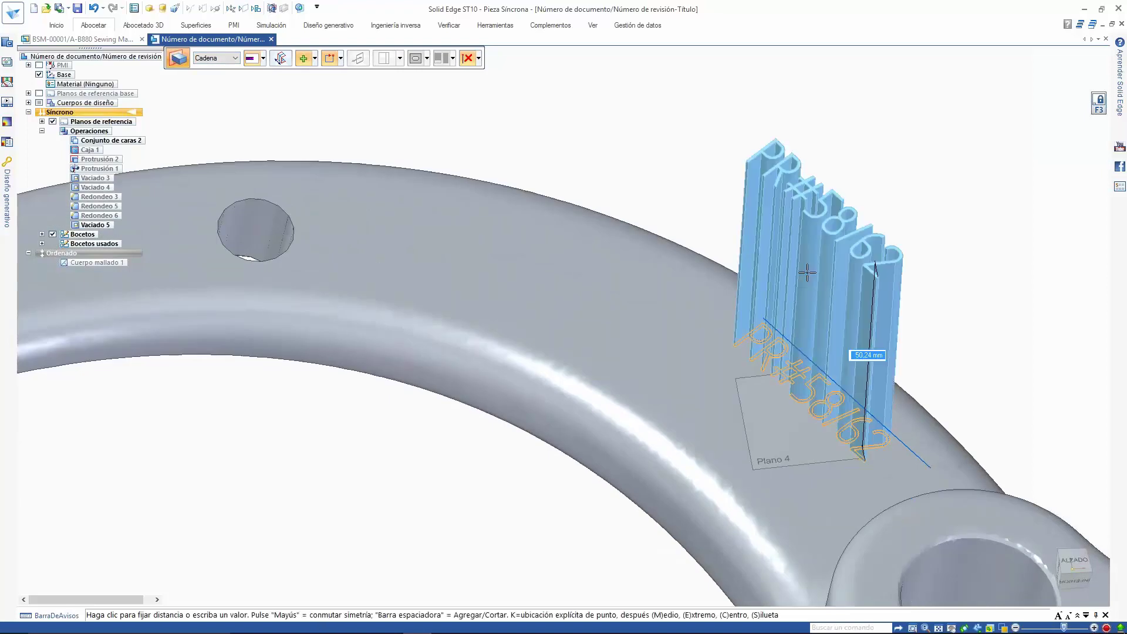
pyautogui.press('Return')
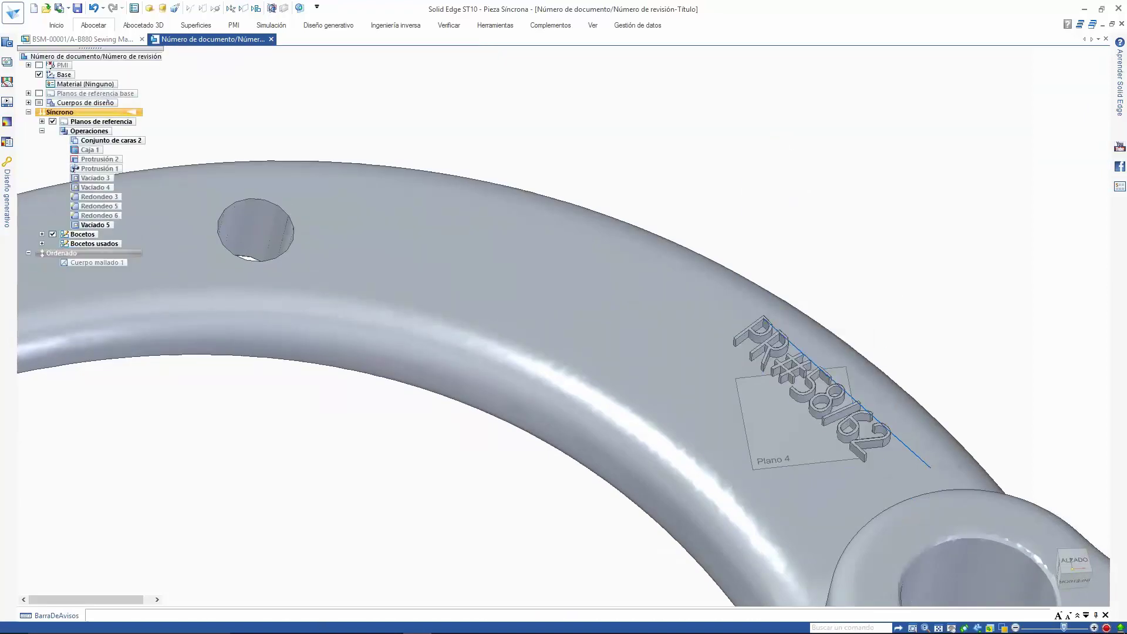
# Hide the reference planes and sketches around the raised lettering
pyautogui.hotkey('ctrl', 'shift', 'a')
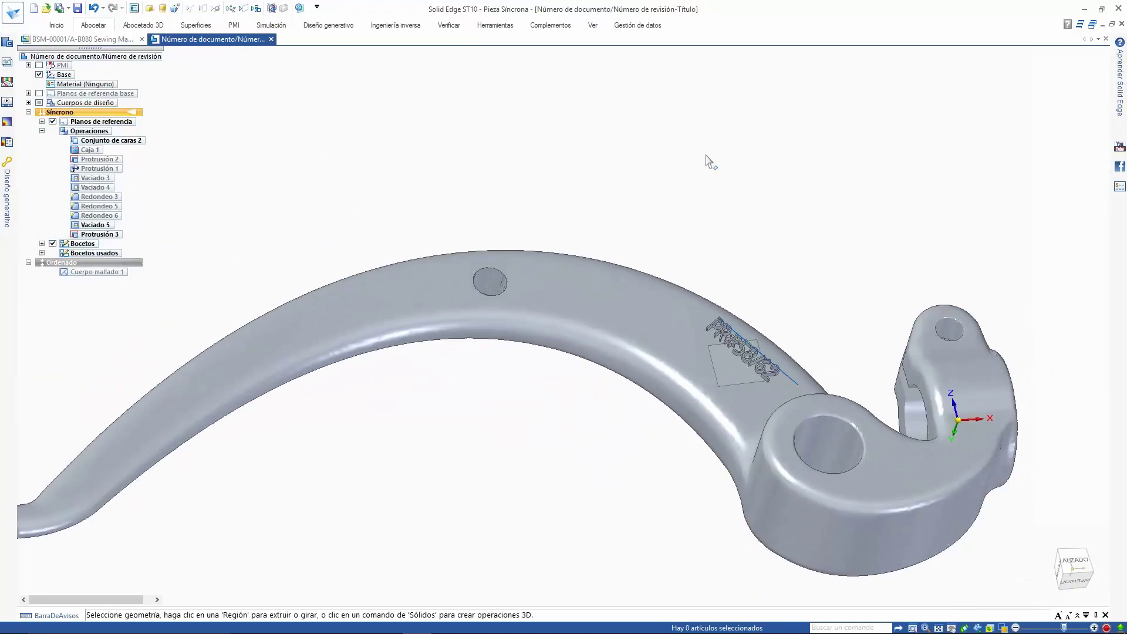
pyautogui.click(243, 8)
pyautogui.hotkey('ctrl', 'shift', 'a')
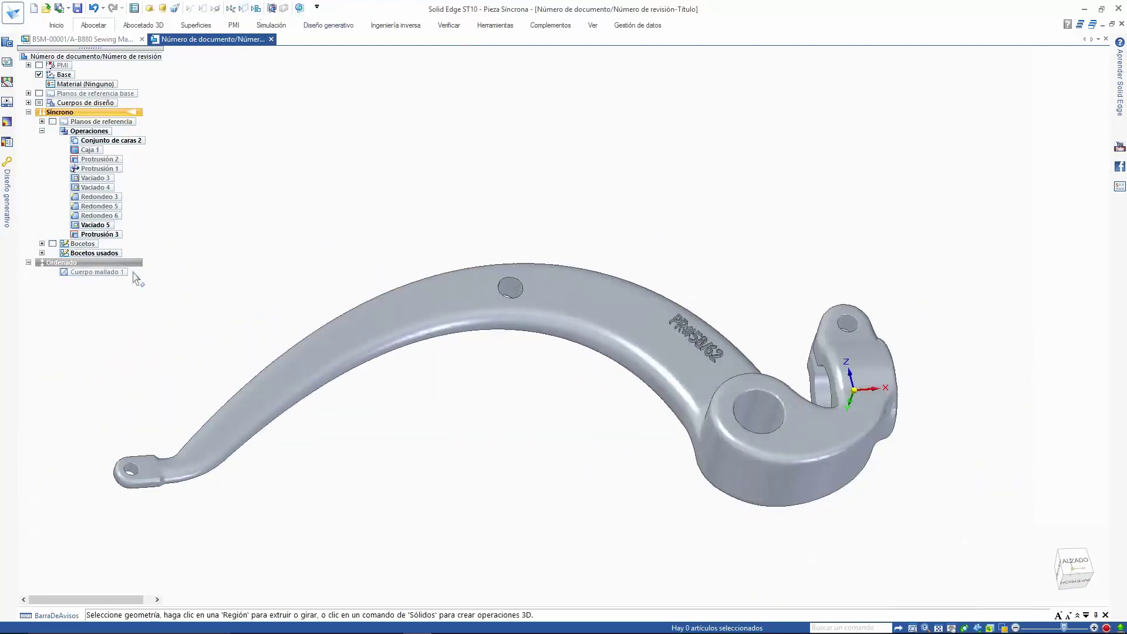
# Switch to the ordered environment and display the second mesh body, Cuerpo de diseño de malla_3
pyautogui.click(62, 263)
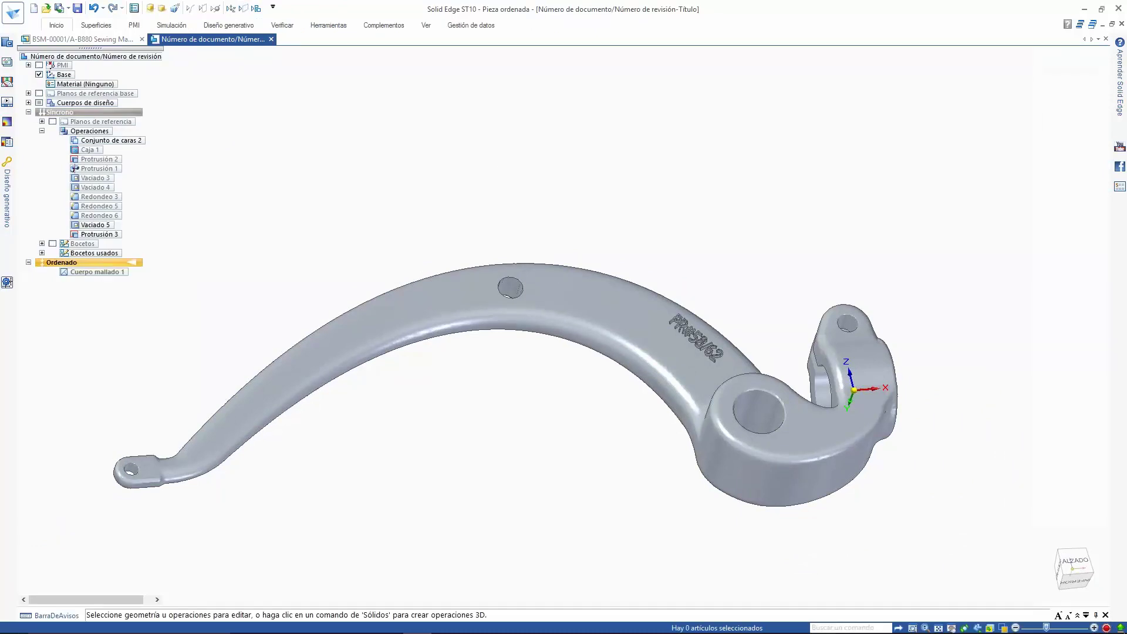
pyautogui.click(52, 121)
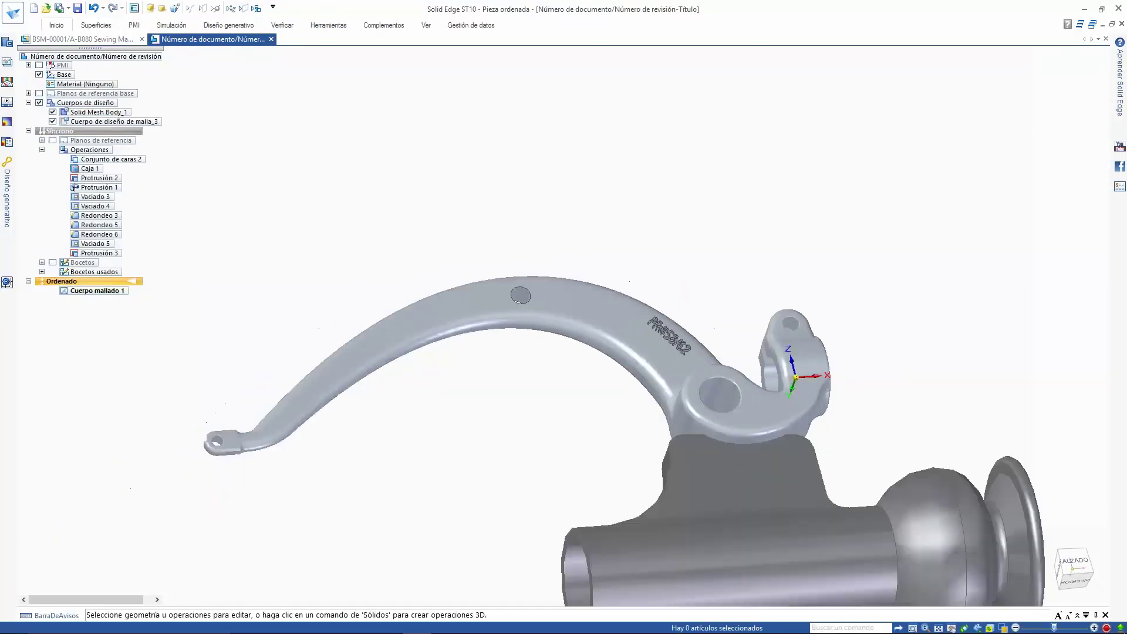
# Subtract the tool body Cuerpo de diseño de malla_3 from the curved arm's Solid Mesh Body_1 and hide the tool body
pyautogui.click(56, 25)
pyautogui.click(484, 68)
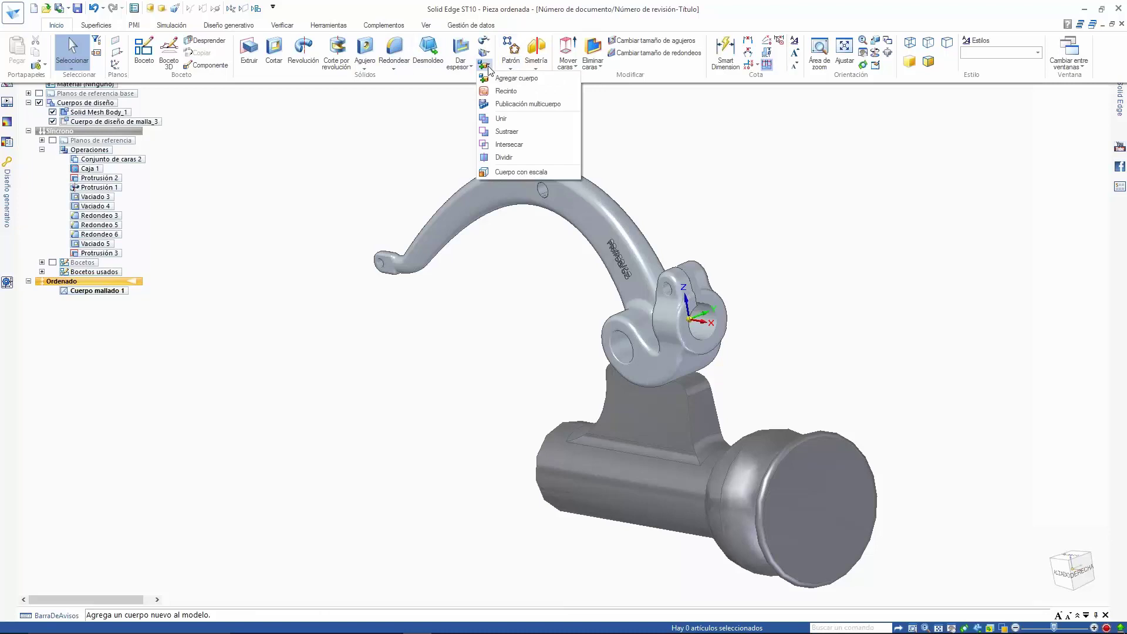
pyautogui.click(505, 132)
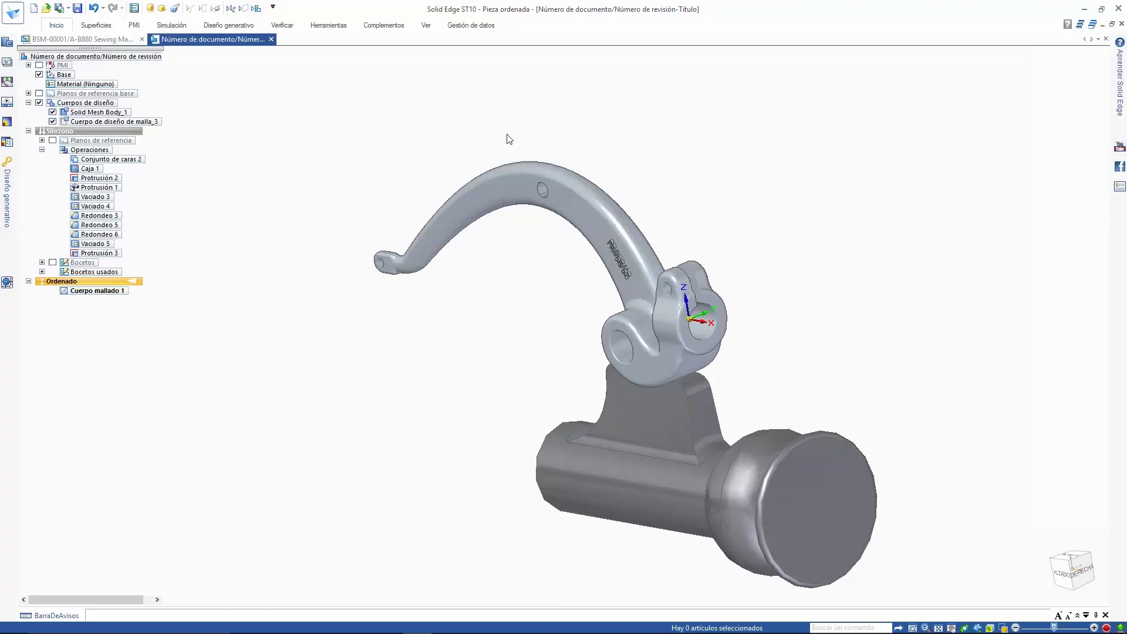
pyautogui.click(680, 293)
pyautogui.rightClick(710, 192)
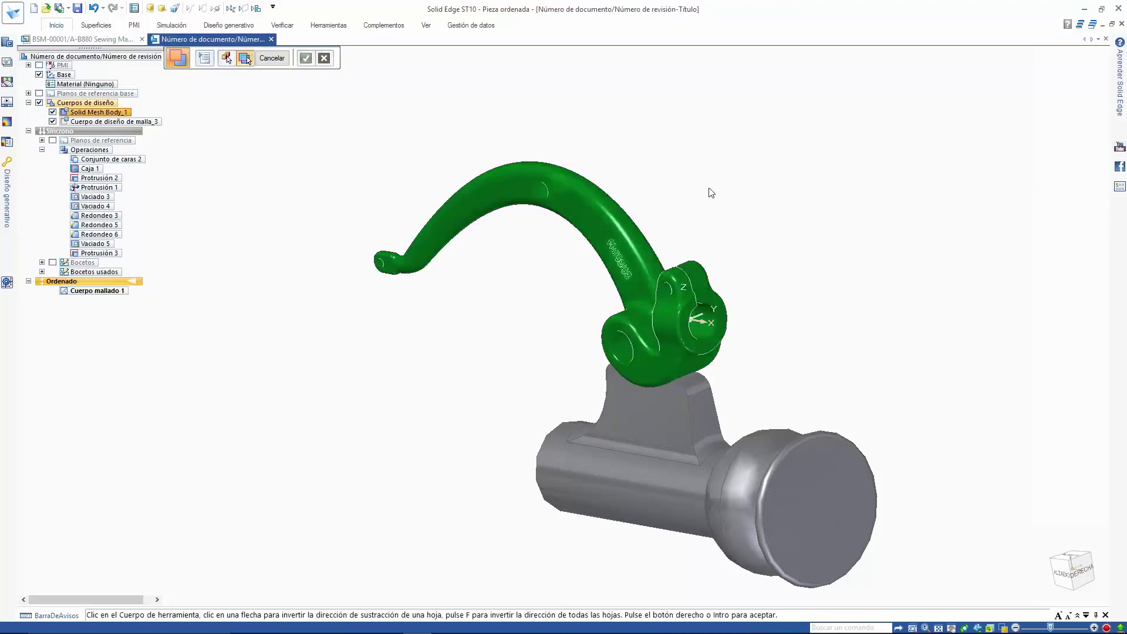
pyautogui.moveTo(710, 191); pyautogui.dragTo(728, 205, button='middle')
pyautogui.click(706, 400)
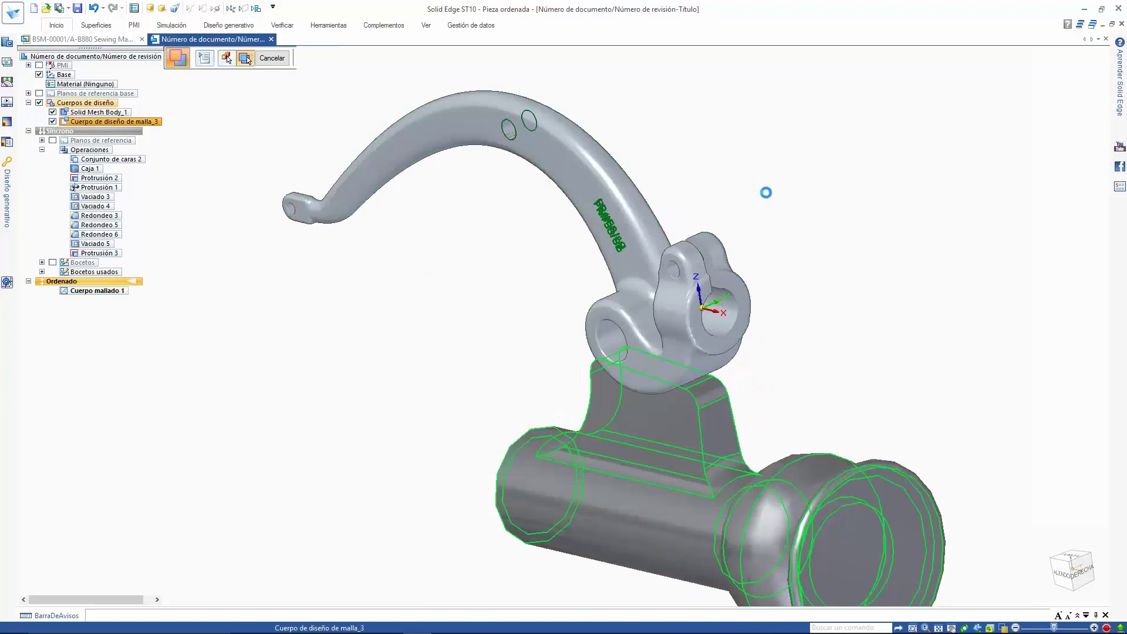
pyautogui.rightClick(747, 180)
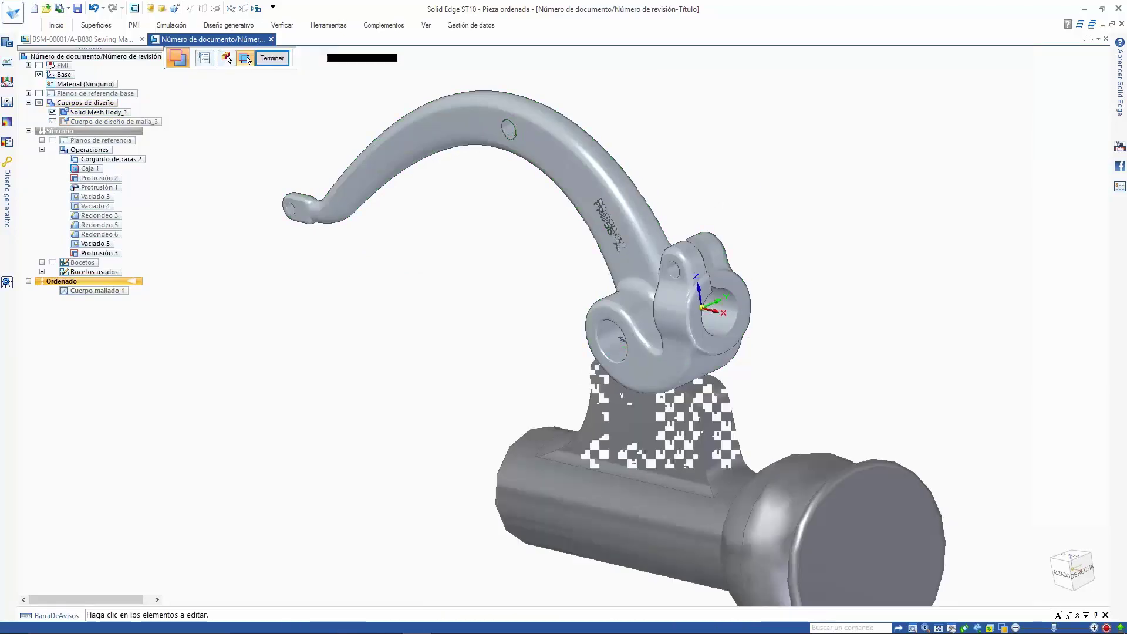
pyautogui.click(53, 121)
pyautogui.moveTo(246, 161); pyautogui.dragTo(853, 345, button='middle')
pyautogui.rightClick(816, 262)
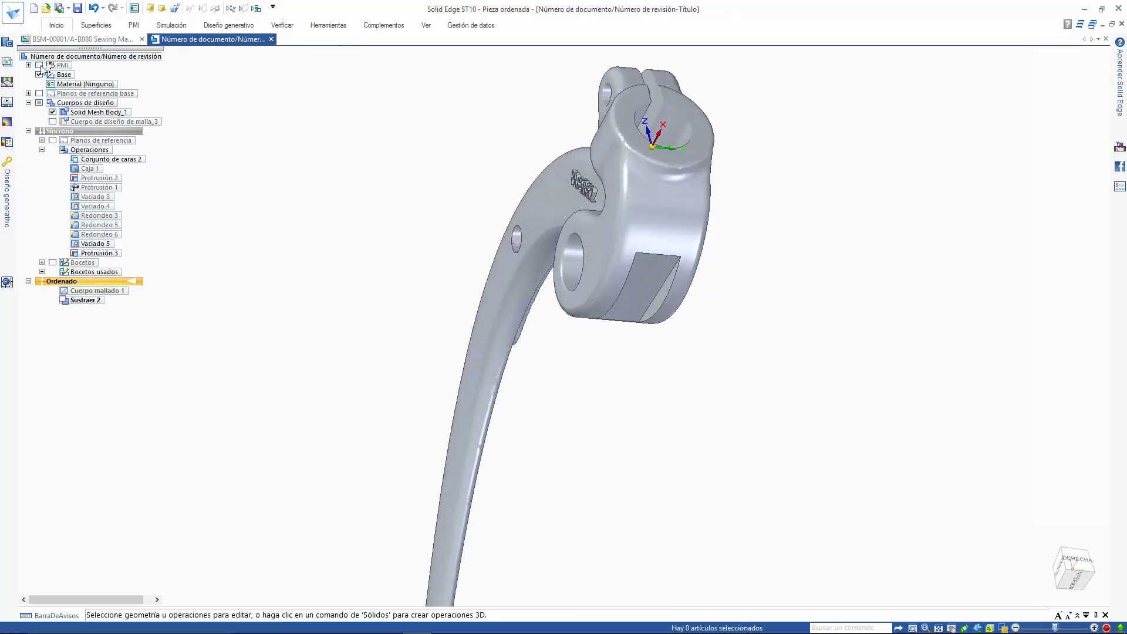
# Display the PMI dimensions and set the width dimension of the flat cut beneath the arm's hub to 30 mm
pyautogui.click(39, 65)
pyautogui.click(496, 346)
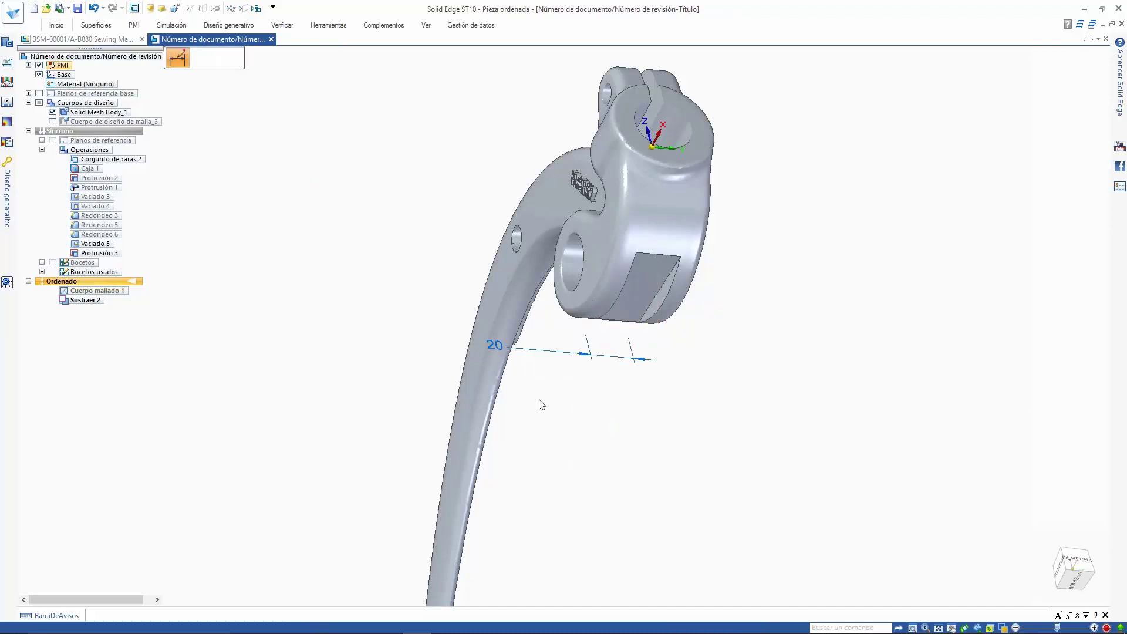
pyautogui.click(488, 383)
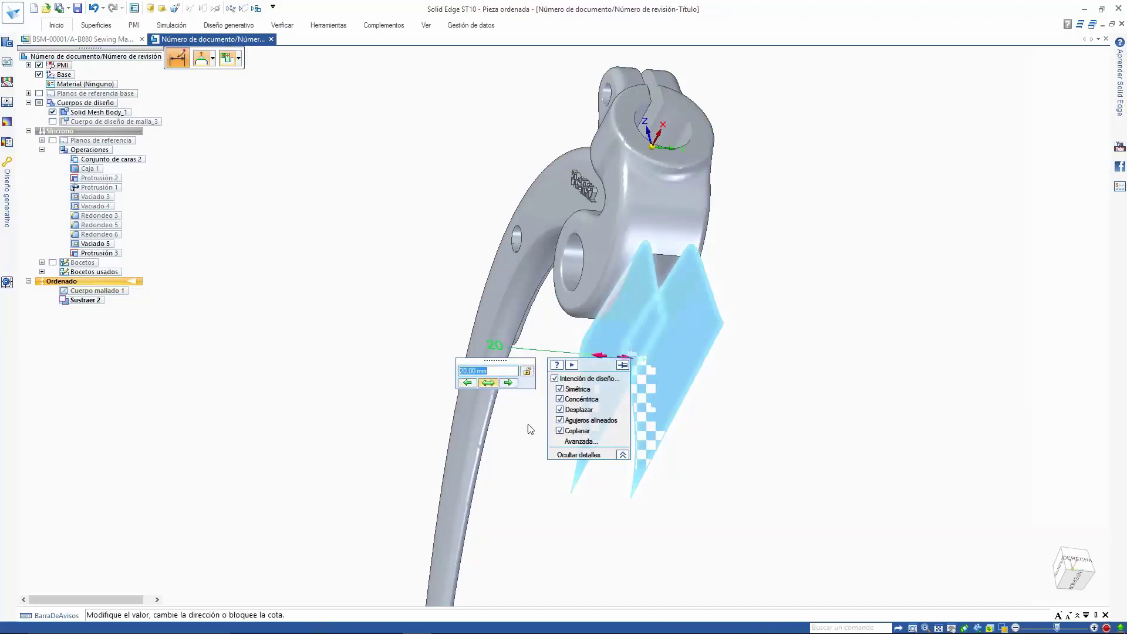
pyautogui.write('30')
pyautogui.press('Return')
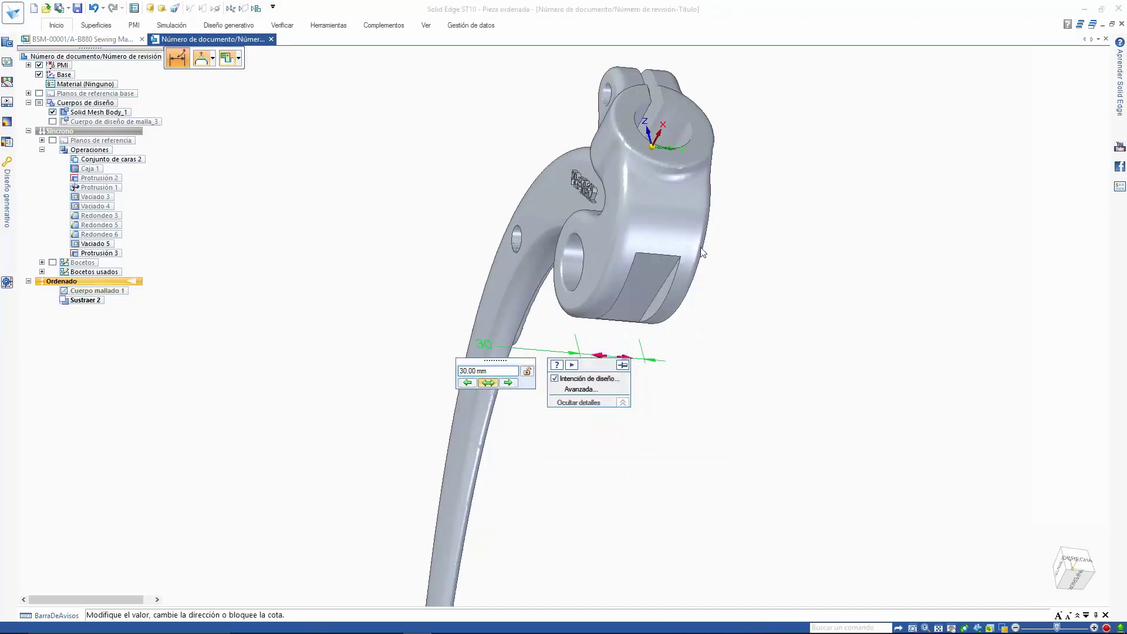
pyautogui.click(791, 335)
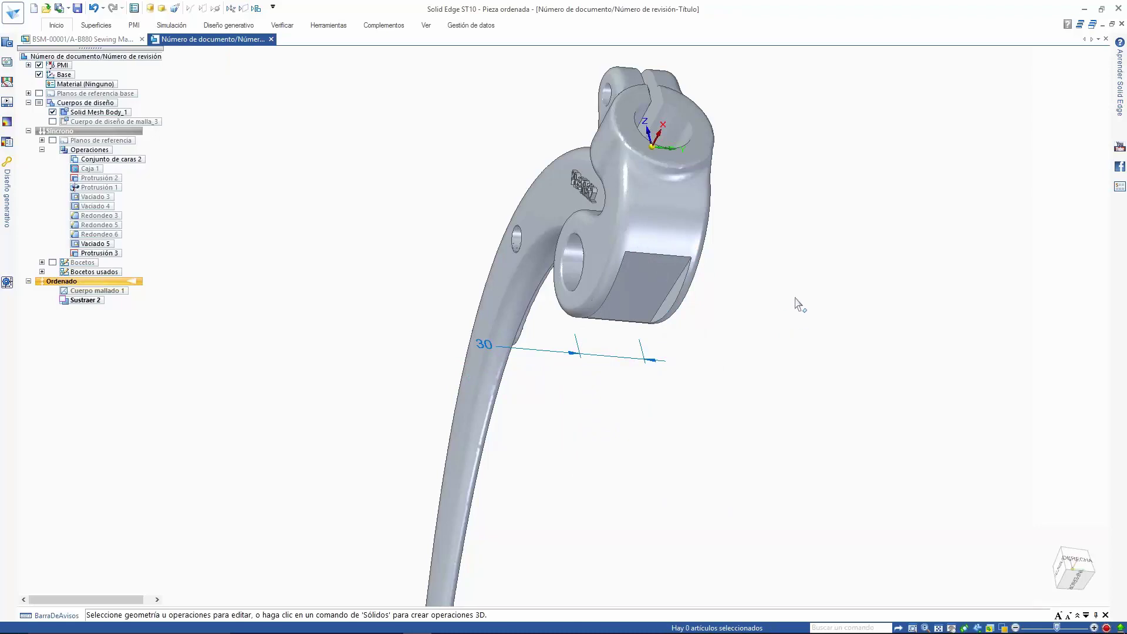
pyautogui.hotkey('ctrl', 'i')
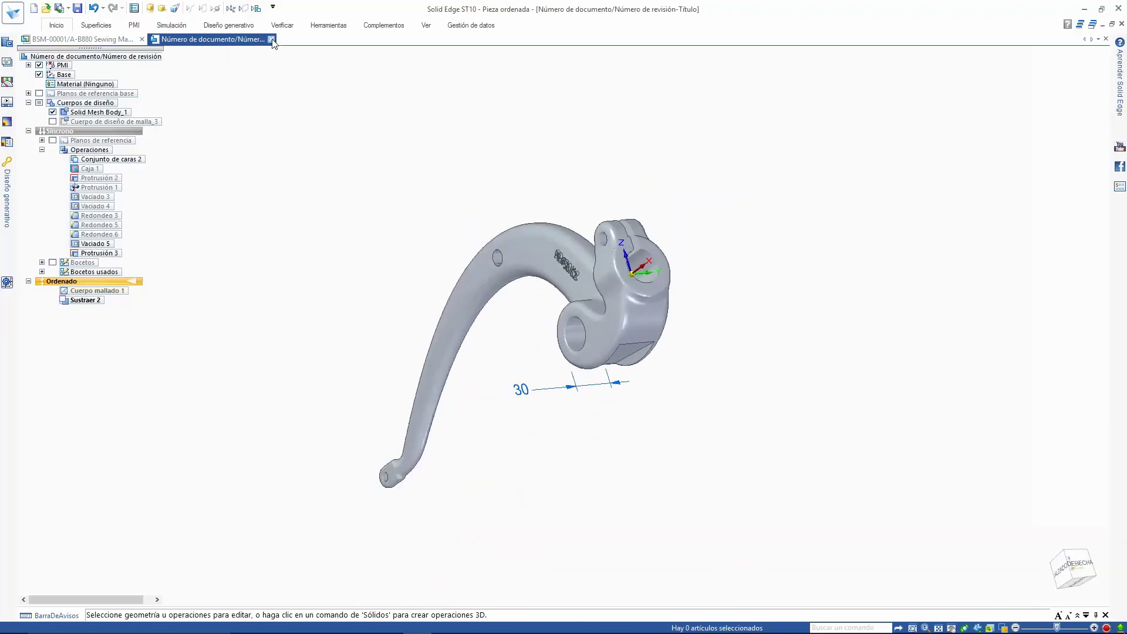
# Close the mesh arm part document
pyautogui.click(272, 40)
pyautogui.click(529, 370)
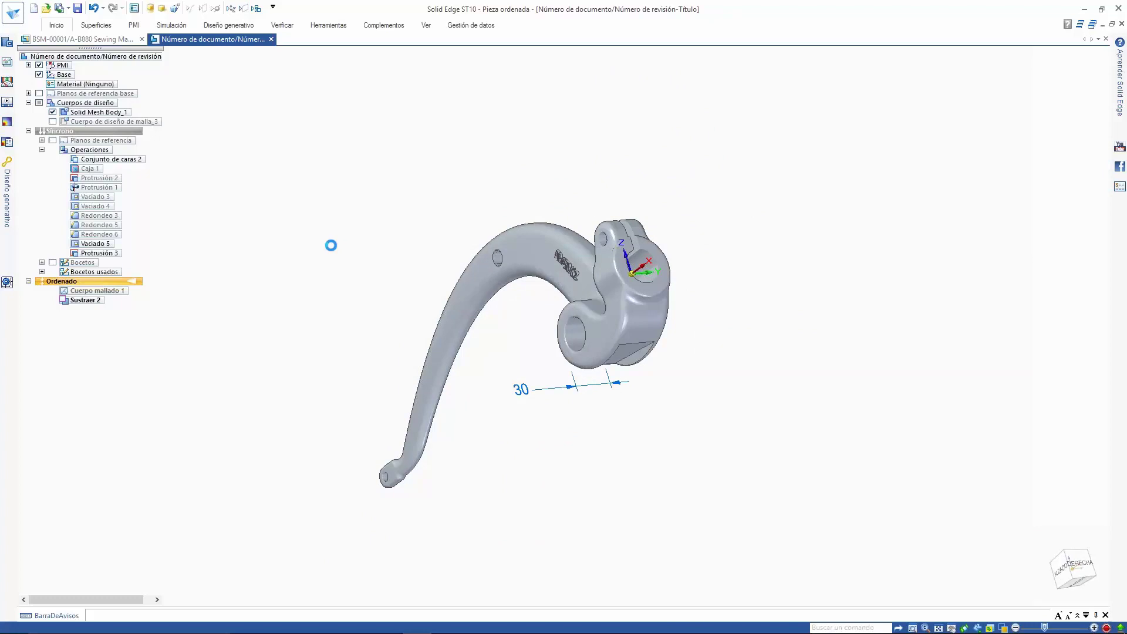
pyautogui.hotkey('alt', 'Tab')
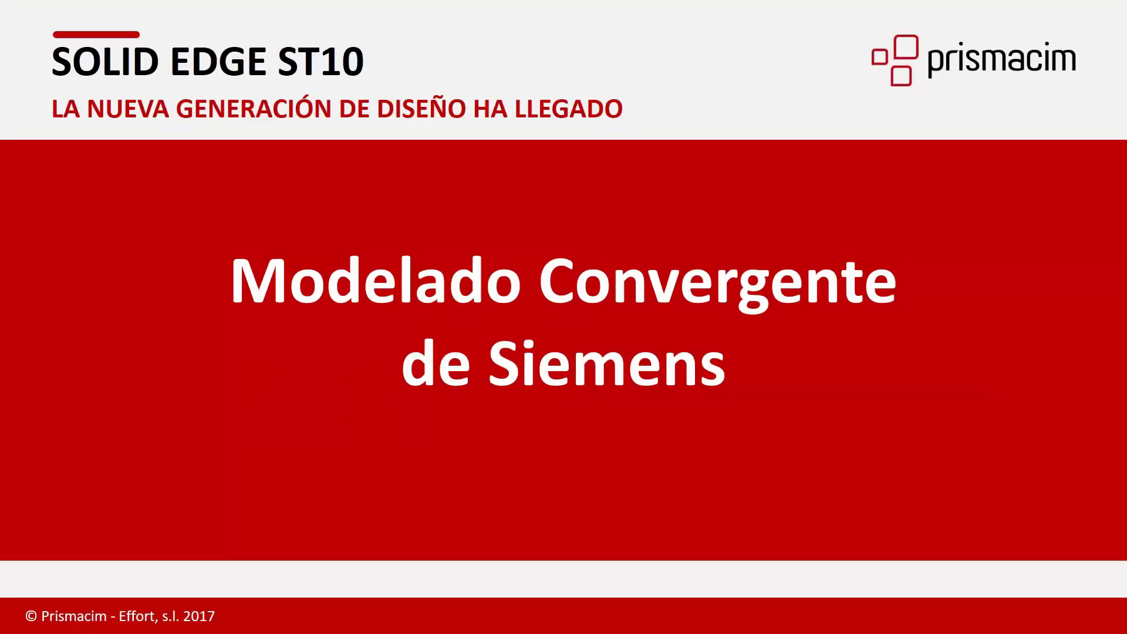
pyautogui.press('Right')
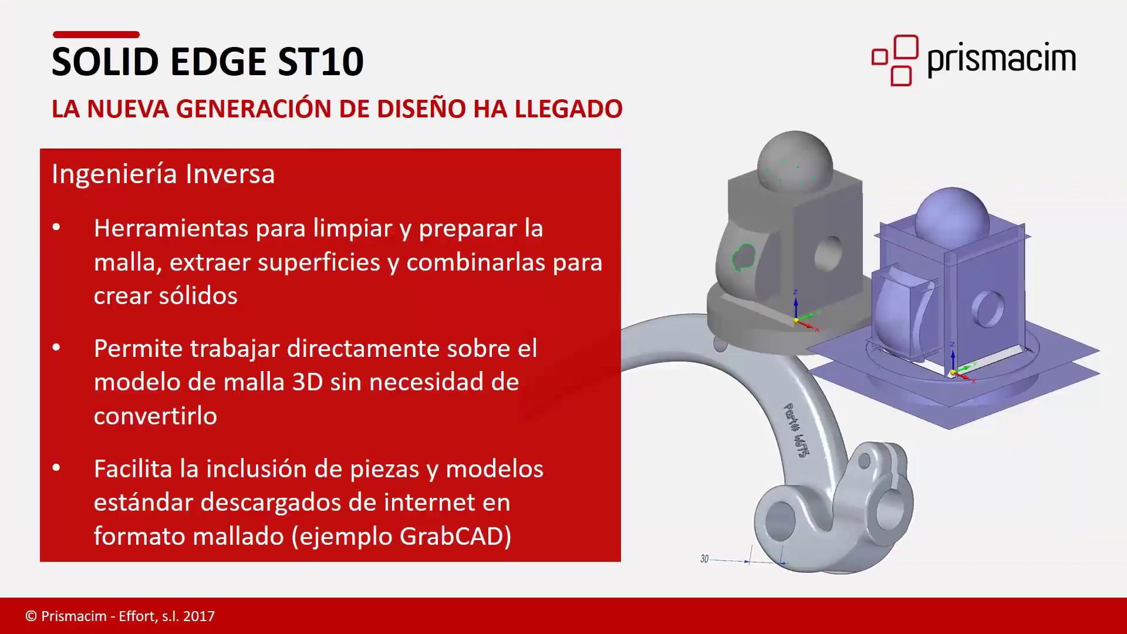
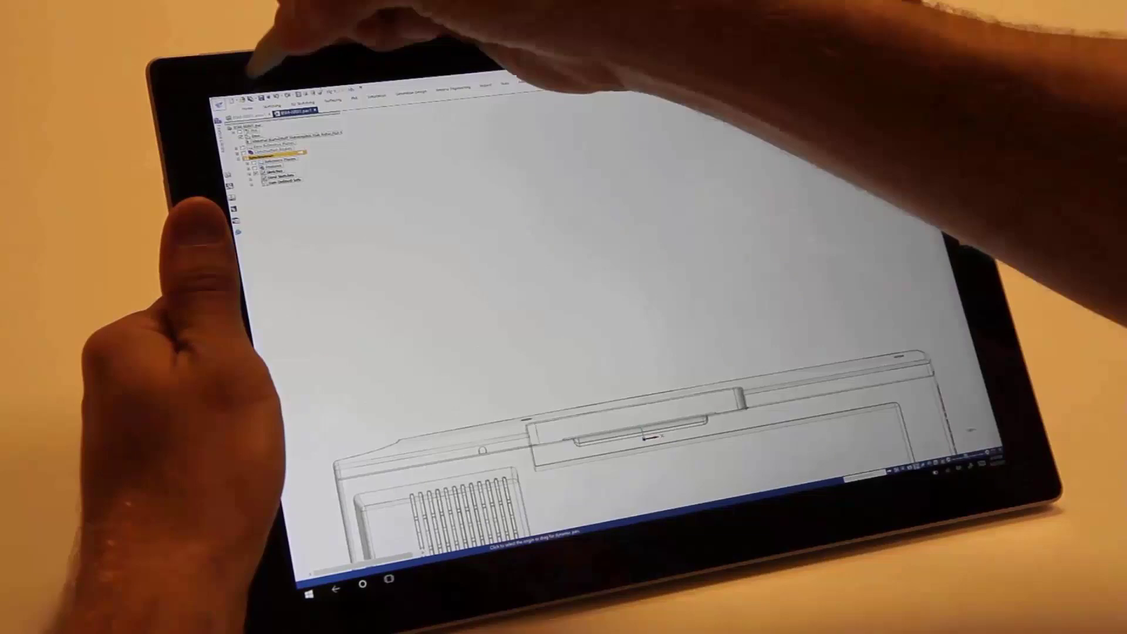
# Start freehand sketching and draw a circle, a triangle, a rectangle and an ellipse in the empty area above the machine outline
pyautogui.click(293, 103)
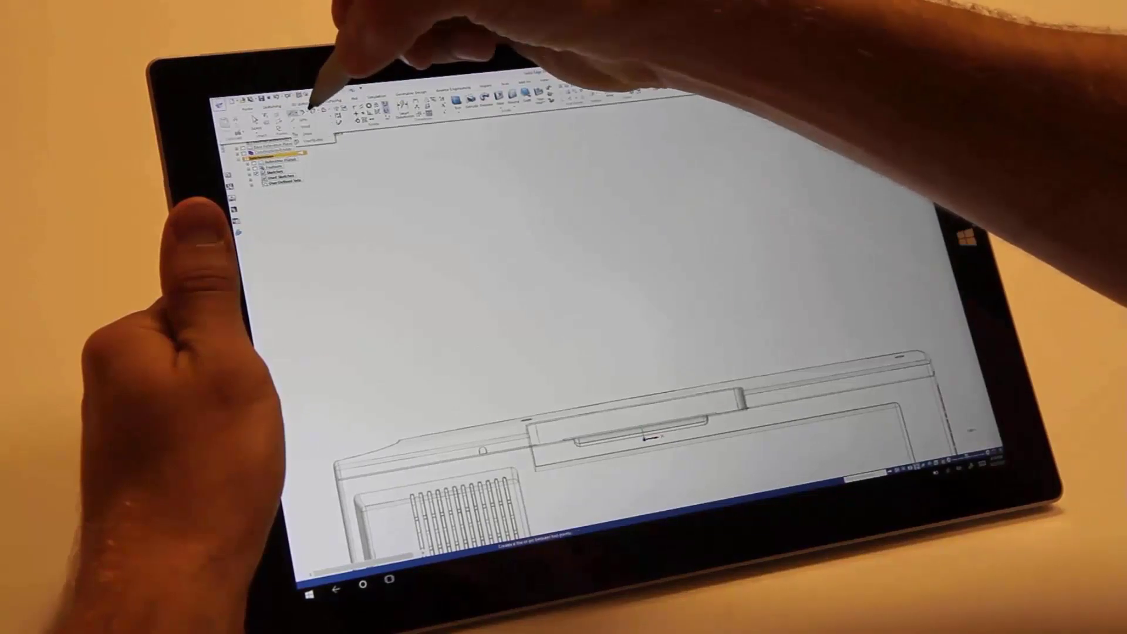
pyautogui.click(310, 104)
pyautogui.moveTo(433, 225)
pyautogui.mouseDown()
pyautogui.moveTo(399, 249)
pyautogui.moveTo(470, 293)
pyautogui.moveTo(431, 225)
pyautogui.mouseUp()
pyautogui.moveTo(529, 212)
pyautogui.mouseDown()
pyautogui.moveTo(510, 287)
pyautogui.moveTo(574, 276)
pyautogui.moveTo(558, 234)
pyautogui.moveTo(527, 212)
pyautogui.mouseUp()
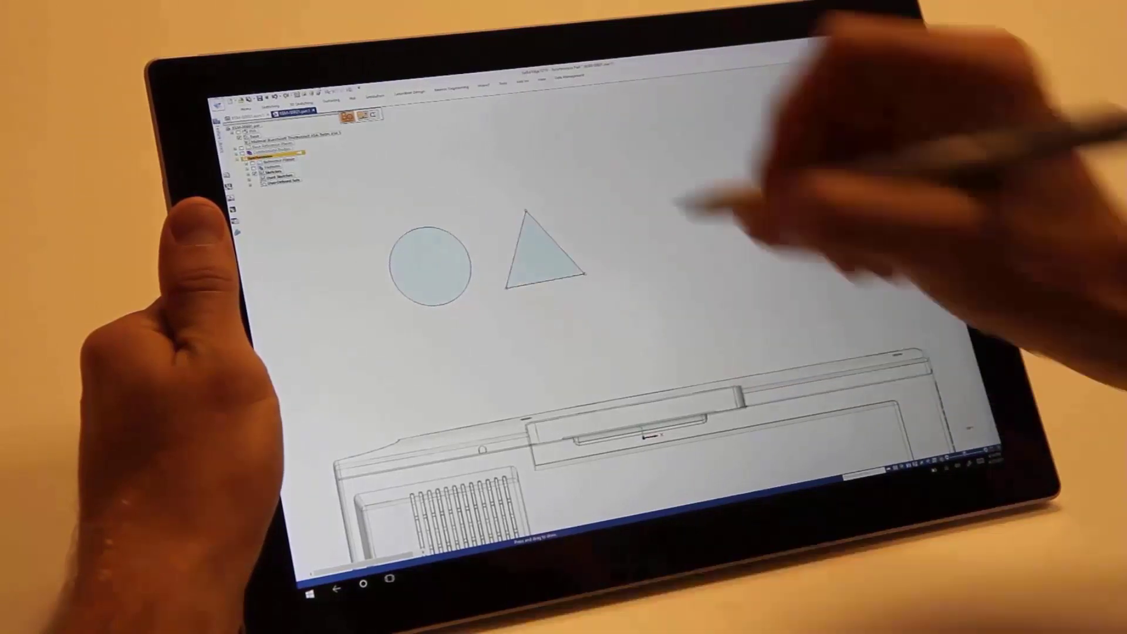
pyautogui.moveTo(593, 202)
pyautogui.mouseDown()
pyautogui.moveTo(609, 257)
pyautogui.moveTo(639, 271)
pyautogui.moveTo(669, 267)
pyautogui.moveTo(663, 201)
pyautogui.moveTo(594, 201)
pyautogui.mouseUp()
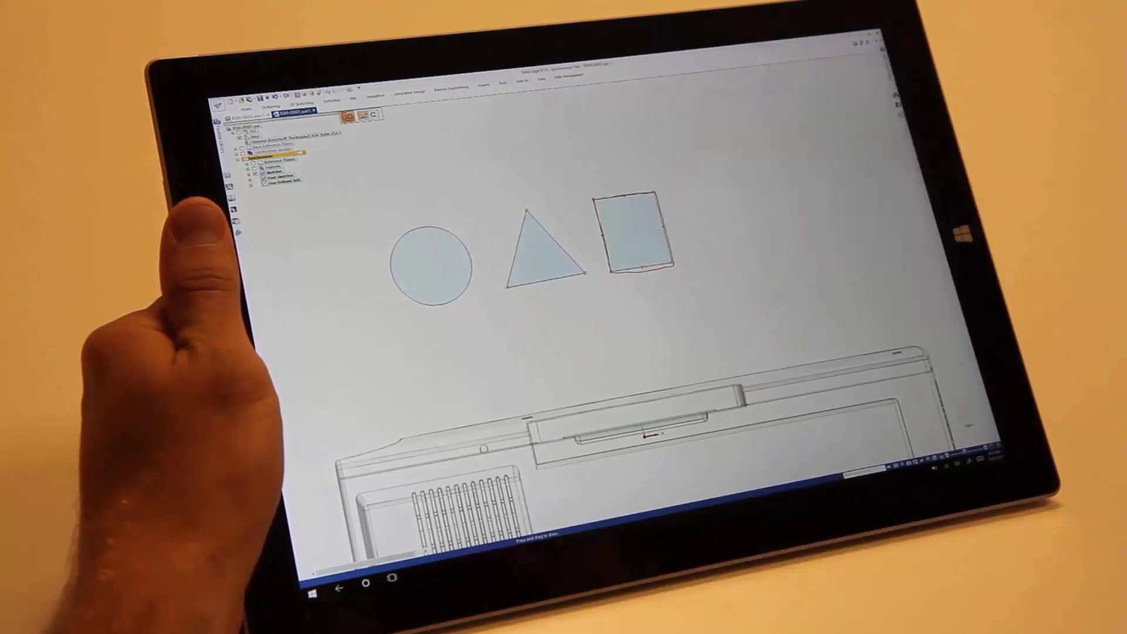
pyautogui.moveTo(709, 184)
pyautogui.mouseDown()
pyautogui.moveTo(697, 210)
pyautogui.moveTo(712, 244)
pyautogui.moveTo(726, 188)
pyautogui.moveTo(712, 179)
pyautogui.mouseUp()
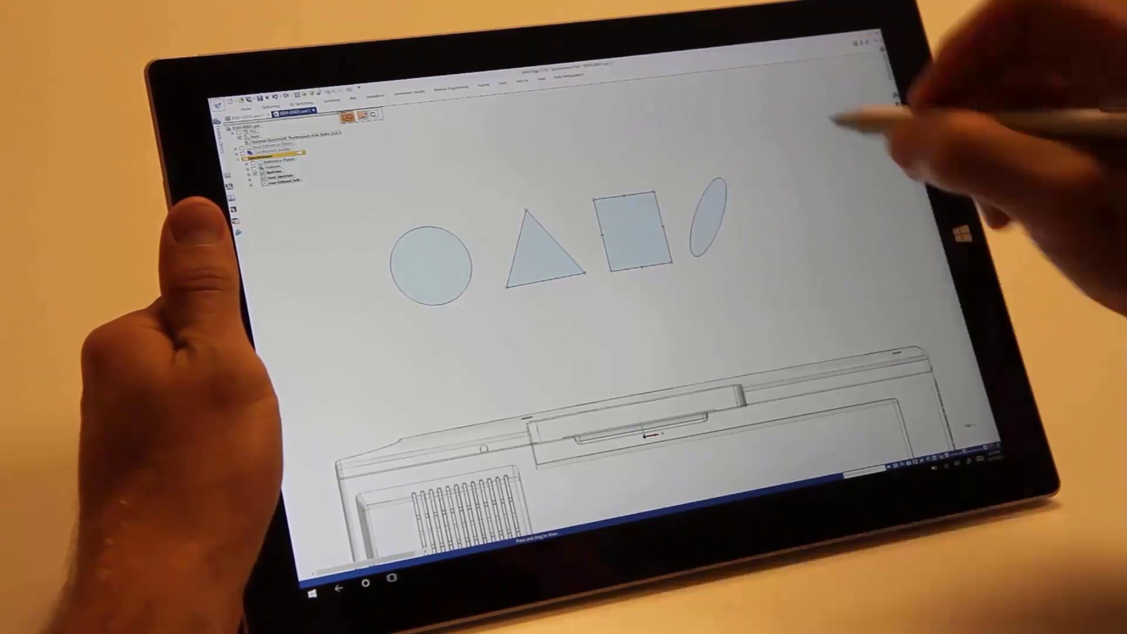
pyautogui.moveTo(781, 169)
pyautogui.mouseDown()
pyautogui.moveTo(770, 224)
pyautogui.moveTo(738, 240)
pyautogui.mouseUp()
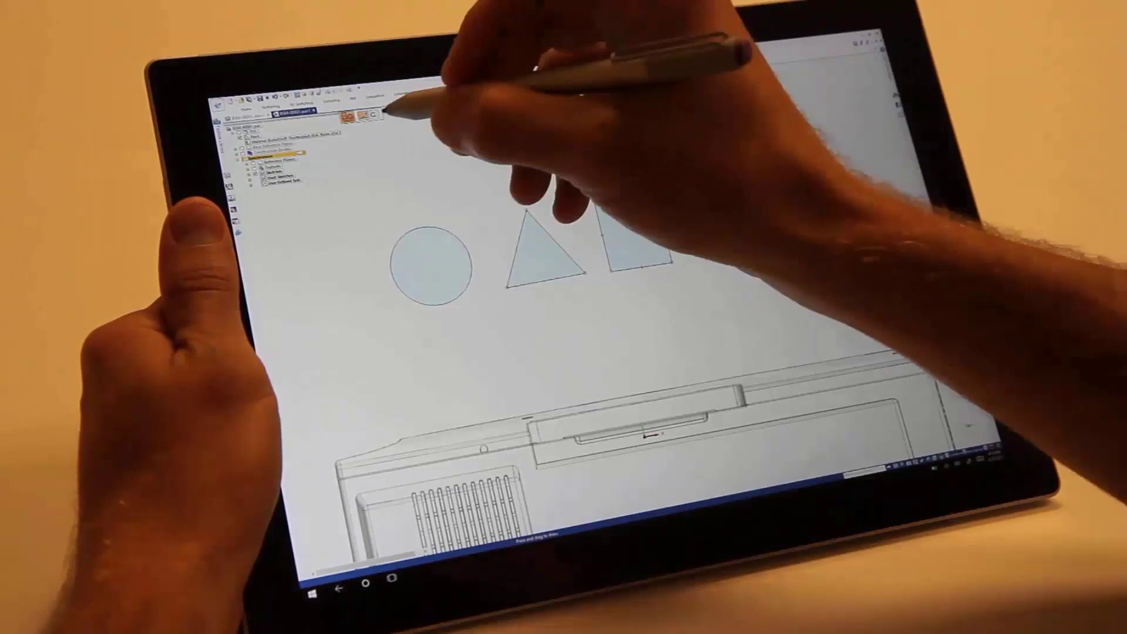
# Erase all the freehand shapes above the machine outline
pyautogui.click(373, 114)
pyautogui.moveTo(414, 296)
pyautogui.mouseDown()
pyautogui.moveTo(565, 218)
pyautogui.moveTo(662, 207)
pyautogui.mouseUp()
pyautogui.moveTo(666, 271); pyautogui.dragTo(757, 200)
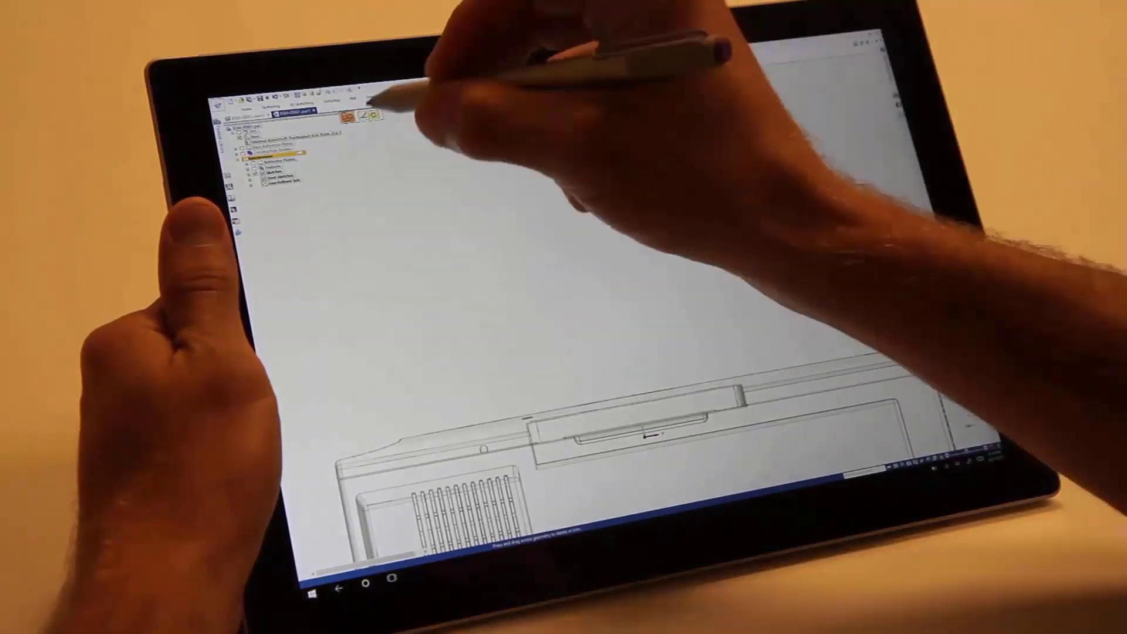
# Sketch freehand lines along the handle recess at the machine's upper edge to form a closed, stepped profile
pyautogui.click(361, 114)
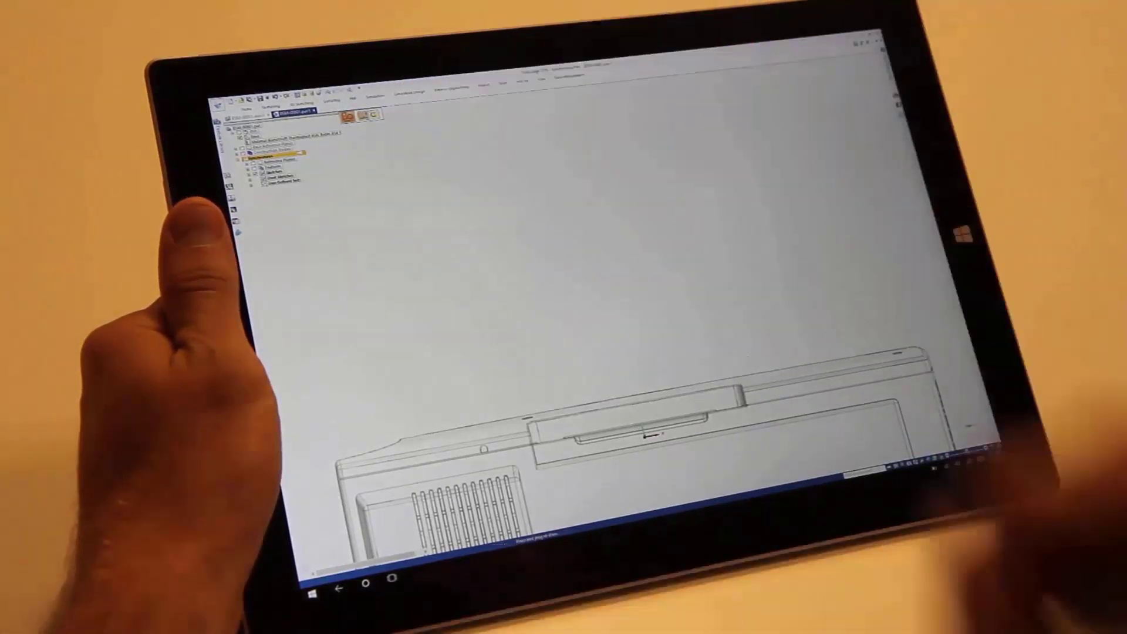
pyautogui.moveTo(474, 395); pyautogui.dragTo(828, 383)
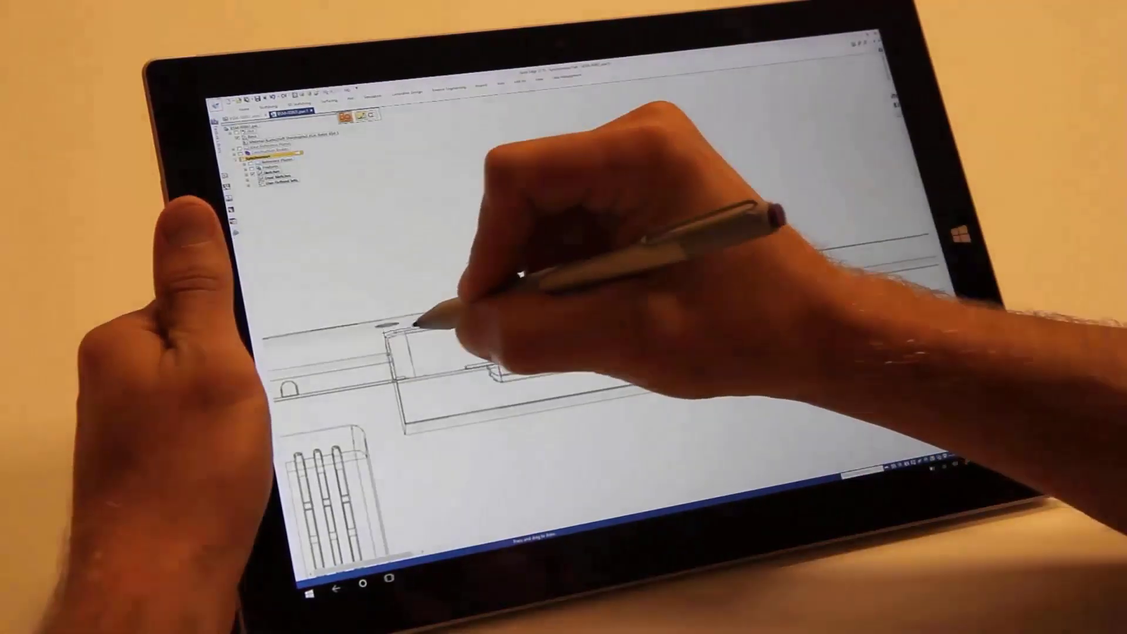
pyautogui.moveTo(416, 323); pyautogui.dragTo(836, 261)
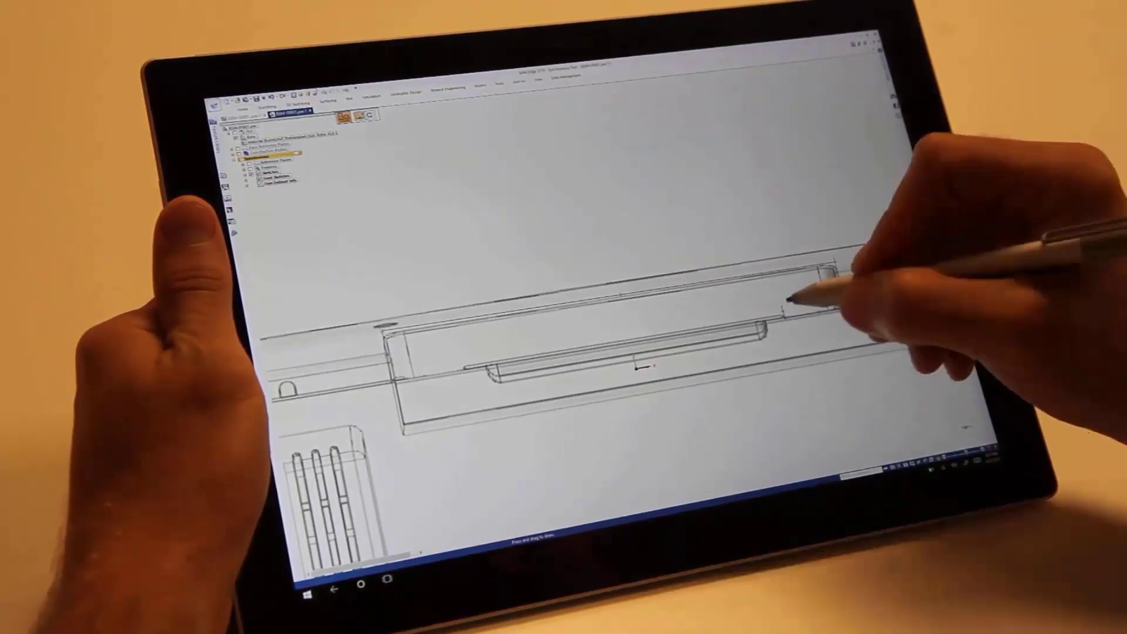
pyautogui.moveTo(699, 320); pyautogui.dragTo(461, 357)
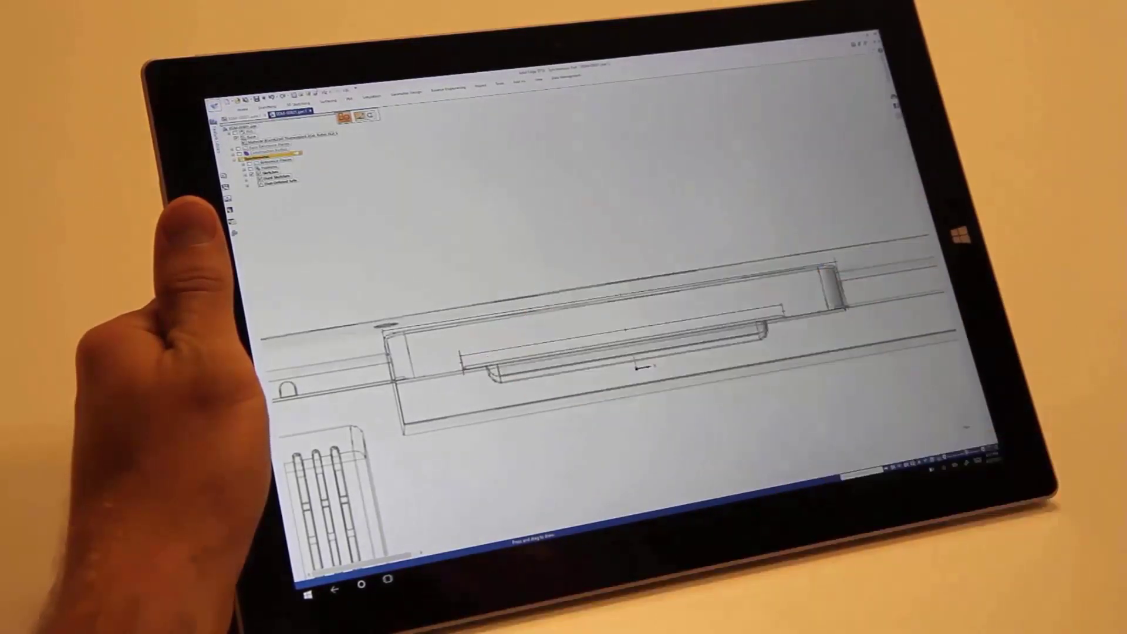
pyautogui.moveTo(467, 366); pyautogui.dragTo(406, 376)
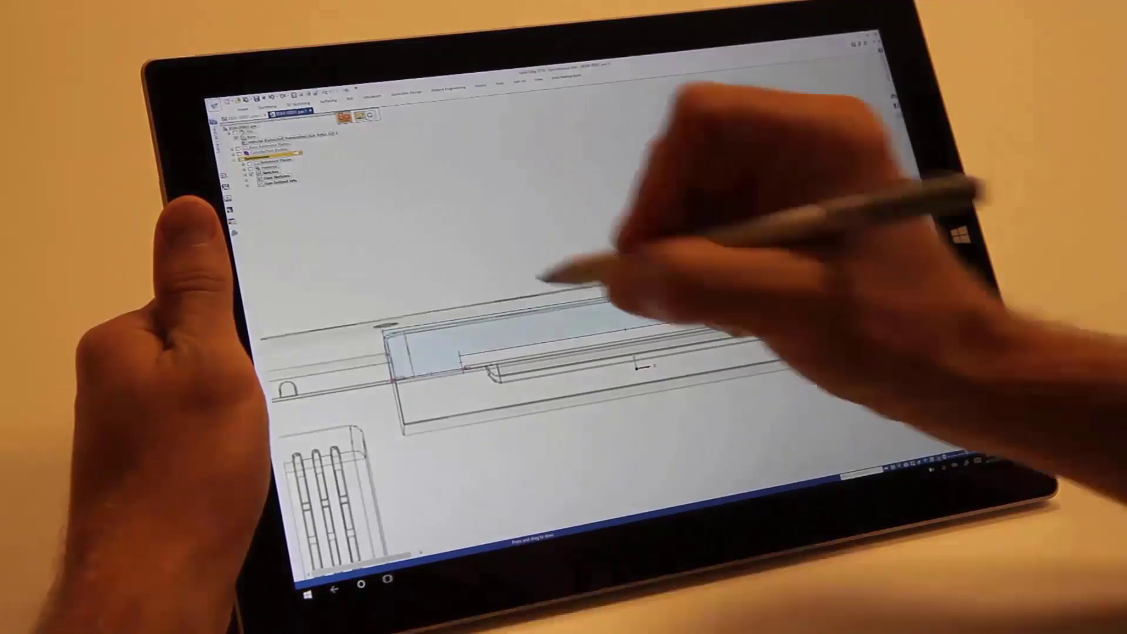
# Draw three freehand circles spaced along the recess profile and trim the segments crossing inside it
pyautogui.moveTo(495, 307)
pyautogui.mouseDown()
pyautogui.moveTo(490, 342)
pyautogui.moveTo(518, 316)
pyautogui.moveTo(496, 308)
pyautogui.mouseUp()
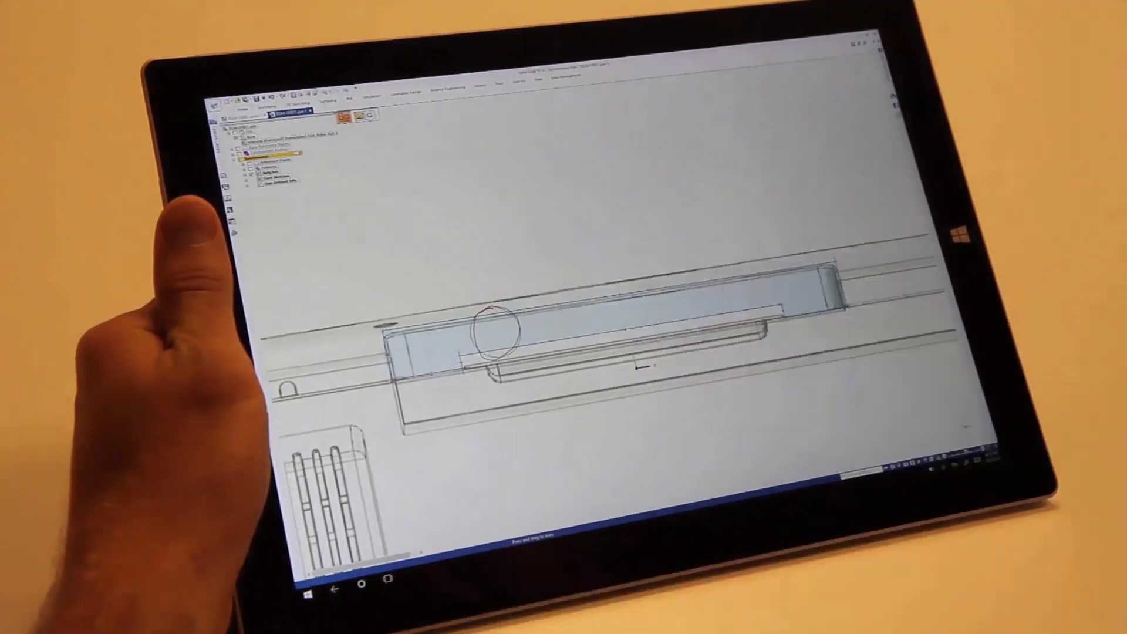
pyautogui.moveTo(626, 288)
pyautogui.mouseDown()
pyautogui.moveTo(603, 308)
pyautogui.moveTo(627, 287)
pyautogui.mouseUp()
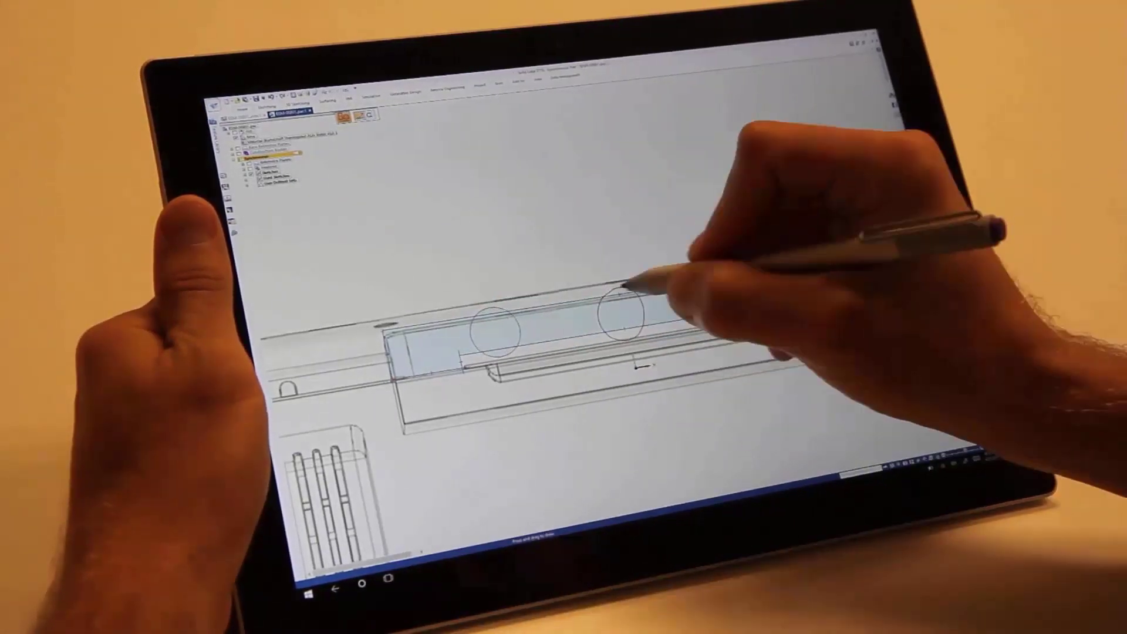
pyautogui.moveTo(757, 265)
pyautogui.mouseDown()
pyautogui.moveTo(737, 289)
pyautogui.moveTo(754, 265)
pyautogui.mouseUp()
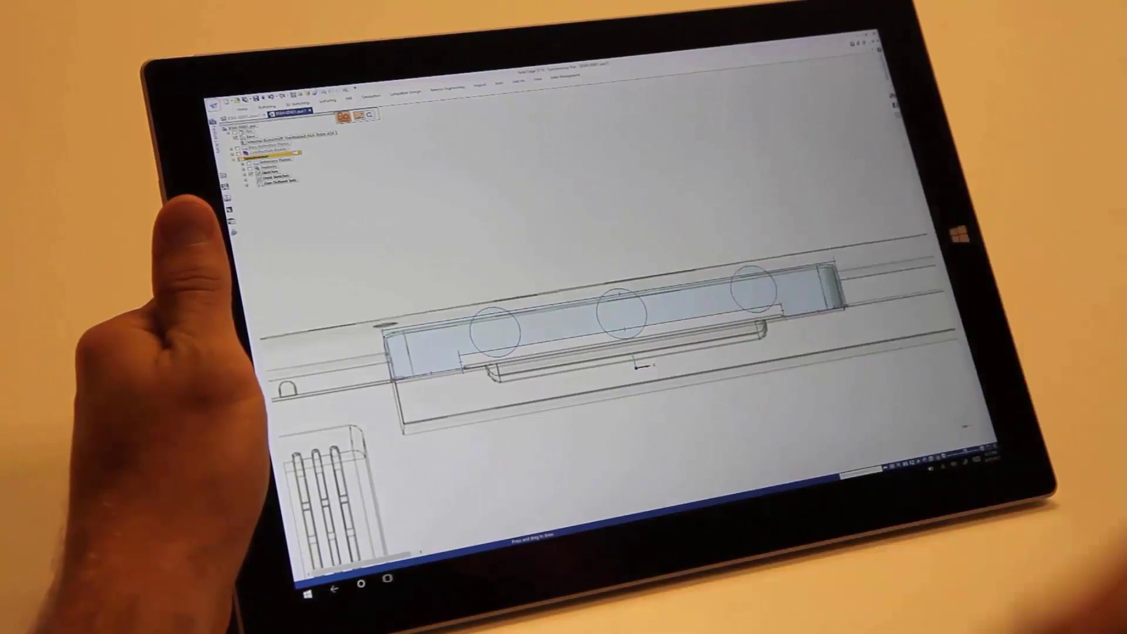
pyautogui.click(359, 115)
pyautogui.moveTo(464, 333)
pyautogui.mouseDown()
pyautogui.moveTo(581, 317)
pyautogui.moveTo(631, 332)
pyautogui.moveTo(748, 289)
pyautogui.moveTo(763, 303)
pyautogui.moveTo(789, 284)
pyautogui.mouseUp()
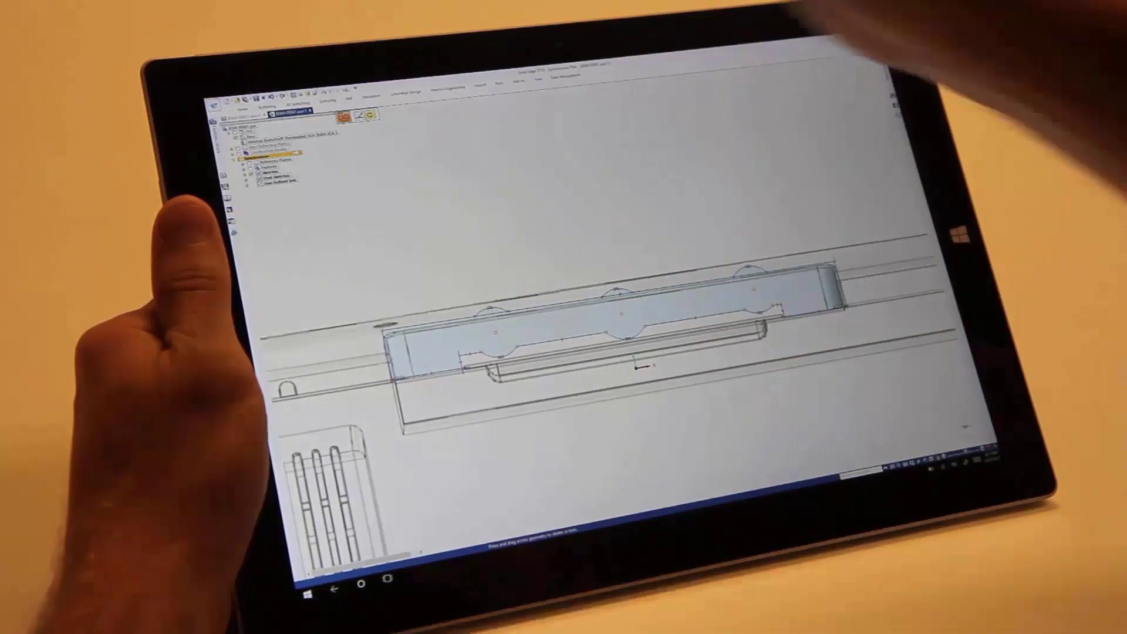
# Extrude the trimmed handle recess profile into a solid on the sewing machine cover
pyautogui.click(275, 105)
pyautogui.scroll(-3, 588, 328)
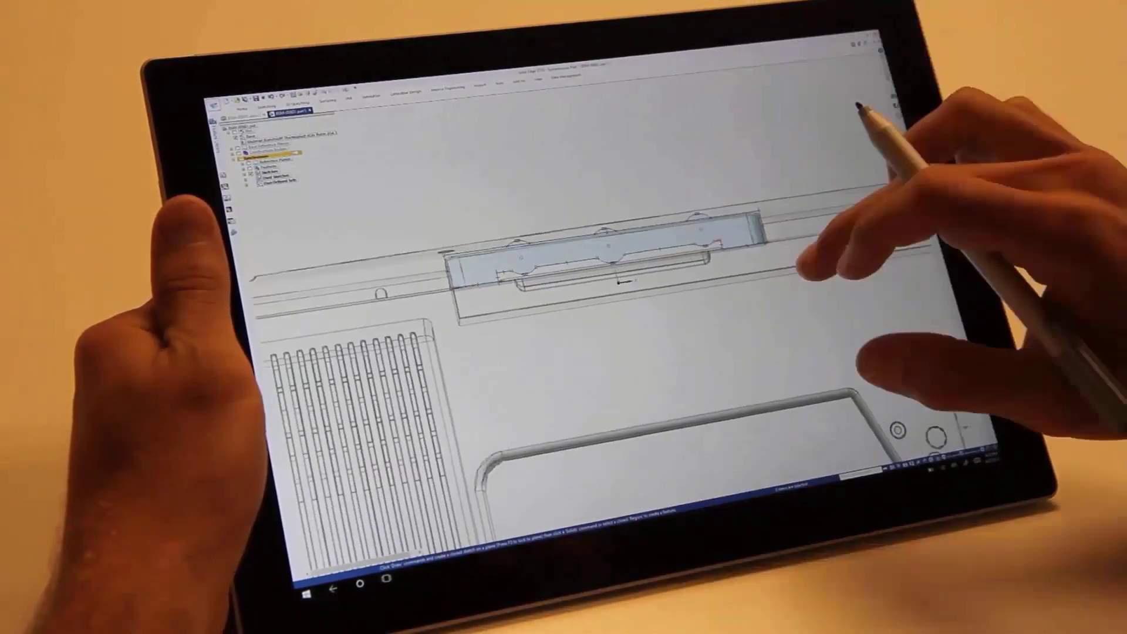
pyautogui.moveTo(863, 113); pyautogui.dragTo(887, 194, button='middle')
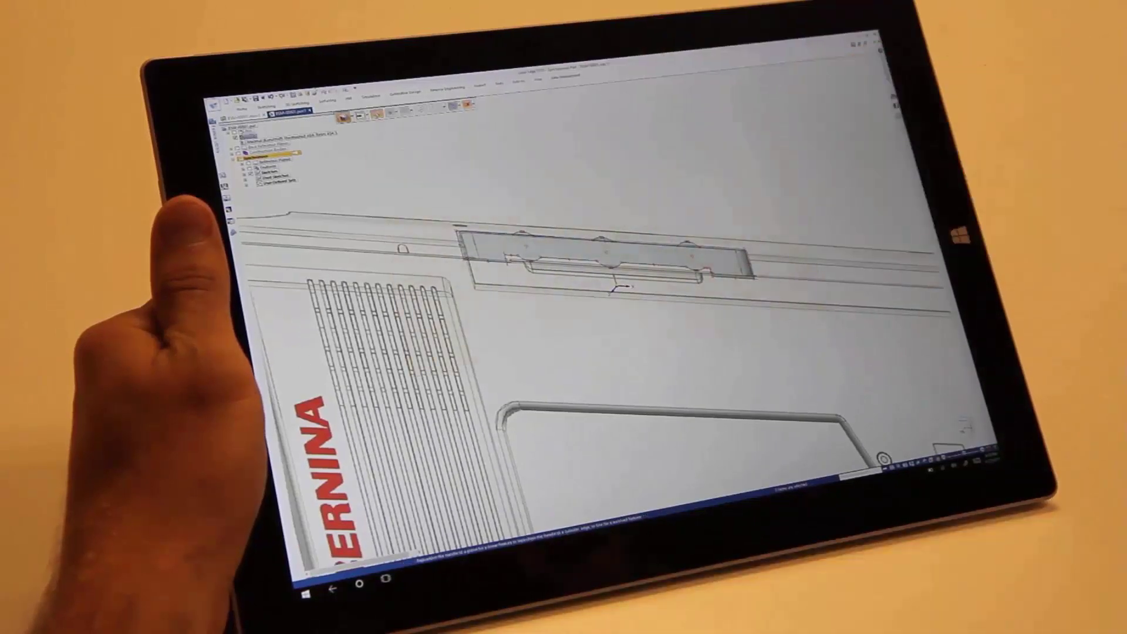
pyautogui.click(742, 261)
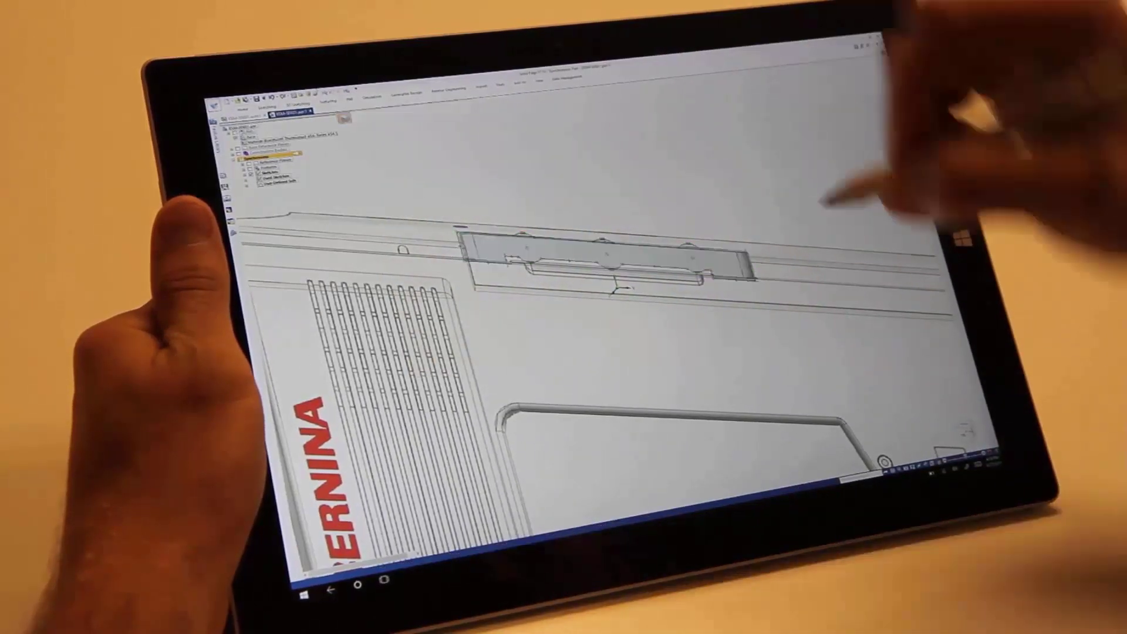
pyautogui.click(757, 229)
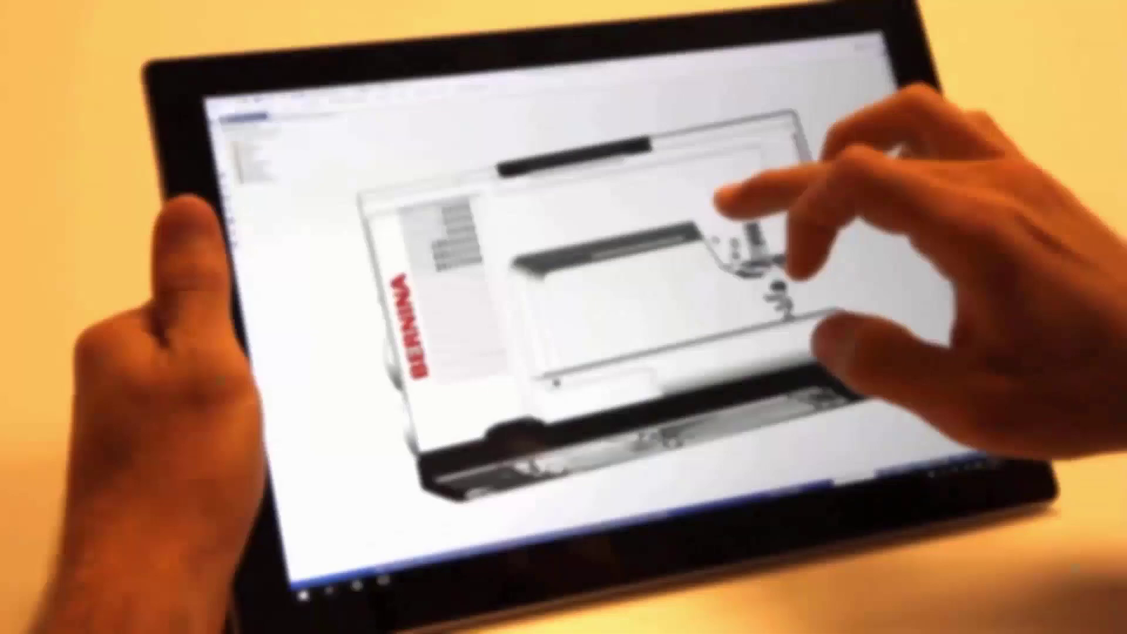
pyautogui.scroll(5, 655, 215)
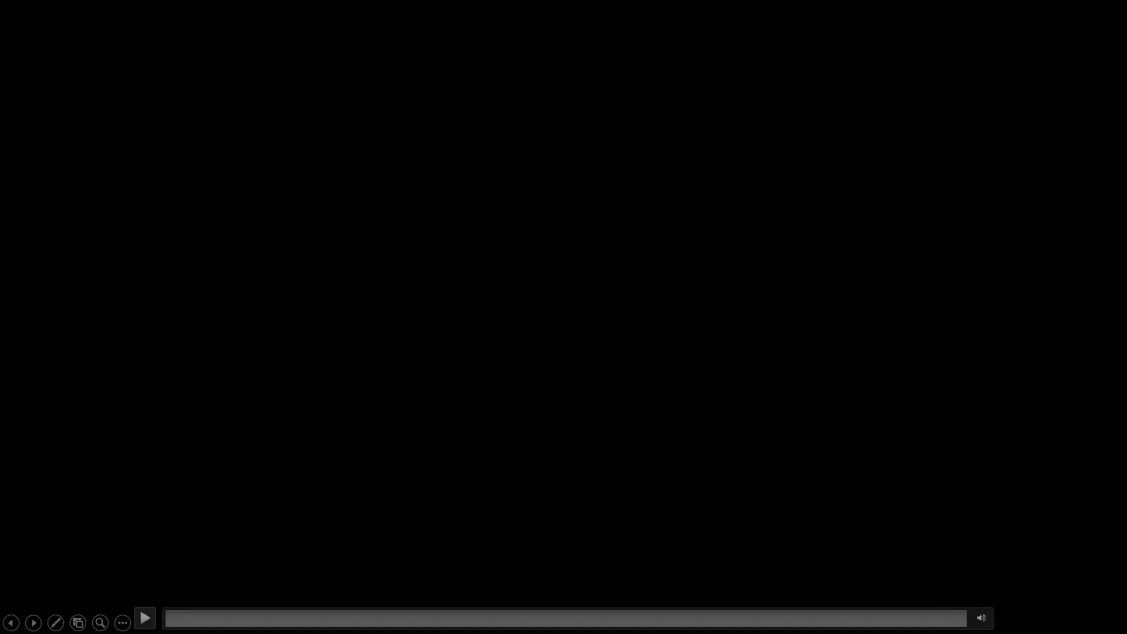
# Switch back to Solid Edge and collapse the BSM-00001/A-B880 Sewing Machine assembly tree
pyautogui.hotkey('alt', 'Tab')
pyautogui.scroll(-5, 420, 114)
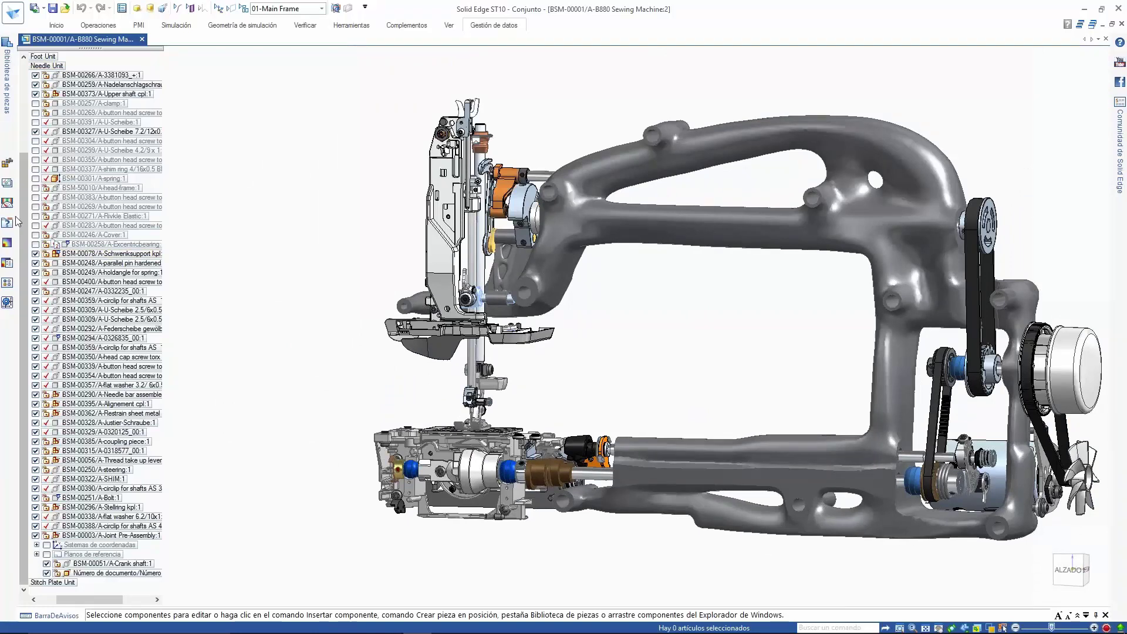
pyautogui.scroll(4, 24, 329)
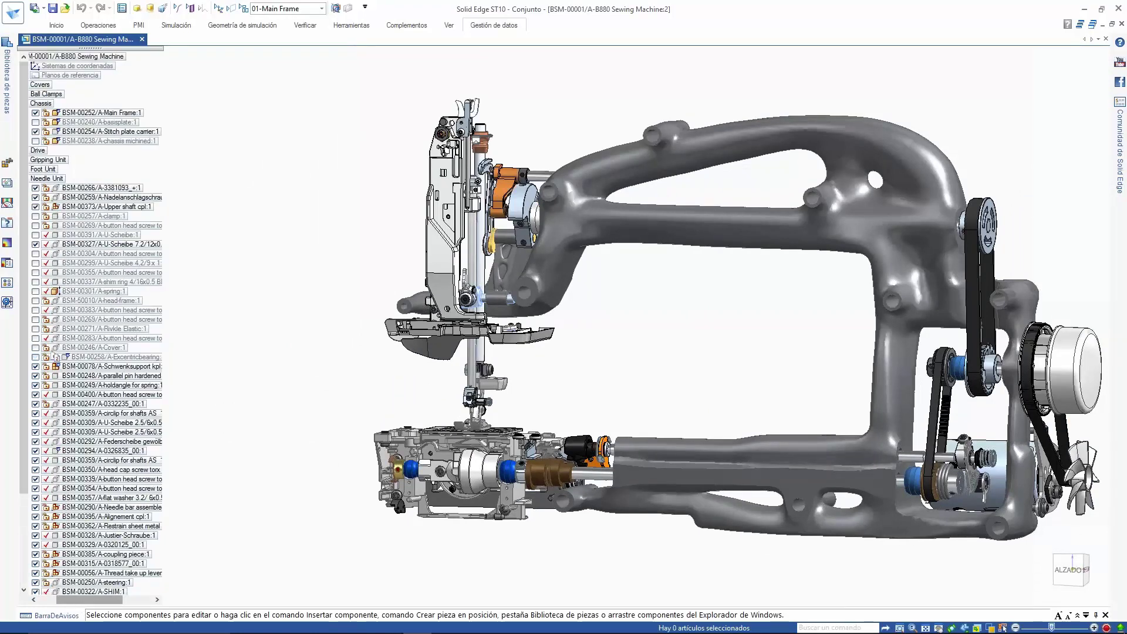
pyautogui.click(41, 600)
pyautogui.rightClick(63, 57)
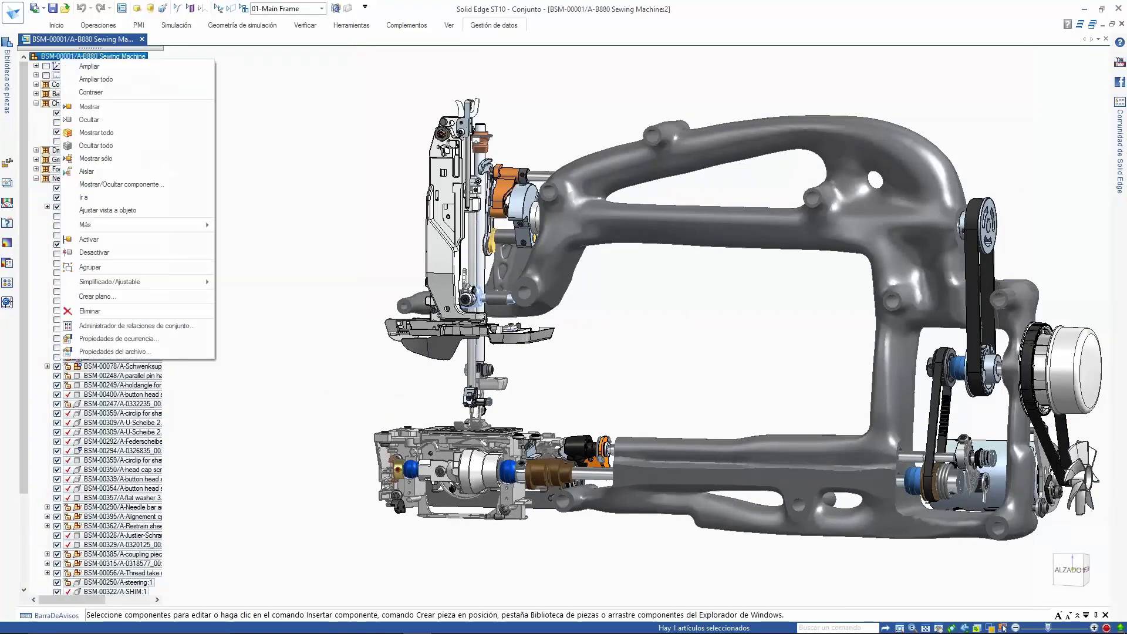
pyautogui.click(94, 92)
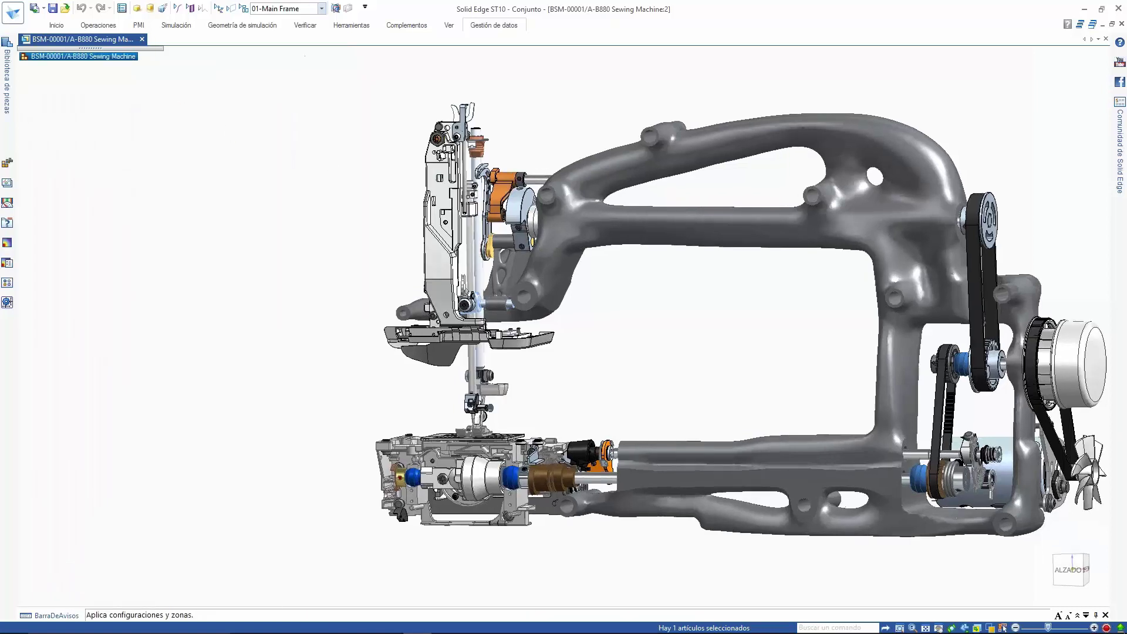
# Apply the 00-ALL PARTS display configuration to the sewing machine assembly
pyautogui.click(321, 8)
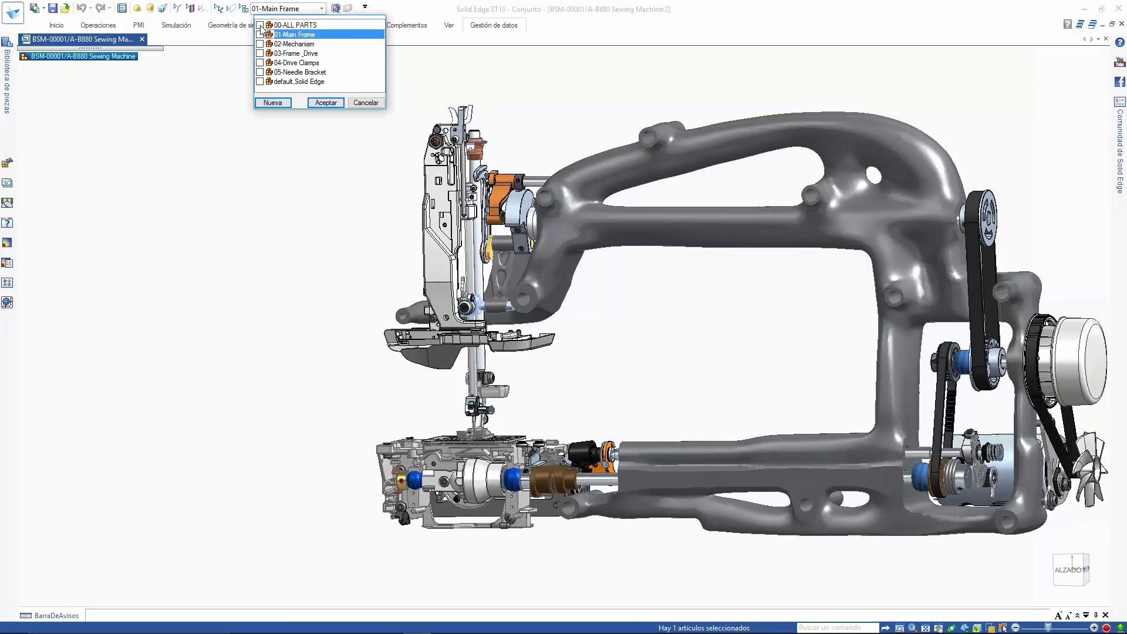
pyautogui.click(317, 102)
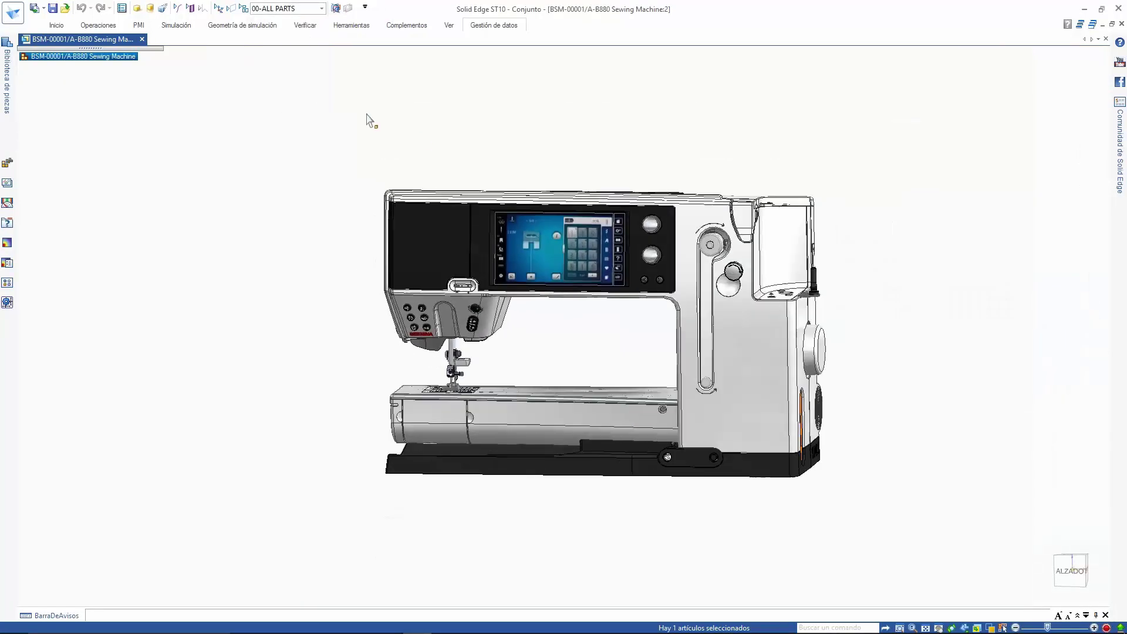
# Apply the 03-Frame & Drive display configuration and open the file search of the parts library
pyautogui.click(322, 8)
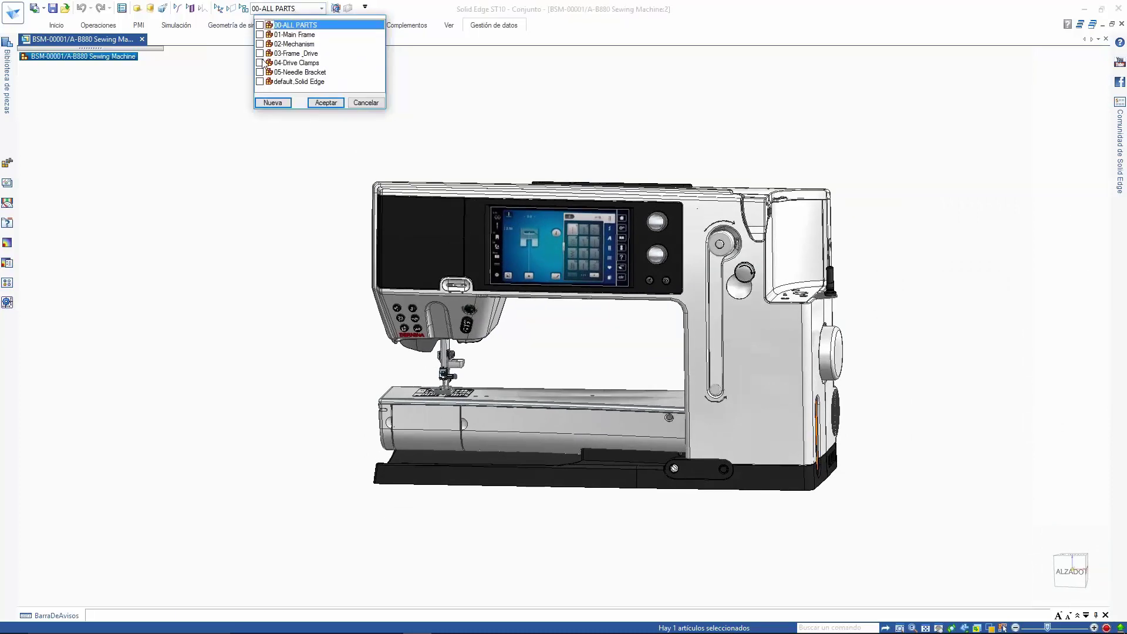
pyautogui.click(326, 103)
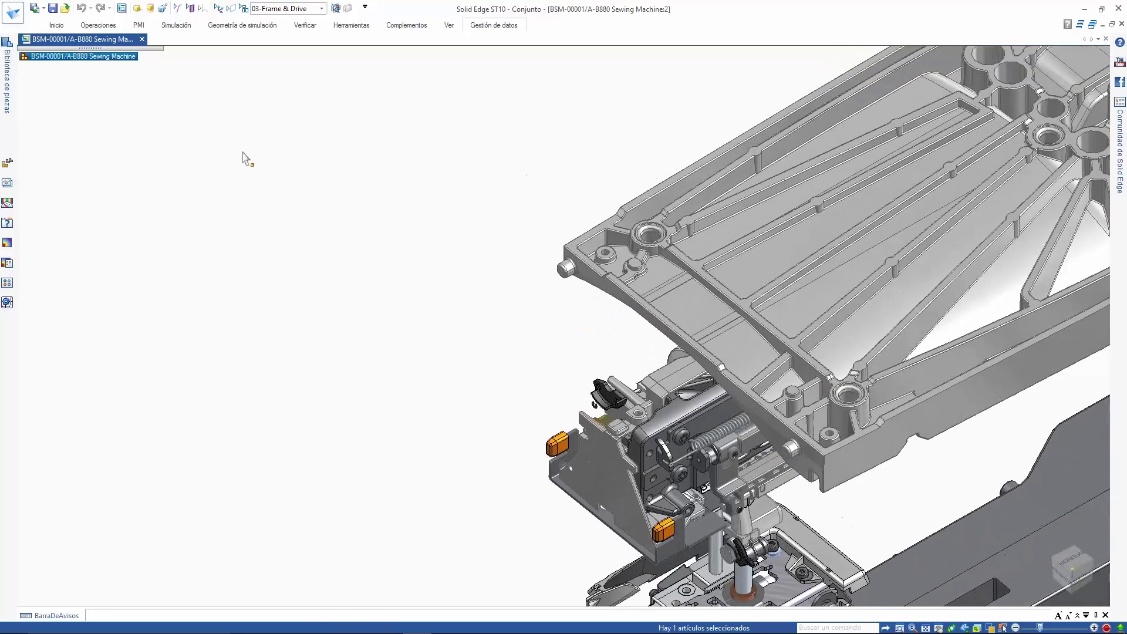
pyautogui.moveTo(5, 83)
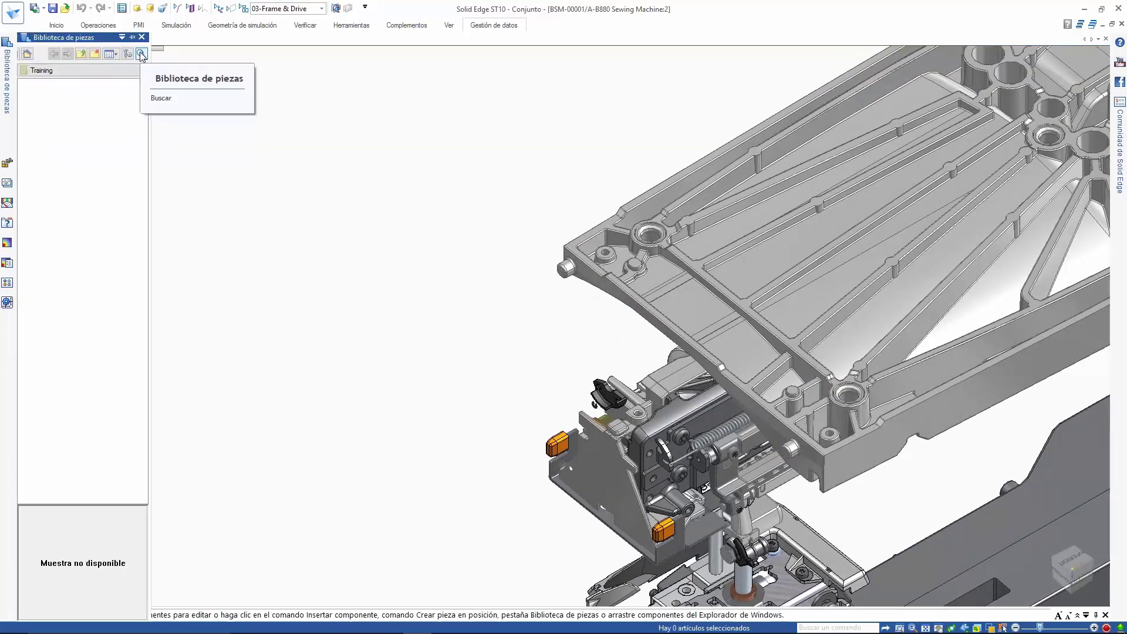
pyautogui.click(27, 54)
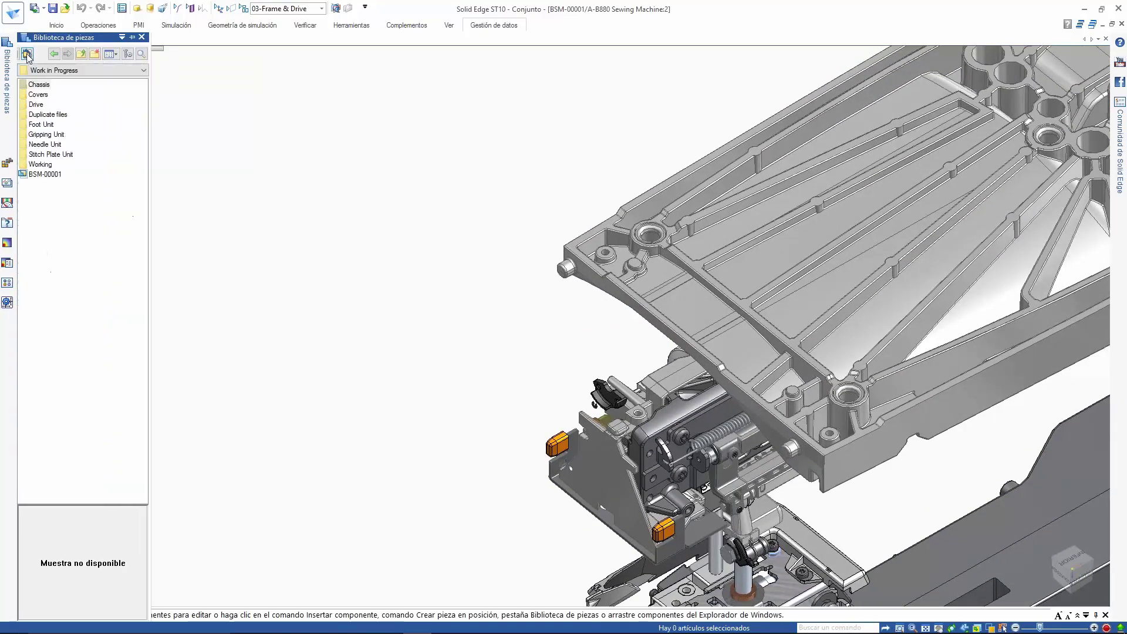
pyautogui.click(142, 54)
# Search the C:\Bernina B880\ folder and its subfolders for files whose Título property contains *goma*
pyautogui.click(448, 219)
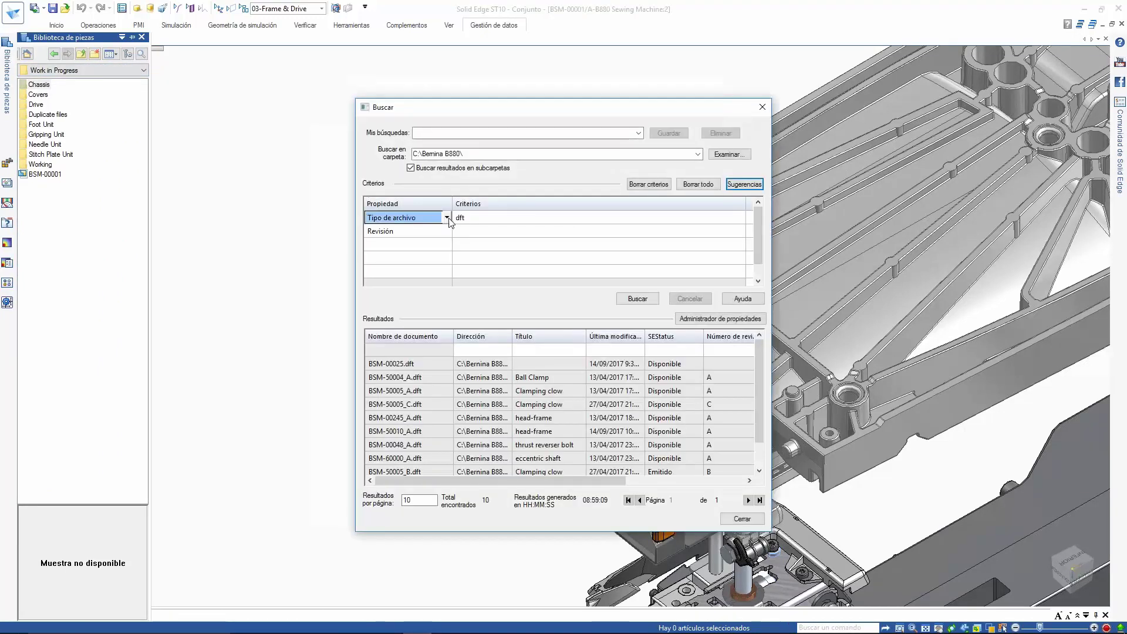
pyautogui.click(448, 219)
pyautogui.moveTo(488, 270); pyautogui.dragTo(486, 449)
pyautogui.click(398, 459)
pyautogui.click(502, 219)
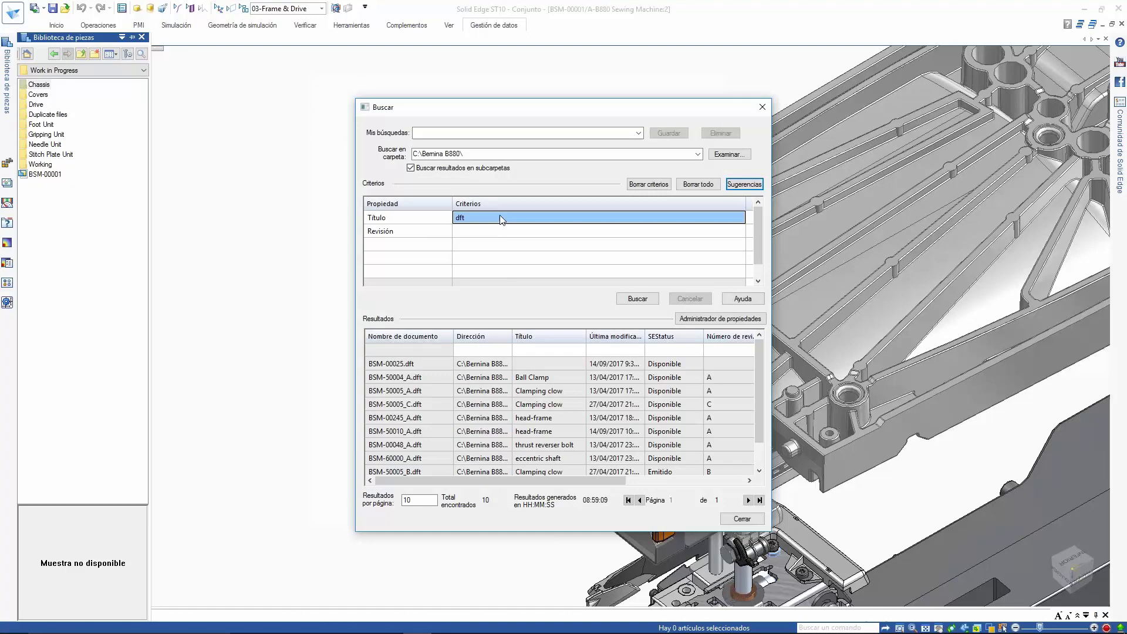
pyautogui.write('*')
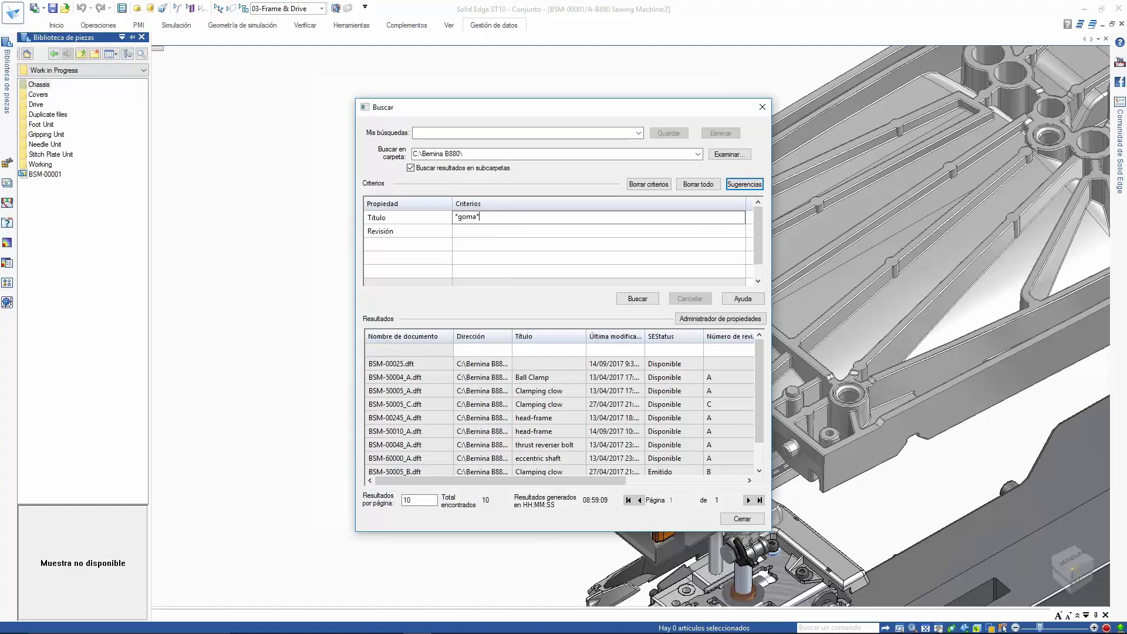
pyautogui.press('Return')
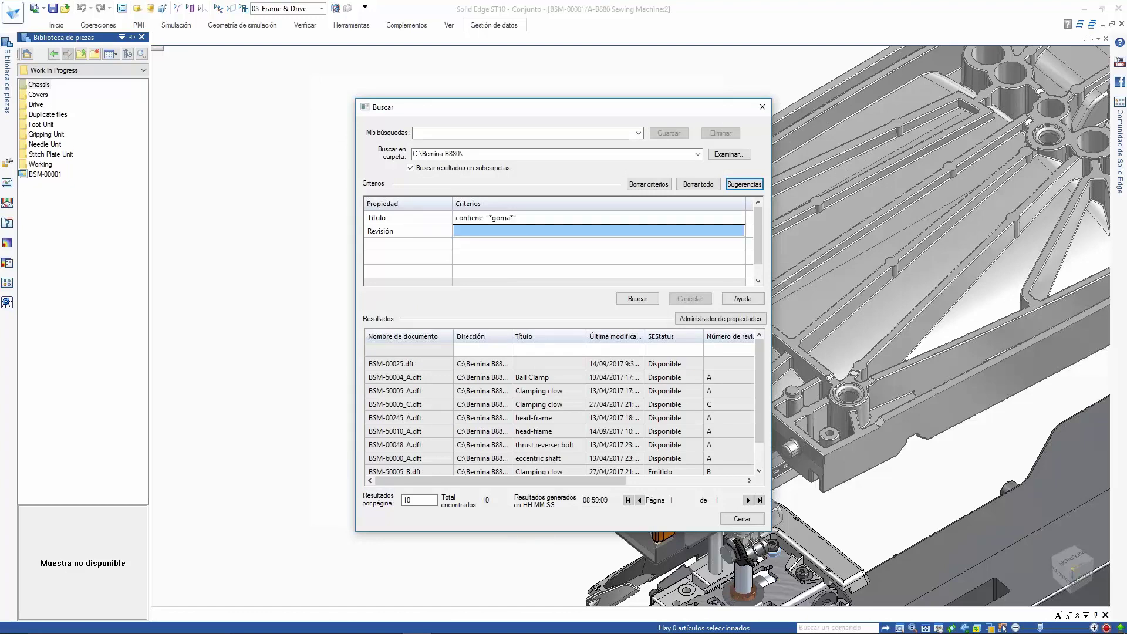
pyautogui.click(636, 299)
# Insert the found part BSM-00256.par (Pie de goma) and assemble it into the round corner recess on the base plate's underside
pyautogui.moveTo(479, 117); pyautogui.dragTo(347, 48)
pyautogui.click(351, 310)
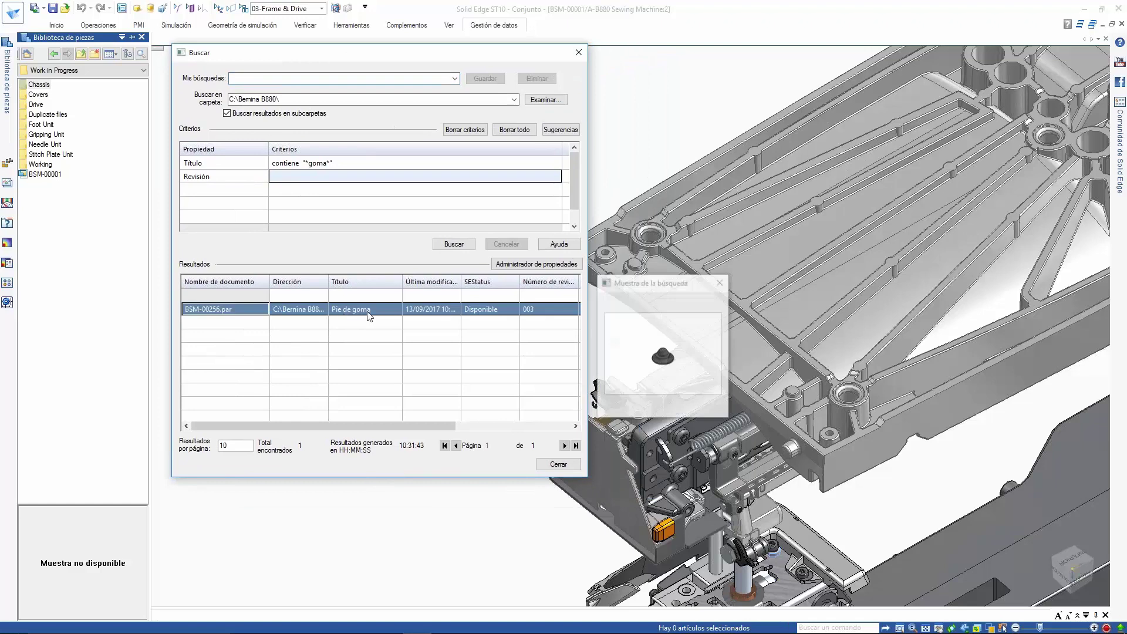
pyautogui.doubleClick(356, 314)
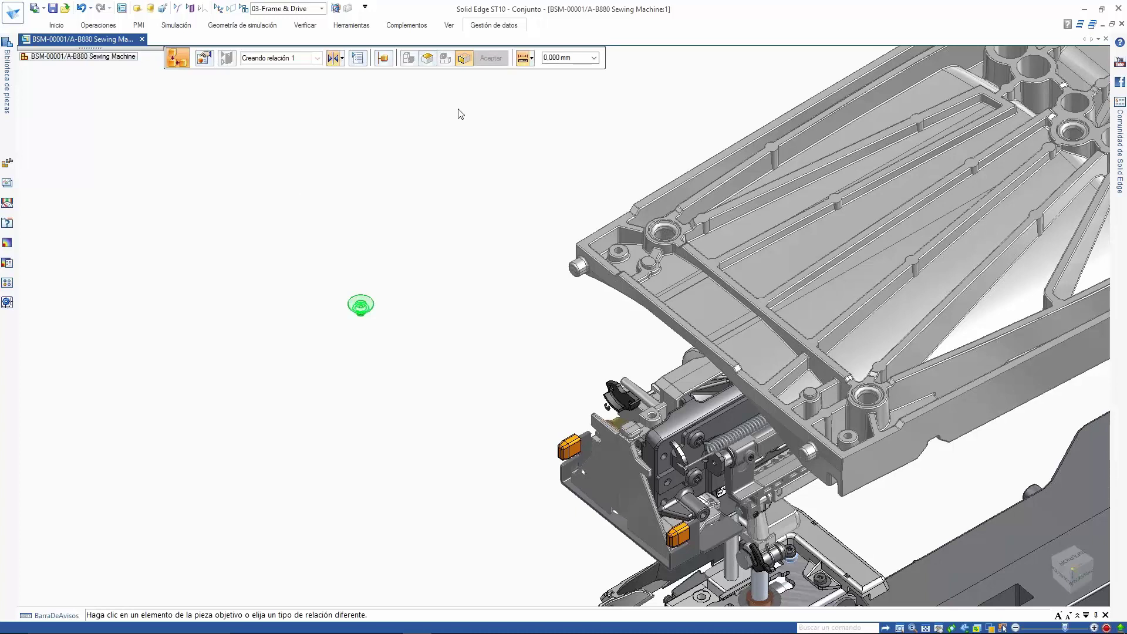
pyautogui.scroll(4, 648, 246)
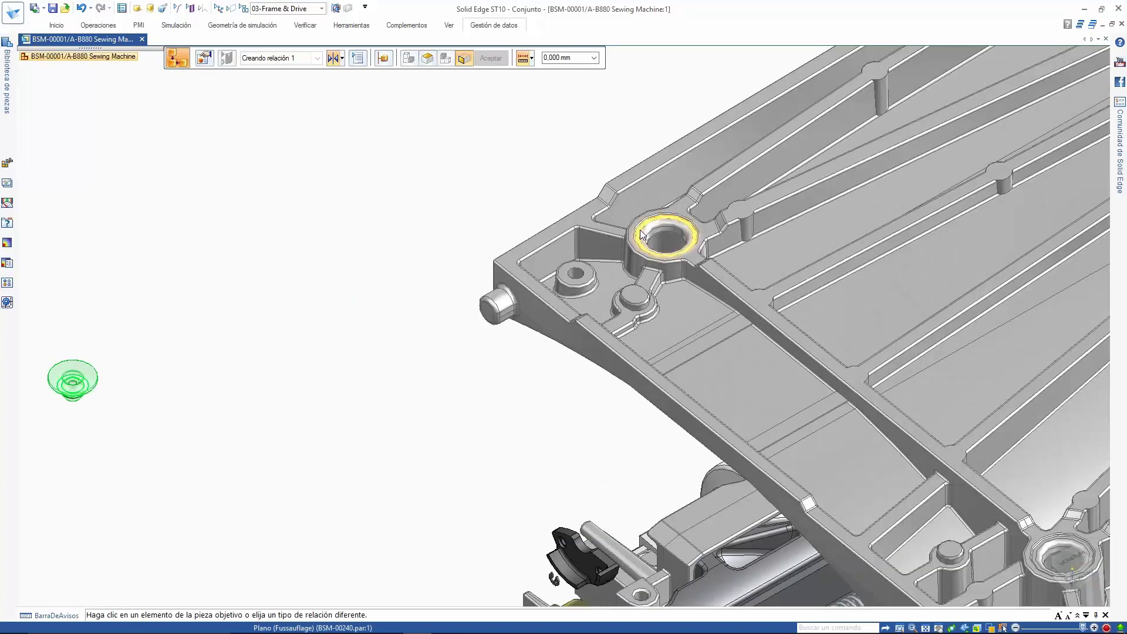
pyautogui.click(642, 235)
pyautogui.scroll(3, 589, 285)
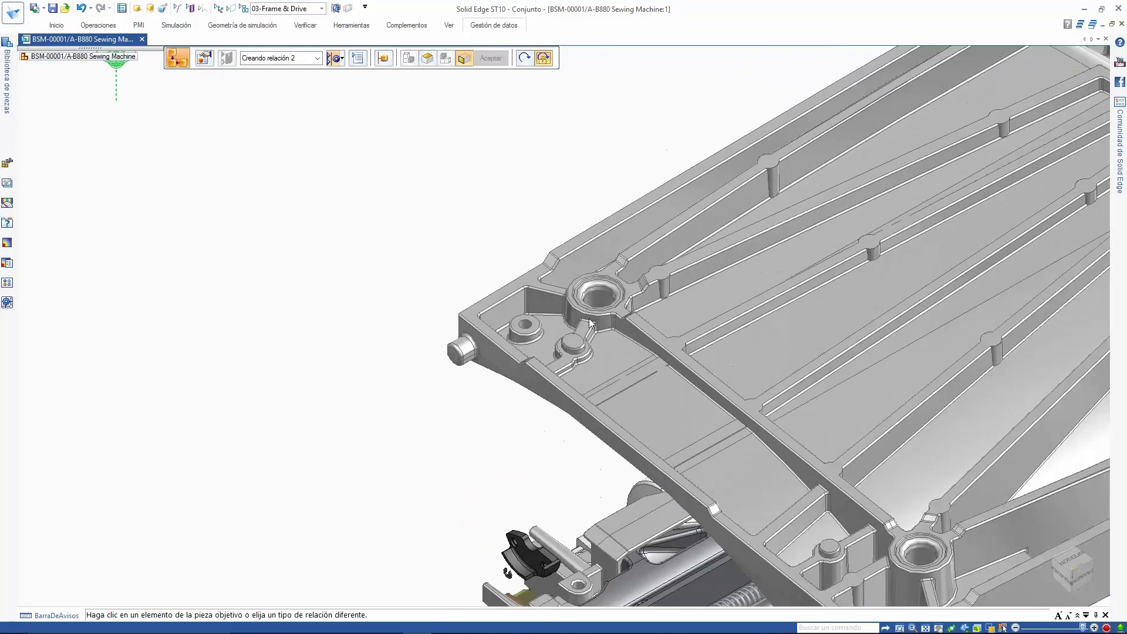
pyautogui.click(599, 269)
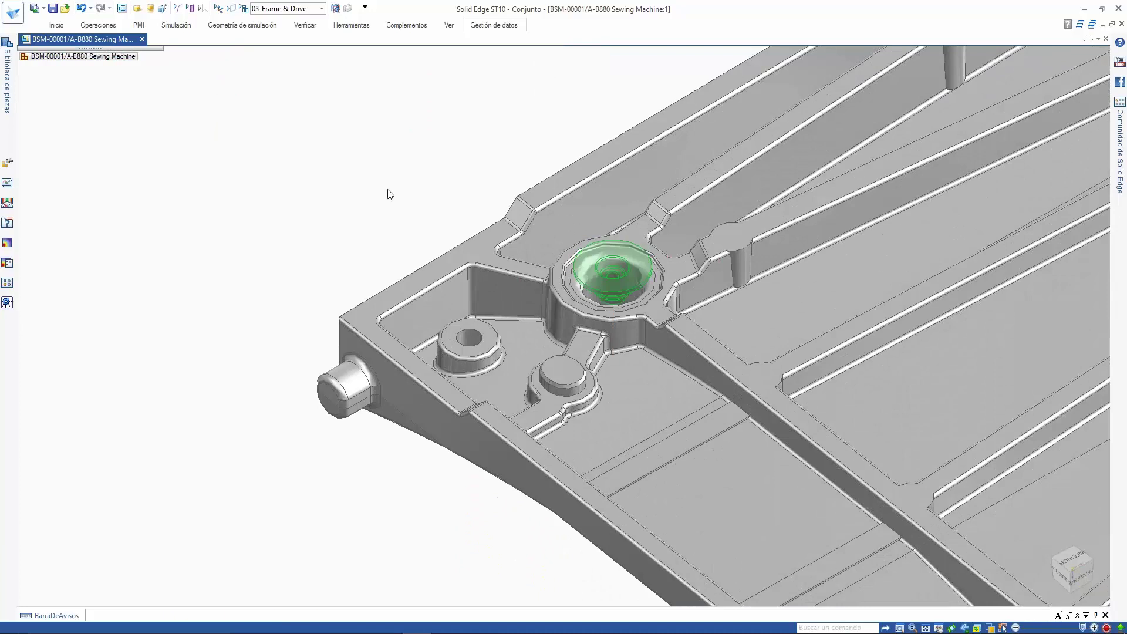
# Select the placed rubber foot and start replacing it with a copy of the part
pyautogui.scroll(-4, 379, 181)
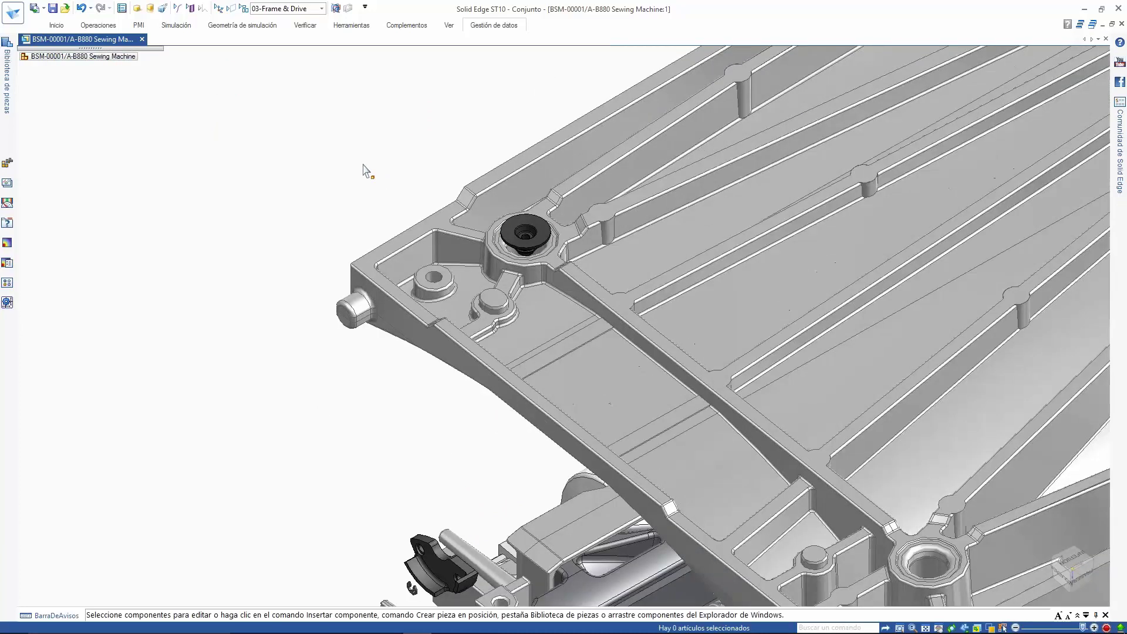
pyautogui.scroll(-5, 459, 289)
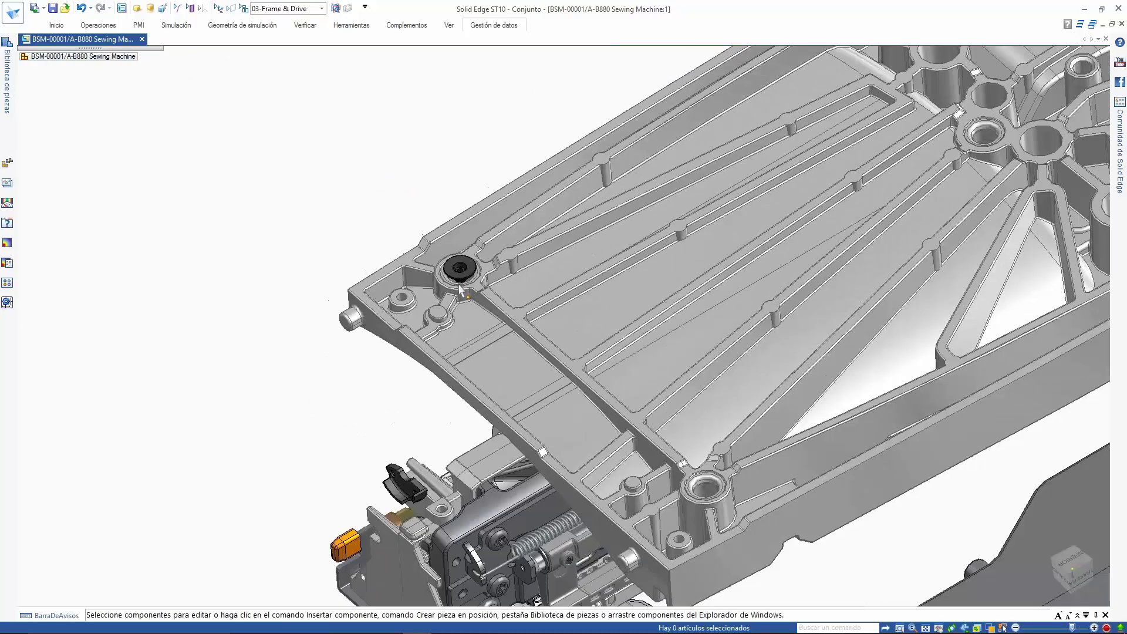
pyautogui.moveTo(459, 289); pyautogui.dragTo(482, 257, button='middle')
pyautogui.scroll(7, 483, 257)
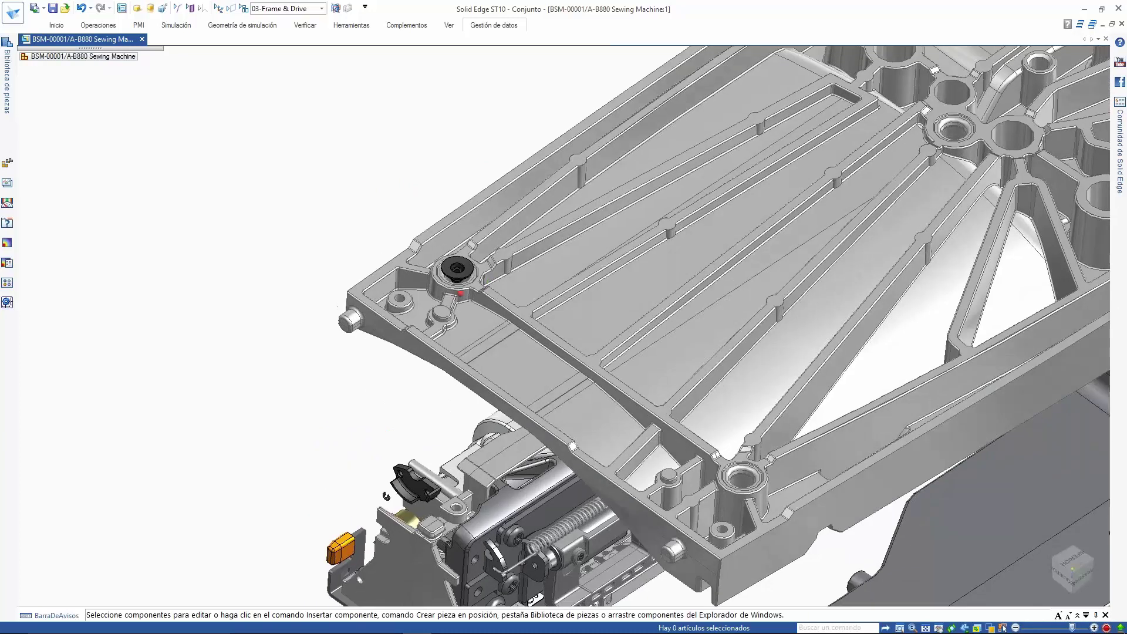
pyautogui.scroll(-5, 555, 317)
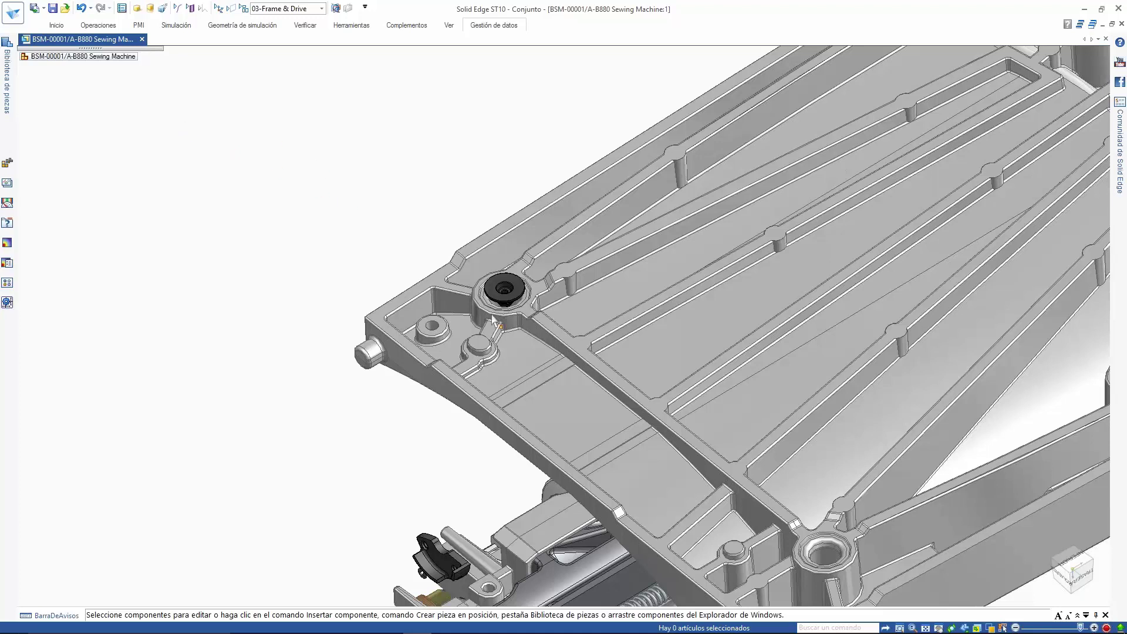
pyautogui.click(504, 296)
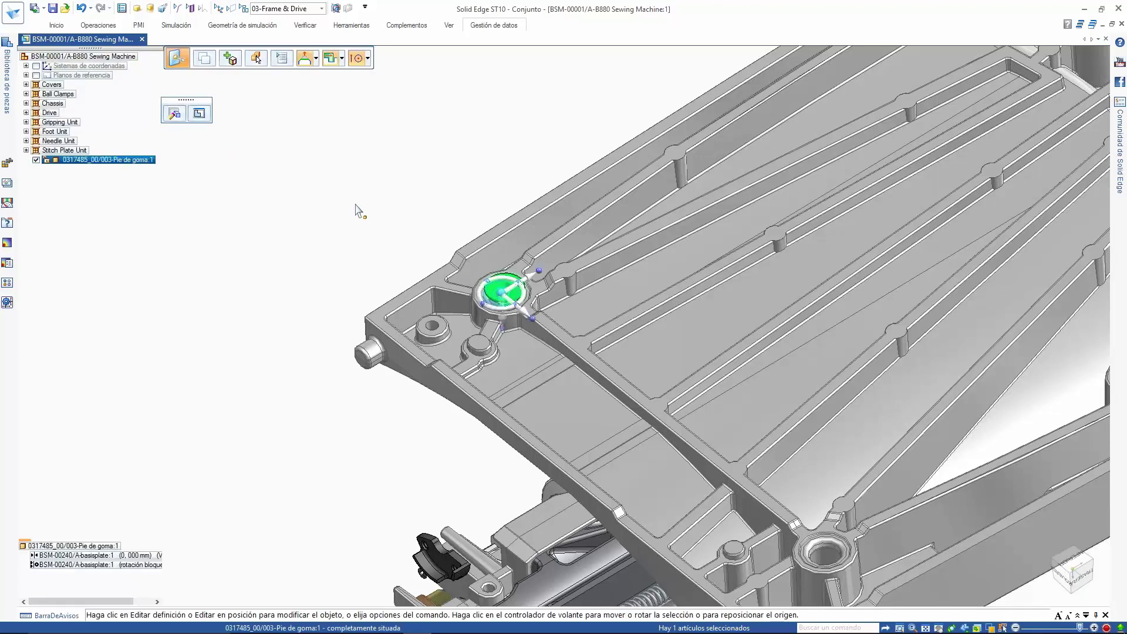
pyautogui.click(56, 25)
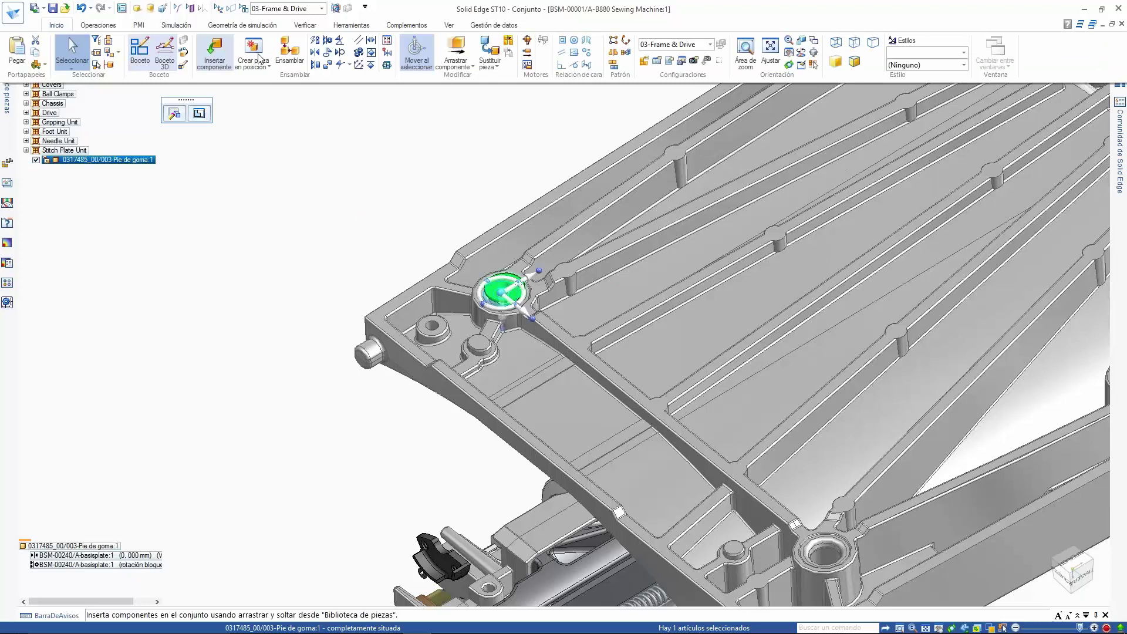
pyautogui.click(490, 65)
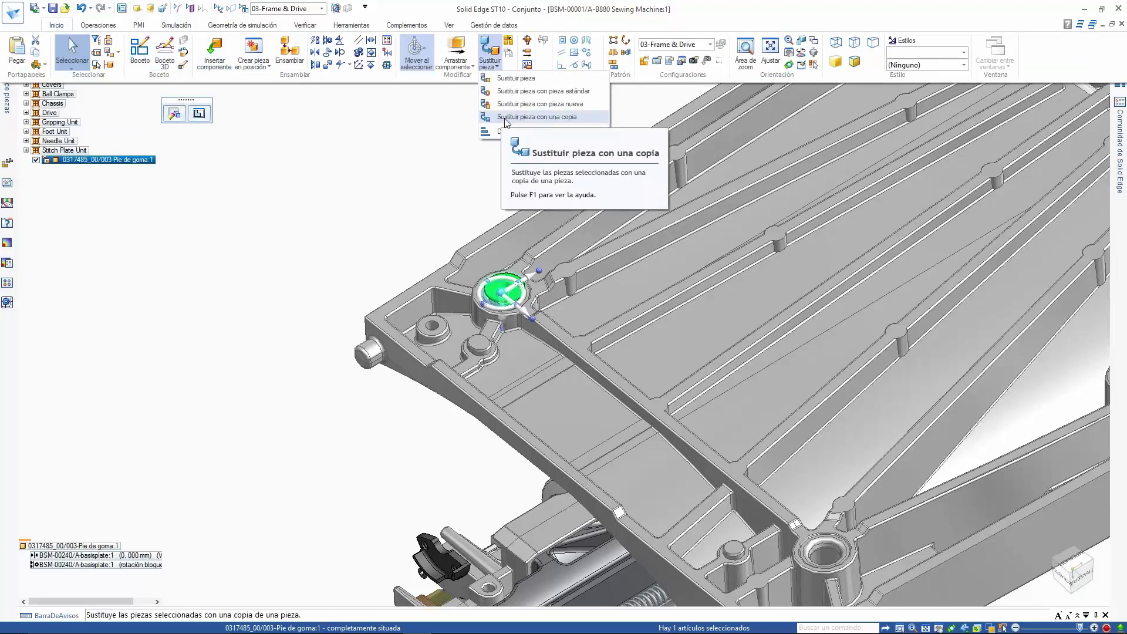
pyautogui.click(521, 117)
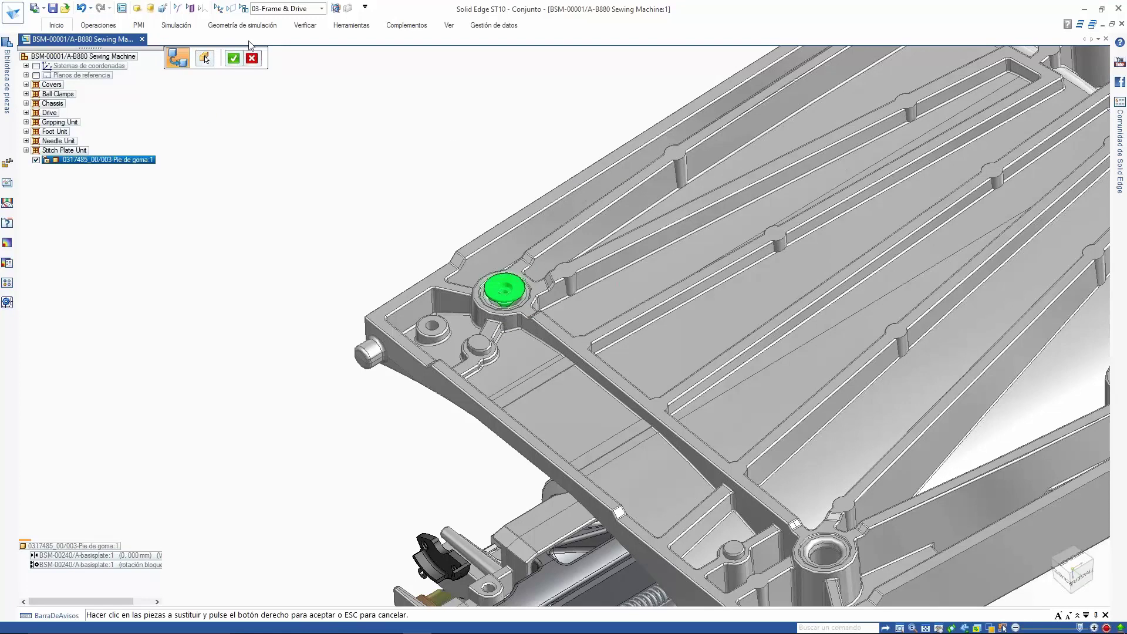
pyautogui.click(235, 58)
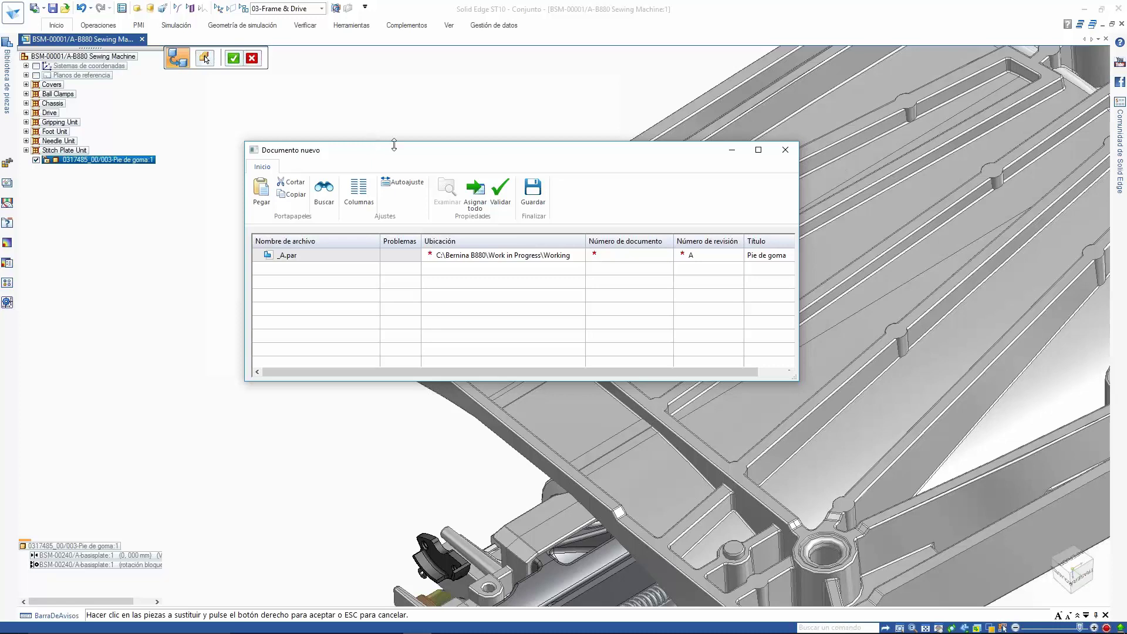
# Try BSM-50010 as the copy's document number, validate it and check the reported problem
pyautogui.click(620, 257)
pyautogui.write('BSM-50010')
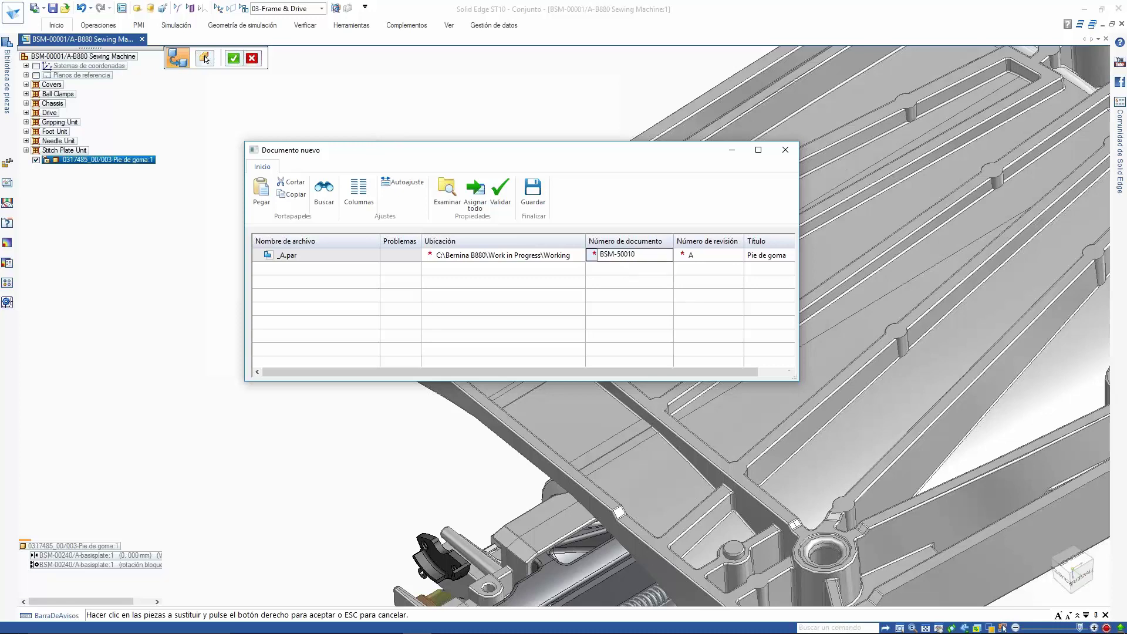
pyautogui.press('Return')
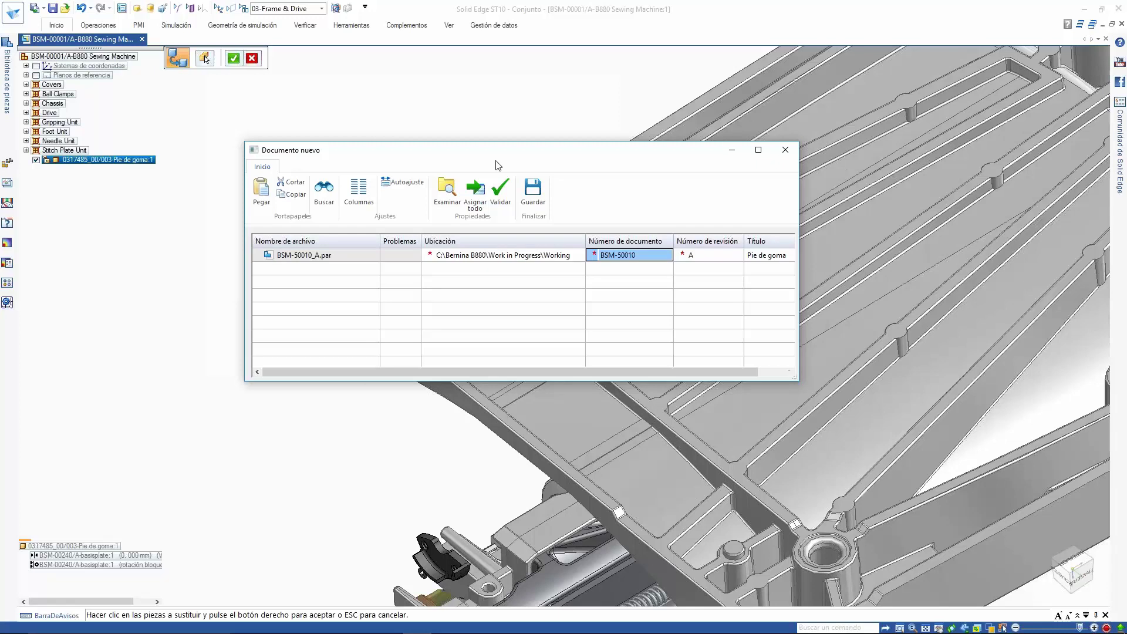
pyautogui.click(500, 191)
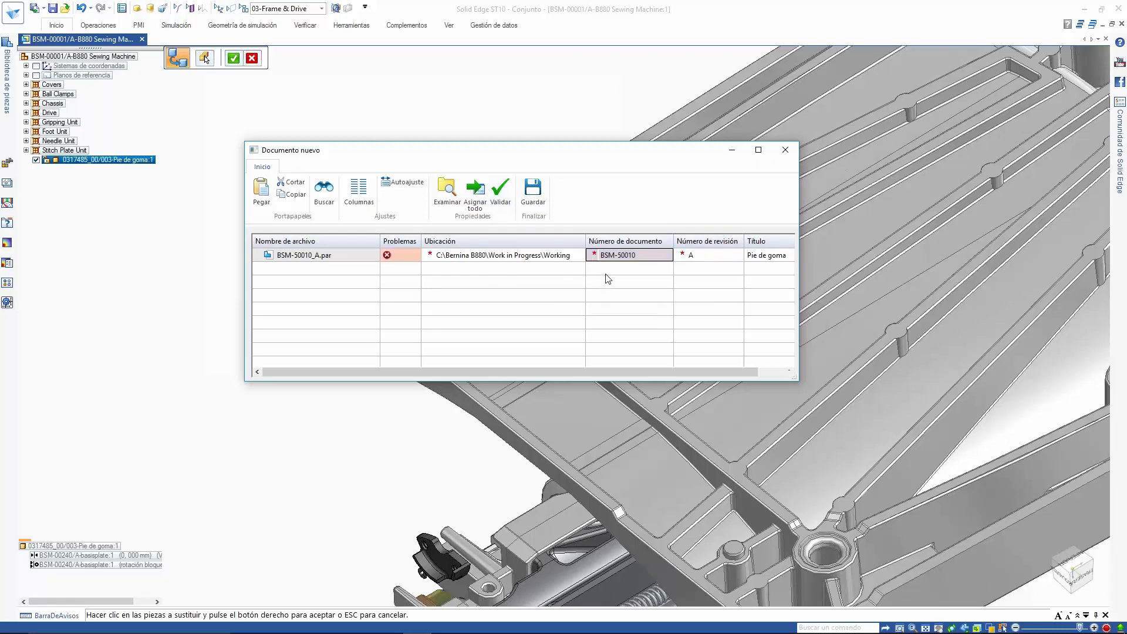
pyautogui.moveTo(393, 257)
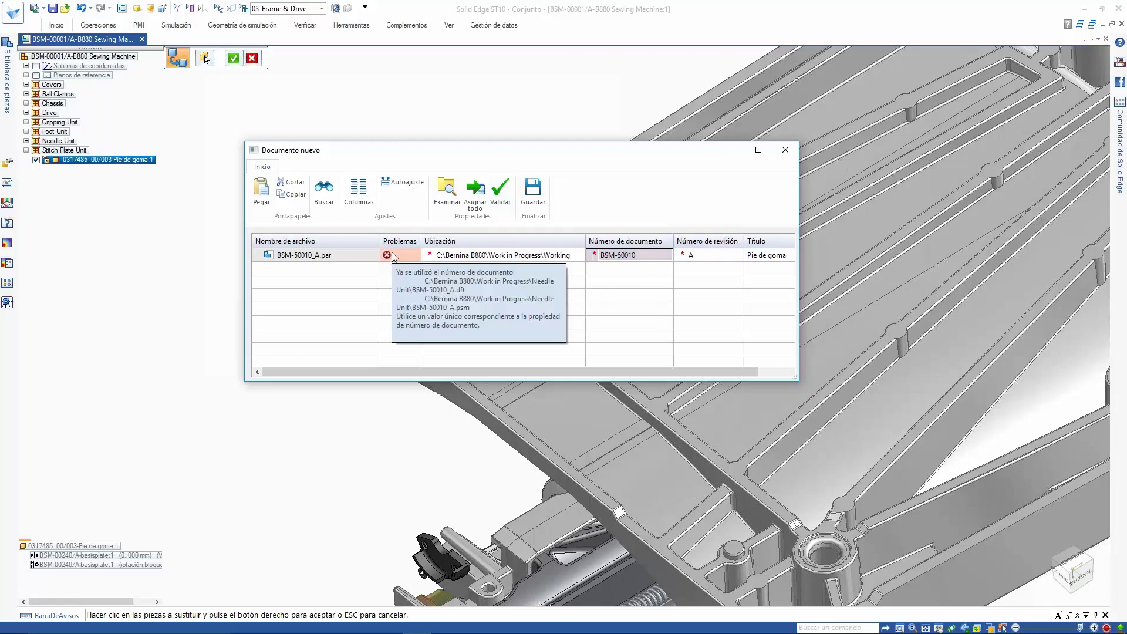
# Clear the copy's document number, have a new one assigned automatically, validate it and save the new document
pyautogui.click(628, 255)
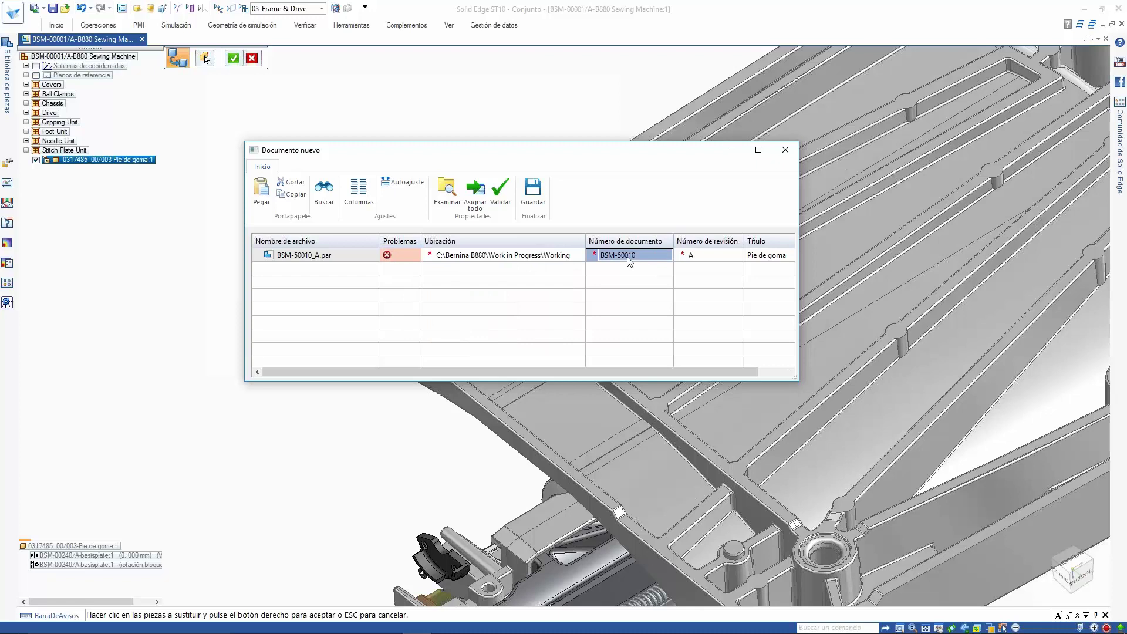
pyautogui.press('Delete')
pyautogui.click(475, 191)
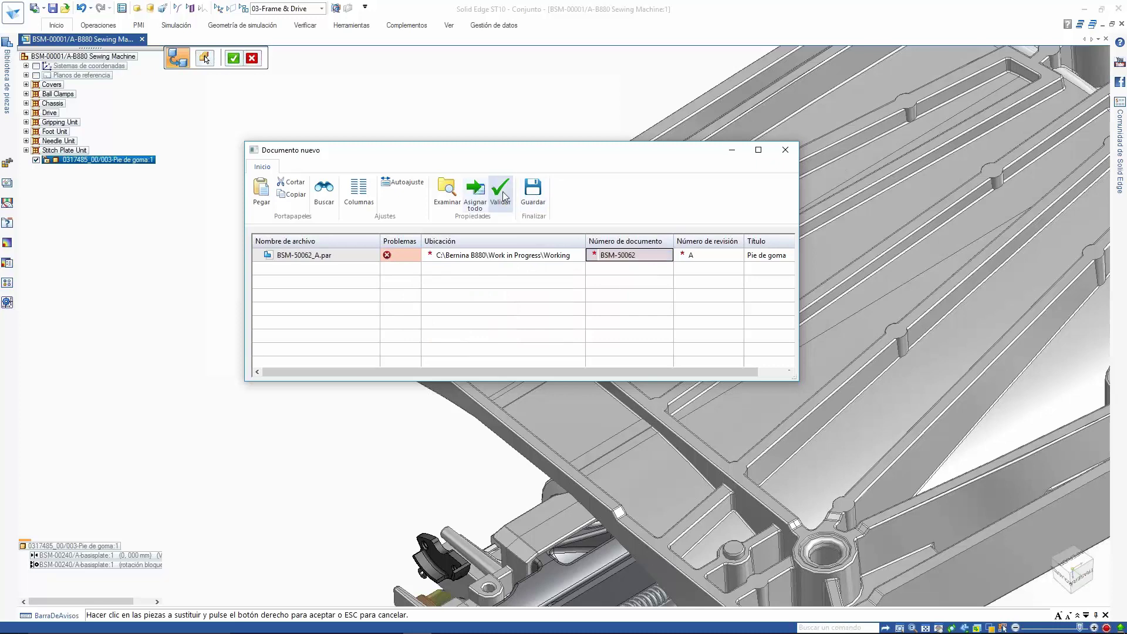
pyautogui.click(501, 191)
pyautogui.click(533, 191)
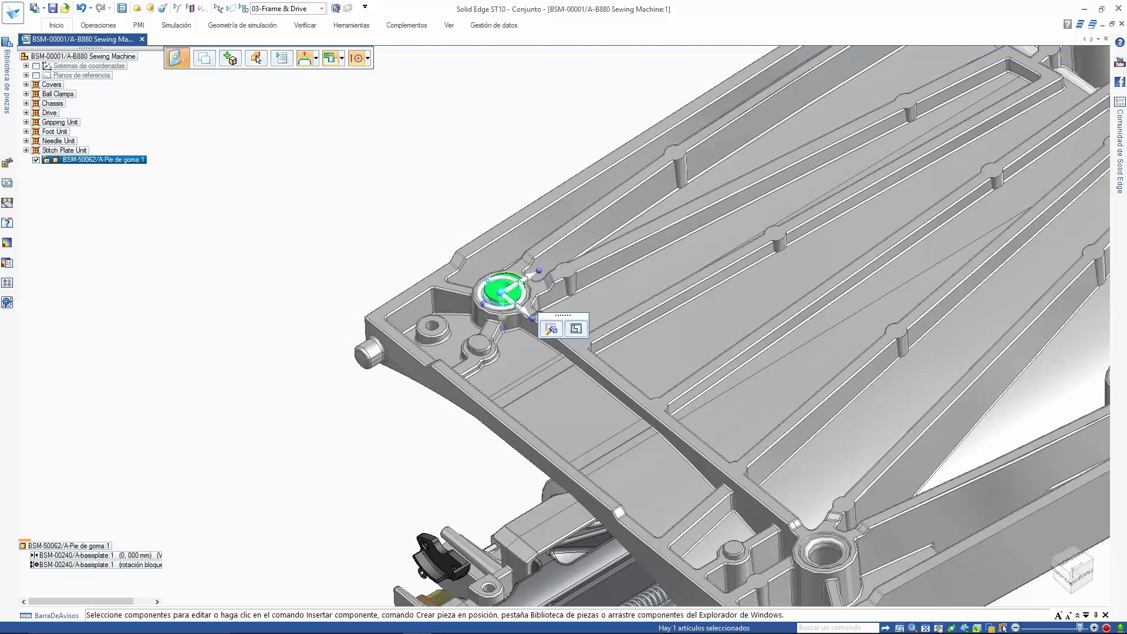
# Open the copied rubber foot BSM-50062/A for in-place editing within the assembly and collapse the generative design pane
pyautogui.press('Escape')
pyautogui.scroll(3, 502, 341)
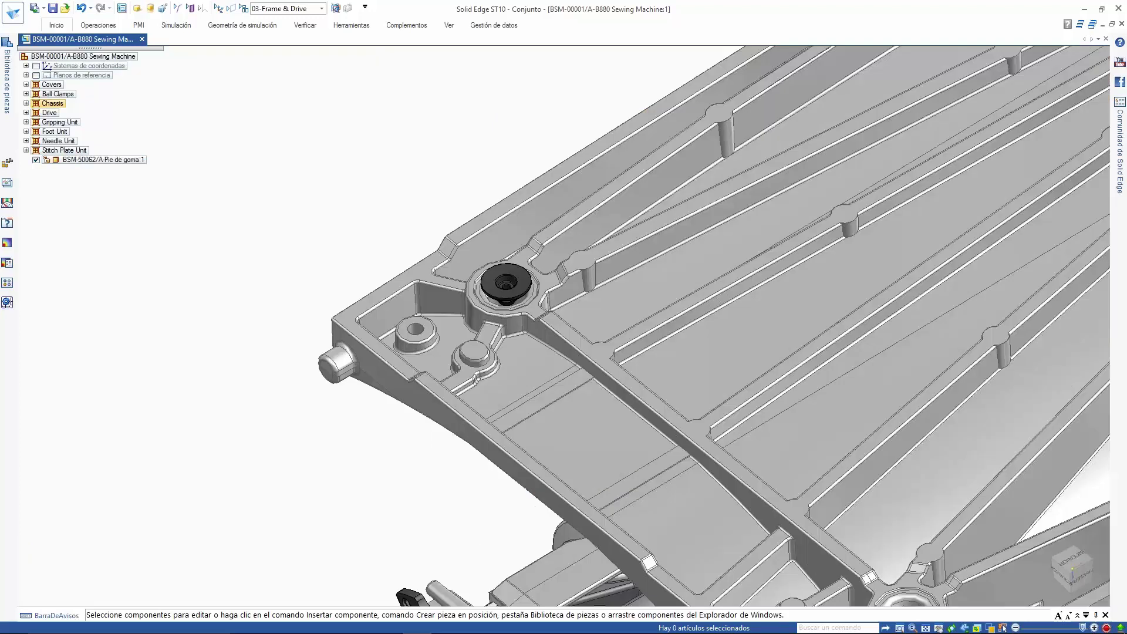
pyautogui.click(126, 160)
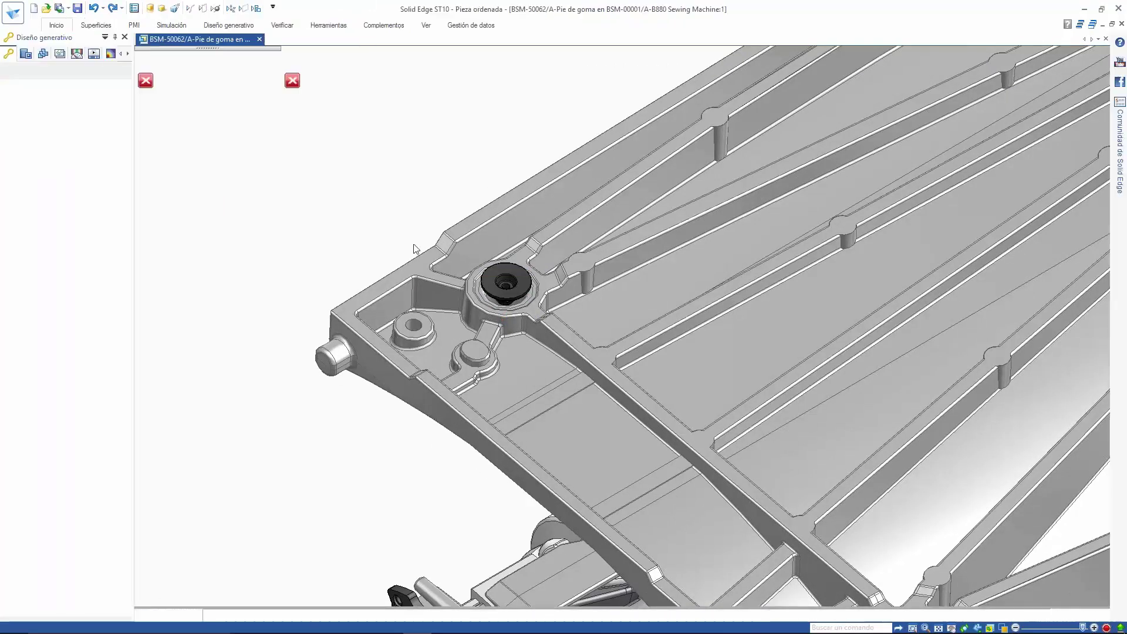
pyautogui.scroll(-2, 417, 305)
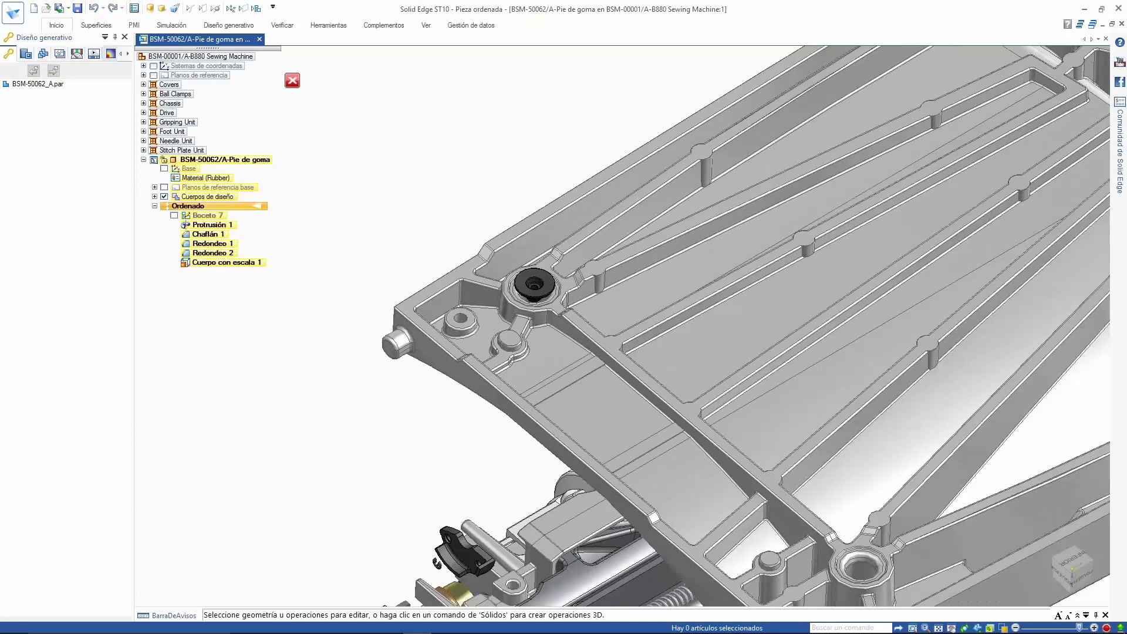
pyautogui.click(114, 39)
pyautogui.scroll(3, 429, 306)
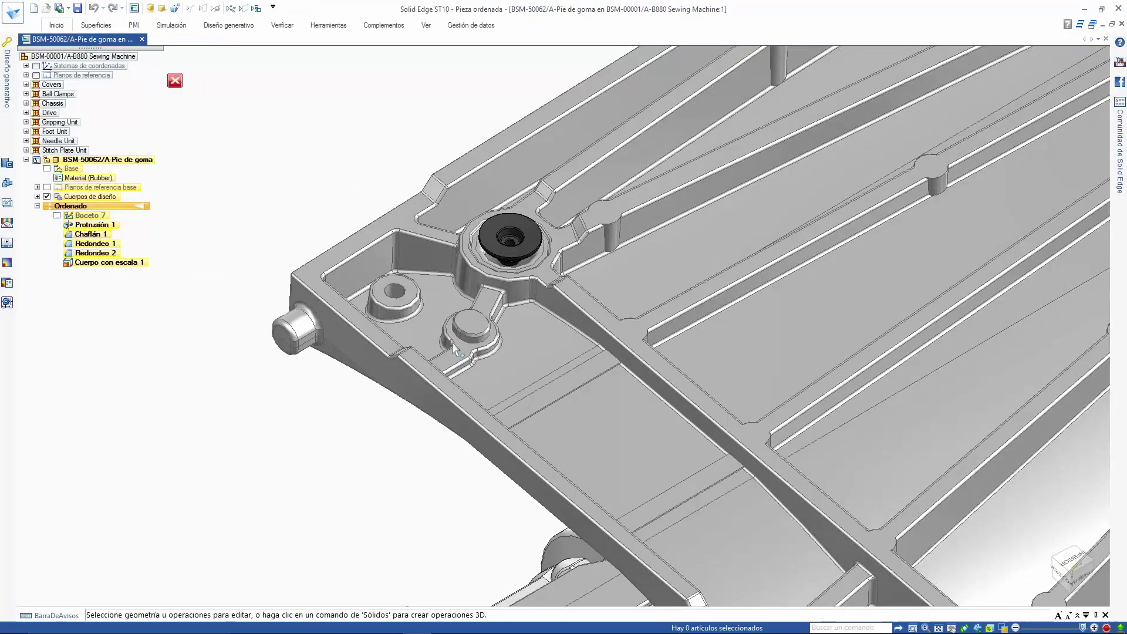
# Scale the rubber foot's design body uniformly by a factor of 2
pyautogui.scroll(-2, 427, 303)
pyautogui.scroll(2, 424, 294)
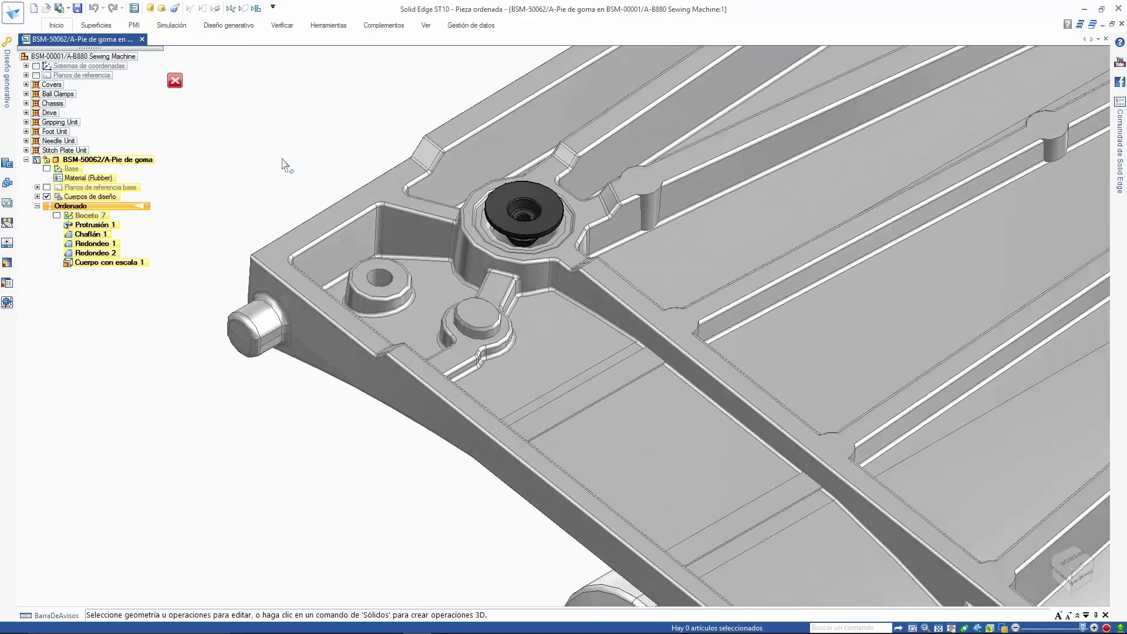
pyautogui.click(57, 25)
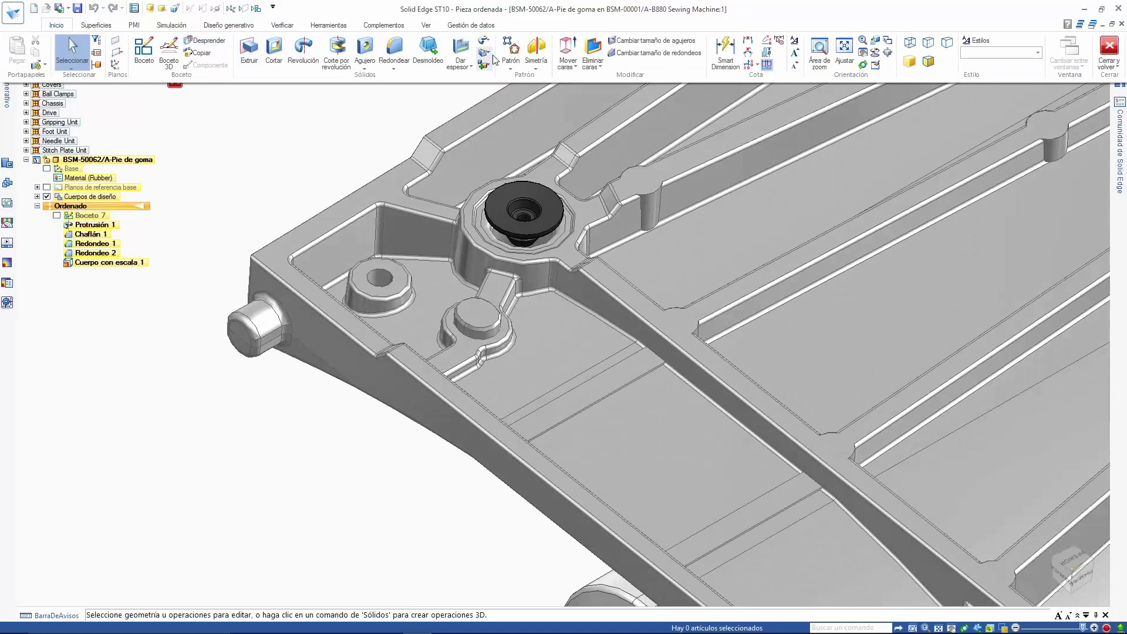
pyautogui.click(489, 65)
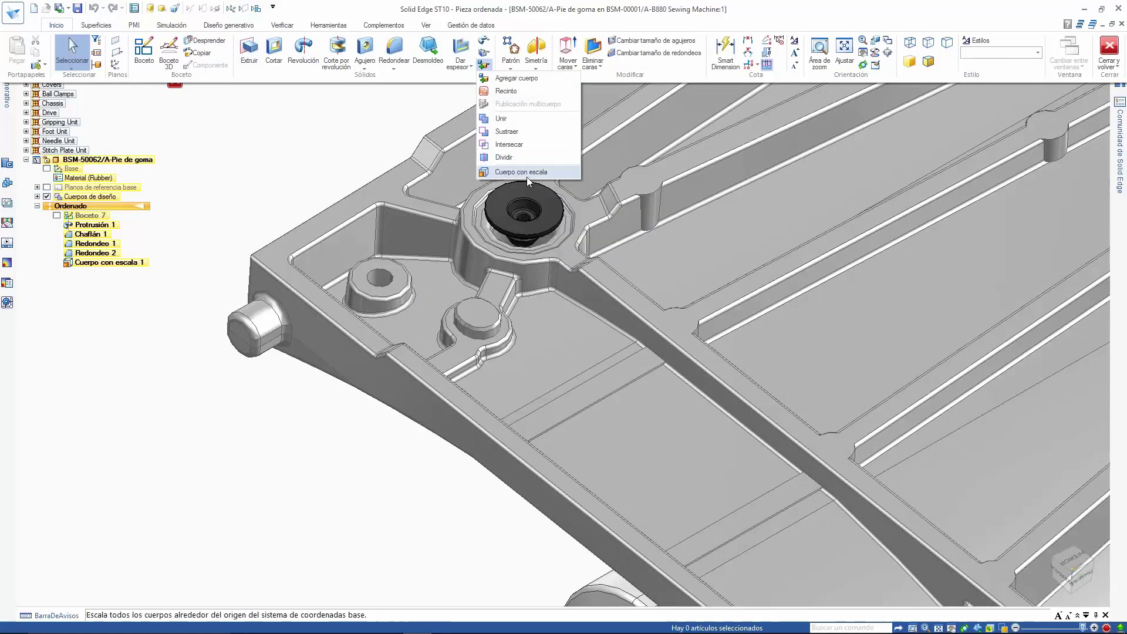
pyautogui.click(524, 171)
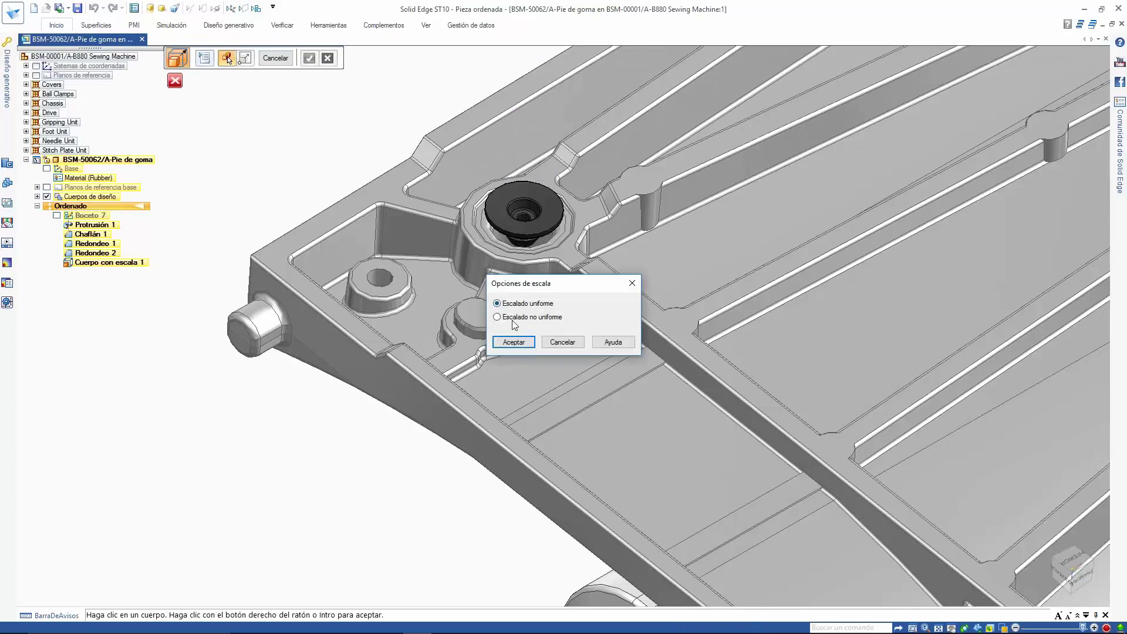
pyautogui.click(561, 343)
pyautogui.click(487, 194)
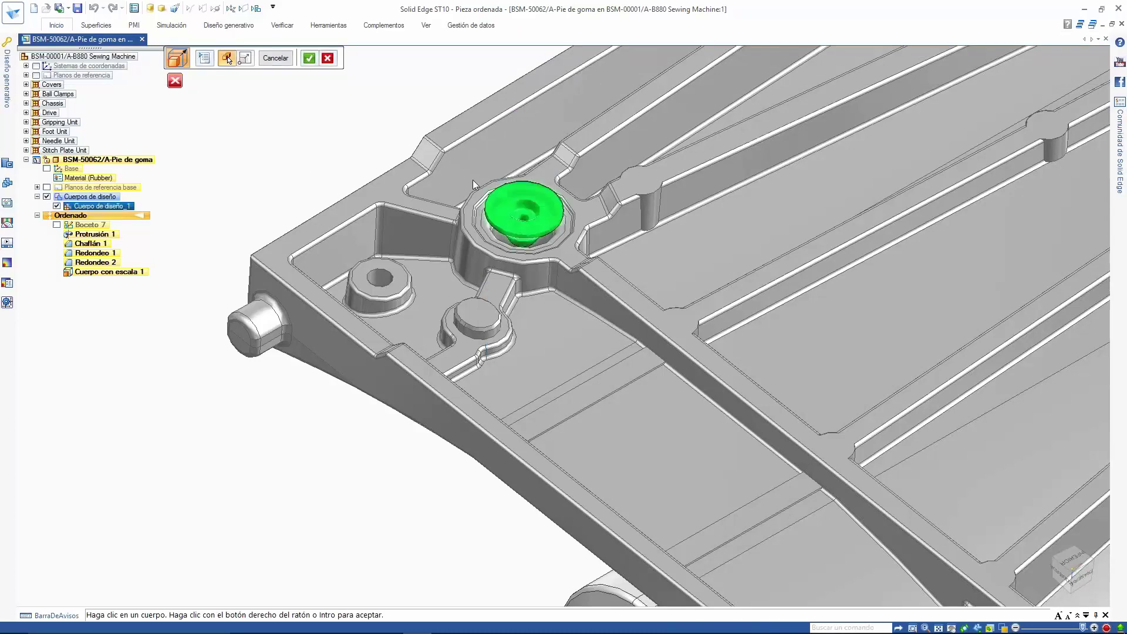
pyautogui.rightClick(488, 194)
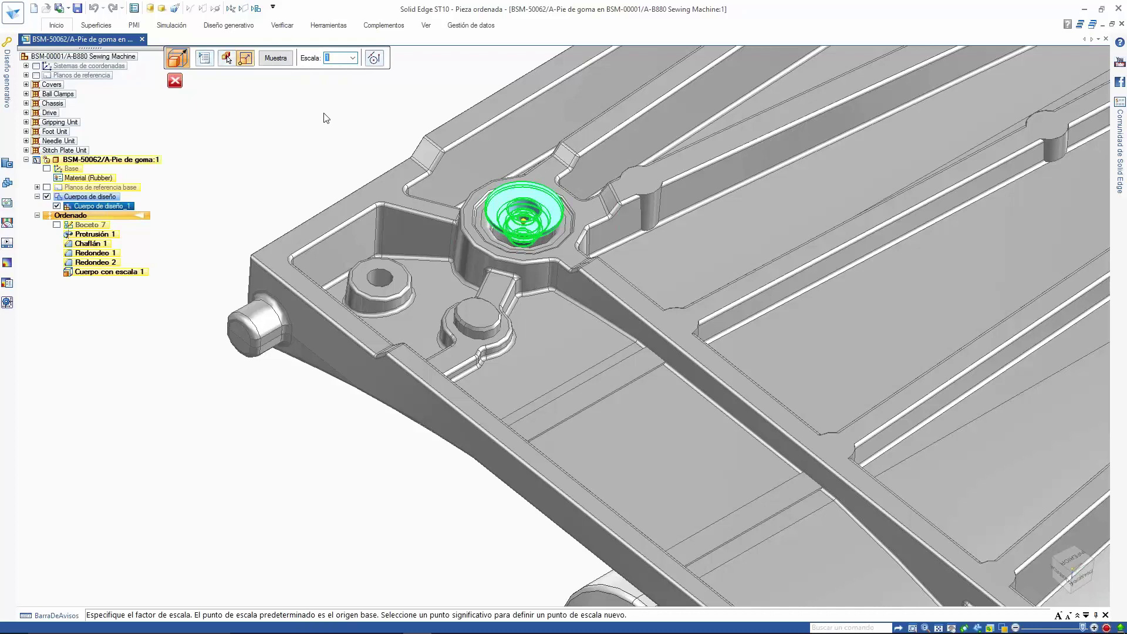
pyautogui.write('2')
pyautogui.press('Return')
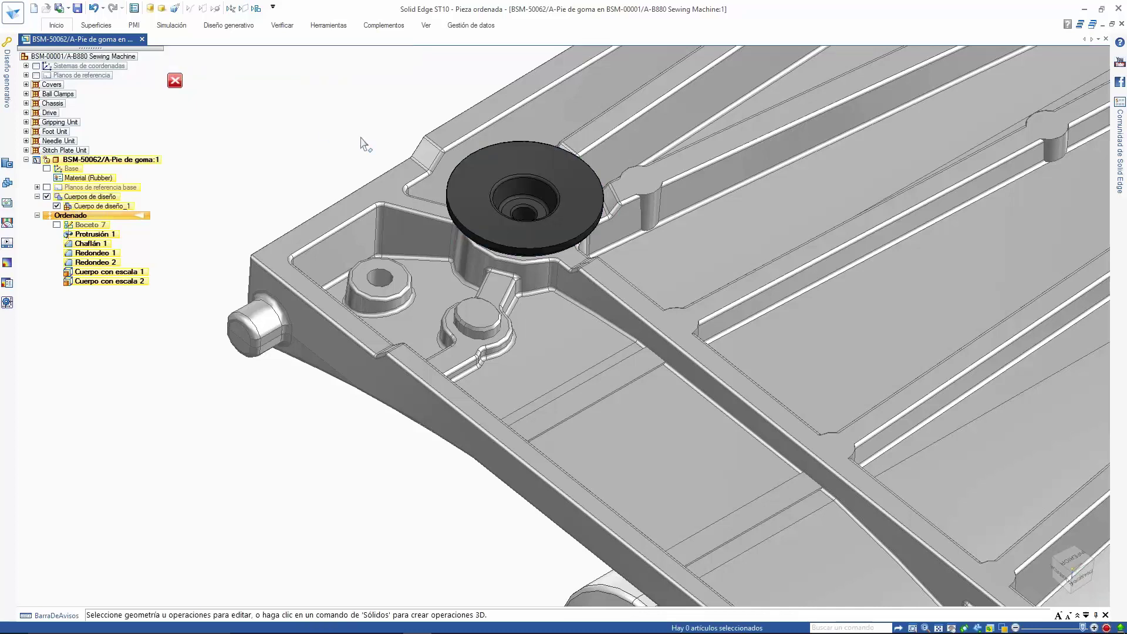
# Inspect the assembly relations that position the rubber foot on the base plate
pyautogui.scroll(-2, 355, 135)
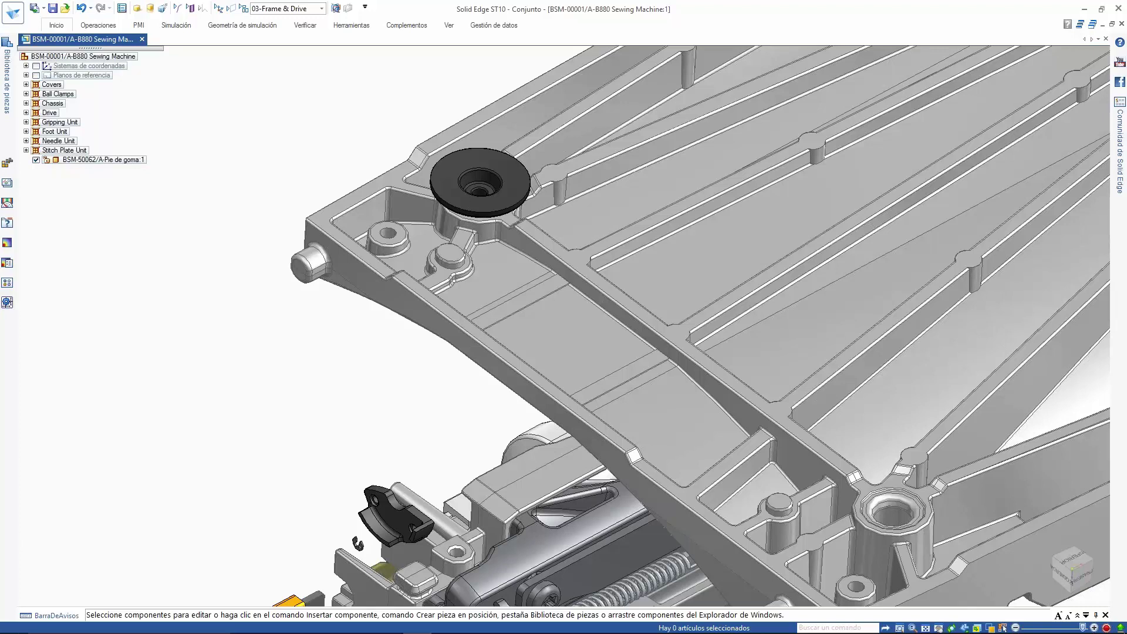
pyautogui.click(115, 159)
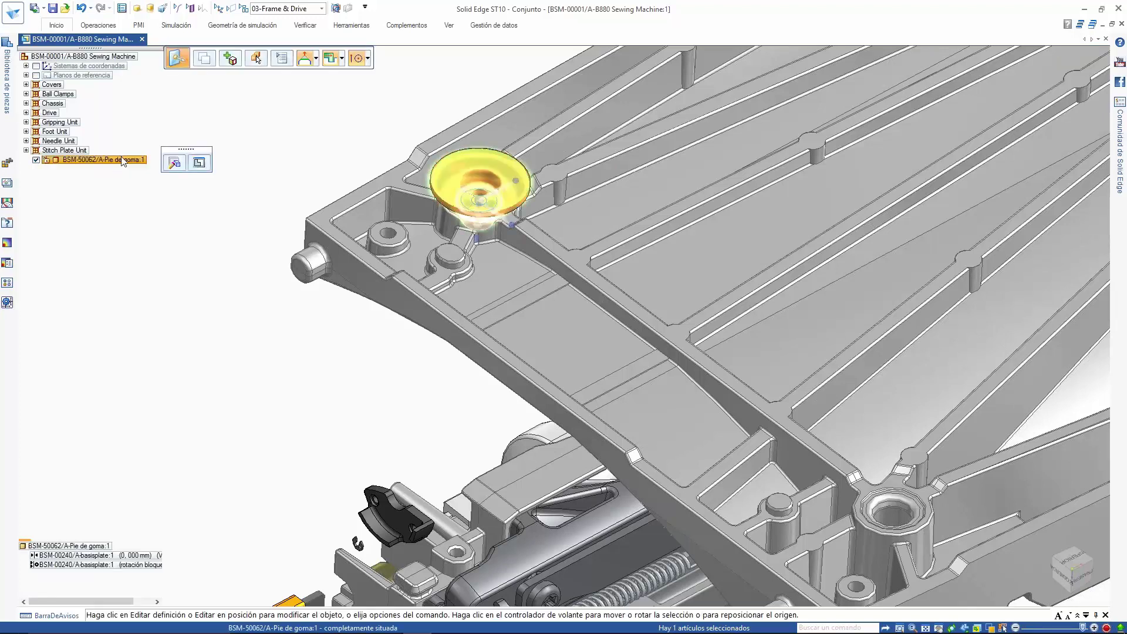
pyautogui.click(144, 555)
pyautogui.click(200, 486)
pyautogui.scroll(-3, 377, 398)
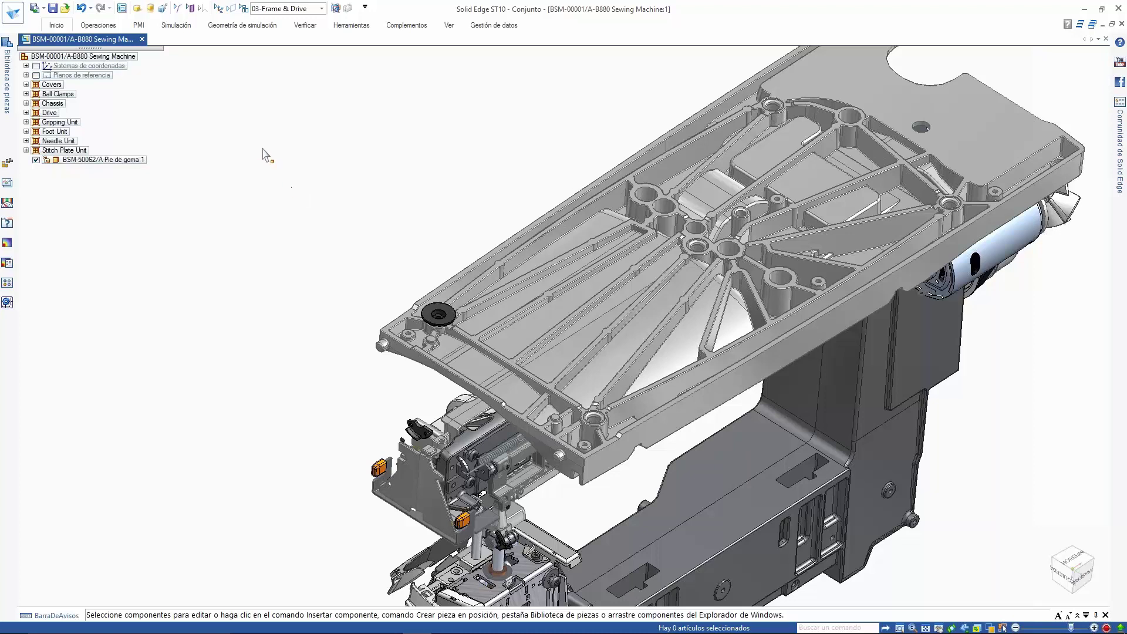
# Start duplicating the rubber foot component, taking its seat face on the base plate as the reference geometry
pyautogui.click(57, 26)
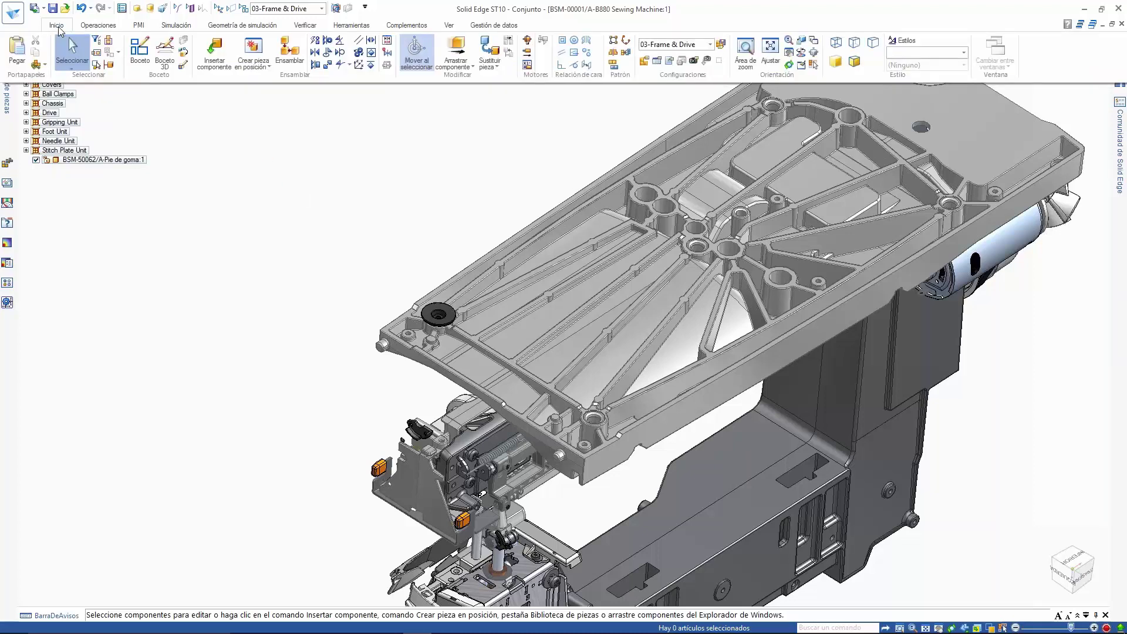
pyautogui.click(437, 315)
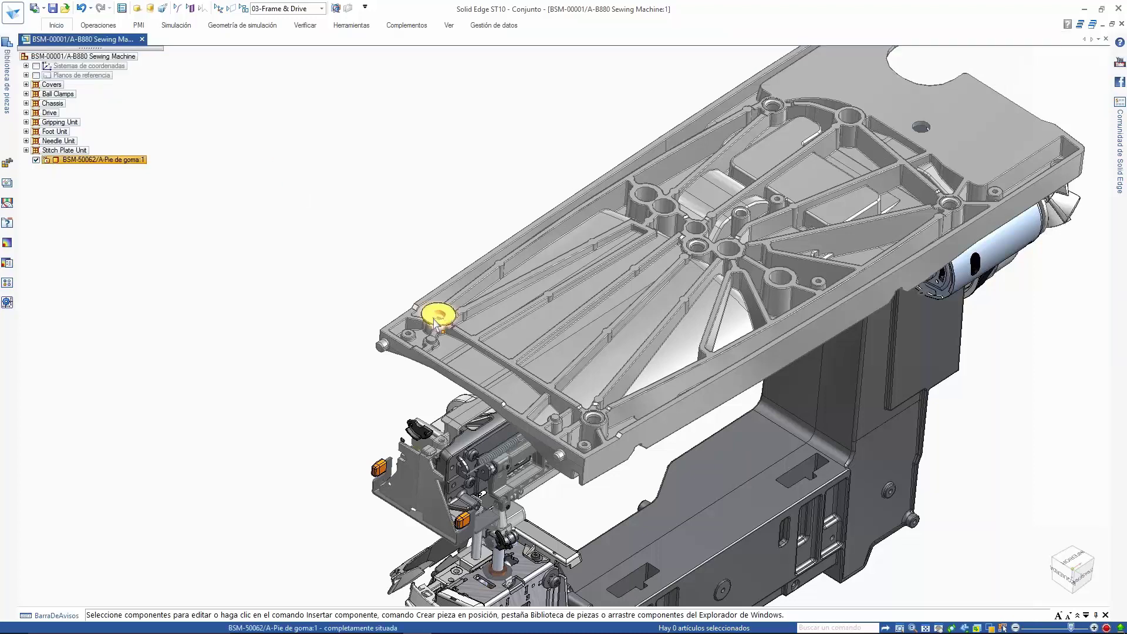
pyautogui.click(56, 27)
pyautogui.click(625, 52)
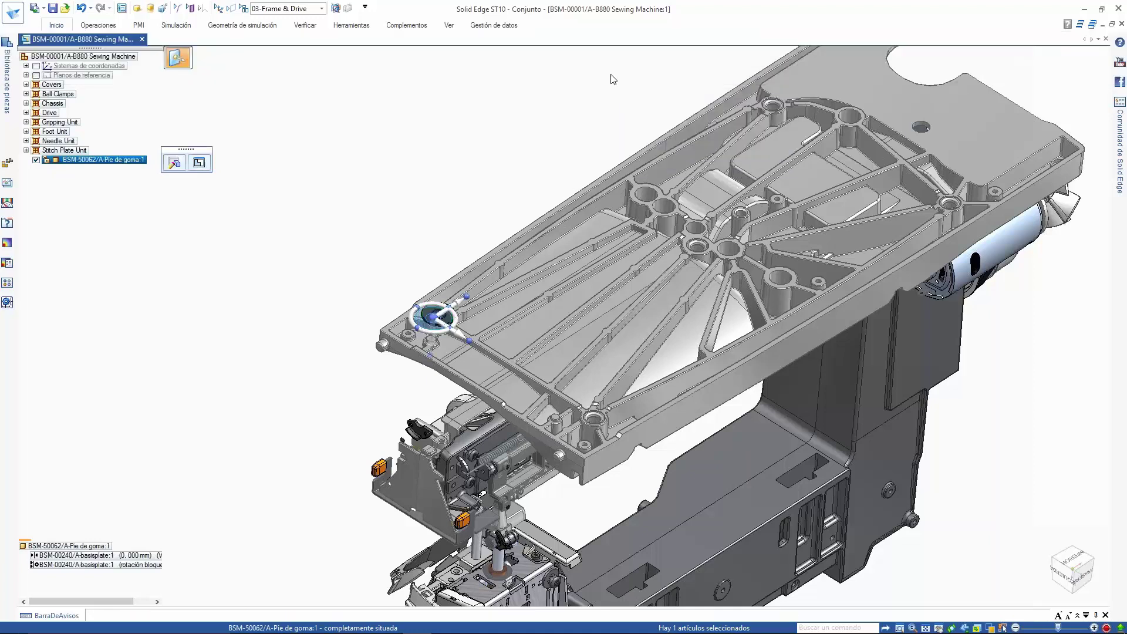
pyautogui.scroll(2, 474, 292)
pyautogui.scroll(5, 593, 266)
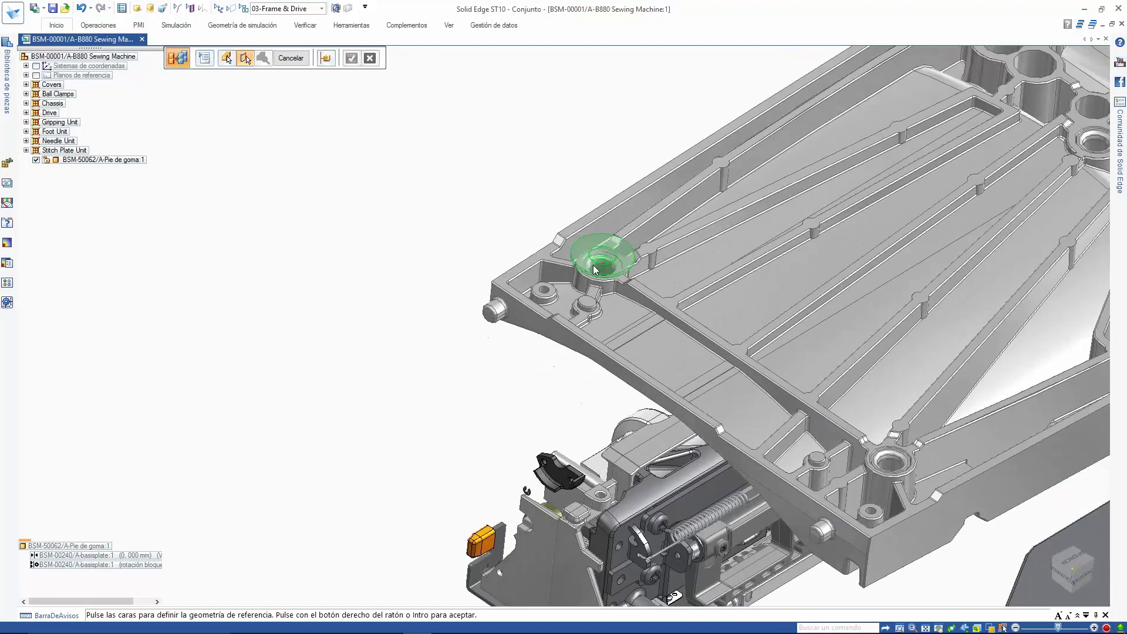
pyautogui.click(587, 256)
pyautogui.scroll(-6, 408, 164)
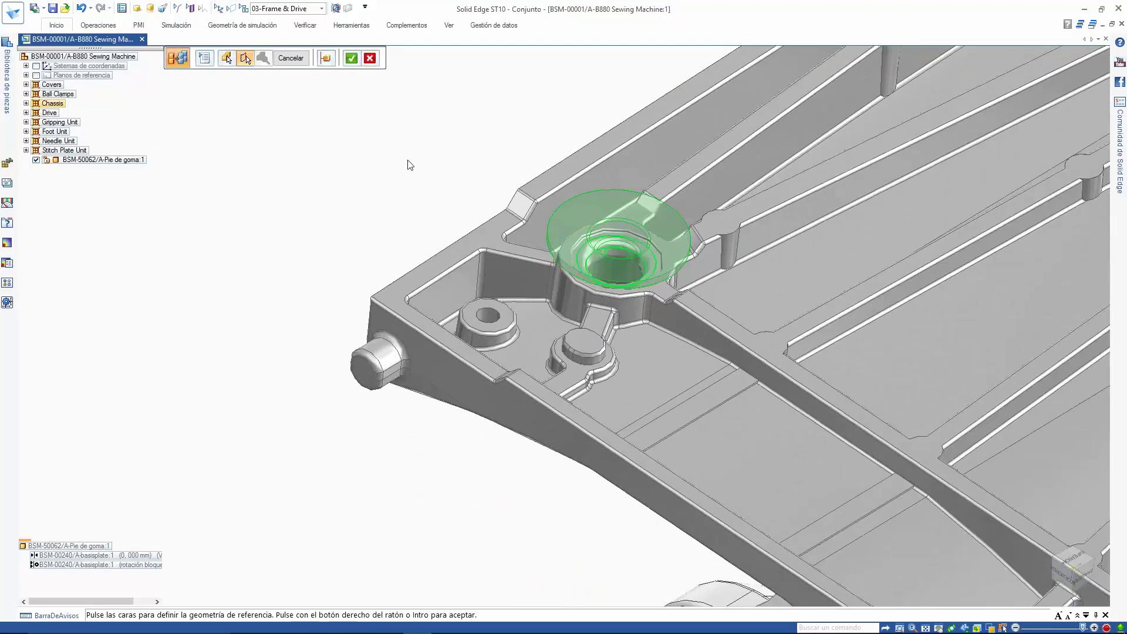
pyautogui.scroll(-2, 366, 174)
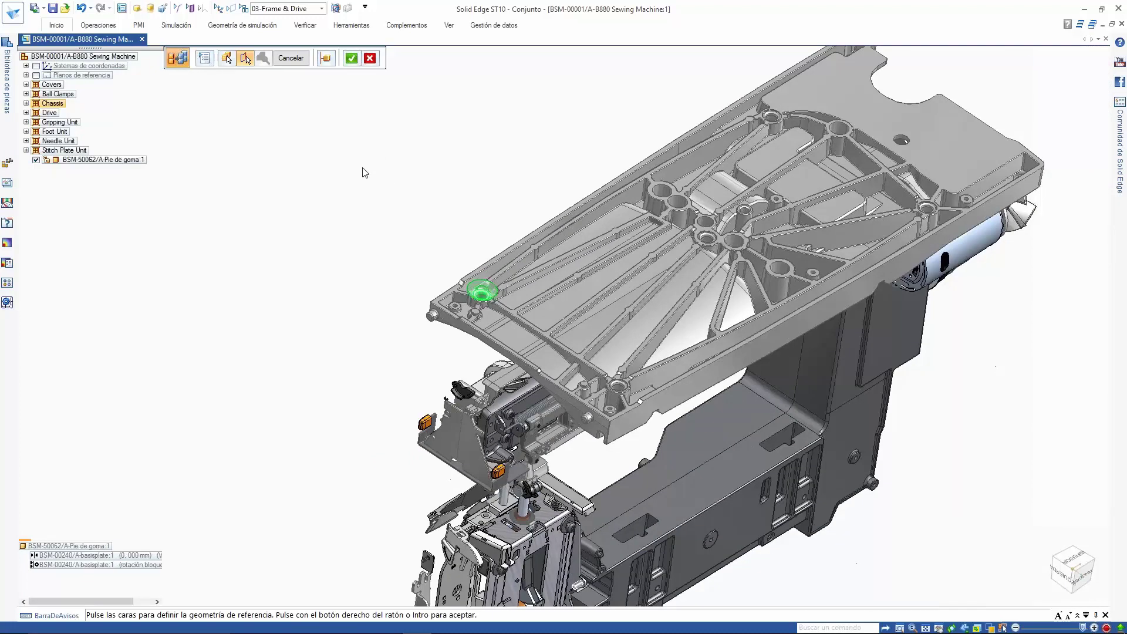
pyautogui.rightClick(367, 175)
# Choose the base plate as the target component and create rubber foot copies at all matching seats
pyautogui.click(535, 287)
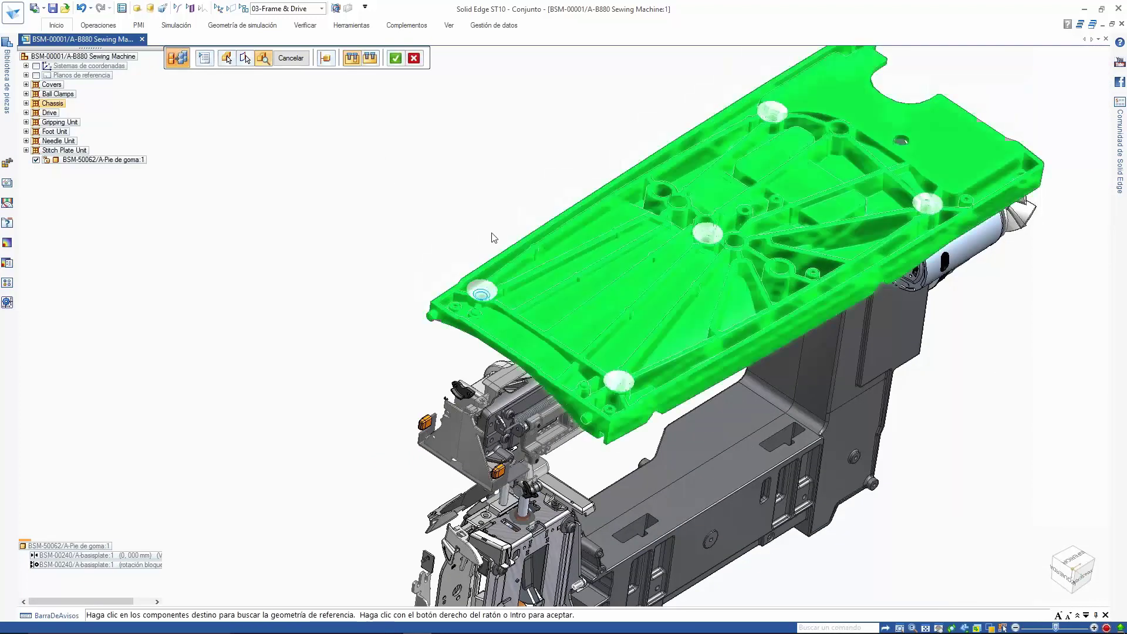
pyautogui.rightClick(430, 169)
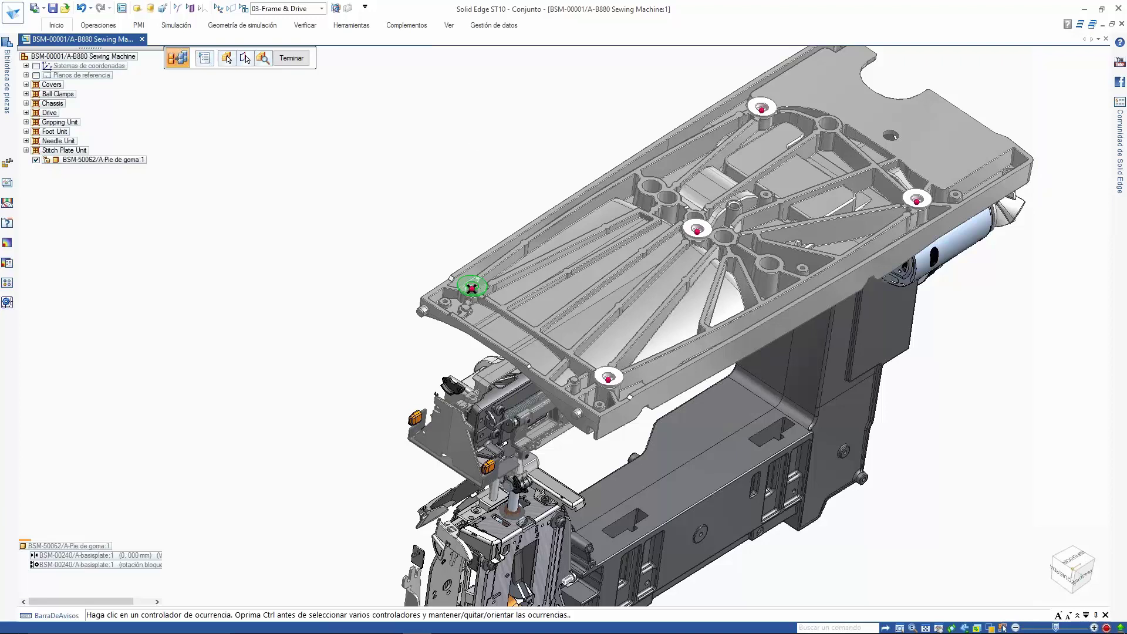
pyautogui.press('Return')
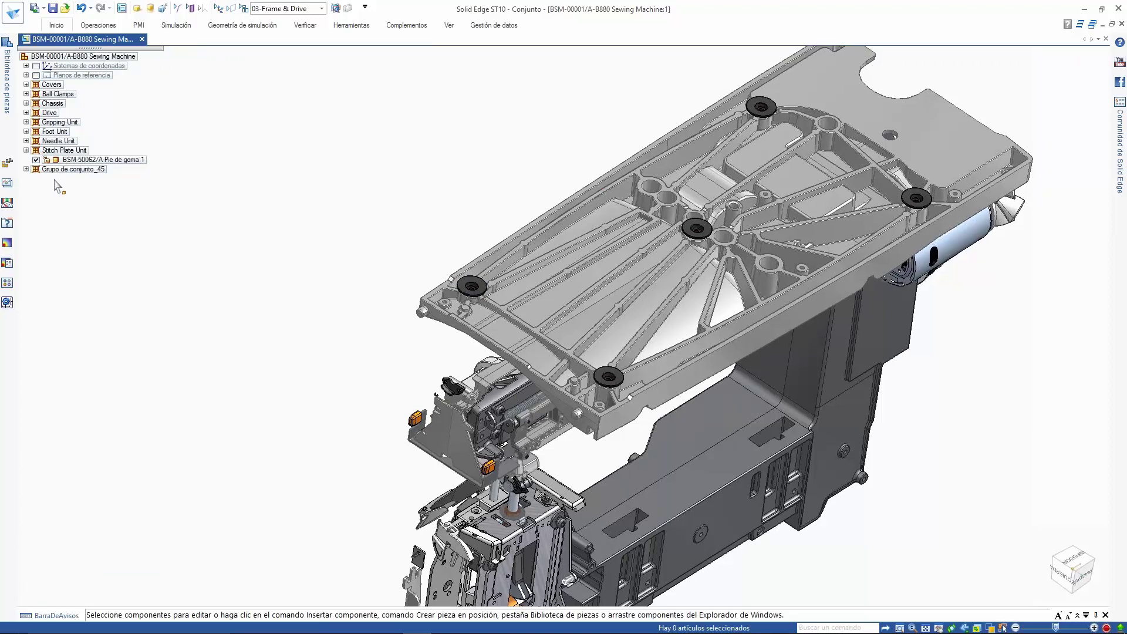
# Expand the group of duplicated feet and check the relations of copy BSM-50062/A-Pie de goma:4
pyautogui.click(26, 169)
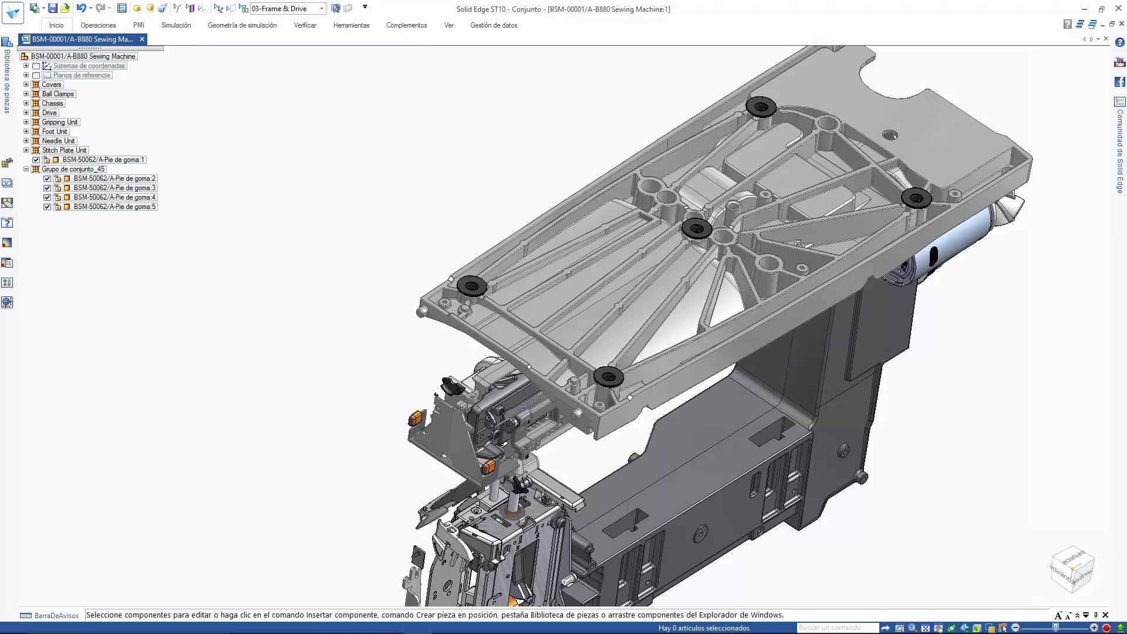
pyautogui.click(126, 198)
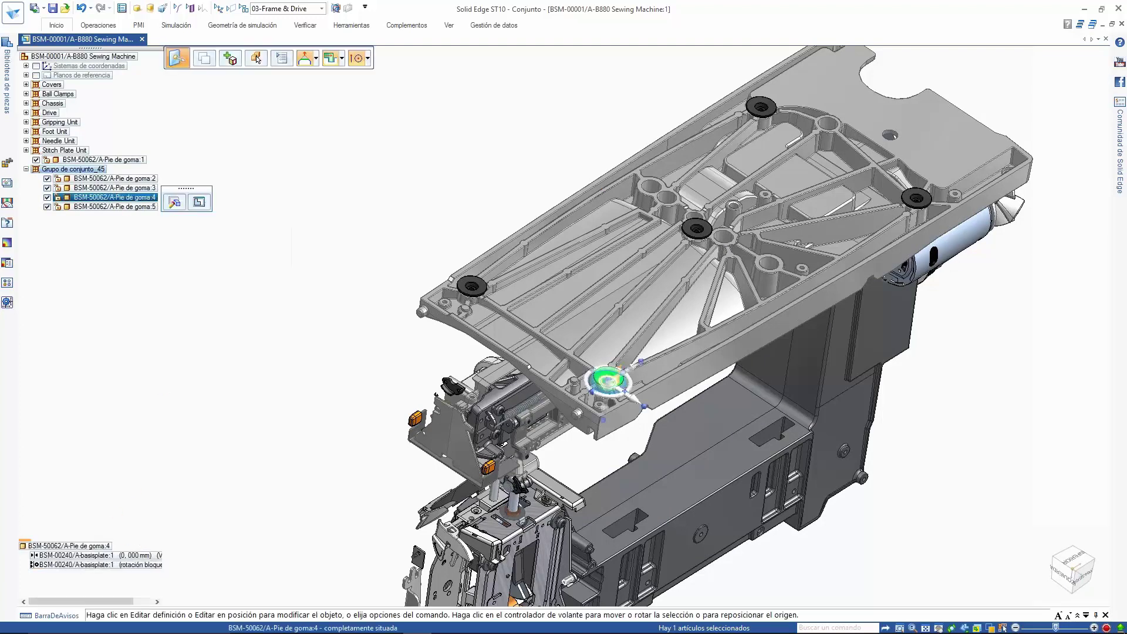
pyautogui.press('Escape')
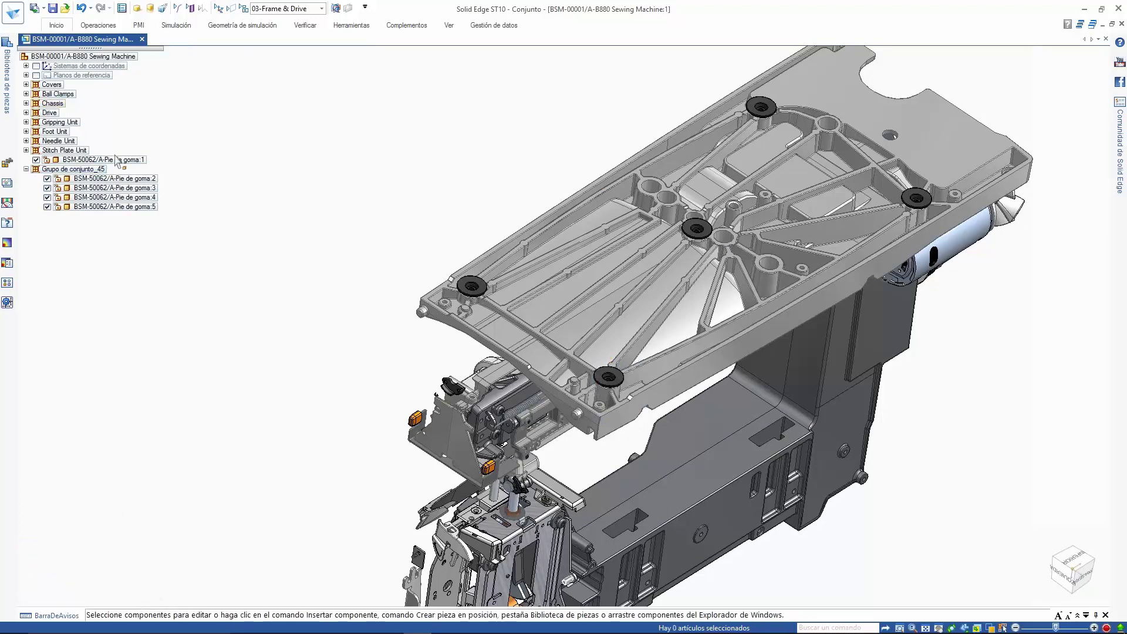
# Move the original rubber foot, BSM-50062/A-Pie de goma:1, into the assembly group holding its copies
pyautogui.click(117, 160)
pyautogui.moveTo(116, 160); pyautogui.dragTo(86, 168)
pyautogui.press('Return')
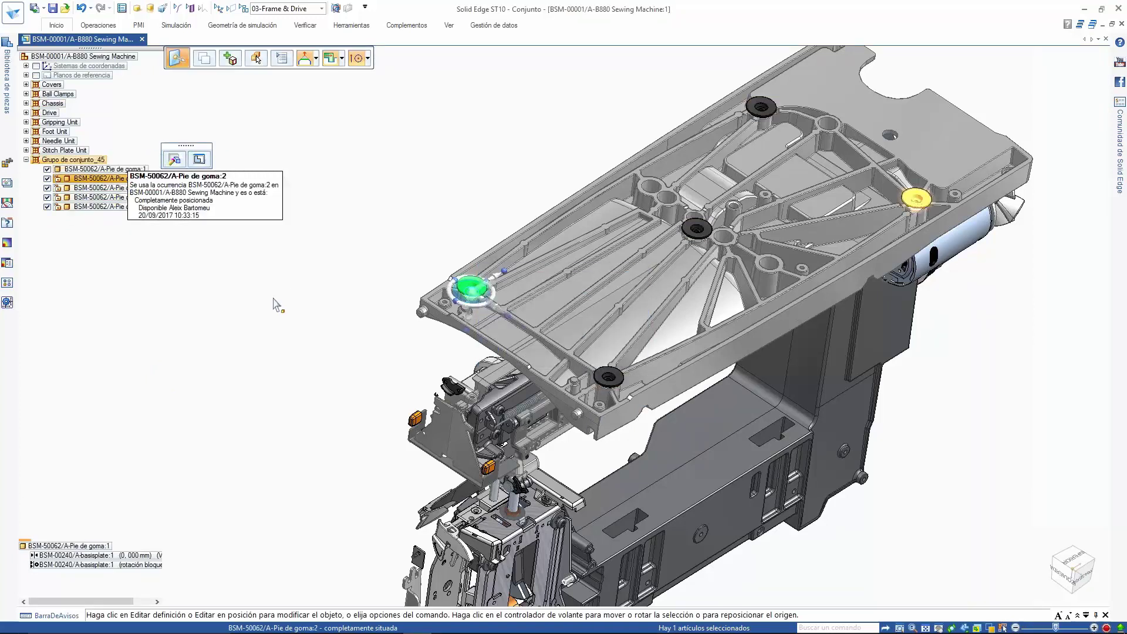
pyautogui.press('Escape')
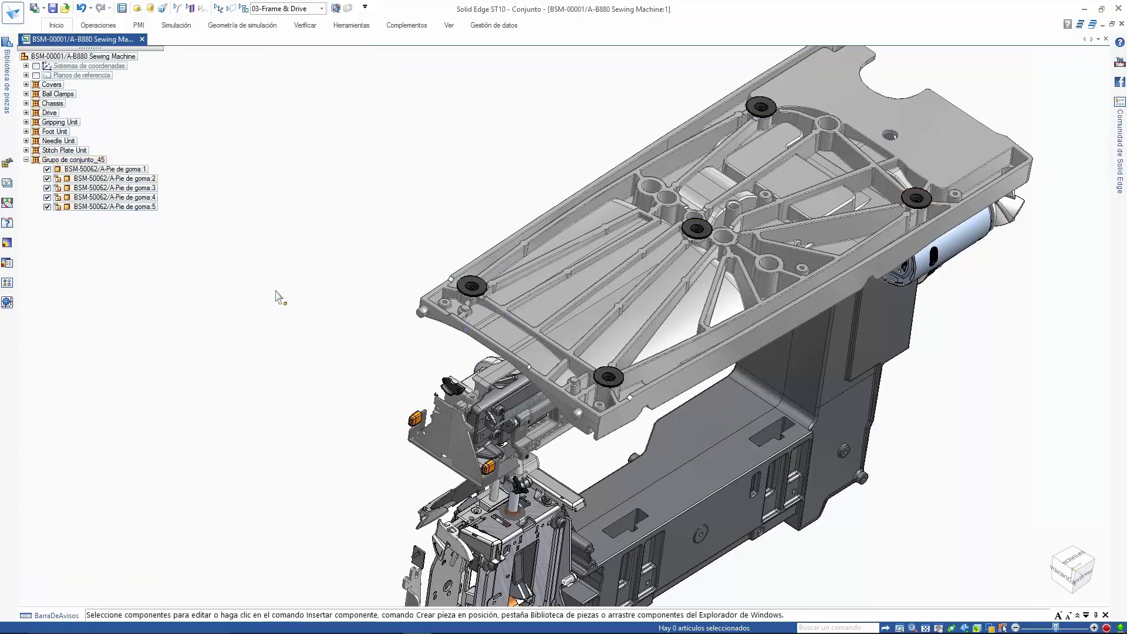
# Open the parts library search and load the saved search "Numero de documento y revisión"
pyautogui.hotkey('ctrl', 'i')
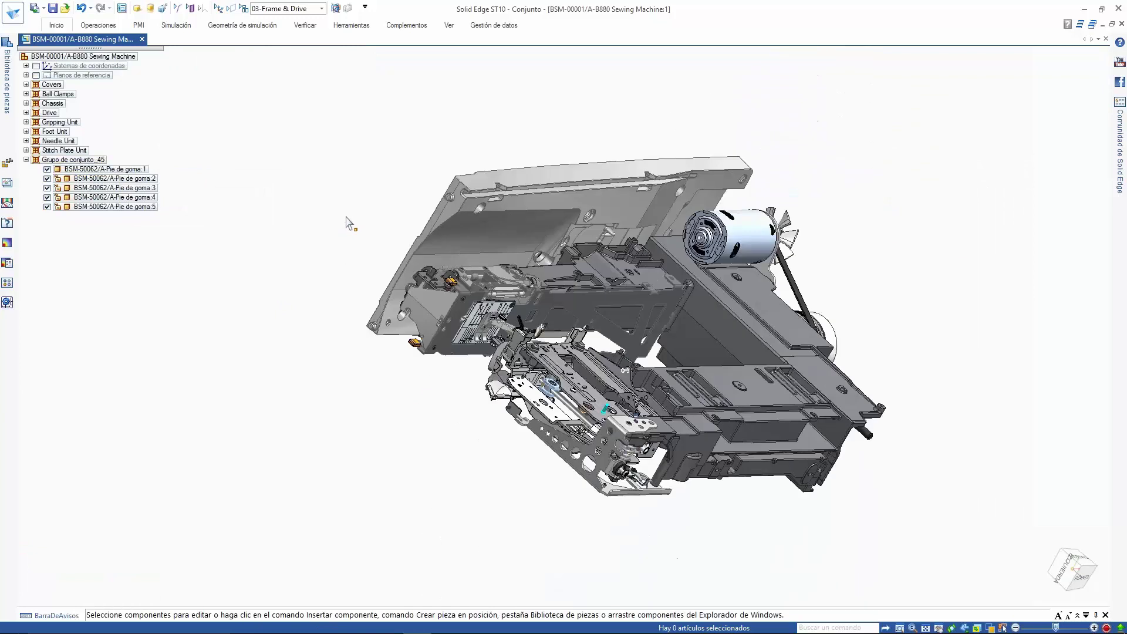
pyautogui.hotkey('ctrl', 'f')
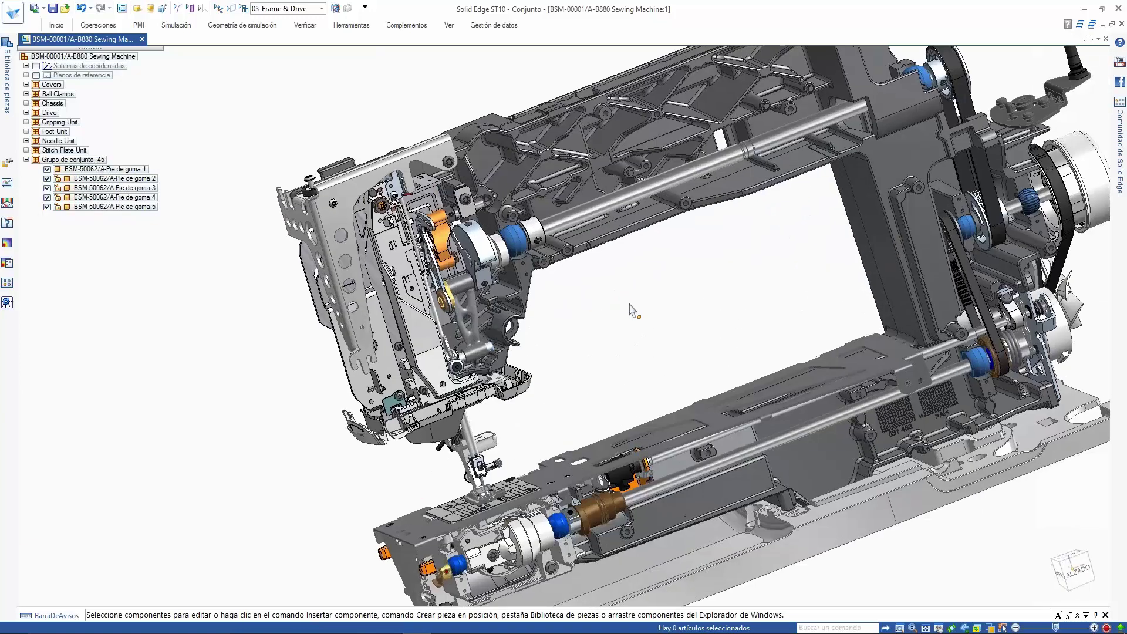
pyautogui.scroll(5, 634, 310)
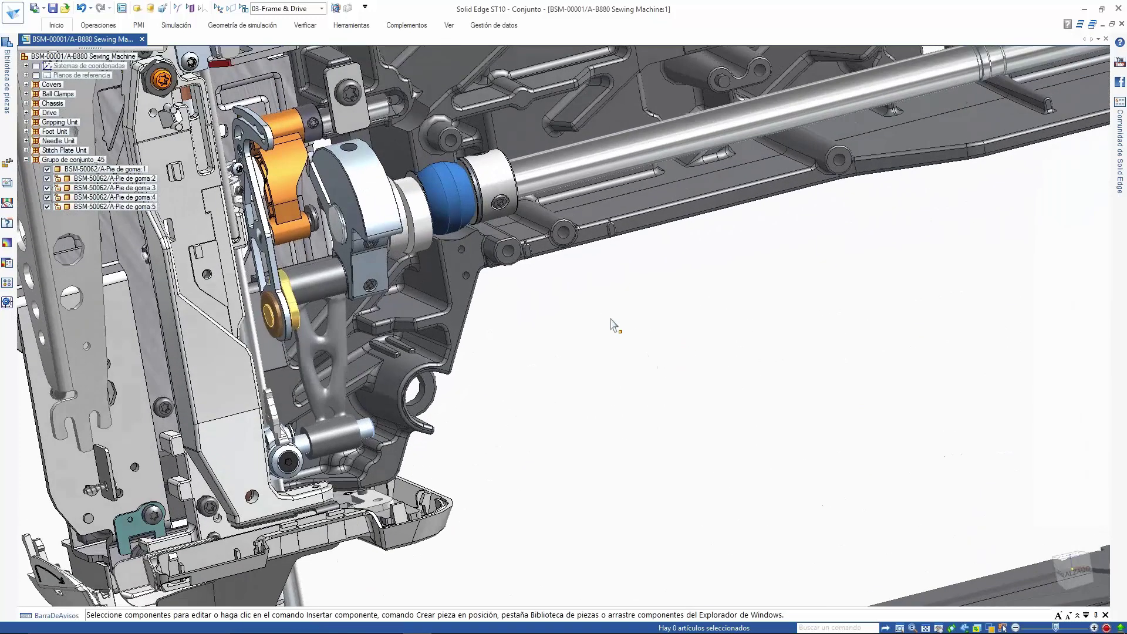
pyautogui.moveTo(612, 325); pyautogui.dragTo(639, 341, button='middle')
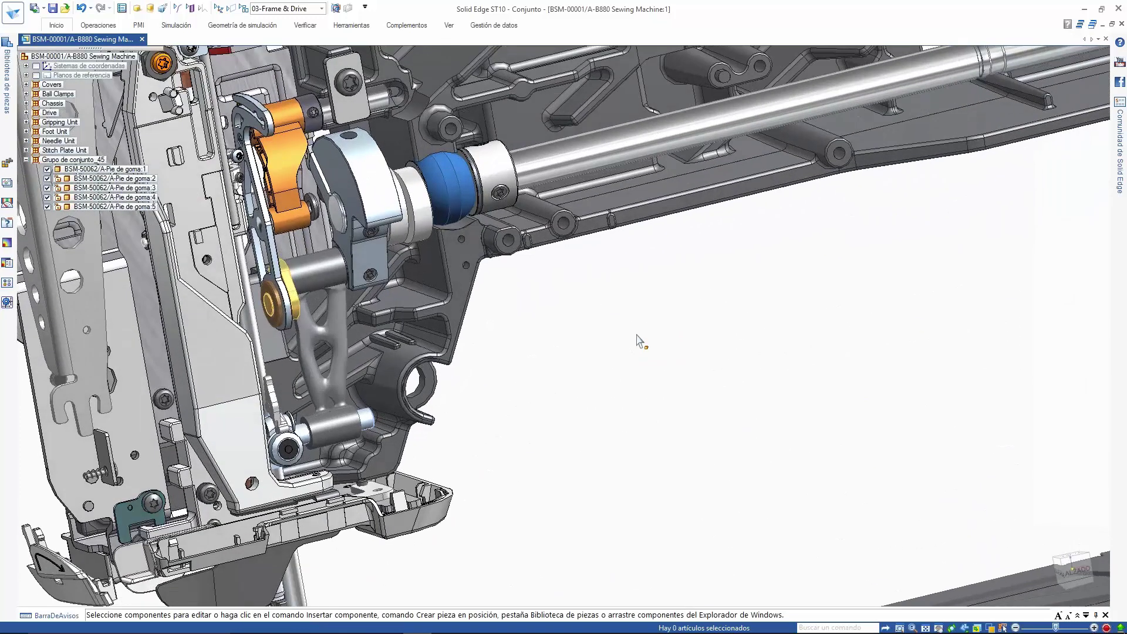
pyautogui.click(7, 83)
pyautogui.click(141, 53)
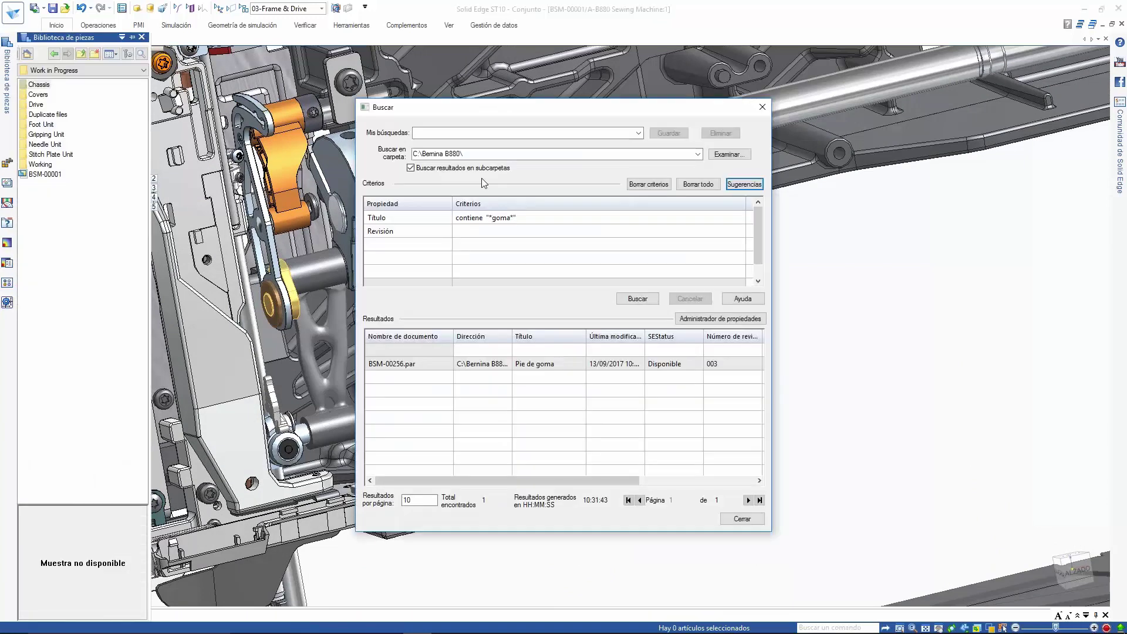
pyautogui.click(639, 134)
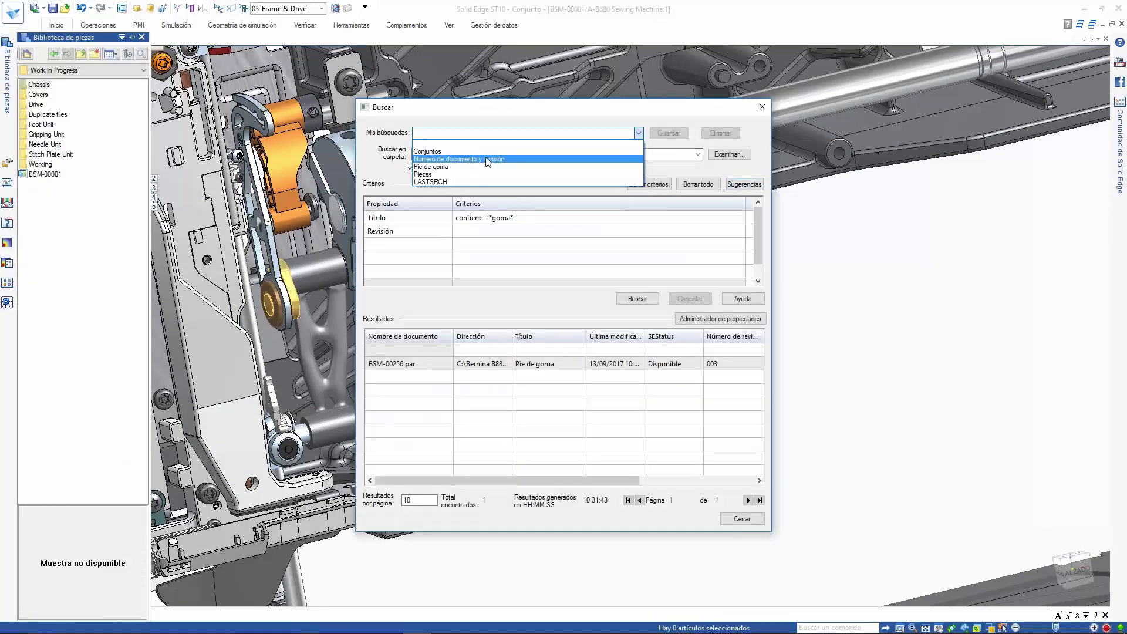
pyautogui.click(464, 163)
# Search the library for document numbers containing *00002* with revision A
pyautogui.click(500, 219)
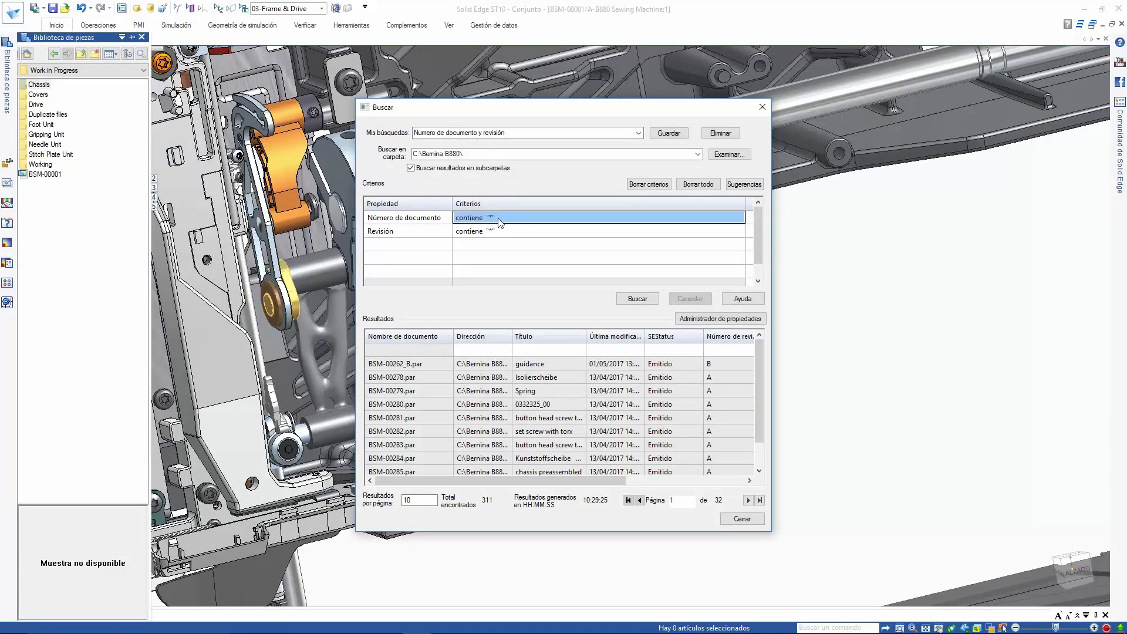
pyautogui.write('*')
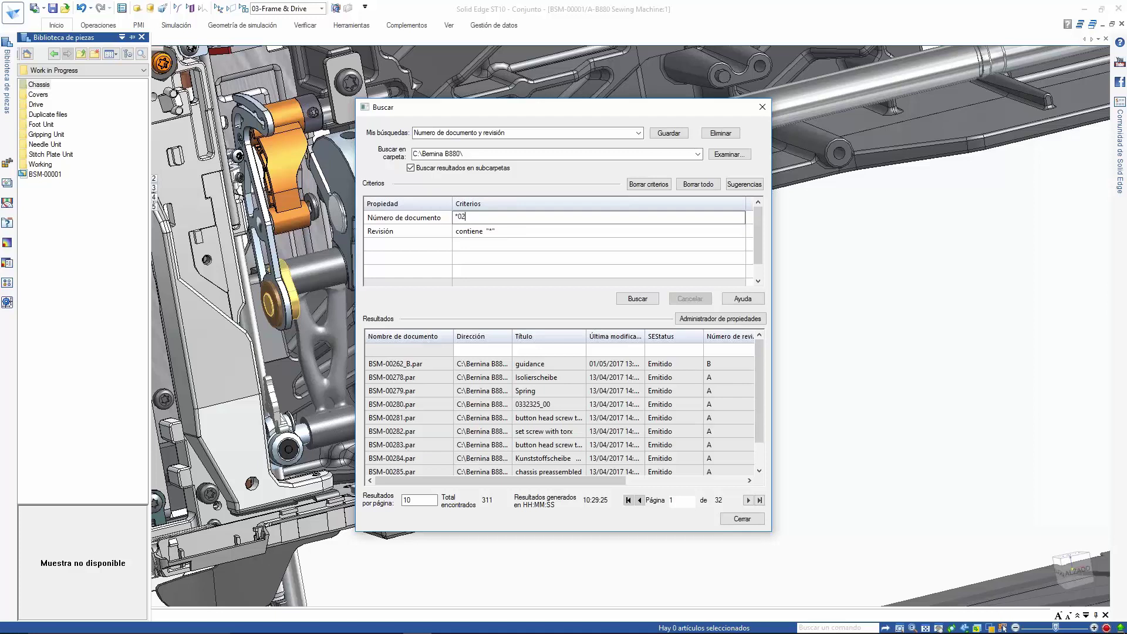
pyautogui.write('0002*')
pyautogui.click(504, 234)
pyautogui.write('A')
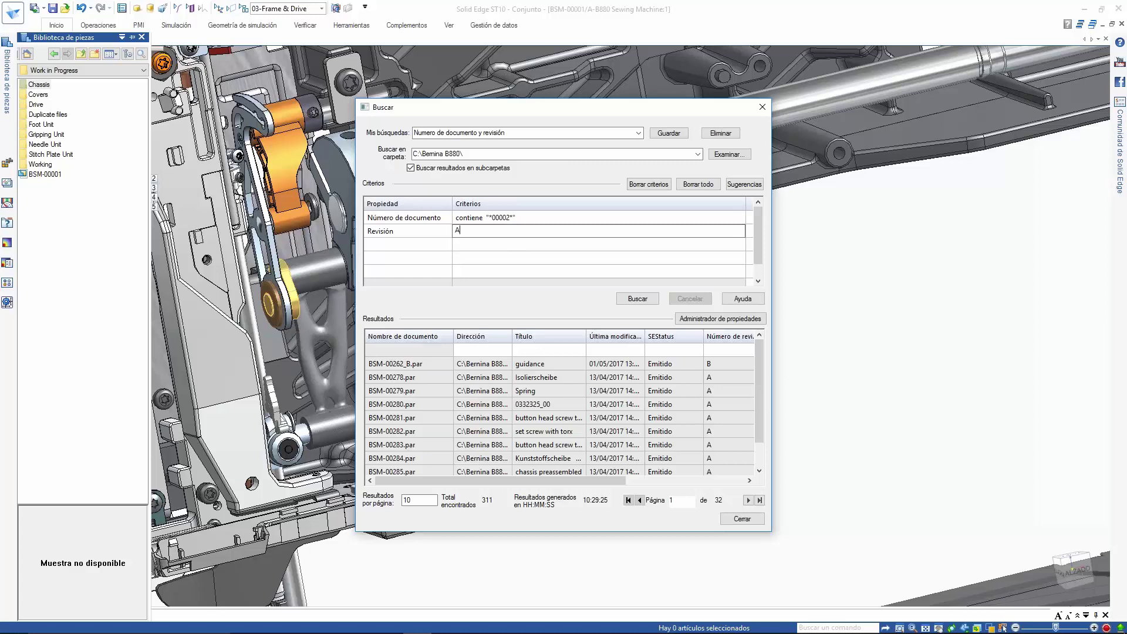
pyautogui.press('Return')
pyautogui.click(638, 298)
# Insert the Ball Clamp assembly BSM-00002.asm from the search results beside the upper drive linkage
pyautogui.moveTo(607, 116); pyautogui.dragTo(944, 134)
pyautogui.click(874, 384)
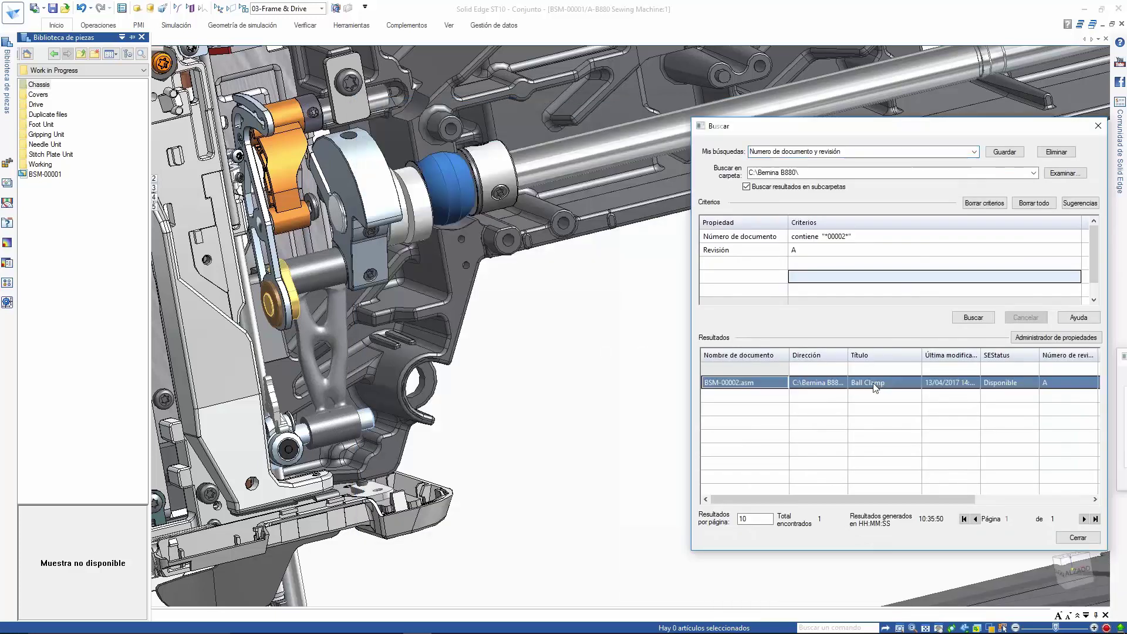
pyautogui.doubleClick(874, 385)
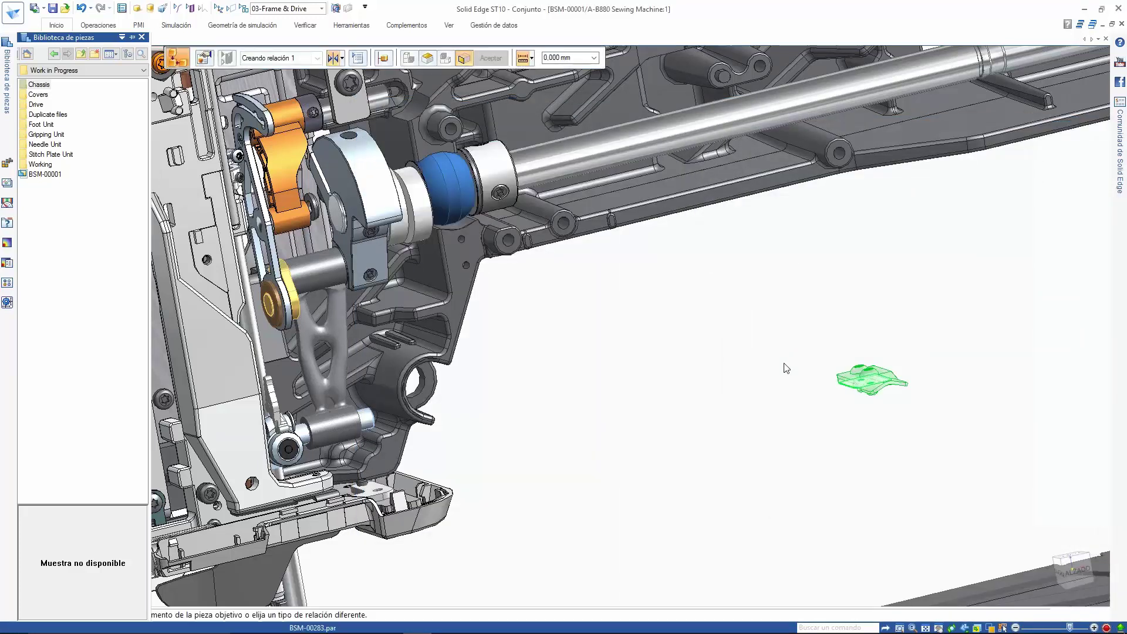
# Position the Ball Clamp on the chassis by mating it to the screw hole below the upper shaft's ball bearing
pyautogui.scroll(-2, 487, 285)
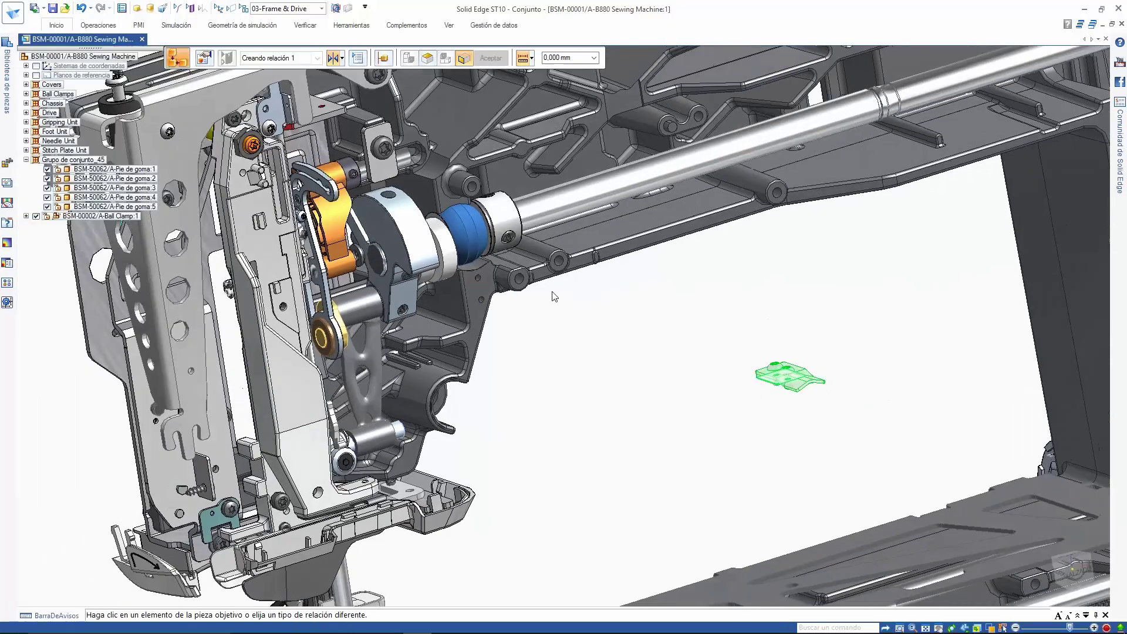
pyautogui.click(481, 284)
pyautogui.scroll(3, 483, 287)
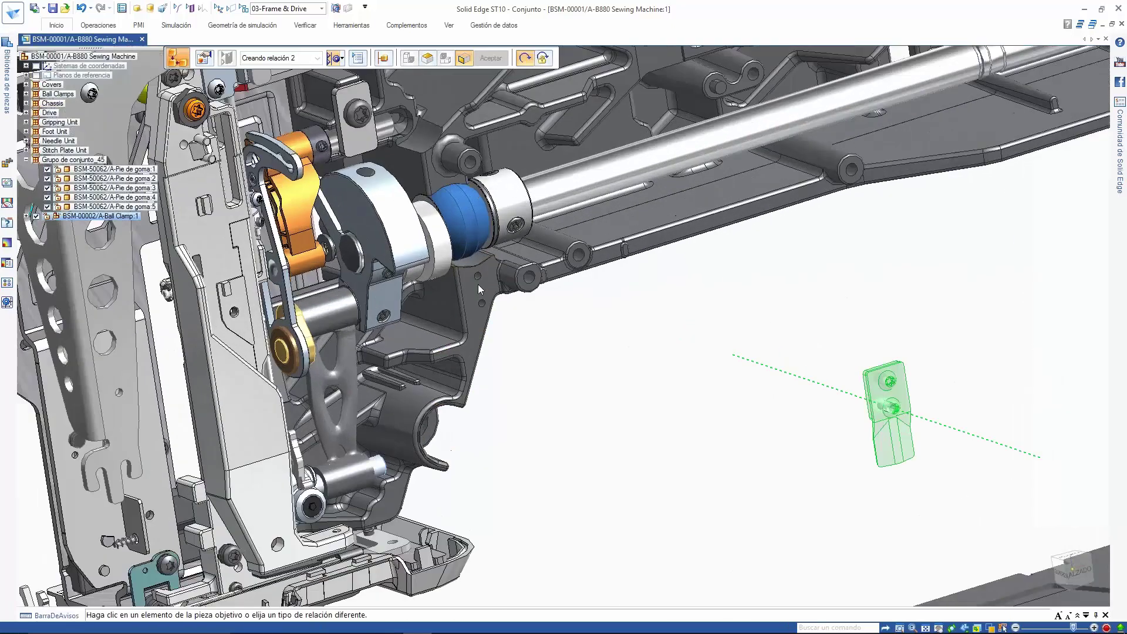
pyautogui.click(477, 273)
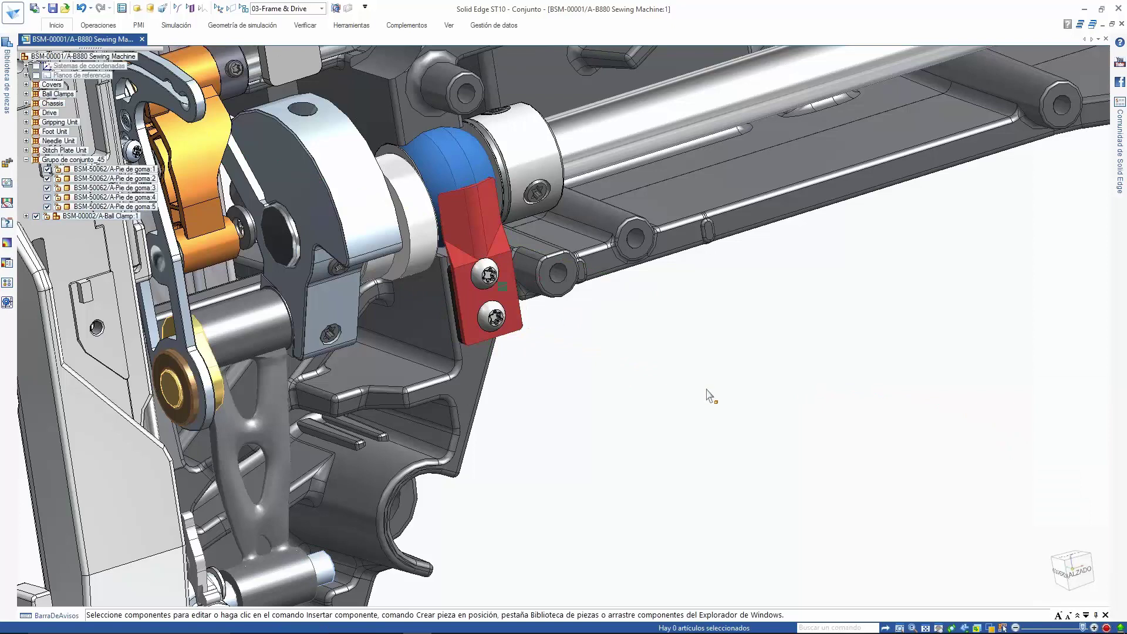
pyautogui.scroll(-3, 742, 398)
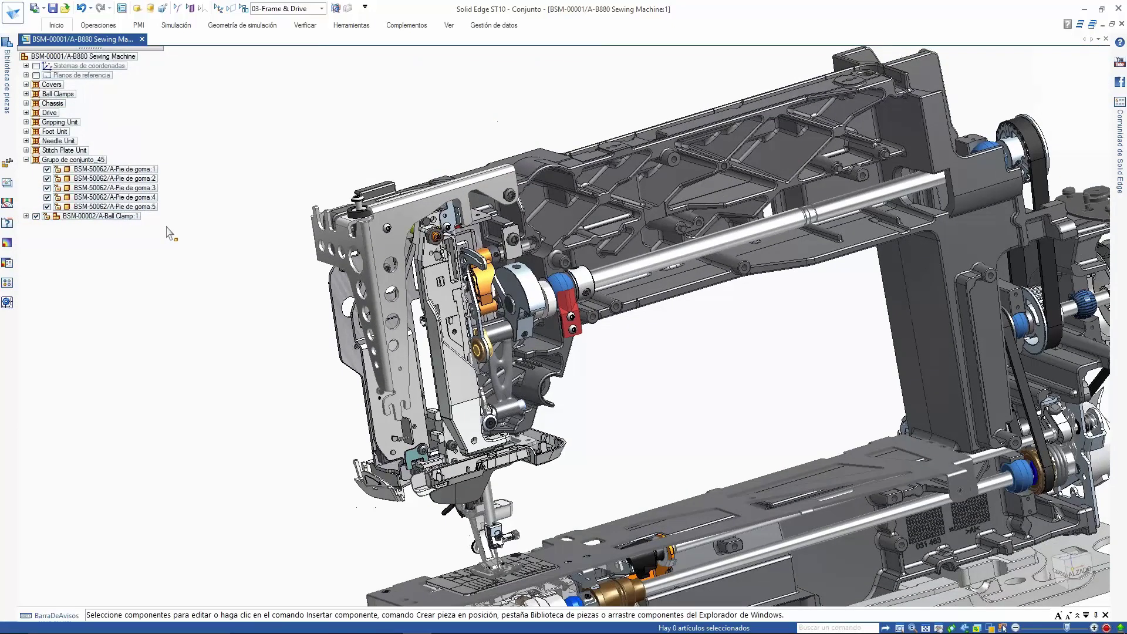
# Start duplicating BSM-00002/A-Ball Clamp:1, using the chassis screw holes behind it as the reference geometry
pyautogui.click(26, 160)
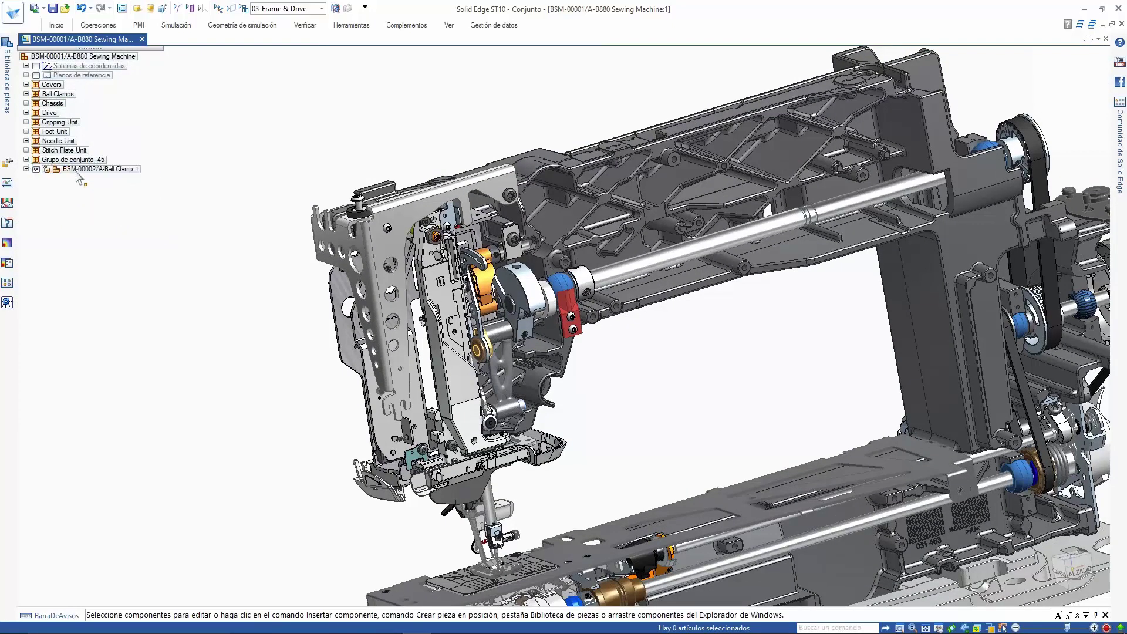
pyautogui.click(100, 170)
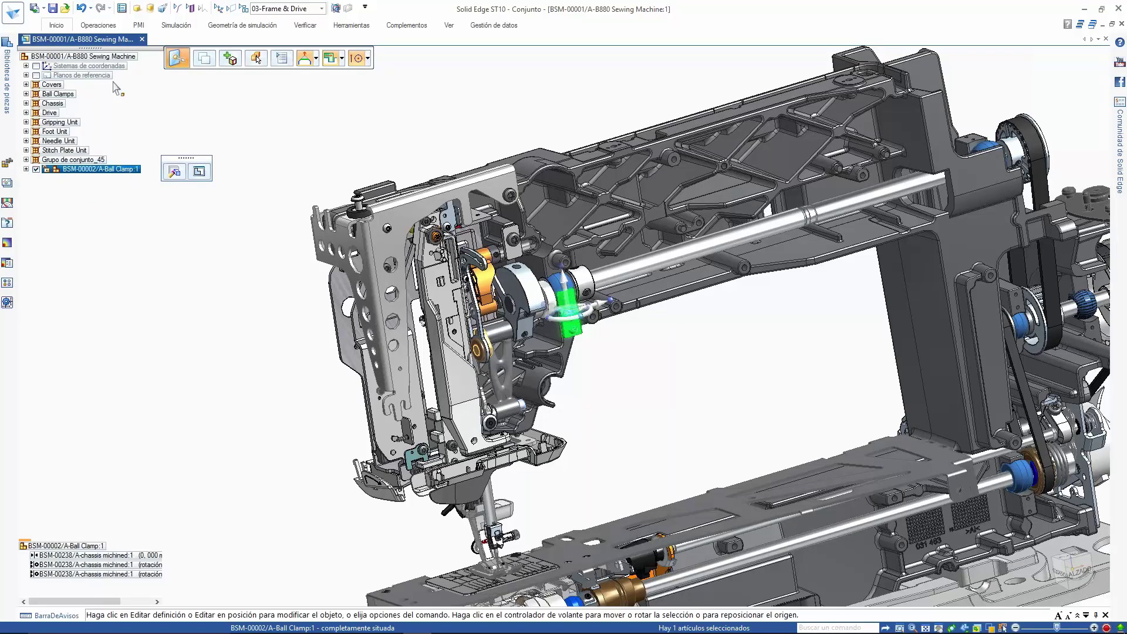
pyautogui.click(57, 25)
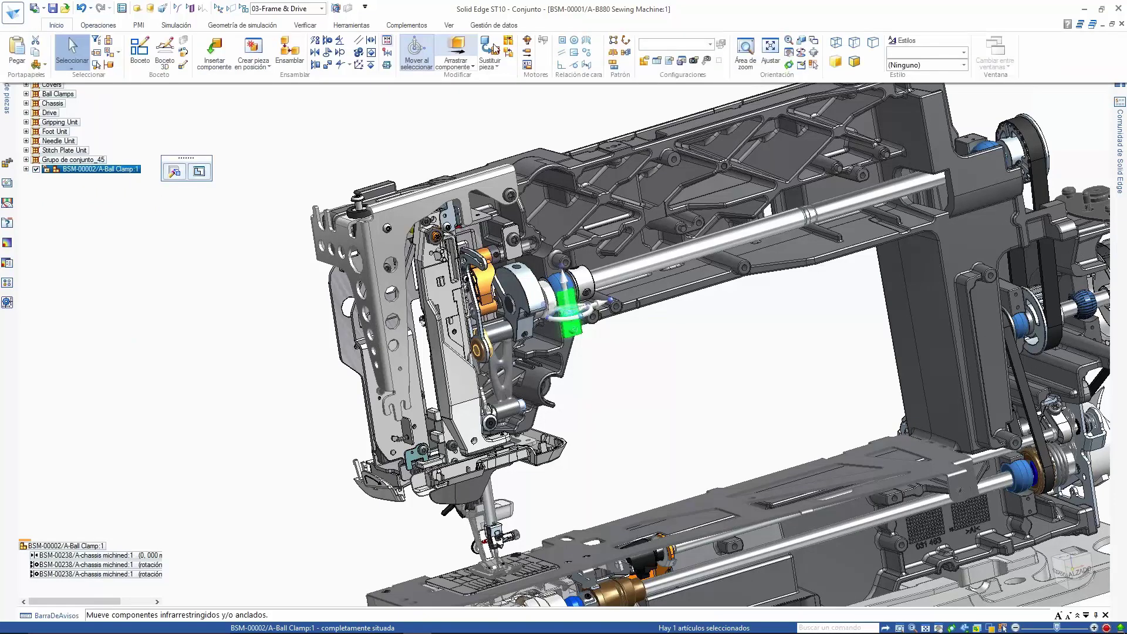
pyautogui.click(625, 53)
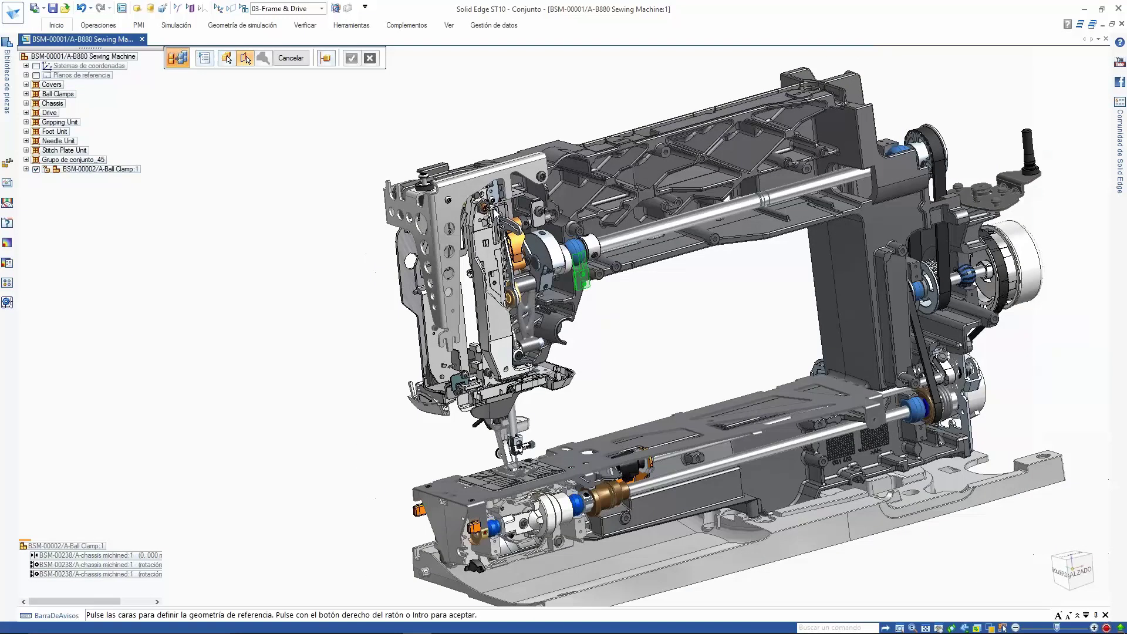
pyautogui.scroll(6, 574, 294)
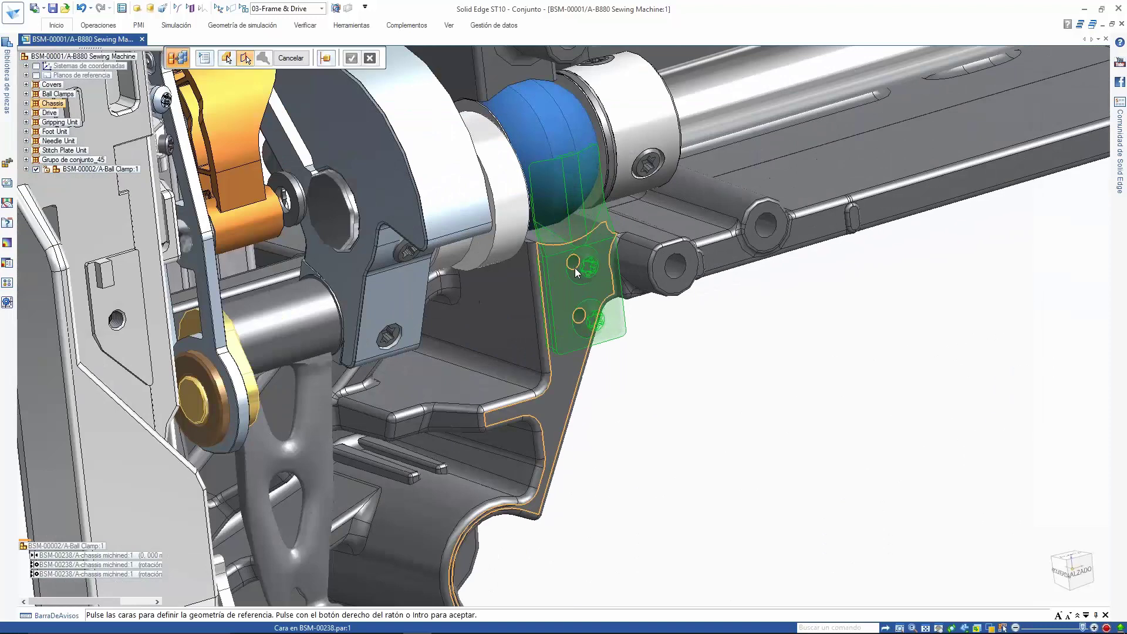
pyautogui.click(576, 267)
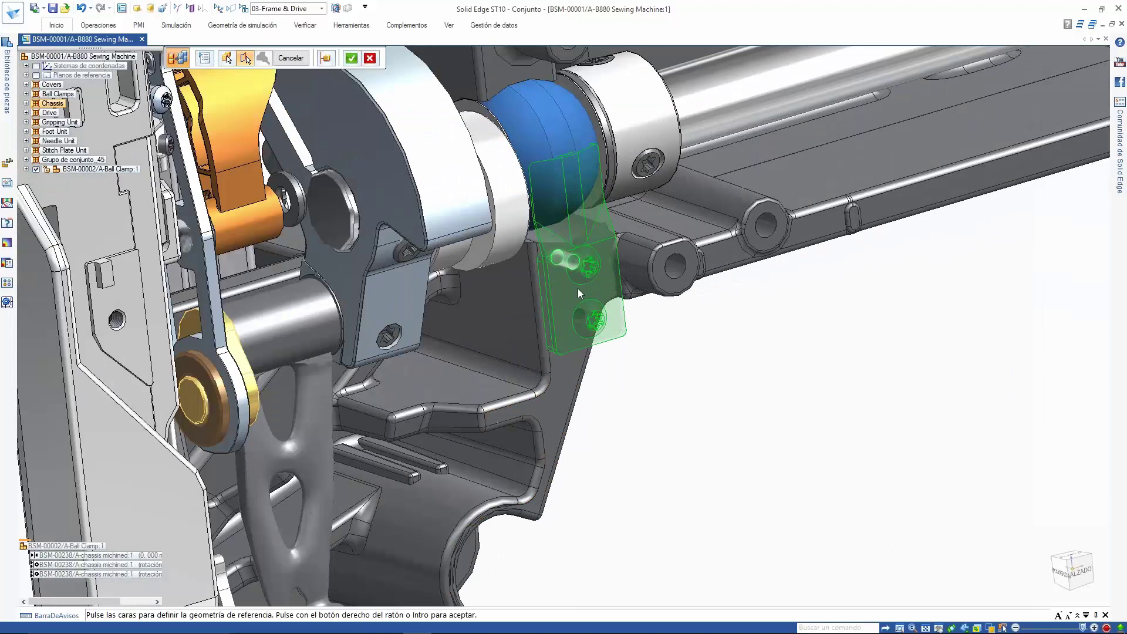
pyautogui.scroll(-5, 660, 319)
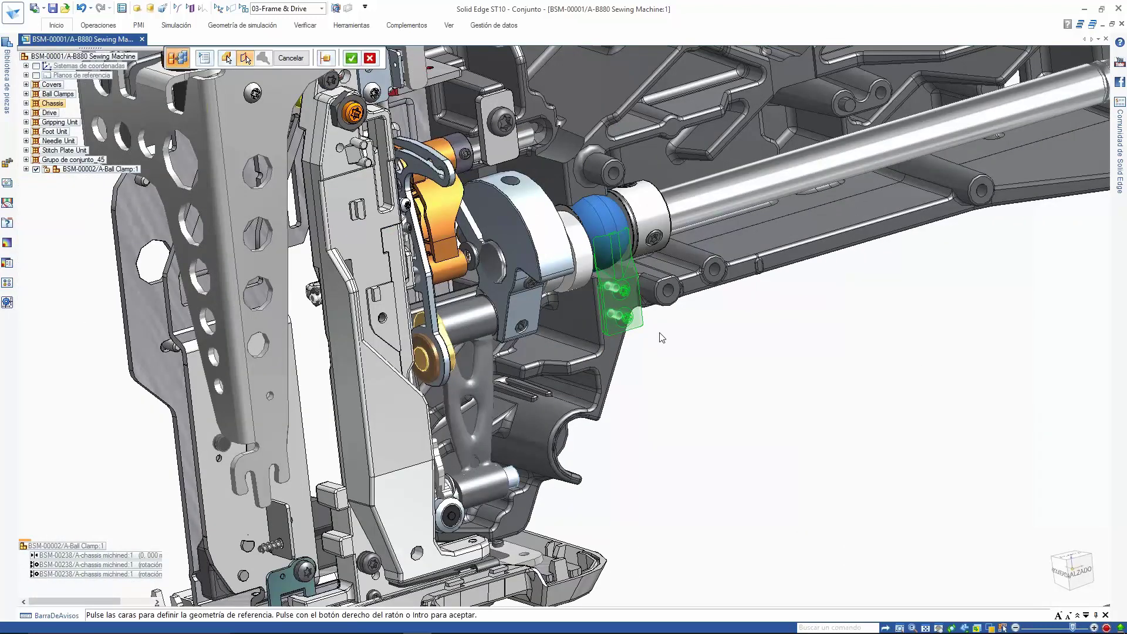
pyautogui.scroll(-4, 669, 338)
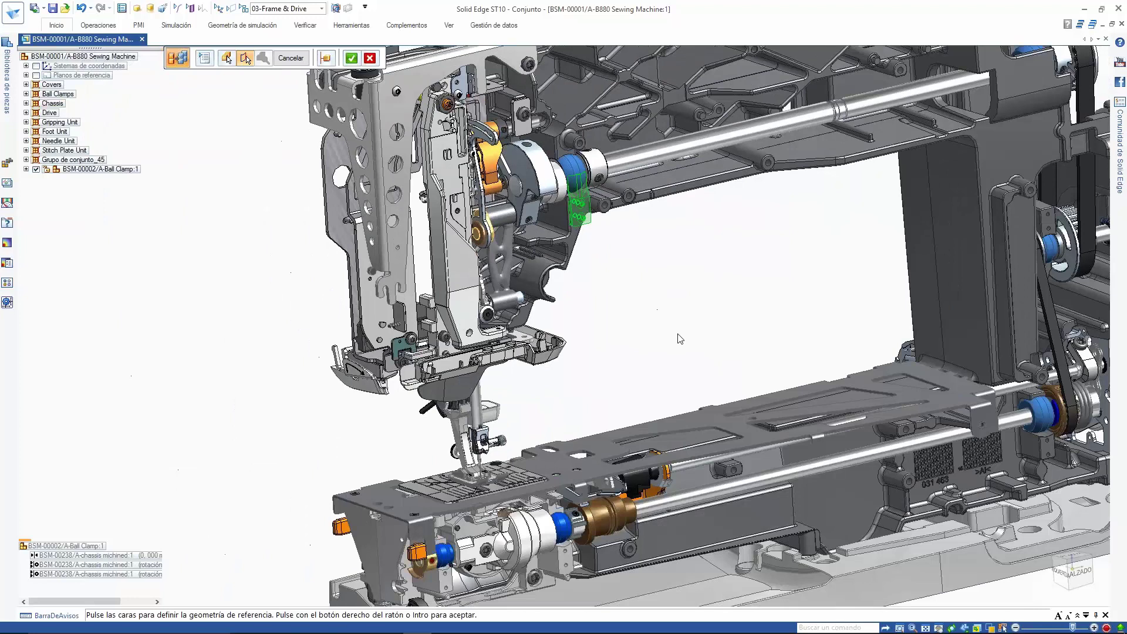
pyautogui.rightClick(679, 339)
# Search the lower front chassis block and the main machined chassis for matching Ball Clamp locations
pyautogui.keyDown('shift'); pyautogui.moveTo(629, 284); pyautogui.dragTo(632, 192, button='middle'); pyautogui.keyUp('shift')
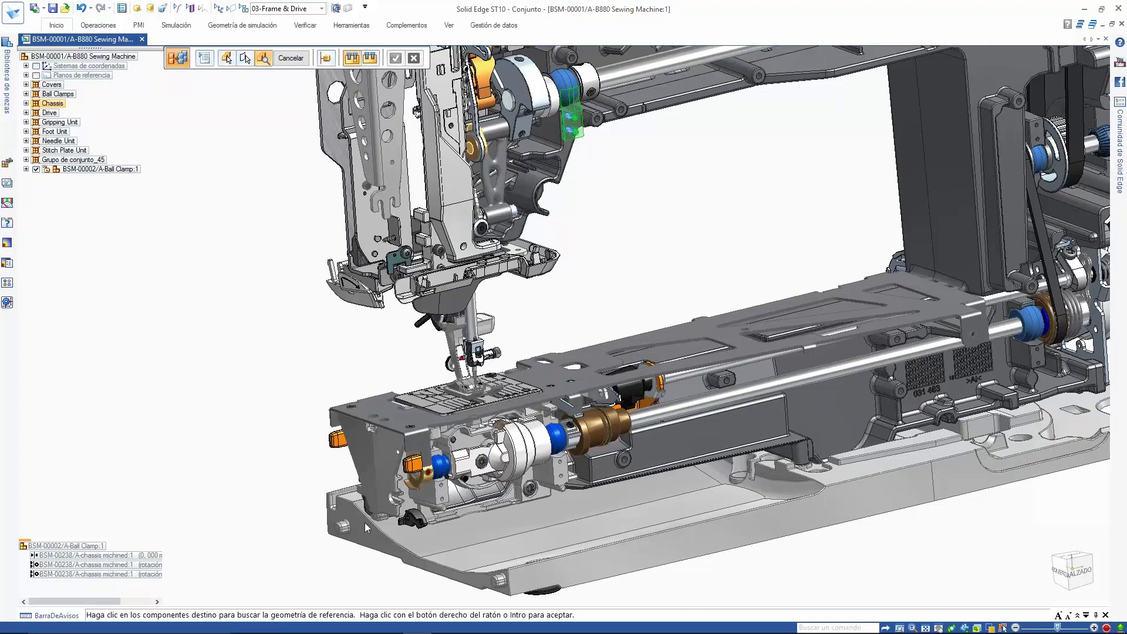
pyautogui.click(434, 495)
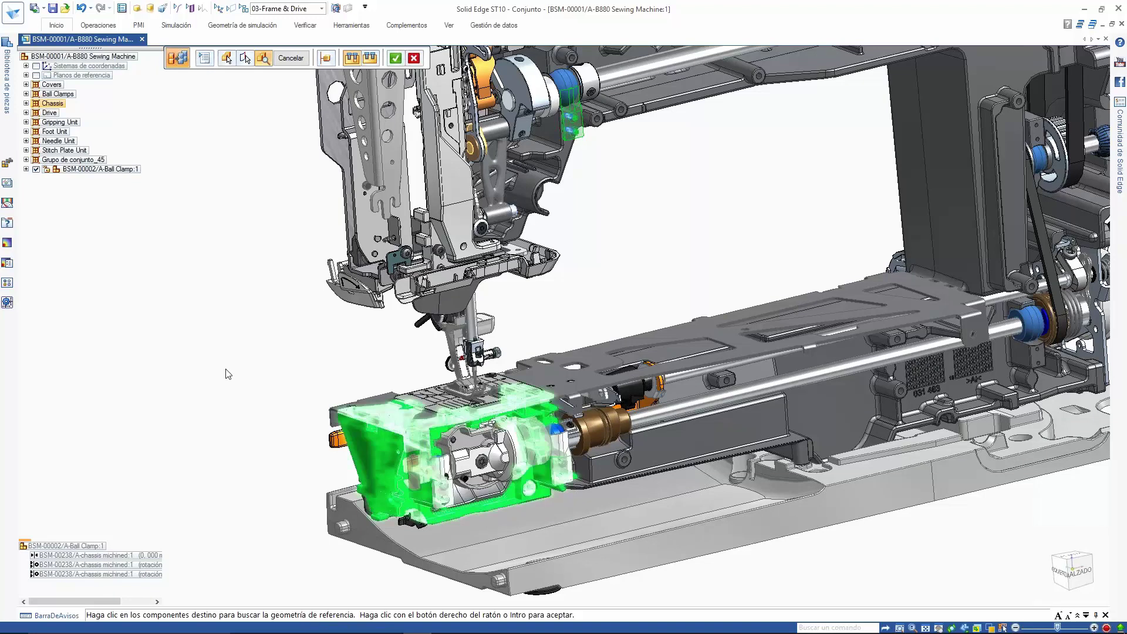
pyautogui.scroll(3, 446, 510)
pyautogui.scroll(-3, 176, 382)
pyautogui.moveTo(184, 383); pyautogui.dragTo(641, 244, button='middle')
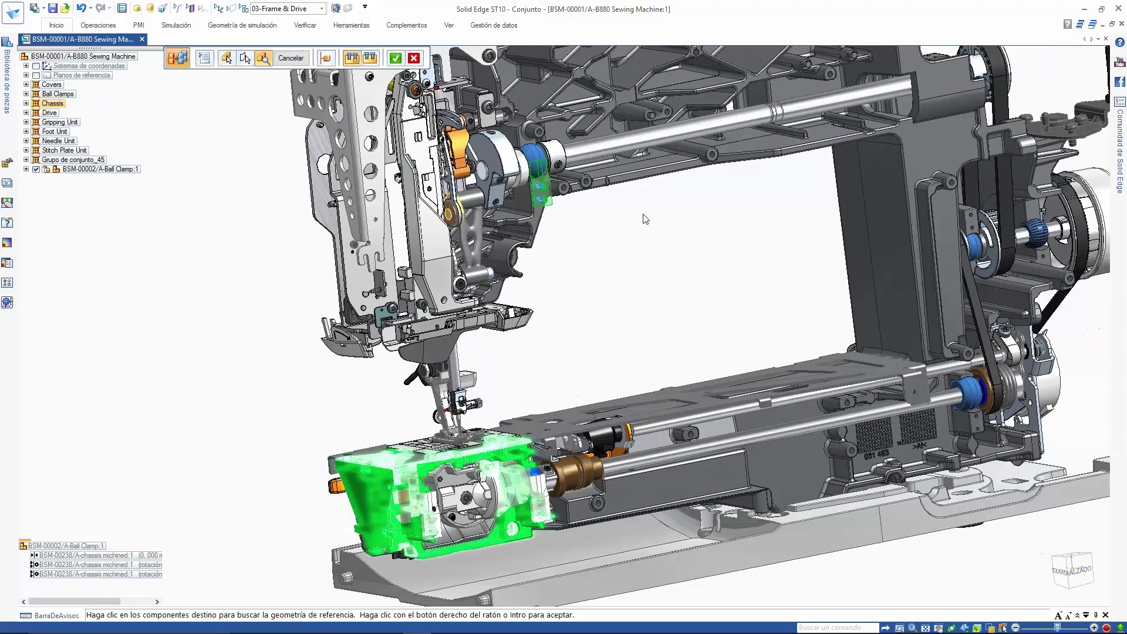
pyautogui.scroll(2, 630, 267)
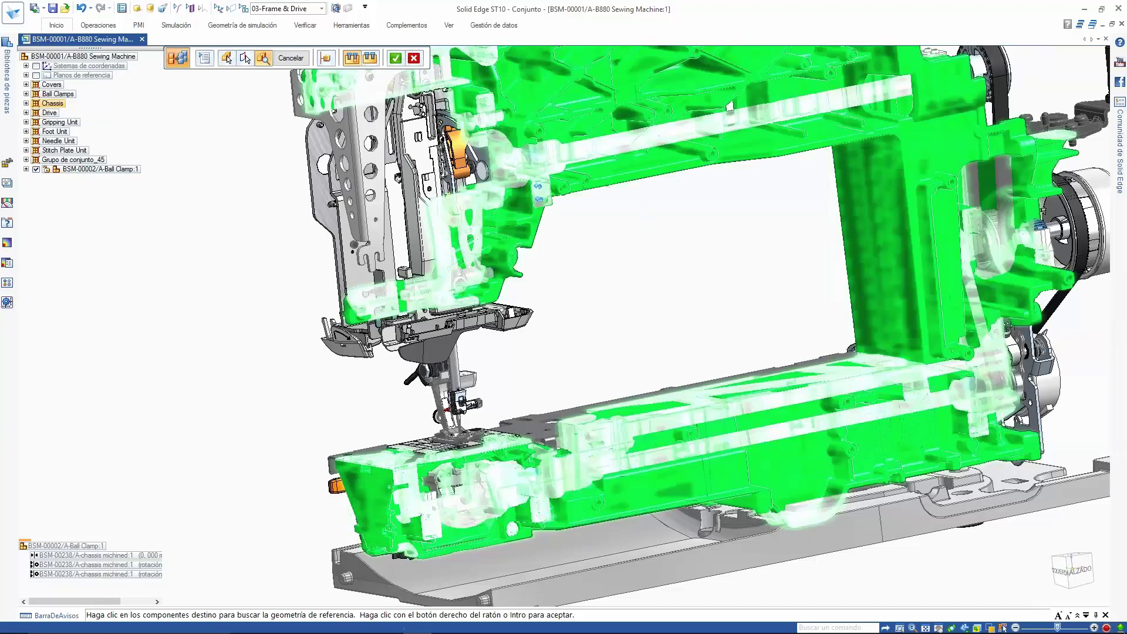
pyautogui.rightClick(587, 254)
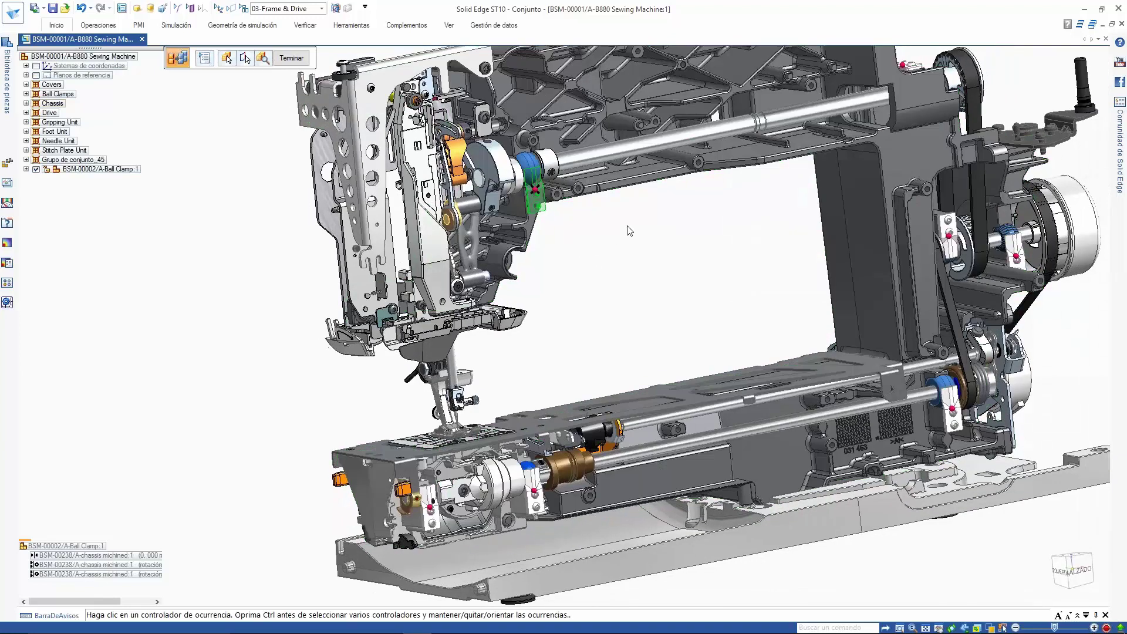
# Skip the two clamp occurrences on top of the upper arm and reorient the one beside the upper drive pulley, completing the duplication
pyautogui.scroll(-2, 630, 231)
pyautogui.moveTo(629, 294); pyautogui.dragTo(597, 274, button='middle')
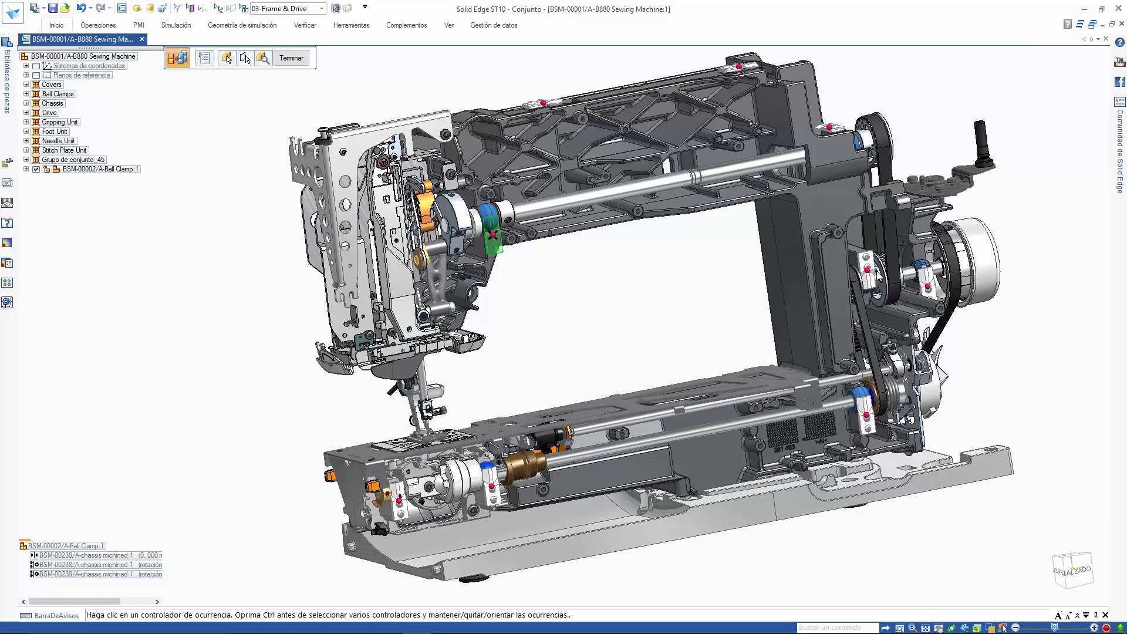
pyautogui.scroll(3, 697, 282)
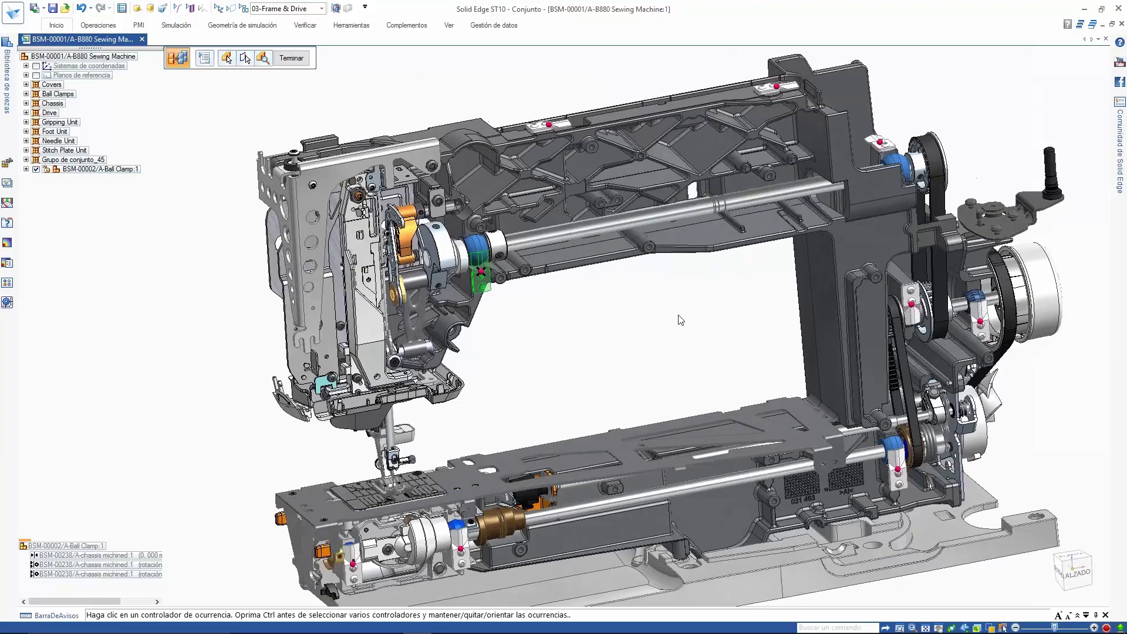
pyautogui.scroll(5, 655, 64)
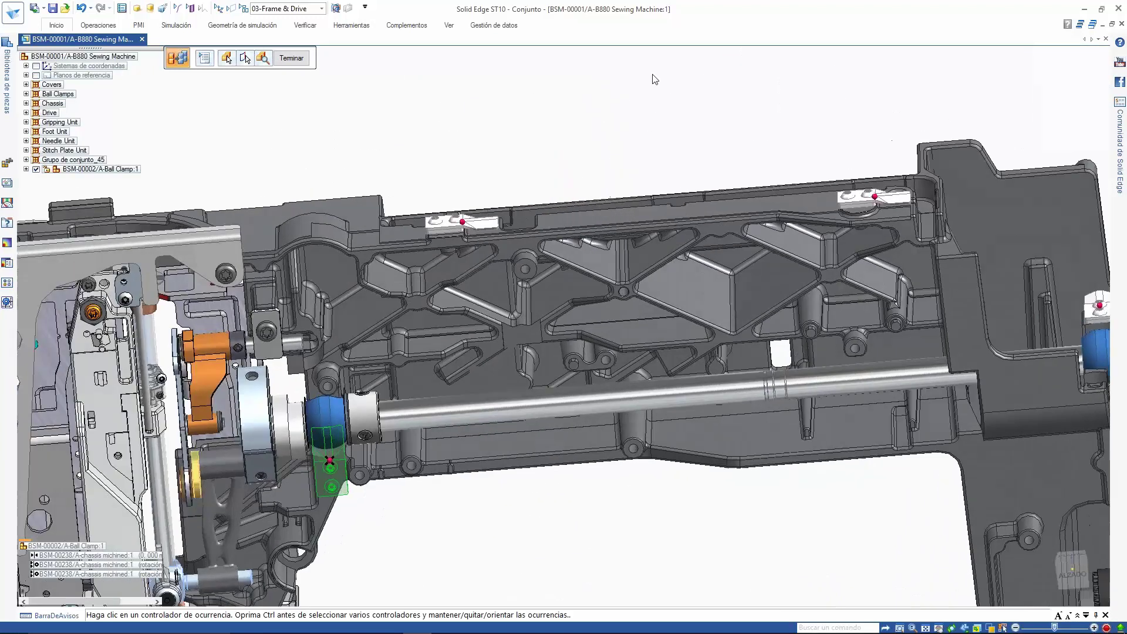
pyautogui.scroll(2, 655, 79)
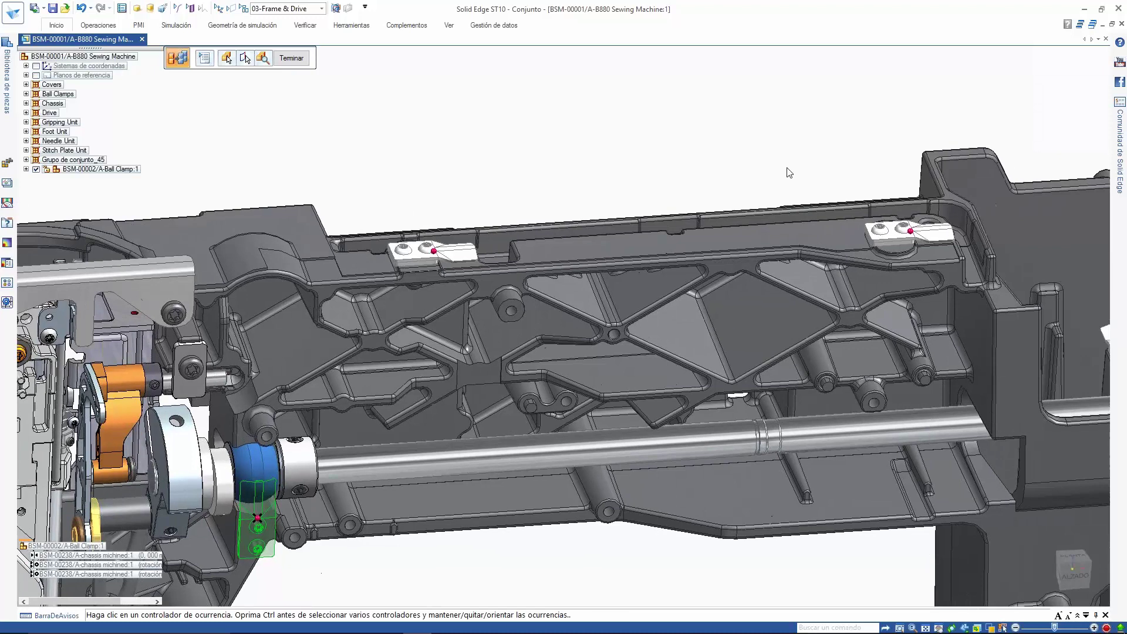
pyautogui.click(434, 251)
pyautogui.click(911, 231)
pyautogui.moveTo(457, 217); pyautogui.dragTo(548, 126)
pyautogui.click(525, 136)
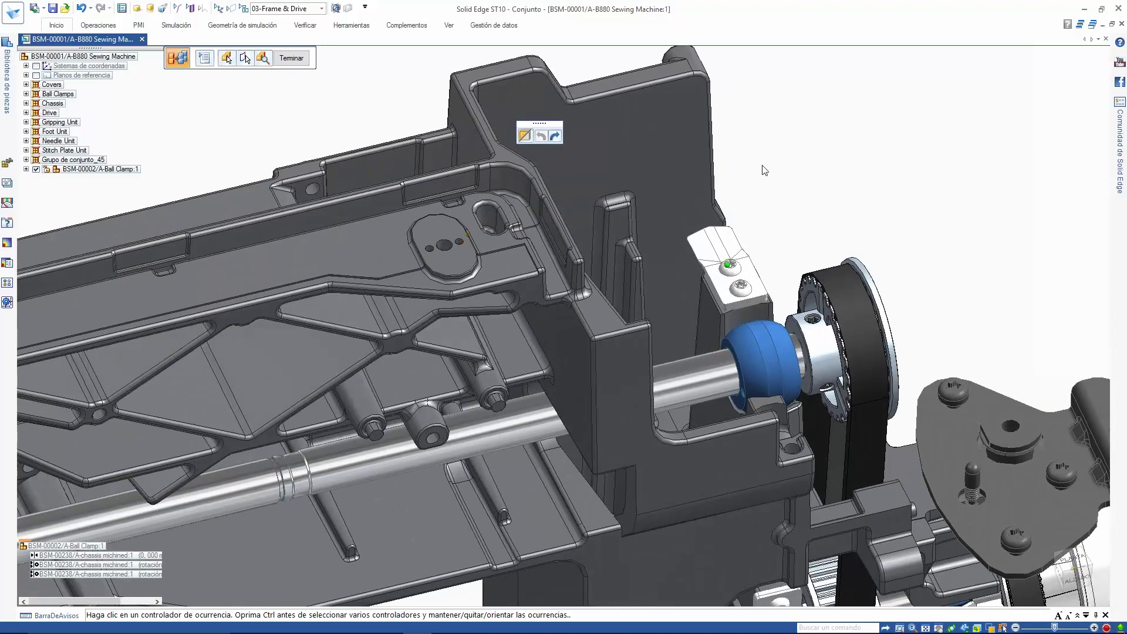
pyautogui.moveTo(522, 124); pyautogui.dragTo(845, 116)
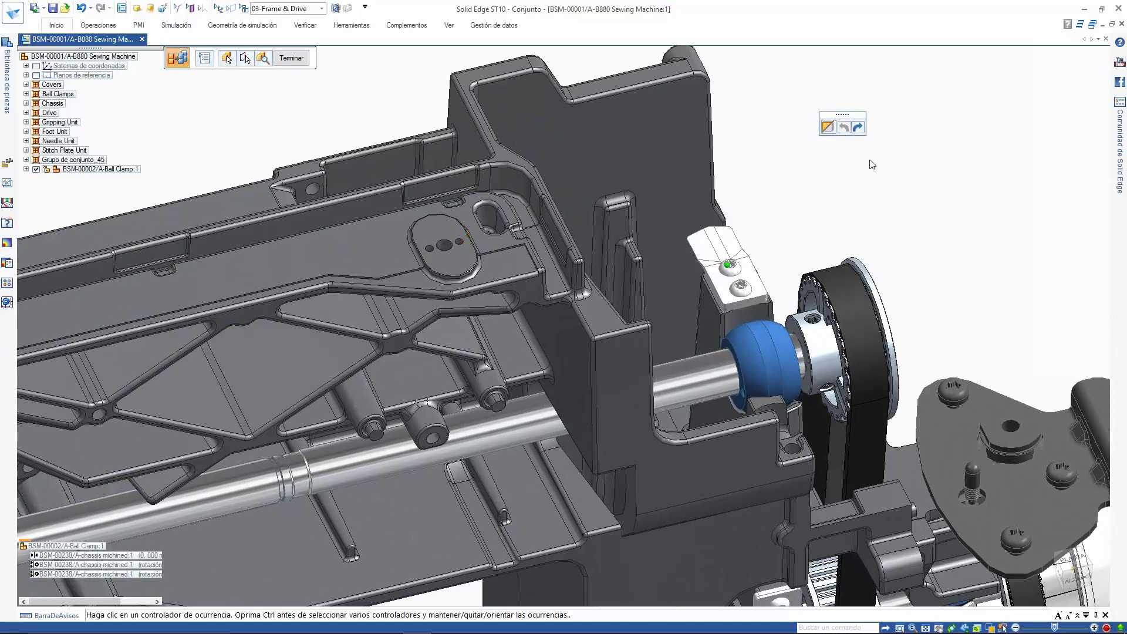
pyautogui.click(858, 128)
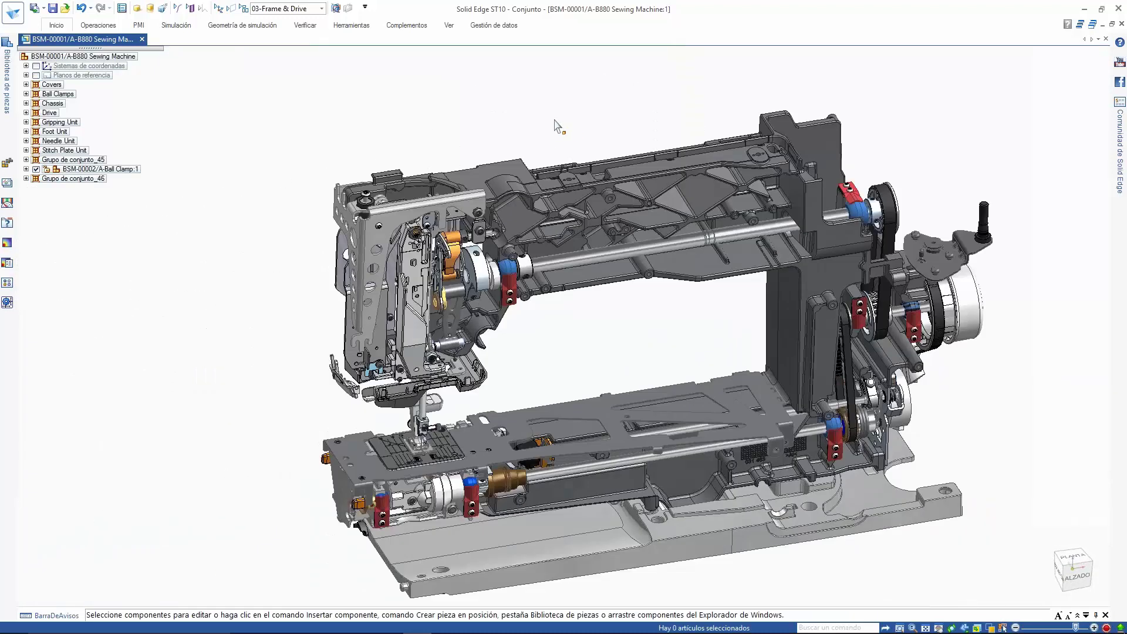
# Open the drive subassembly BSM-00379 in its own window and activate its part BSM-00165/A-Cap:1
pyautogui.click(567, 429)
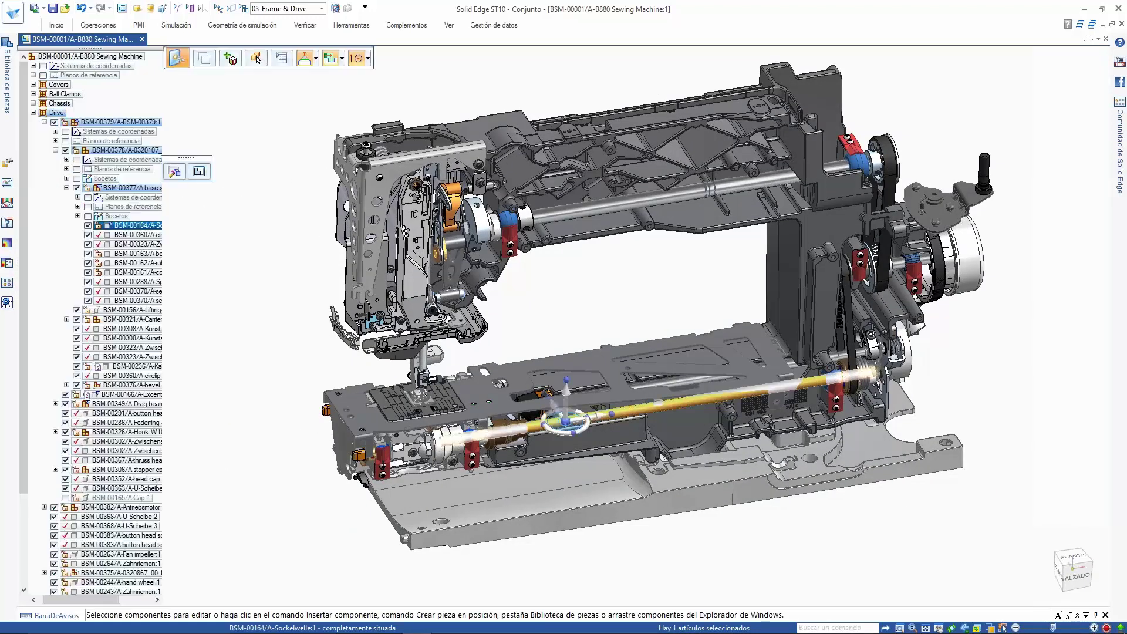
pyautogui.rightClick(111, 122)
pyautogui.click(151, 319)
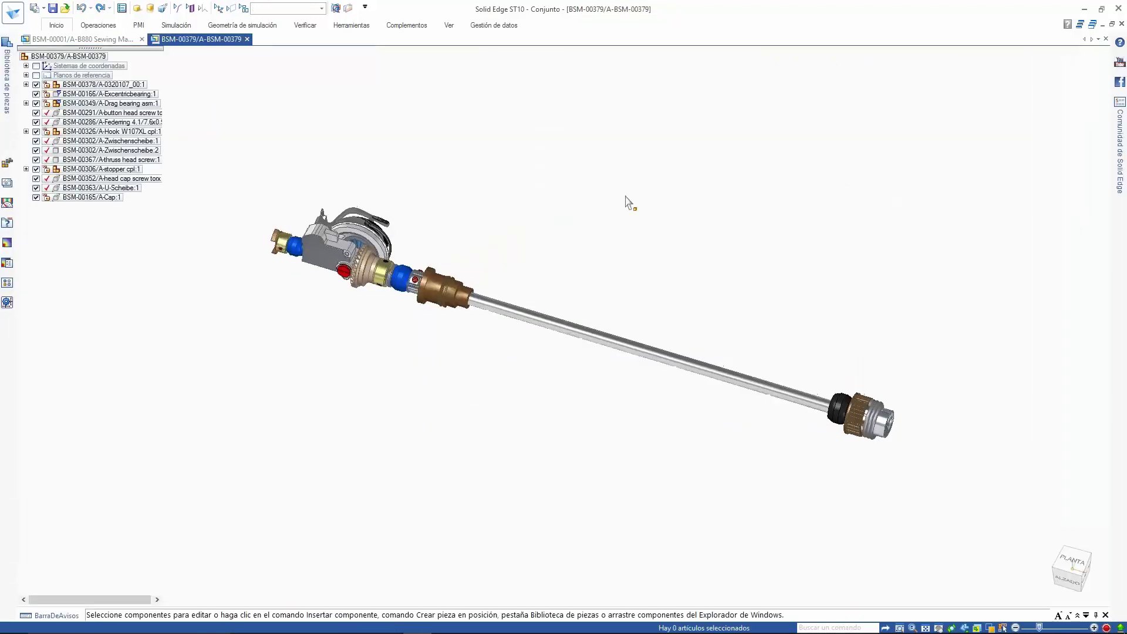
pyautogui.click(92, 197)
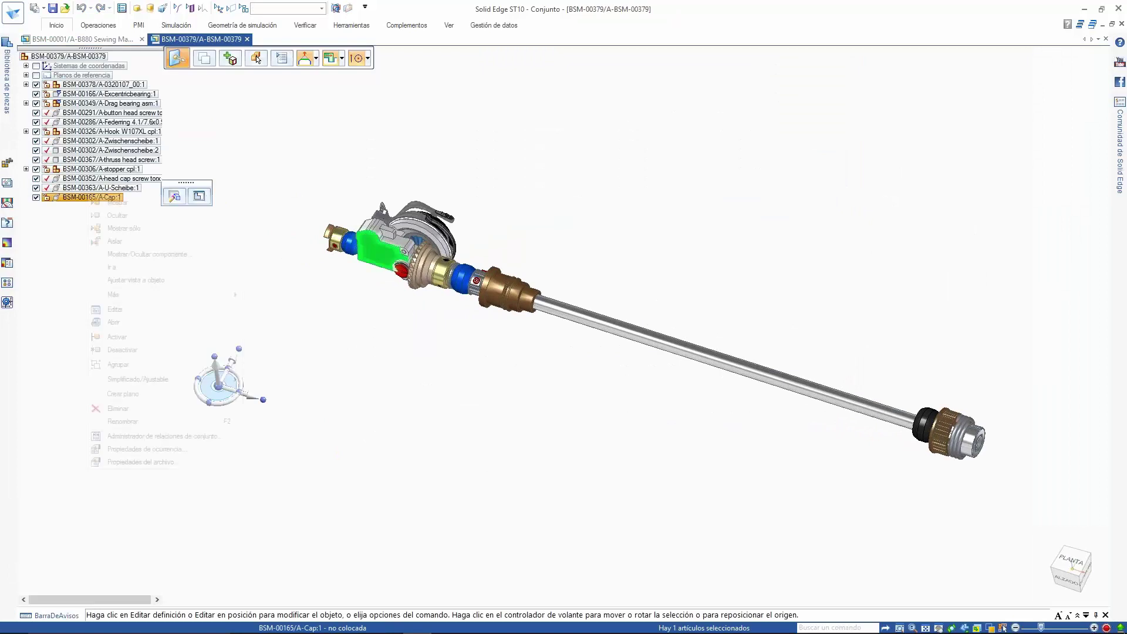
pyautogui.click(117, 336)
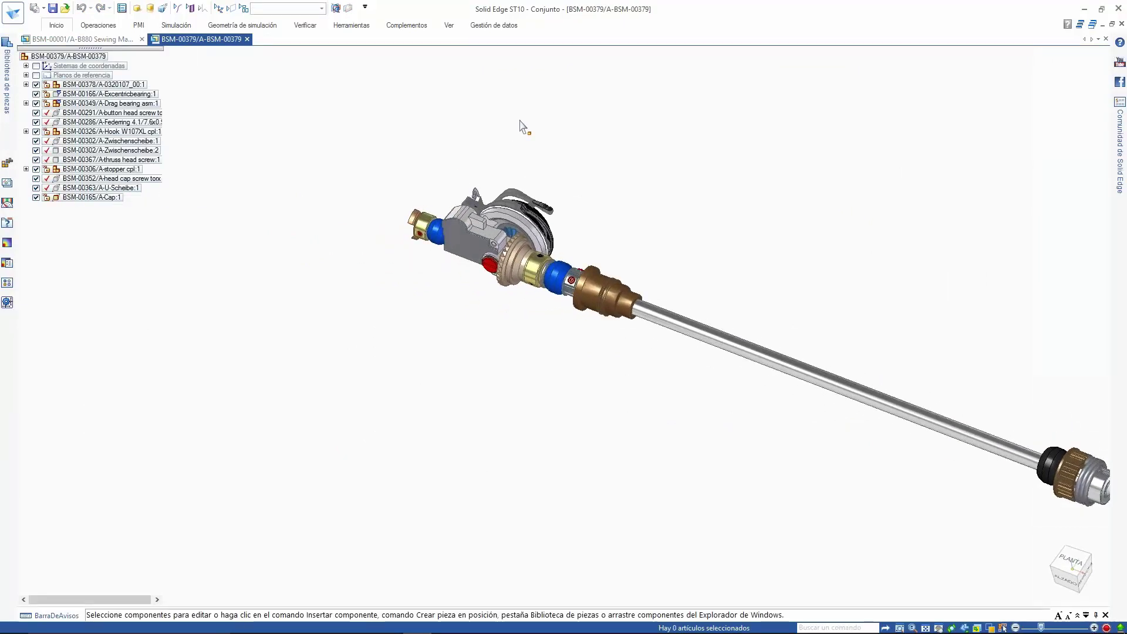
# Apply the 02-Main Drive display configuration to the drive subassembly
pyautogui.click(321, 8)
pyautogui.click(265, 35)
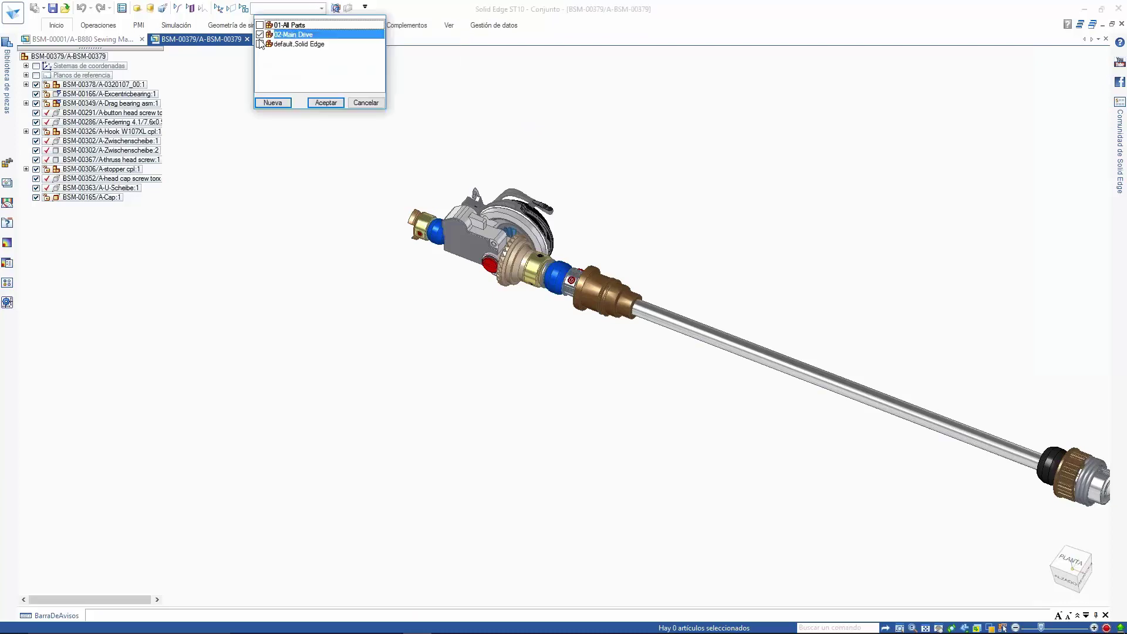
pyautogui.click(329, 102)
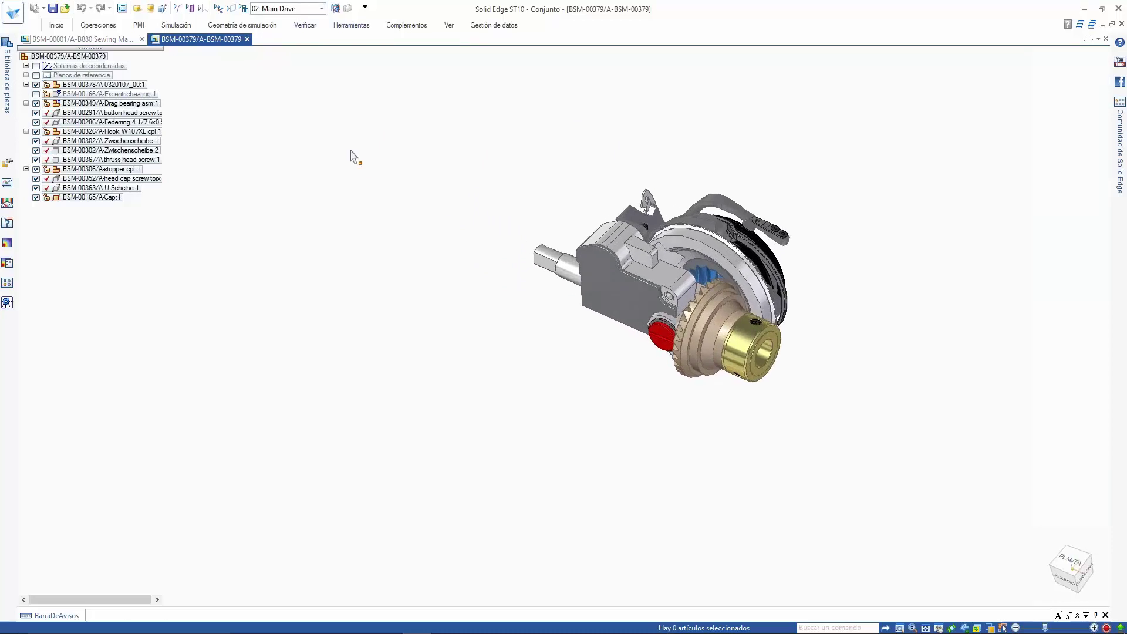
# Set clipping planes parallel to the gear housing's flat side face to cut open the housing and gears
pyautogui.click(335, 15)
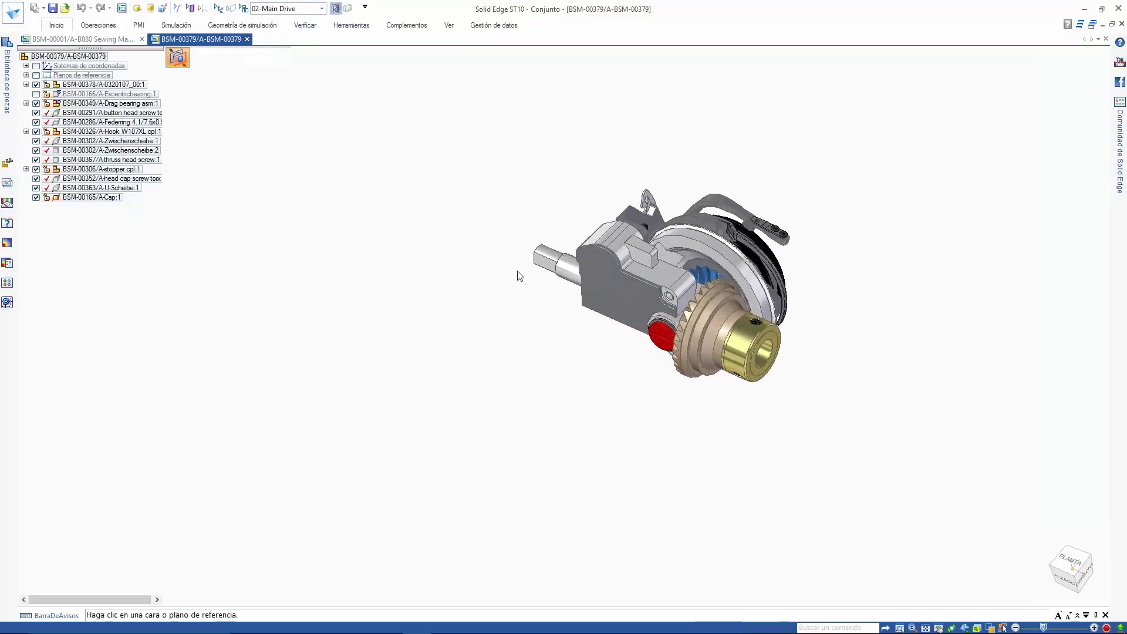
pyautogui.click(595, 279)
pyautogui.click(812, 146)
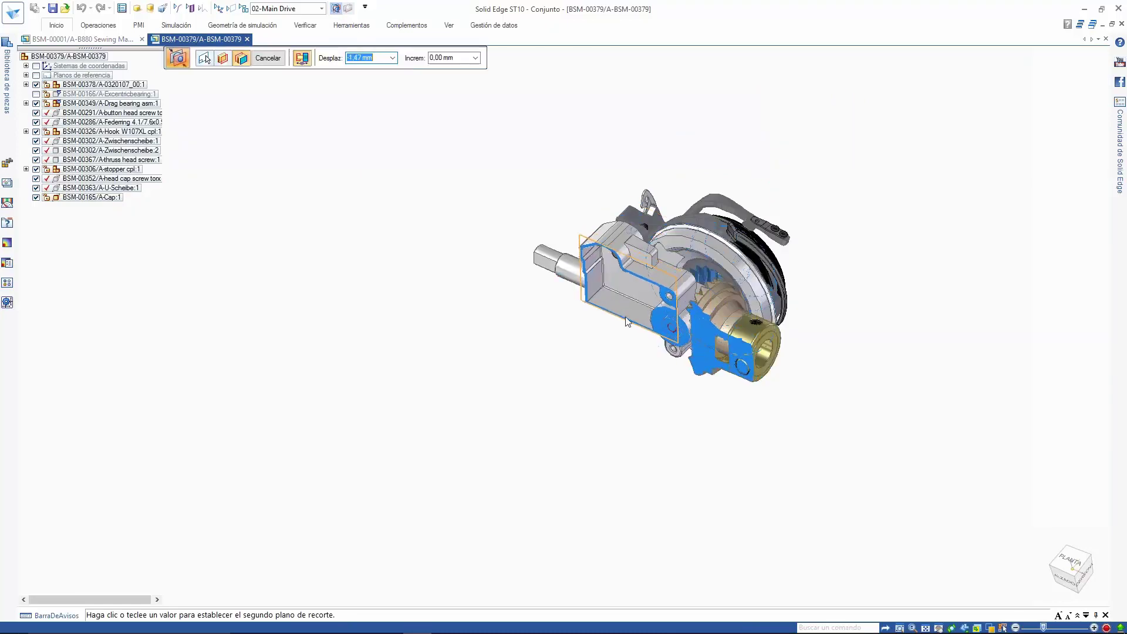
pyautogui.click(585, 353)
pyautogui.scroll(2, 674, 143)
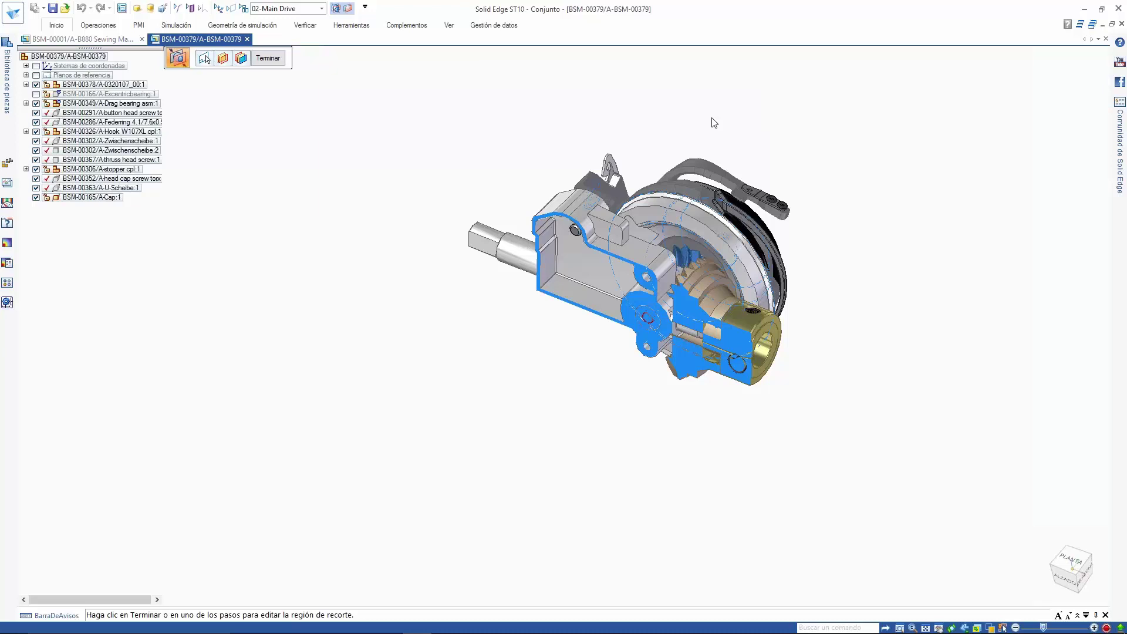
pyautogui.press('Return')
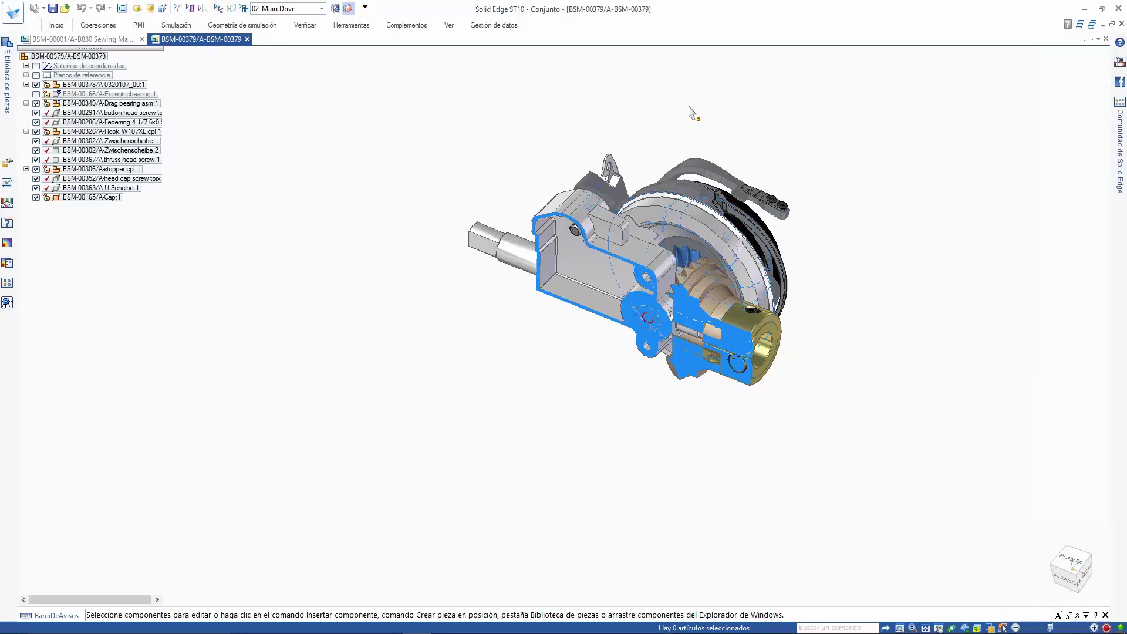
# Create a new part document from the user template iso metric part.par
pyautogui.click(12, 15)
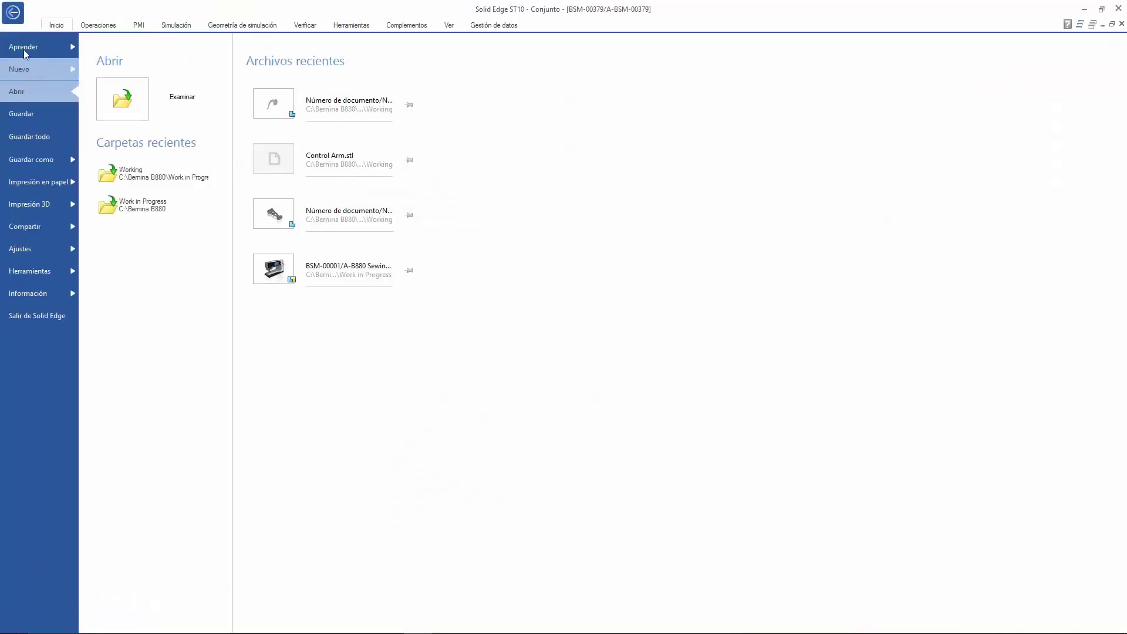
pyautogui.press('Escape')
pyautogui.click(13, 13)
pyautogui.moveTo(19, 73)
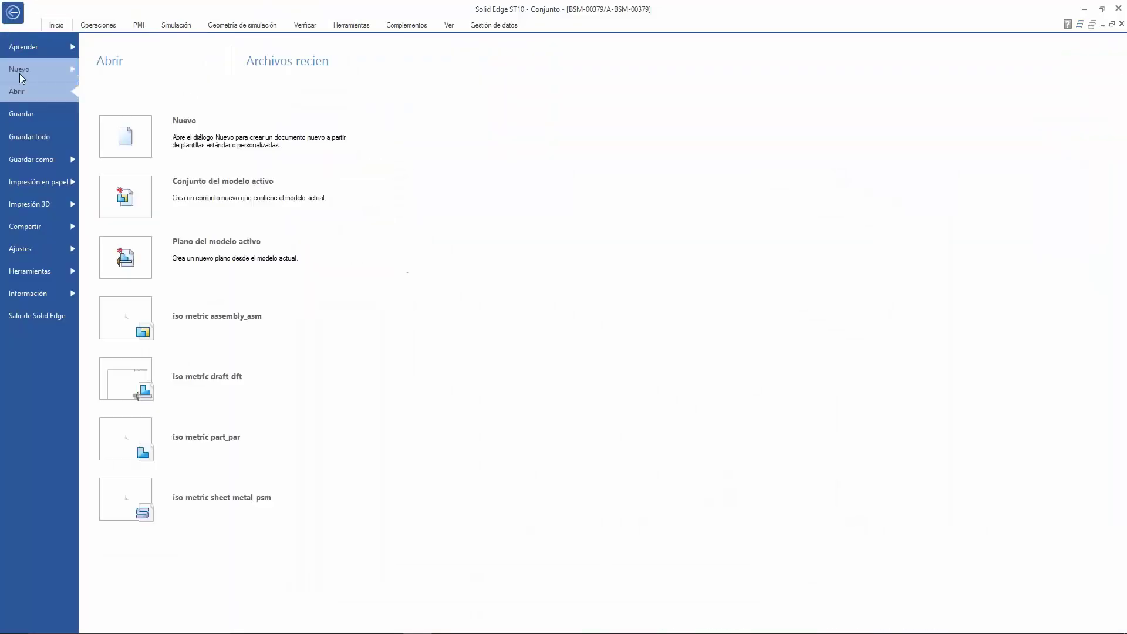
pyautogui.click(133, 134)
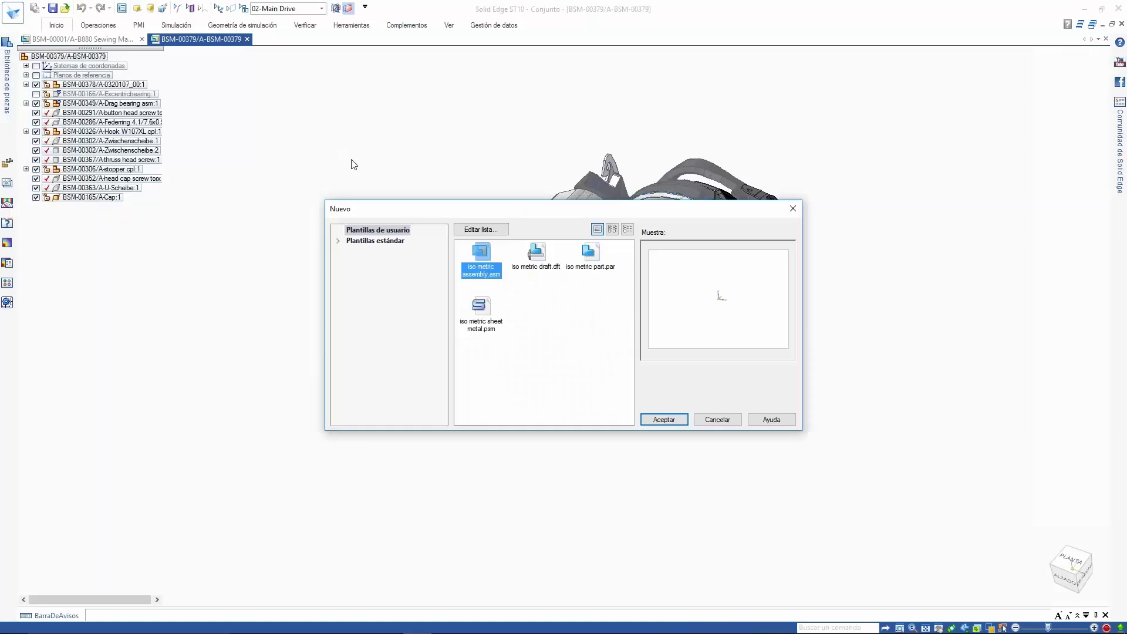
pyautogui.doubleClick(590, 250)
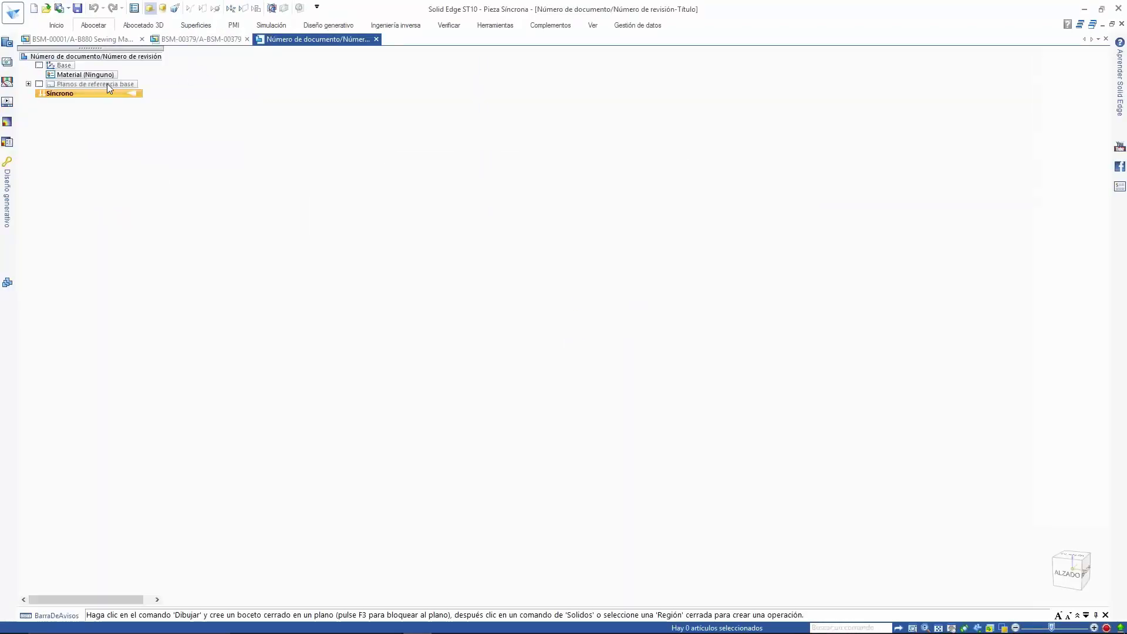
# Start inserting a part copy and accept adding it as an unlinked copy to the synchronous model
pyautogui.click(57, 26)
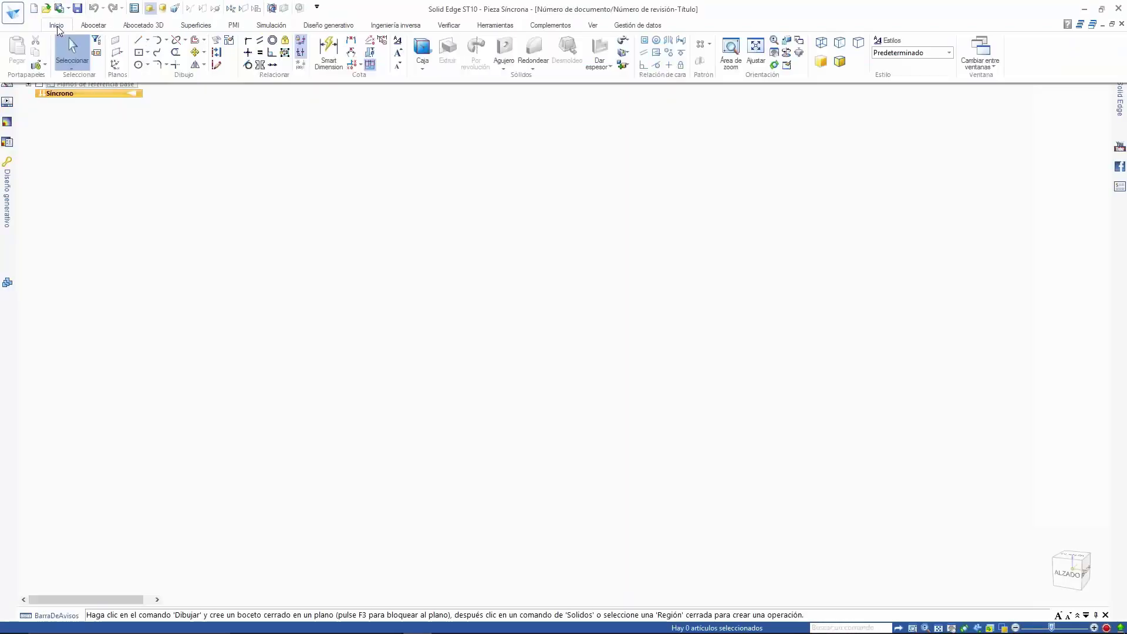
pyautogui.click(36, 66)
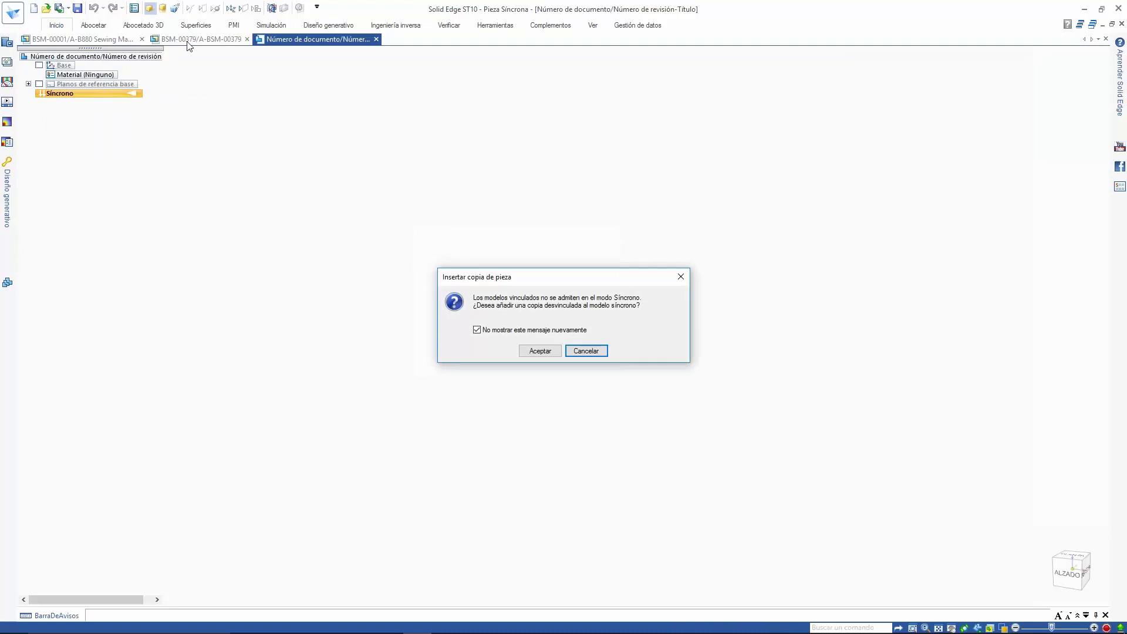
pyautogui.click(529, 354)
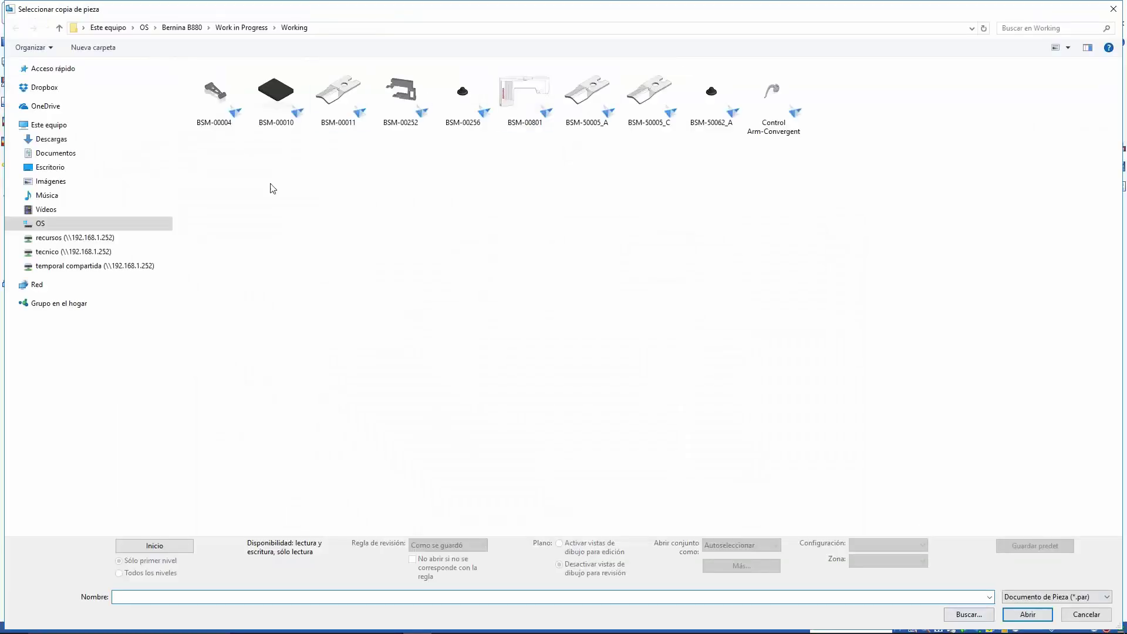
# Search by document number *00379 without a revision criterion and choose BSM-00379.asm as the source of the part copy
pyautogui.click(968, 613)
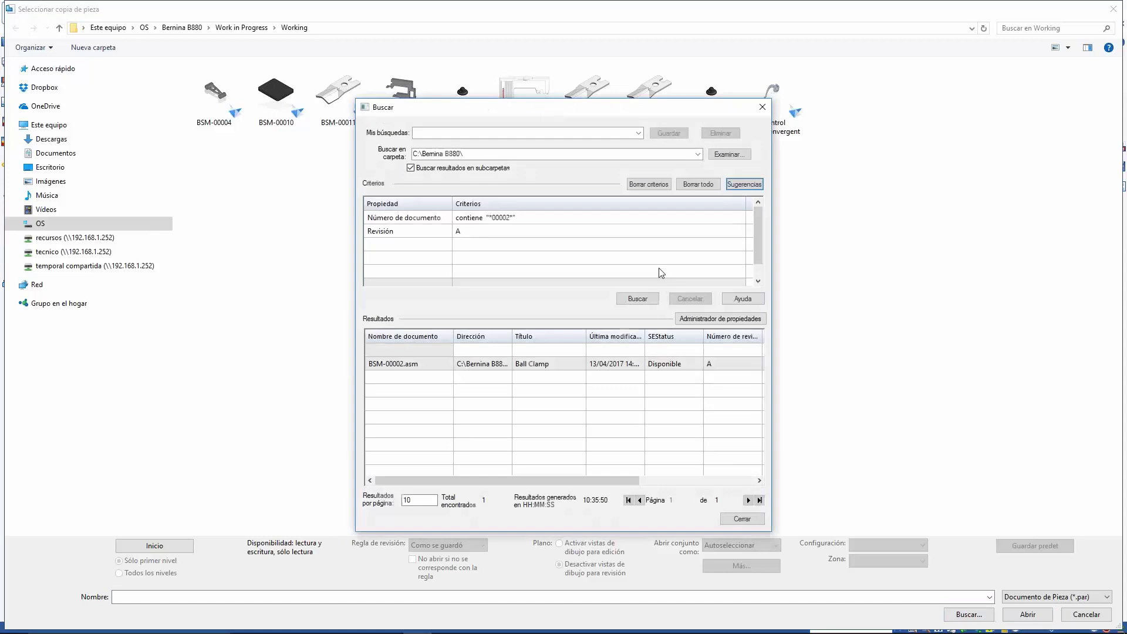
pyautogui.click(489, 231)
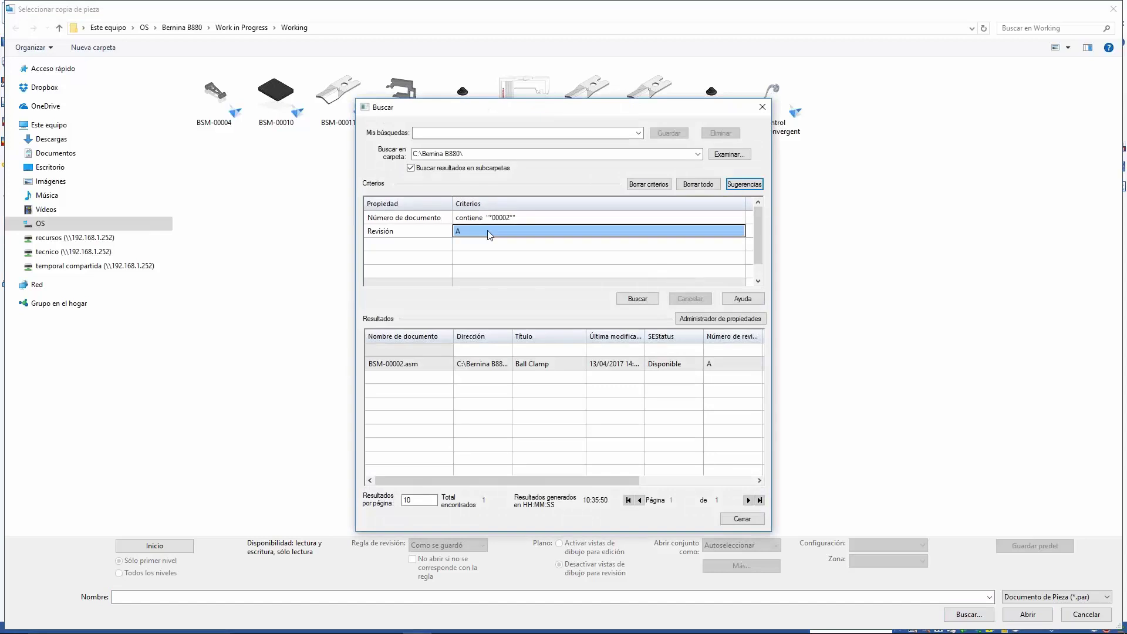
pyautogui.click(529, 220)
pyautogui.press('Delete')
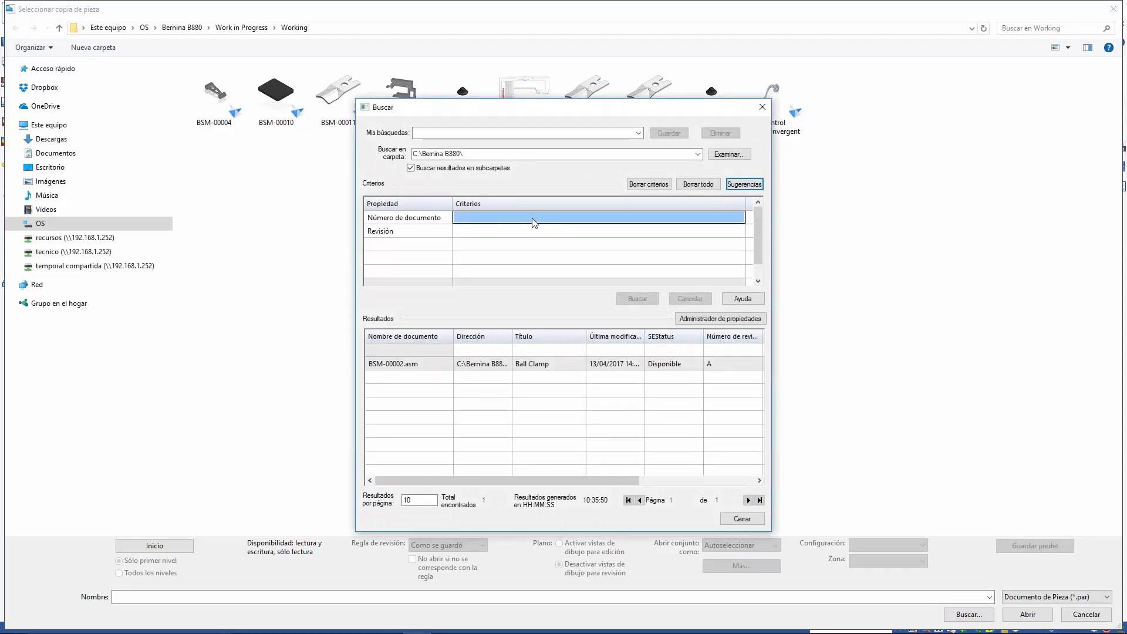
pyautogui.write('*')
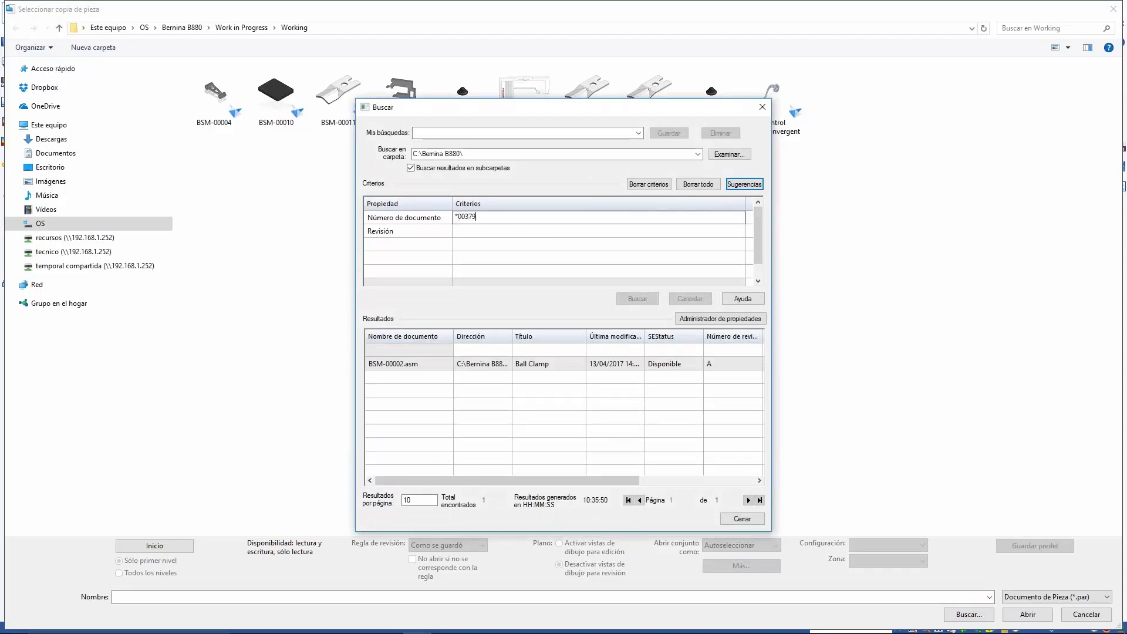
pyautogui.press('Return')
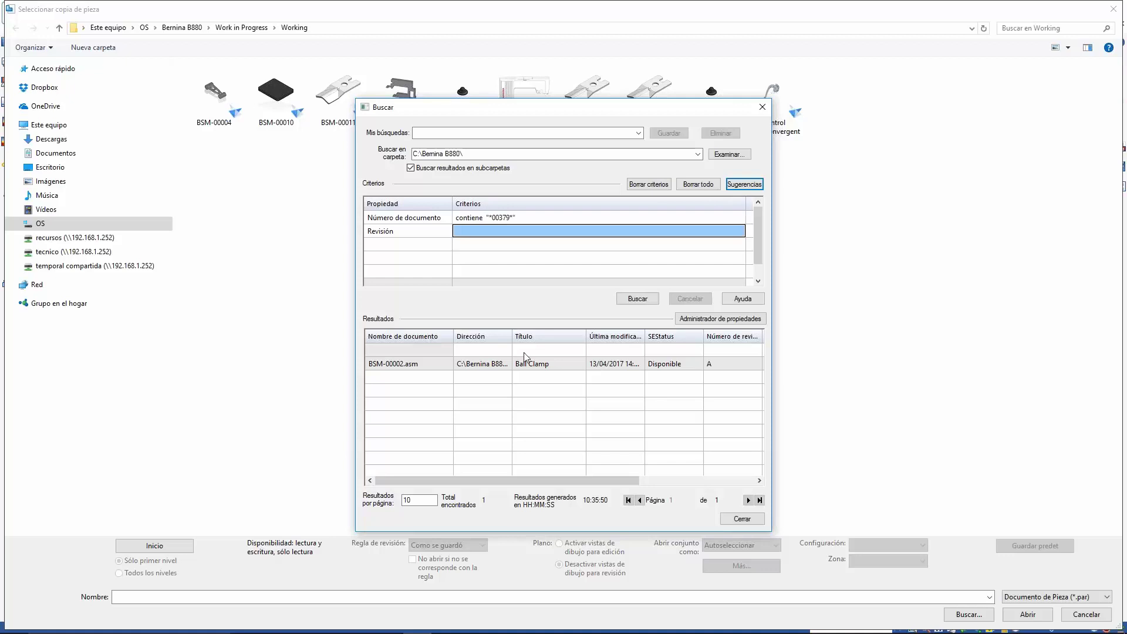
pyautogui.click(638, 298)
pyautogui.click(575, 364)
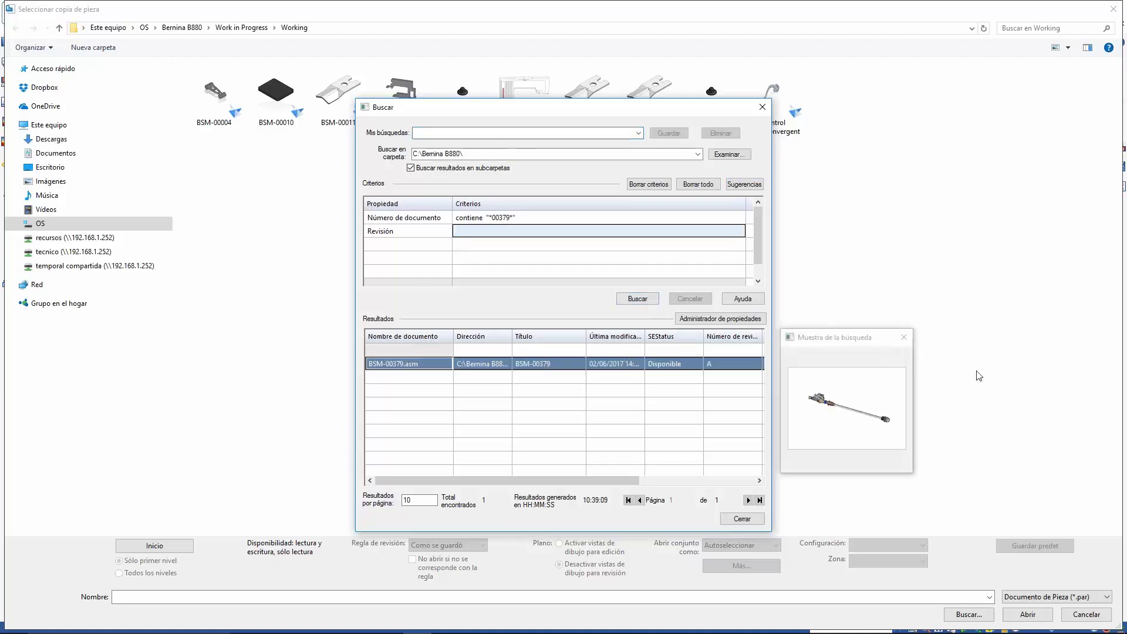
pyautogui.doubleClick(545, 364)
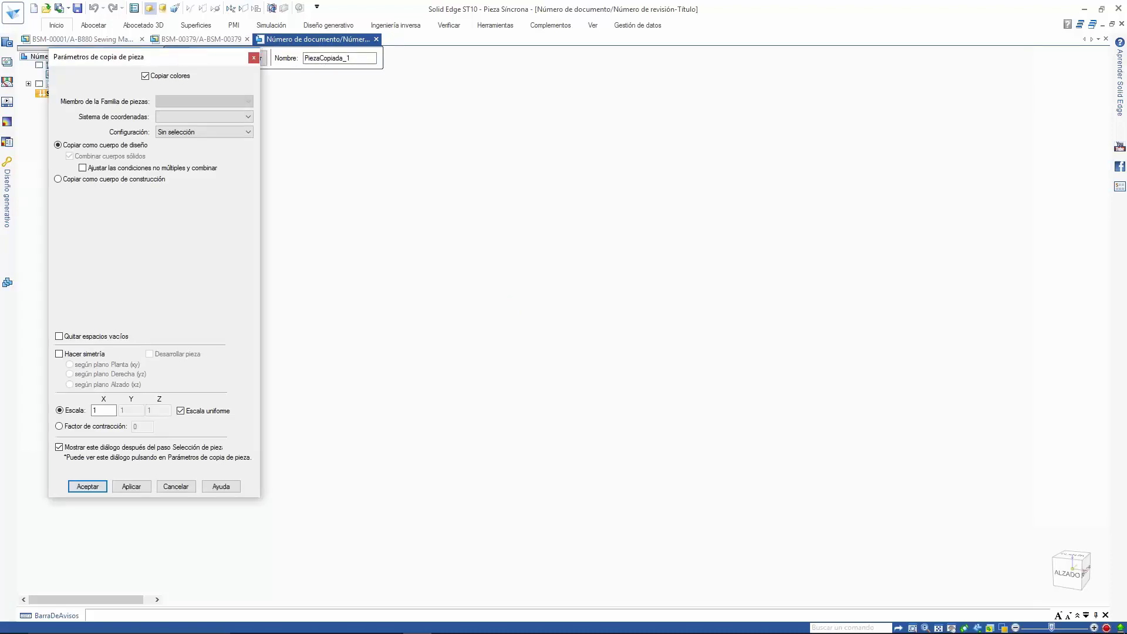
# Apply the 02-Main Drive configuration to the part copy
pyautogui.click(638, 306)
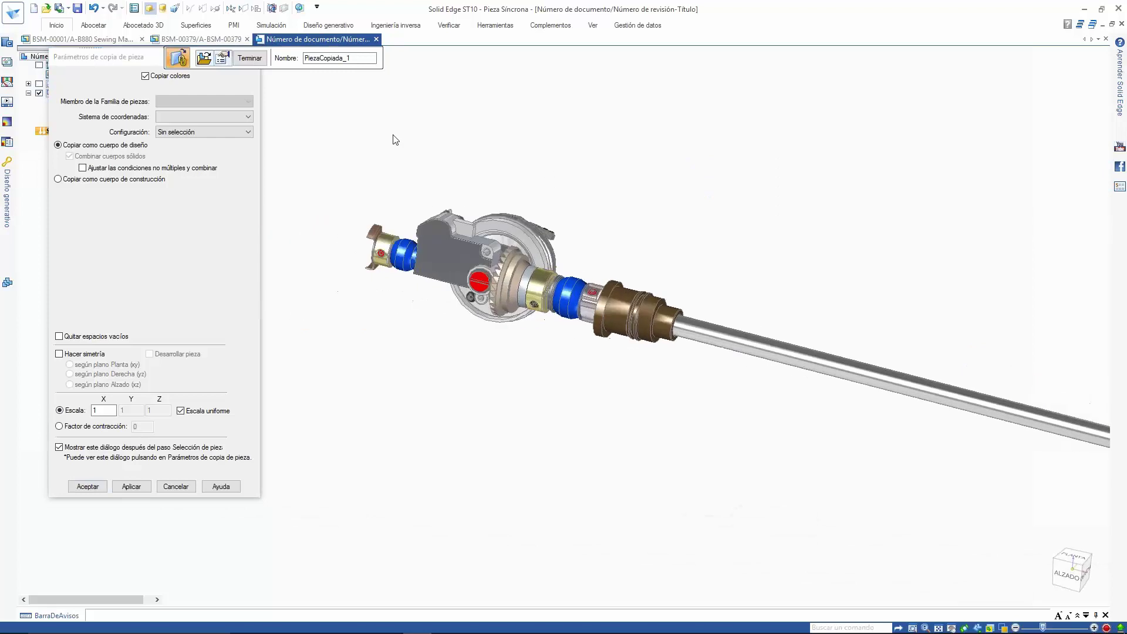
pyautogui.click(393, 158)
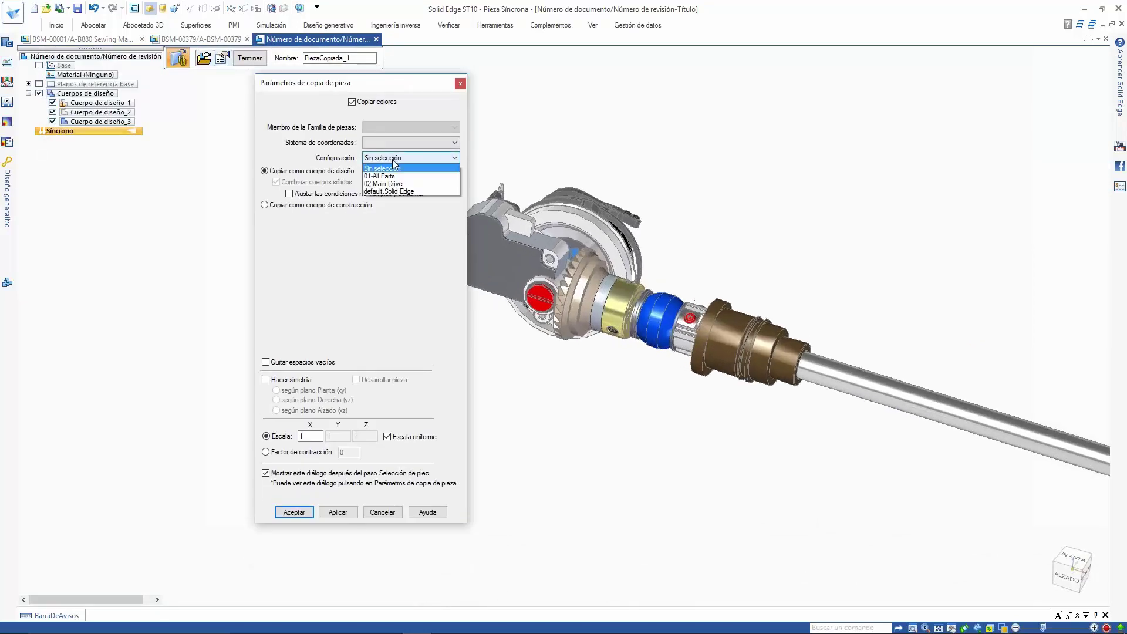
pyautogui.click(383, 184)
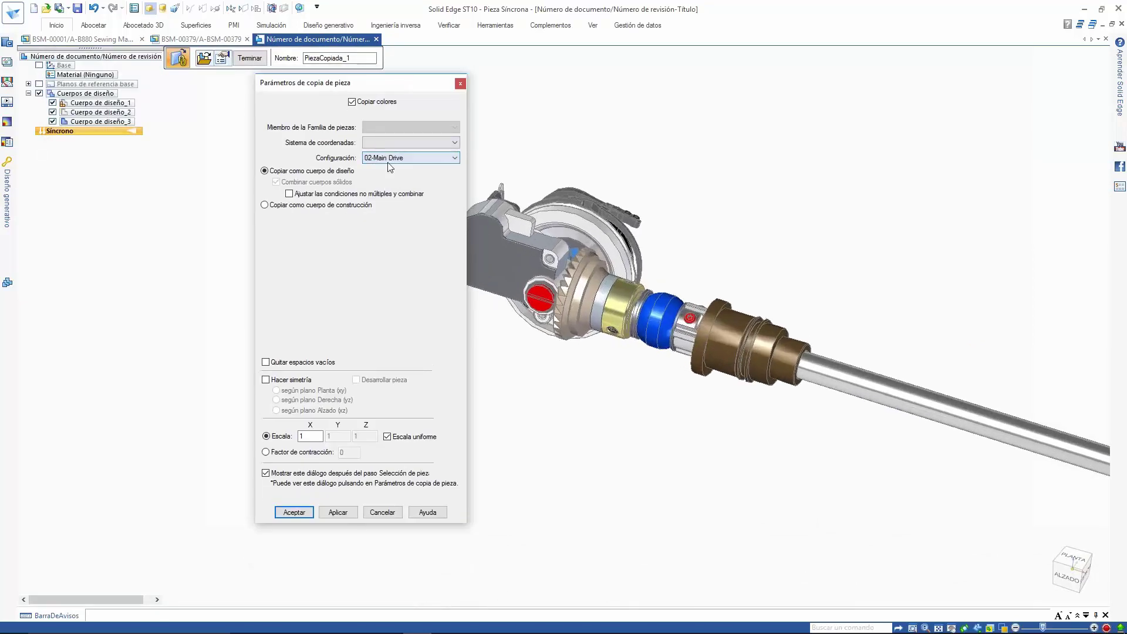
pyautogui.click(338, 512)
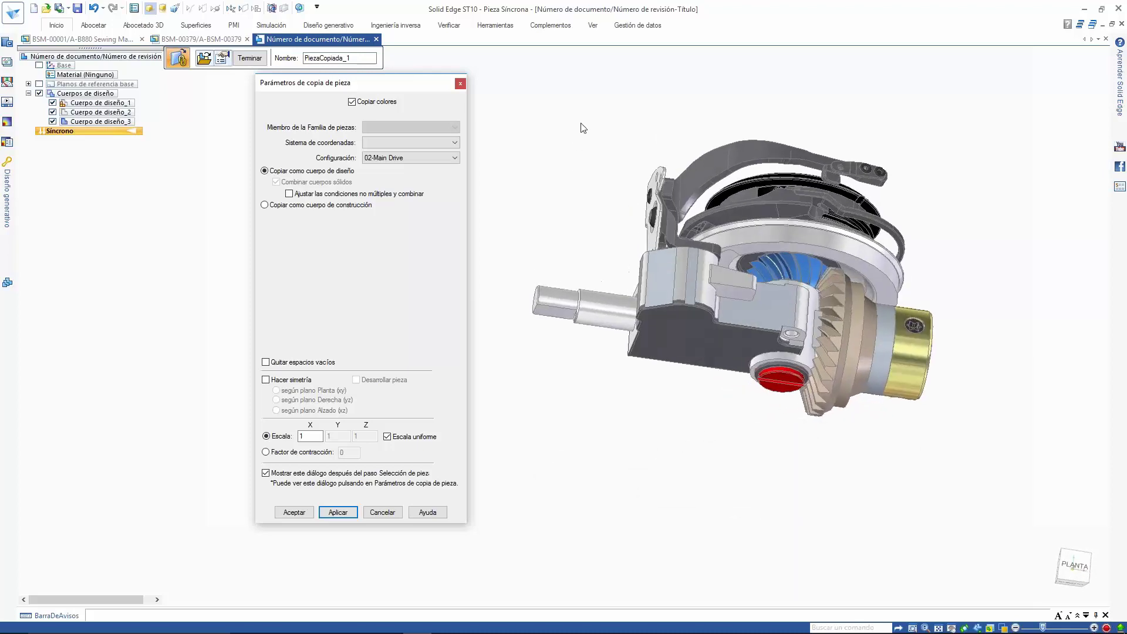
# Enable adjusting non-manifold conditions and merging, plus void removal, and finish the part copy as a design body
pyautogui.moveTo(113, 129)
pyautogui.mouseDown()
pyautogui.moveTo(98, 87)
pyautogui.moveTo(91, 128)
pyautogui.mouseUp()
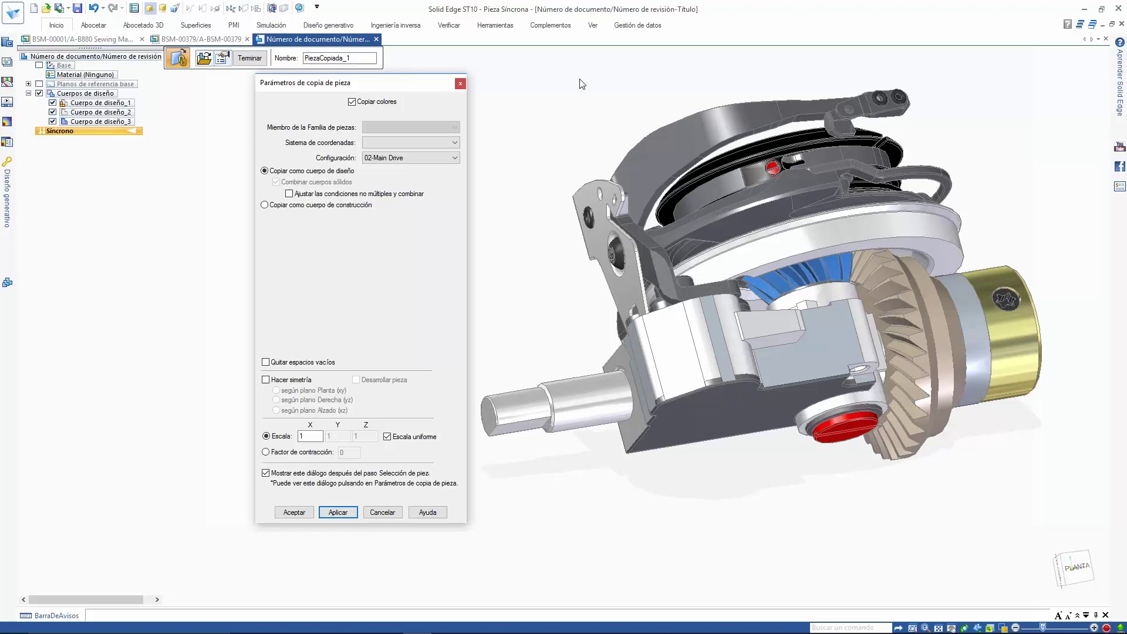
pyautogui.scroll(3, 931, 243)
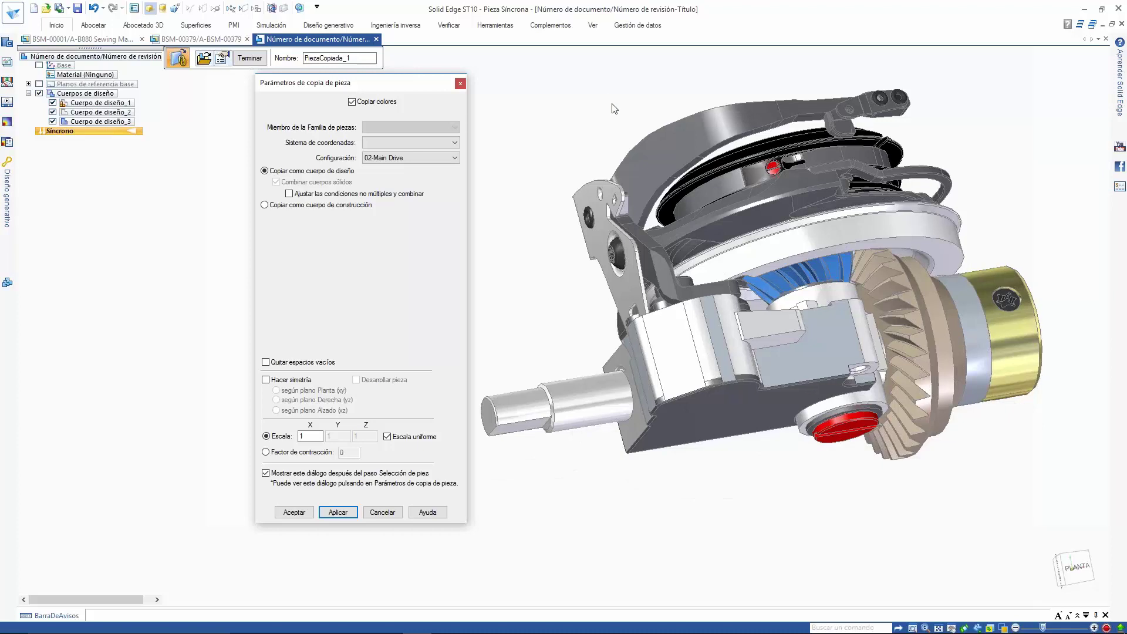
pyautogui.moveTo(879, 298); pyautogui.dragTo(833, 305, button='middle')
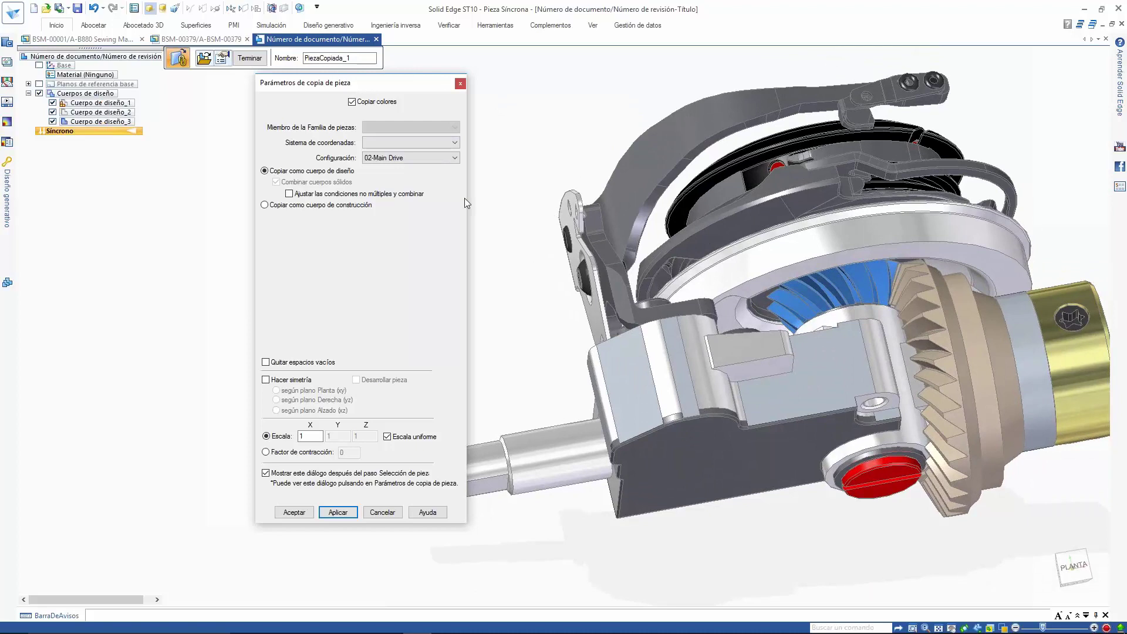
pyautogui.click(290, 194)
pyautogui.click(265, 363)
pyautogui.click(294, 513)
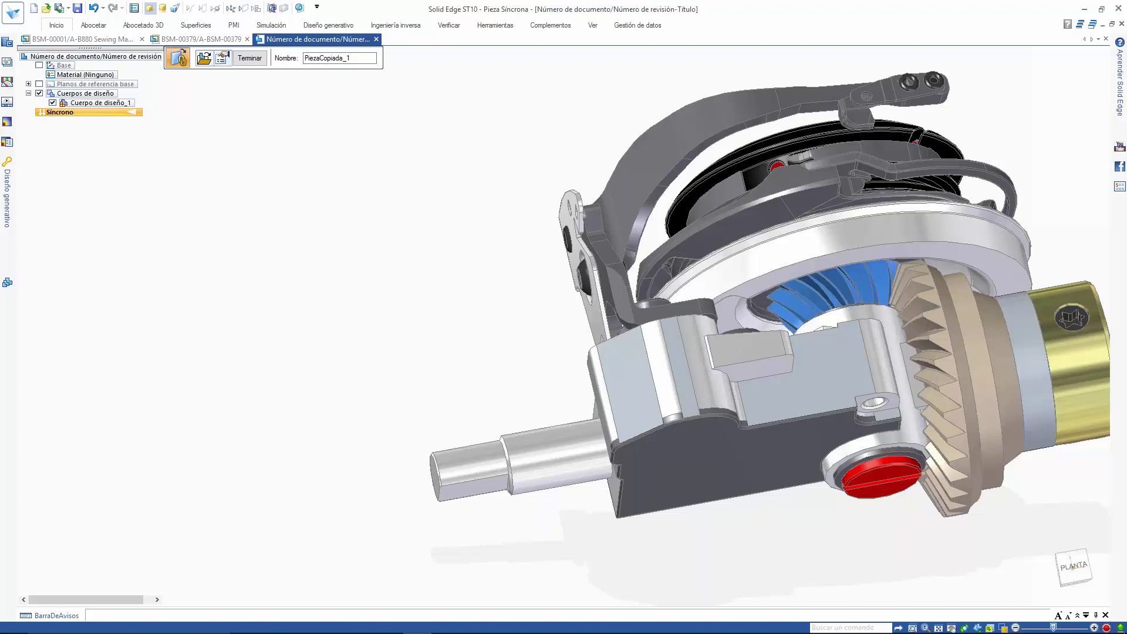
pyautogui.press('Escape')
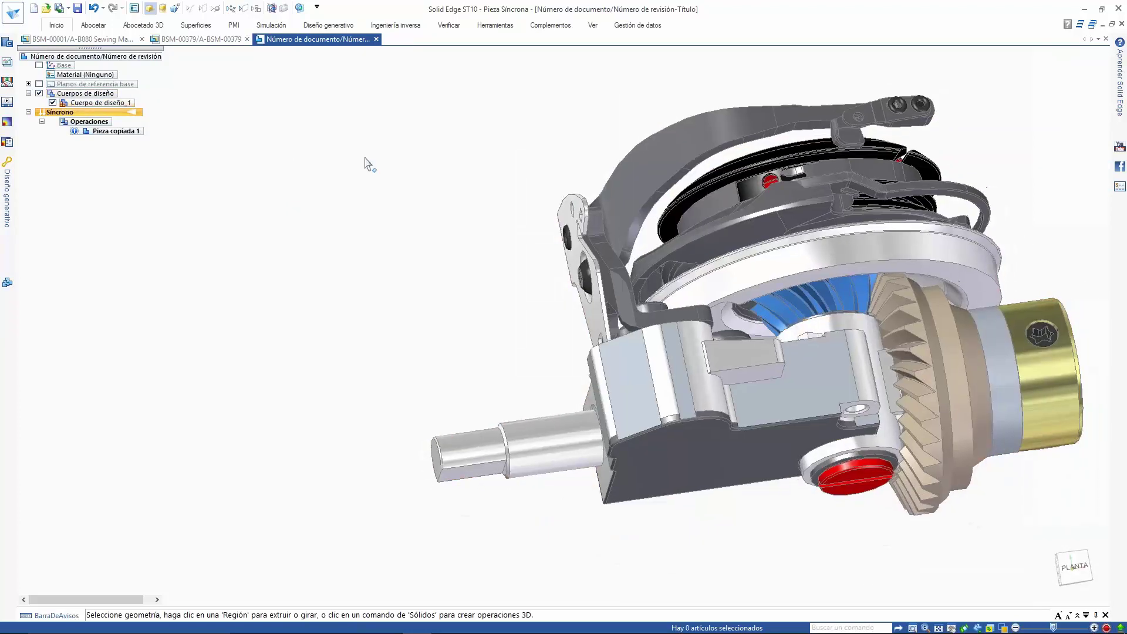
# Set two clipping planes parallel to the gear housing's flat side face to cut through the copied housing and gears
pyautogui.hotkey('ctrl', 'h')
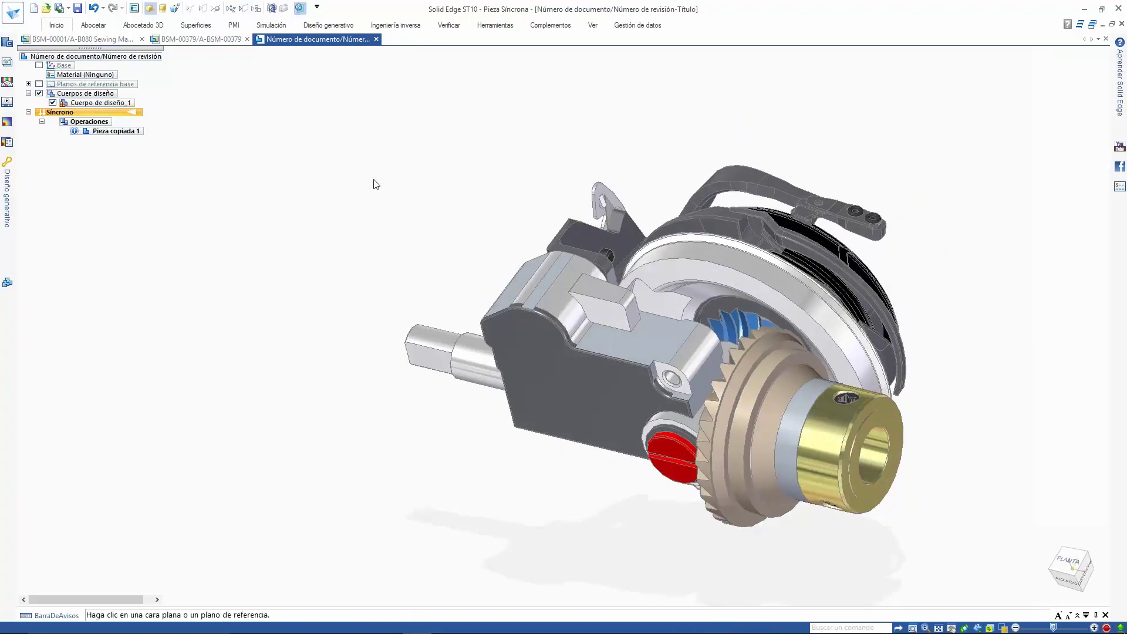
pyautogui.click(272, 7)
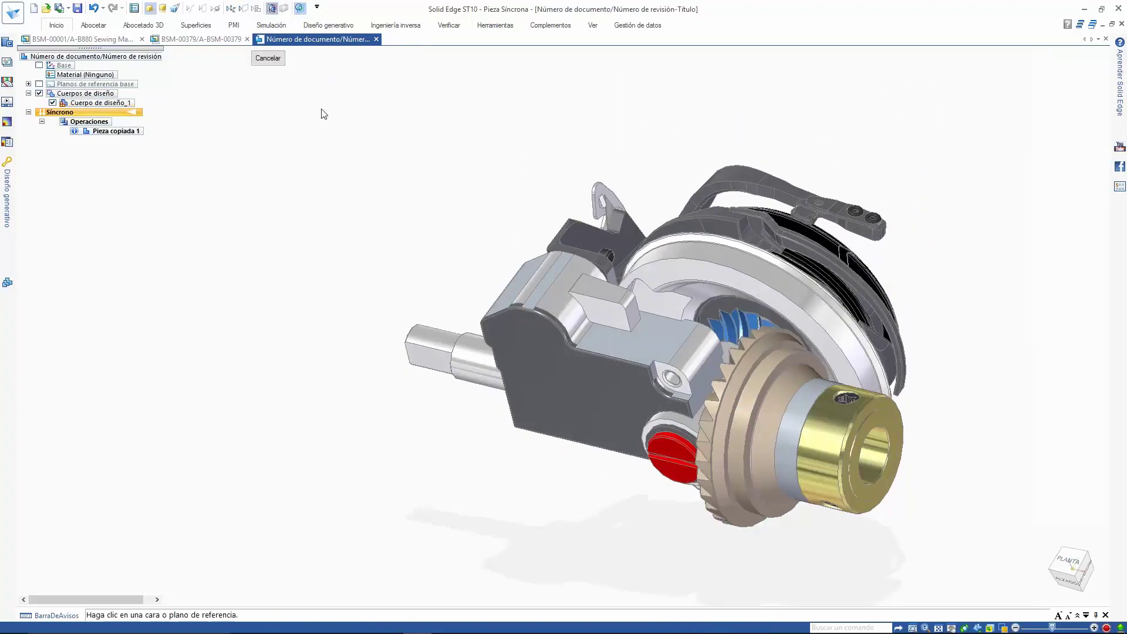
pyautogui.click(547, 384)
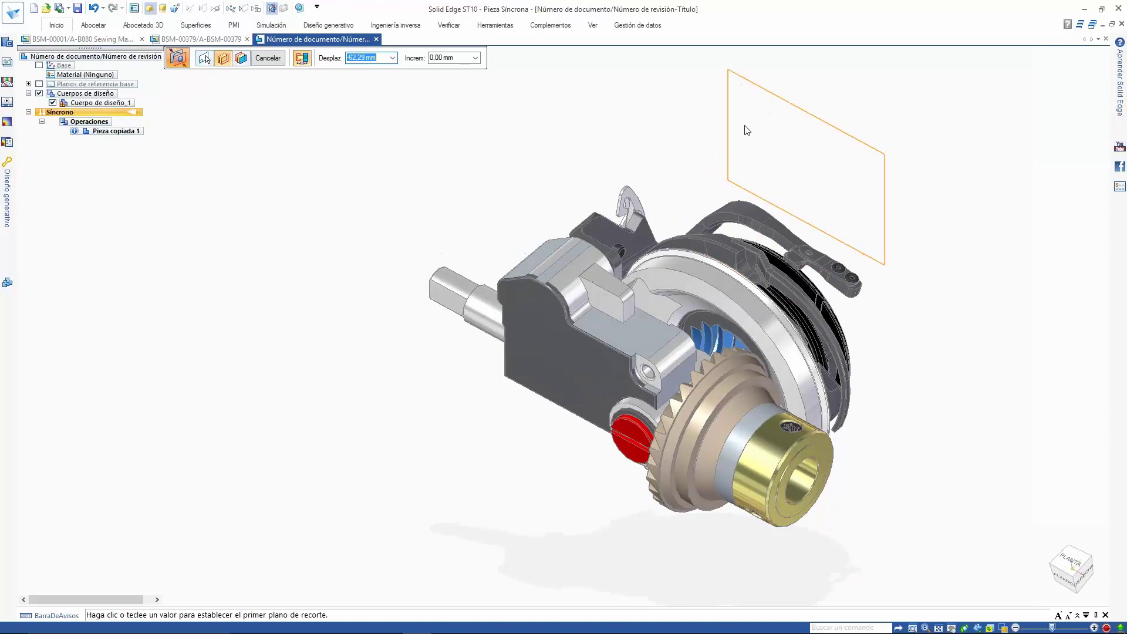
pyautogui.click(747, 130)
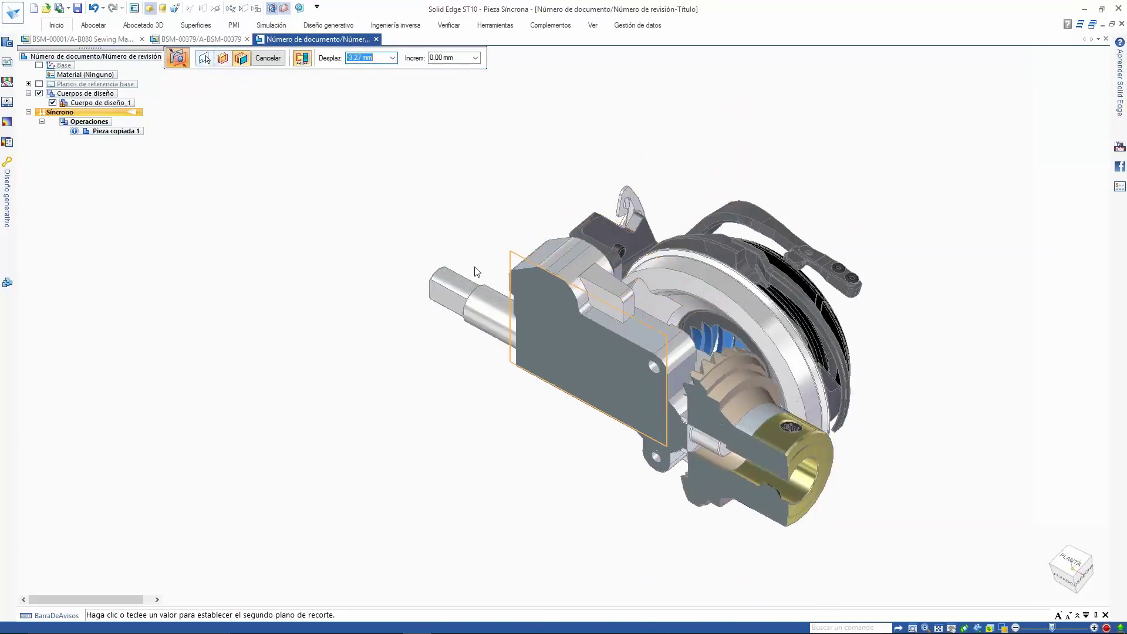
pyautogui.click(477, 272)
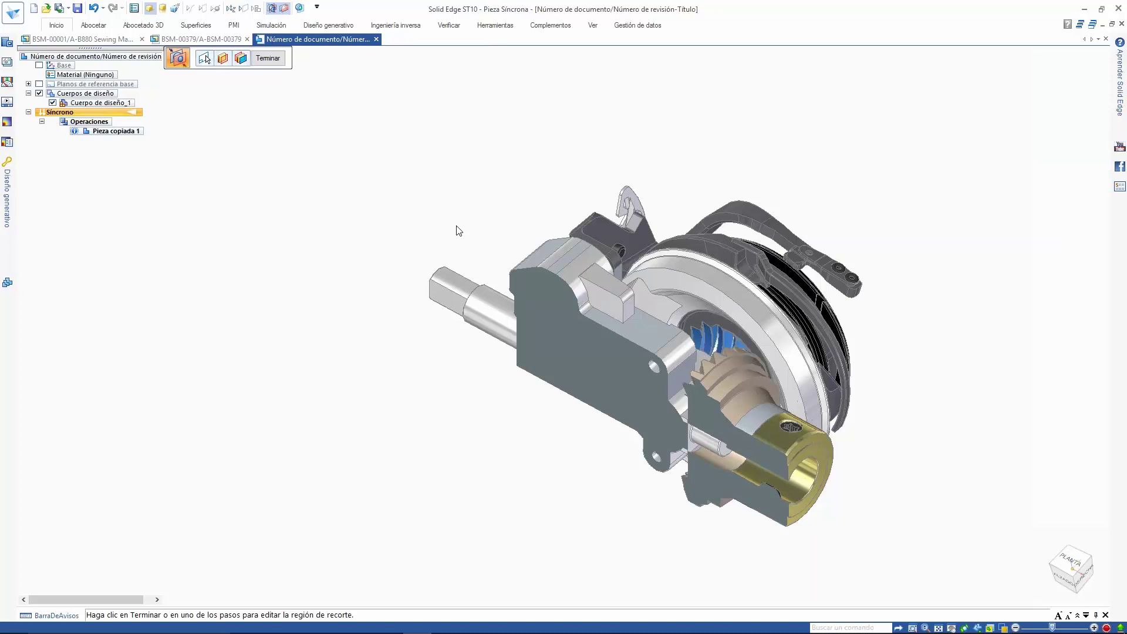
# Close the new part and the drive subassembly BSM-00379 without saving, returning to the sewing machine assembly
pyautogui.click(376, 39)
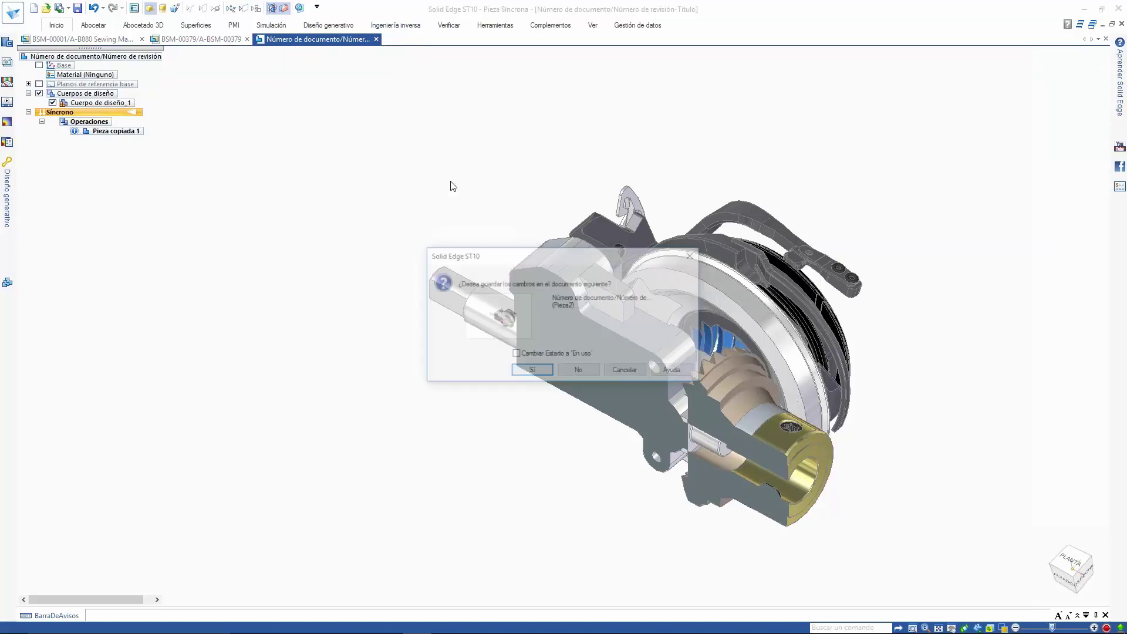
pyautogui.click(570, 371)
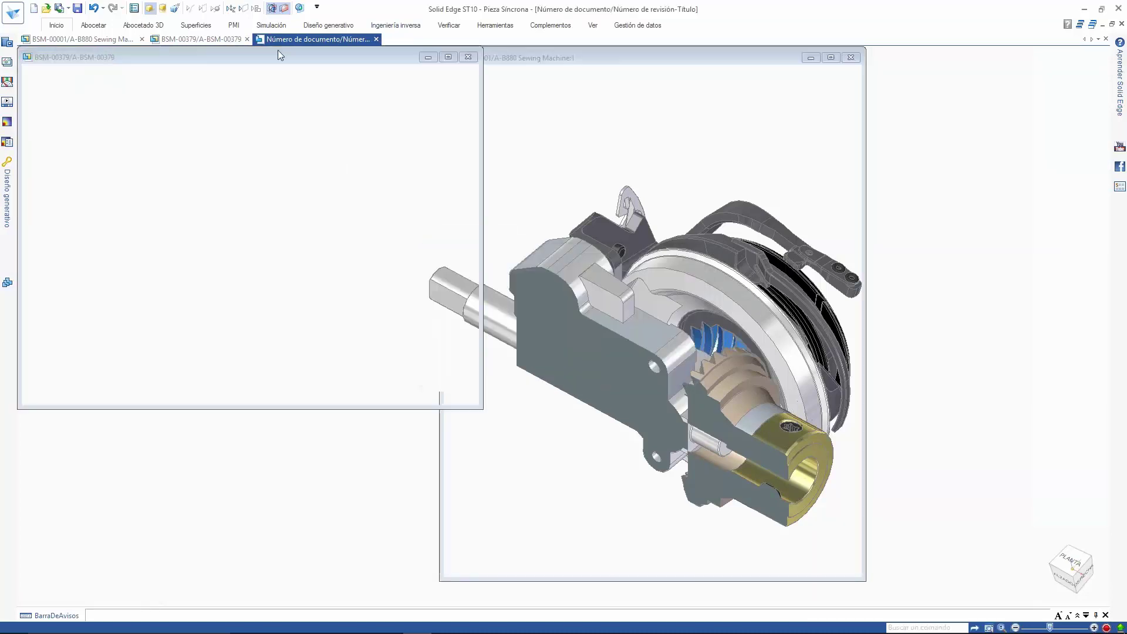
pyautogui.click(247, 38)
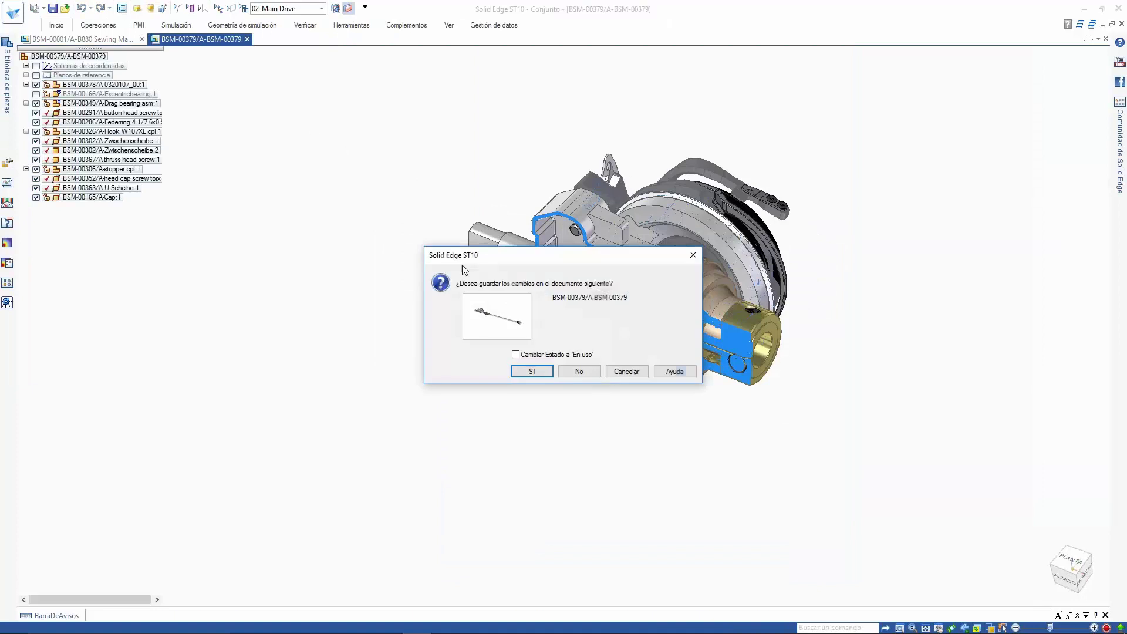
pyautogui.click(570, 373)
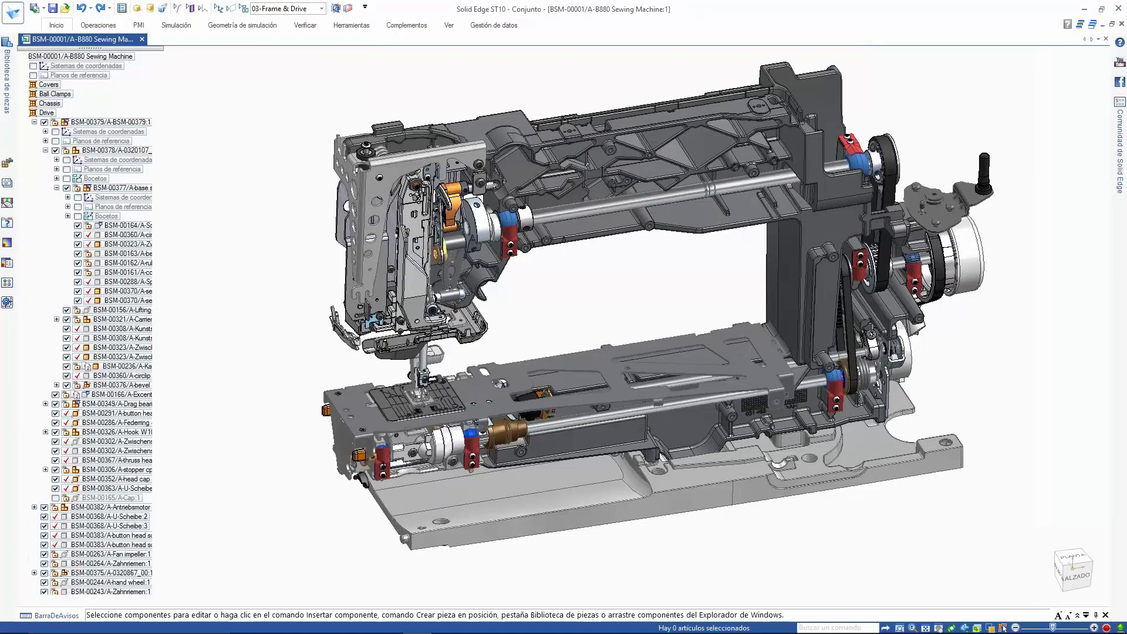
# Search the Bernina B880 folder and its subfolders for files whose file type is dft
pyautogui.click(65, 8)
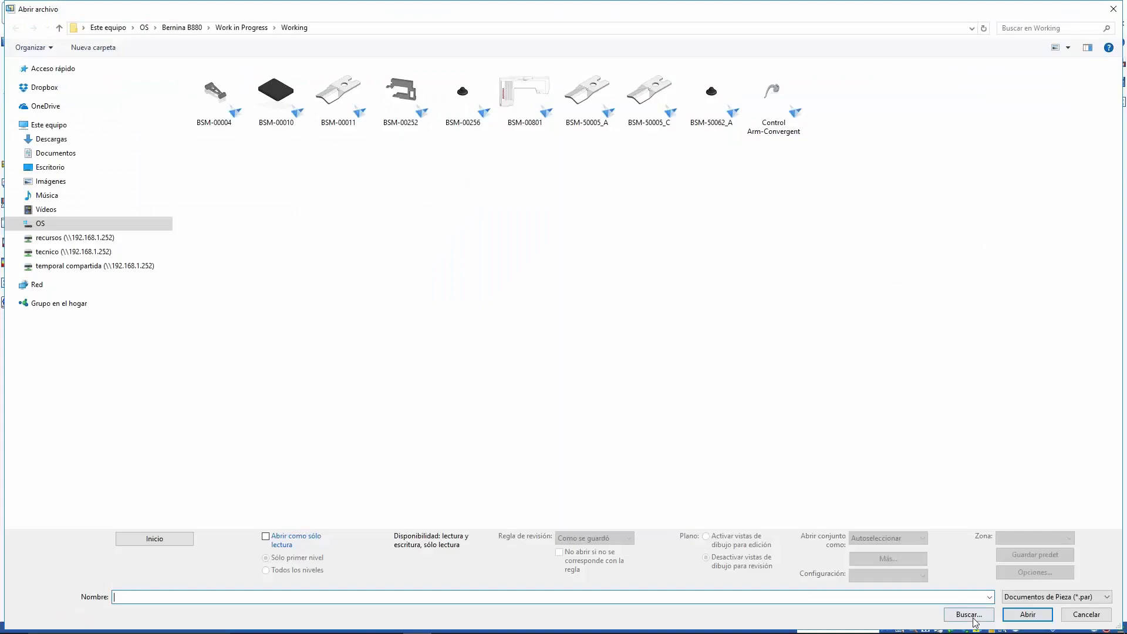
pyautogui.click(438, 222)
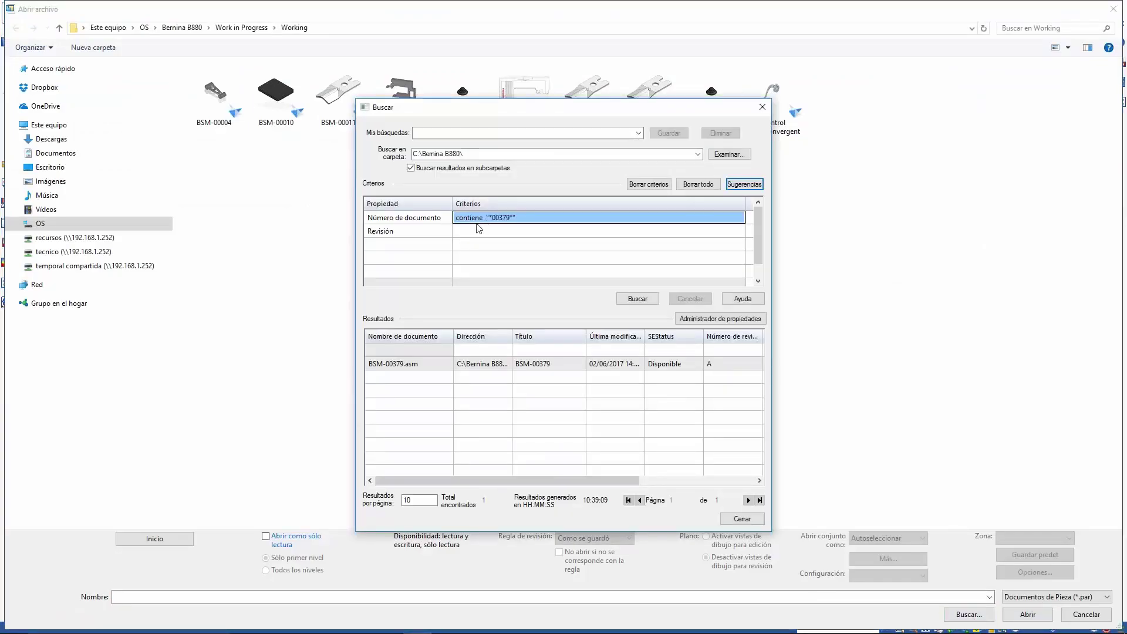
pyautogui.click(429, 222)
pyautogui.click(446, 217)
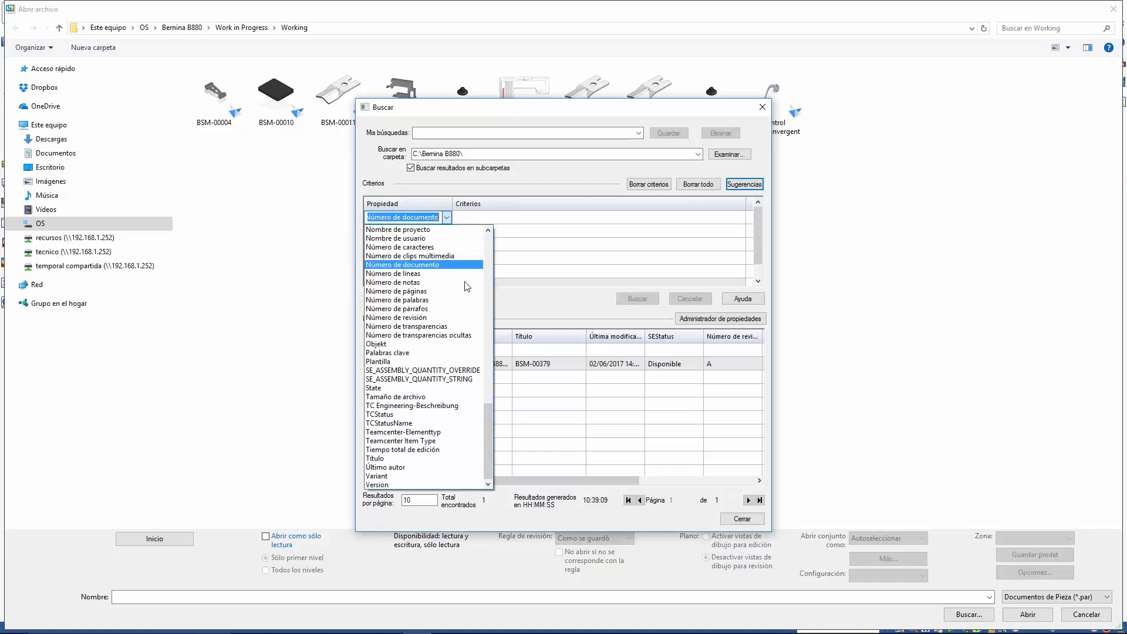
pyautogui.moveTo(491, 400); pyautogui.dragTo(491, 234)
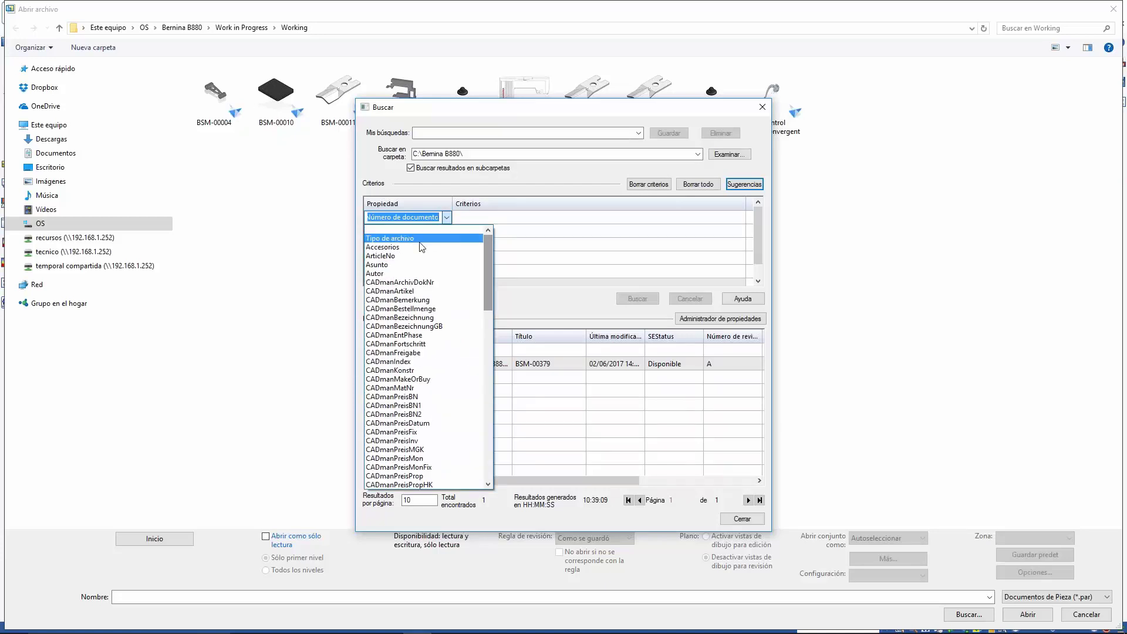
pyautogui.click(474, 234)
pyautogui.click(474, 218)
pyautogui.write('d')
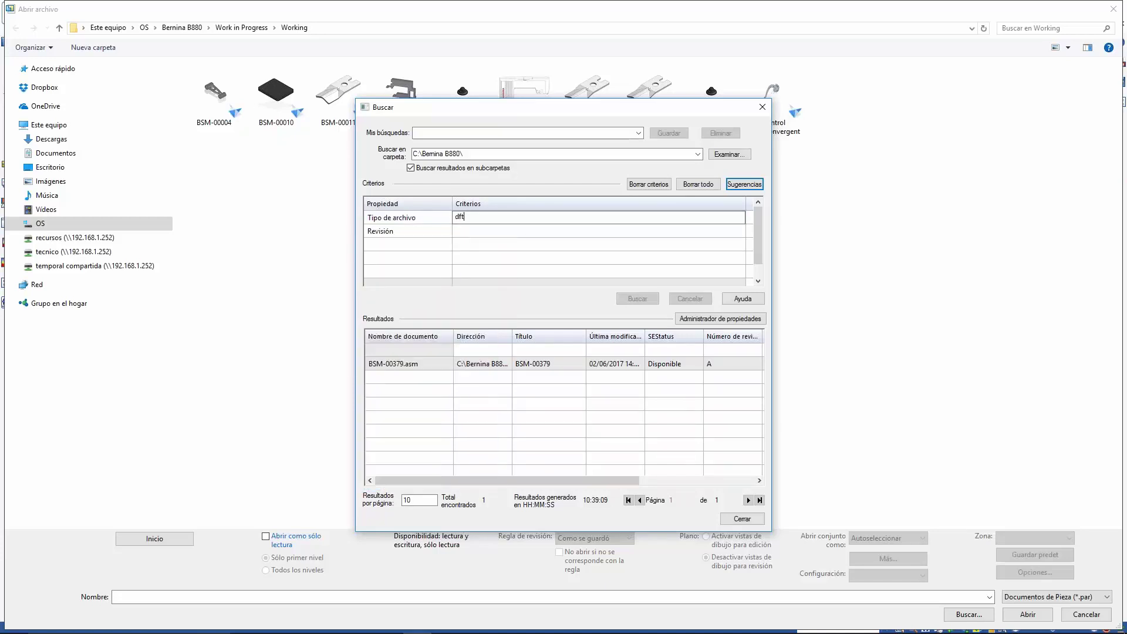
pyautogui.write('ft')
pyautogui.press('Return')
pyautogui.click(638, 299)
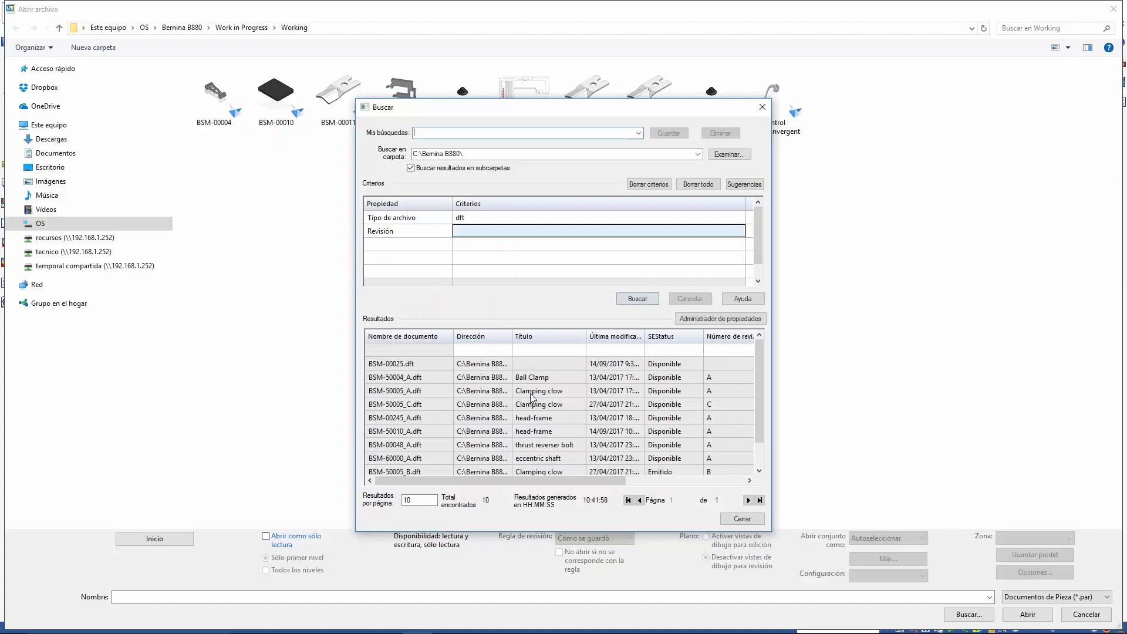
# Preview several of the found drawings, including the clamping clow and ball clamp sheets, and open BSM-00025.dft
pyautogui.click(541, 407)
pyautogui.click(528, 444)
pyautogui.click(527, 472)
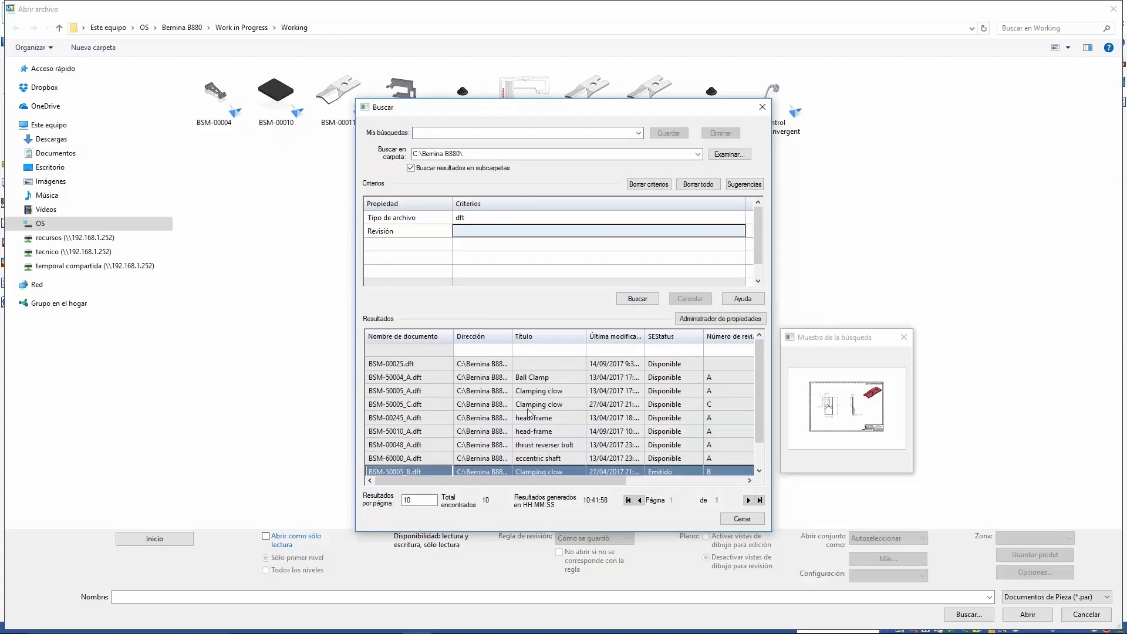
pyautogui.click(528, 406)
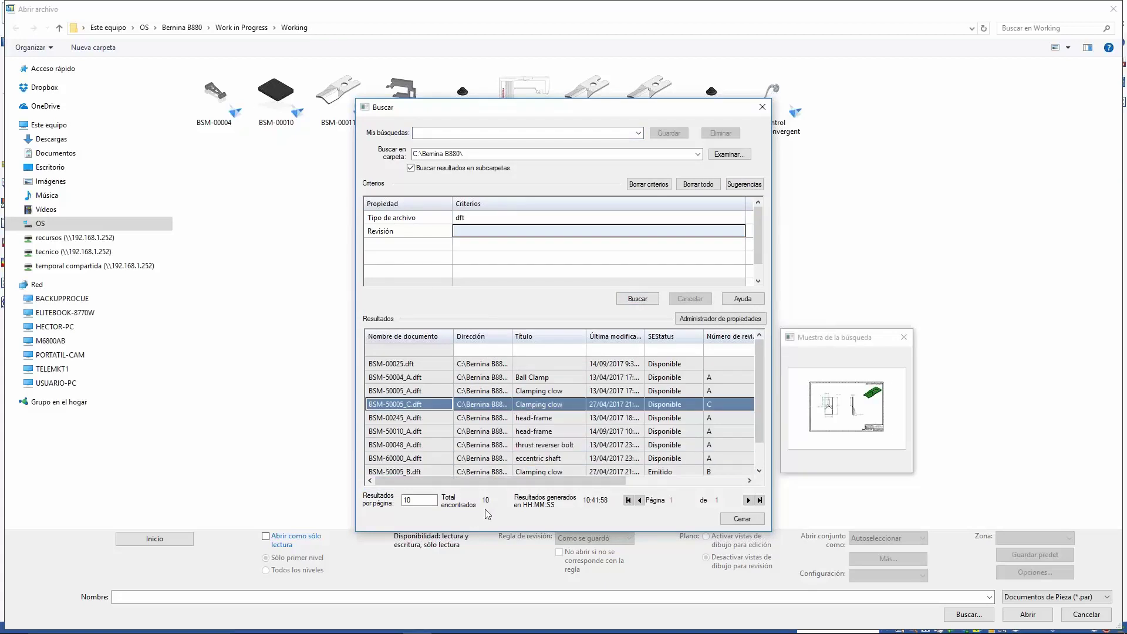
pyautogui.click(538, 431)
pyautogui.click(535, 471)
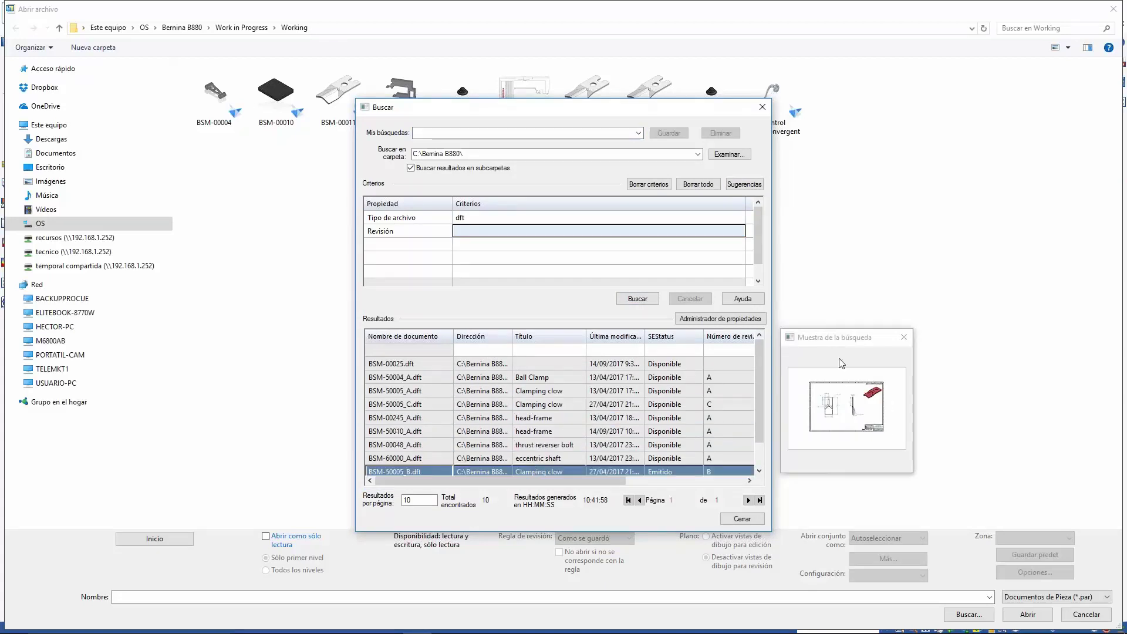
pyautogui.click(521, 408)
pyautogui.click(537, 379)
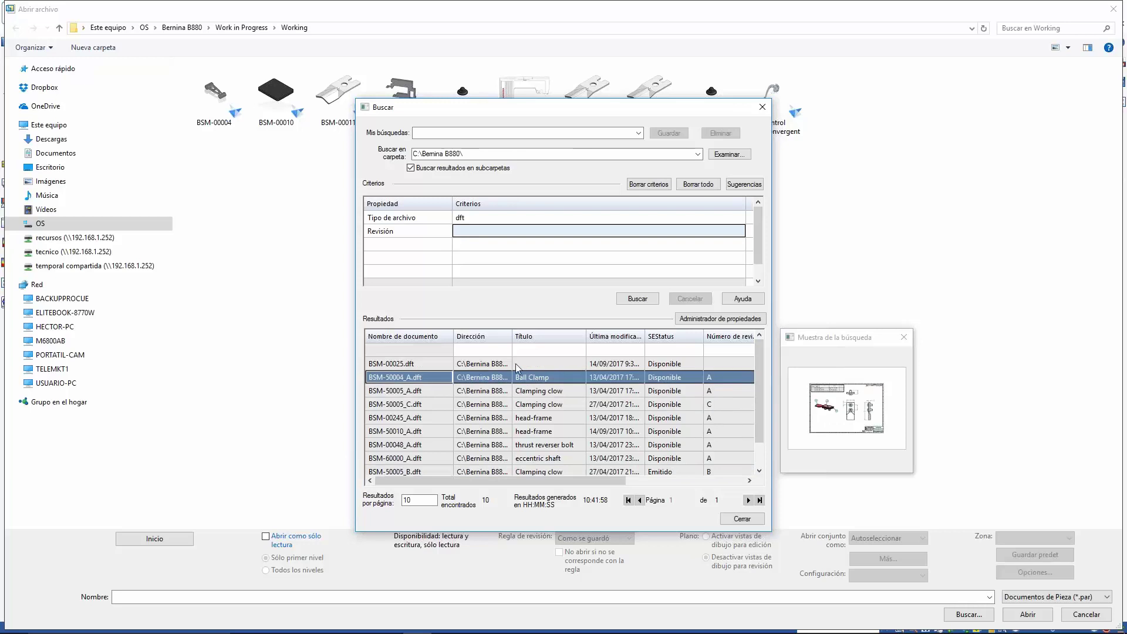
pyautogui.click(517, 366)
pyautogui.doubleClick(556, 364)
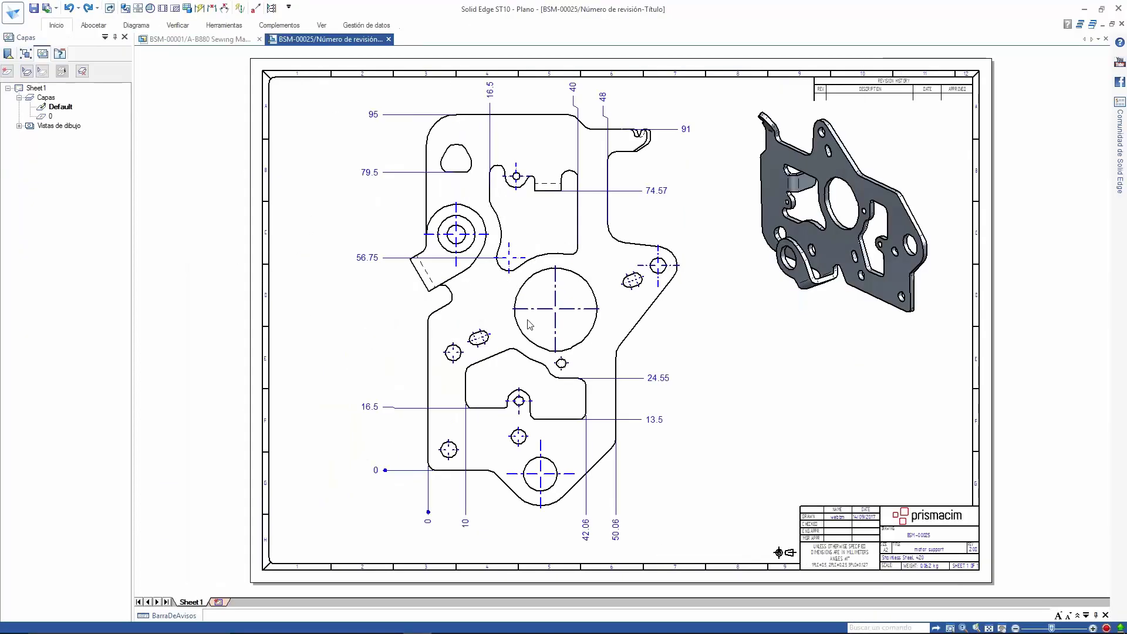
# Start a hole table by user selection and place its X and Y origin at the centre of the plate's lowest hole
pyautogui.click(124, 37)
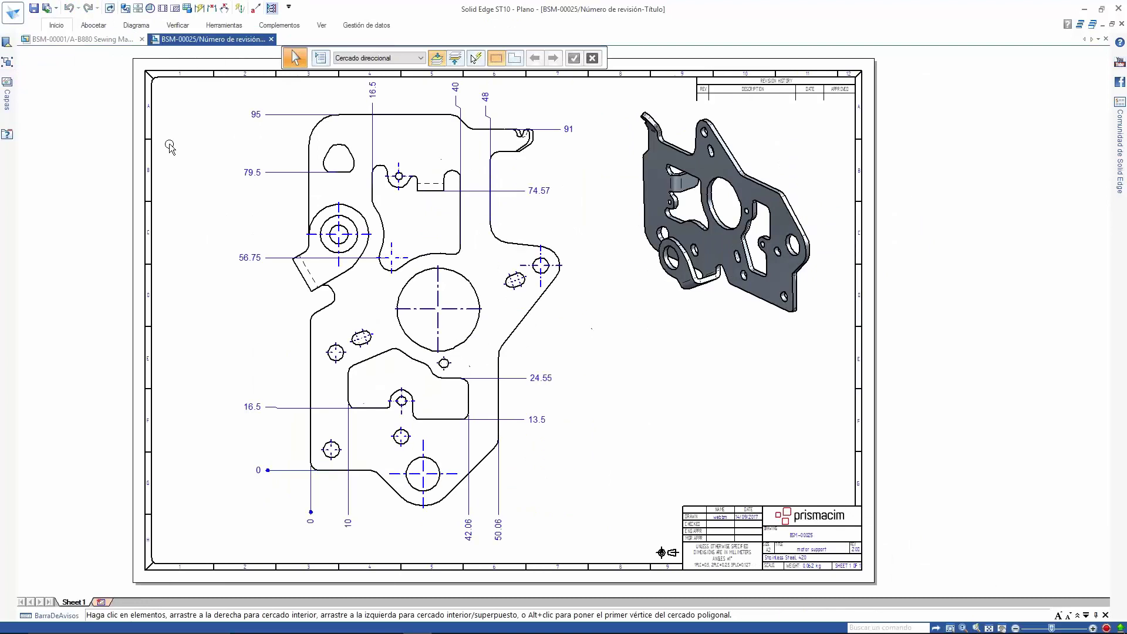
pyautogui.click(66, 26)
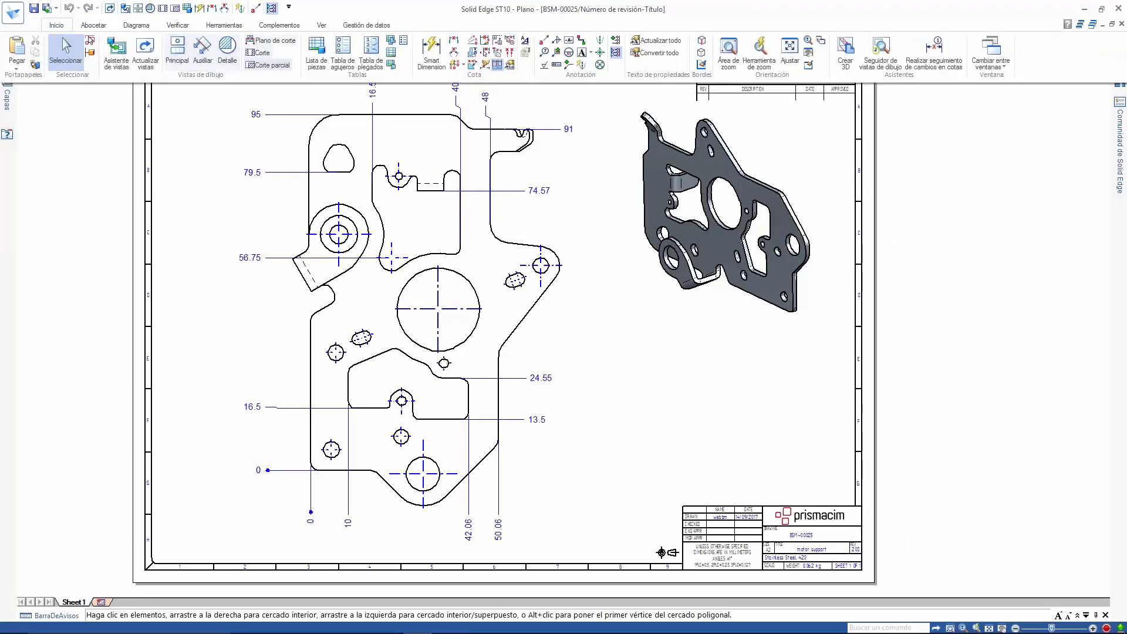
pyautogui.click(343, 56)
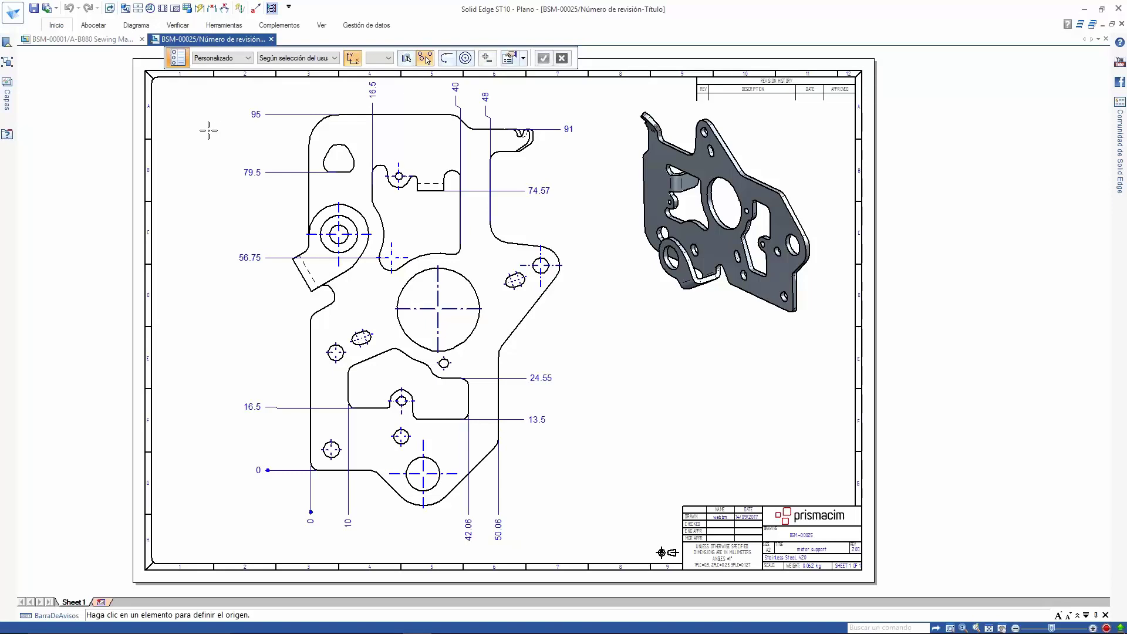
pyautogui.click(282, 58)
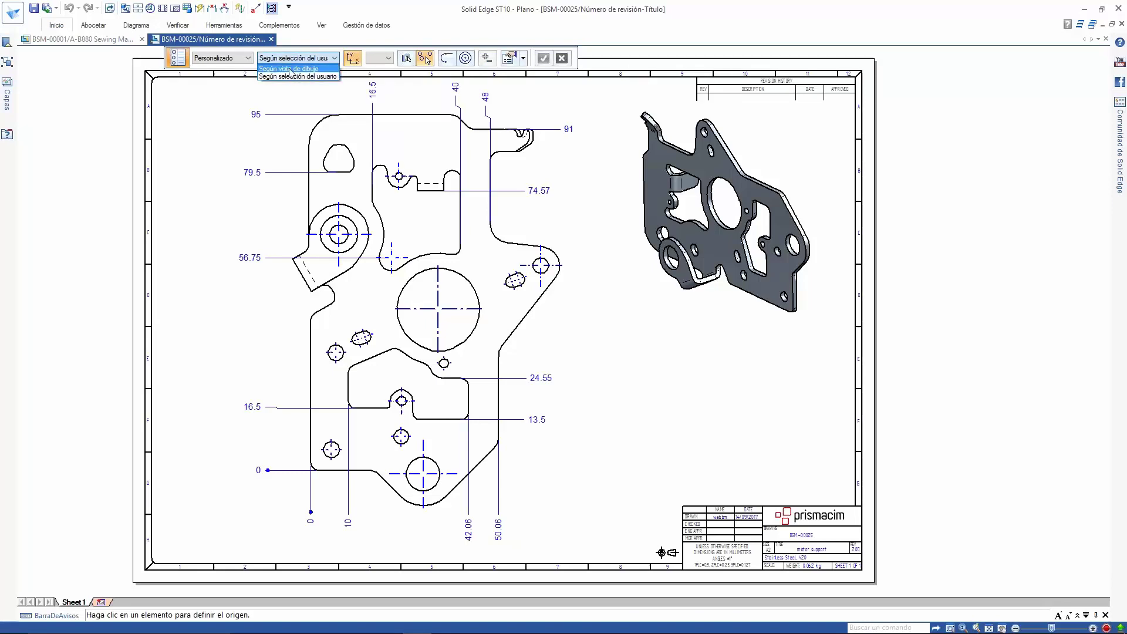
pyautogui.click(287, 58)
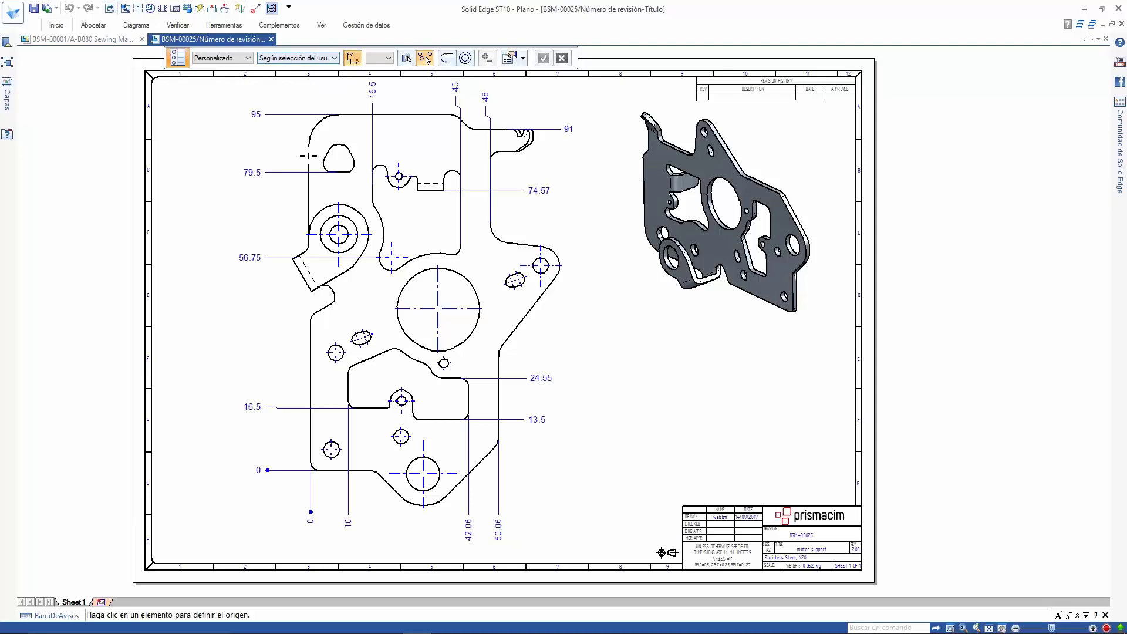
pyautogui.click(446, 531)
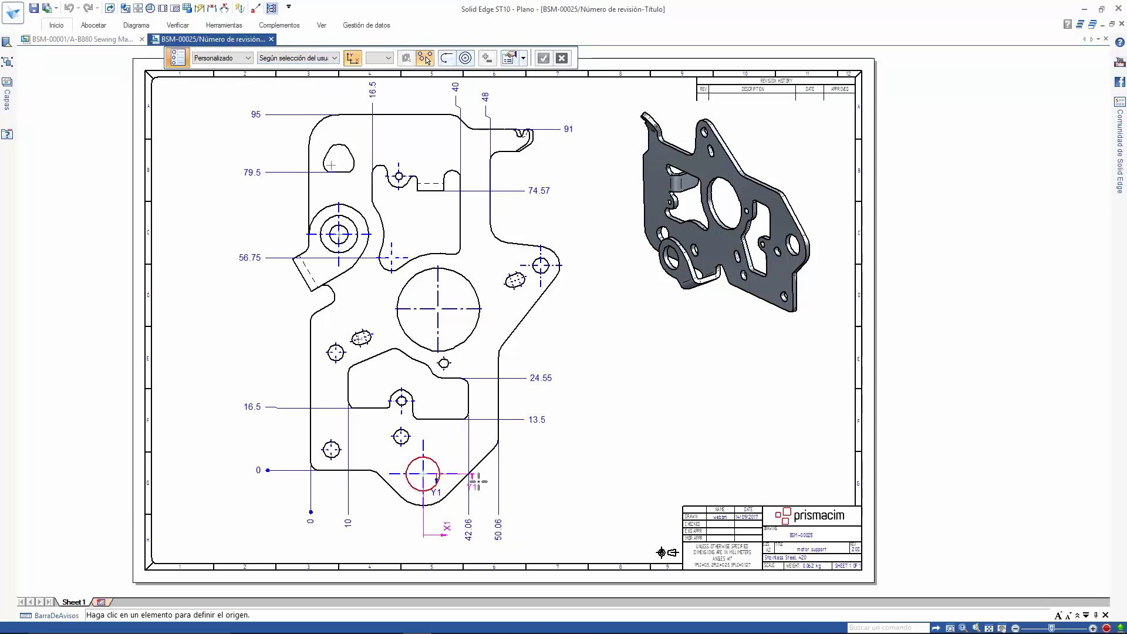
pyautogui.click(548, 499)
# Add all the holes in the plate's front view to the hole table, including the concentric ones
pyautogui.scroll(-1, 398, 435)
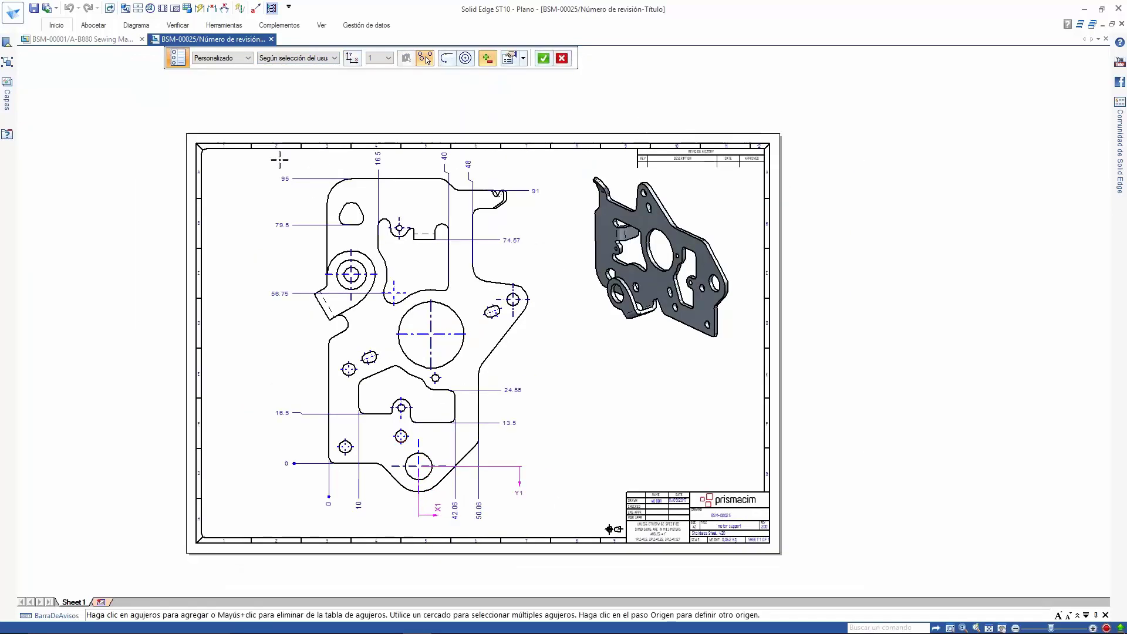
pyautogui.moveTo(283, 162); pyautogui.dragTo(562, 523)
pyautogui.scroll(1, 502, 298)
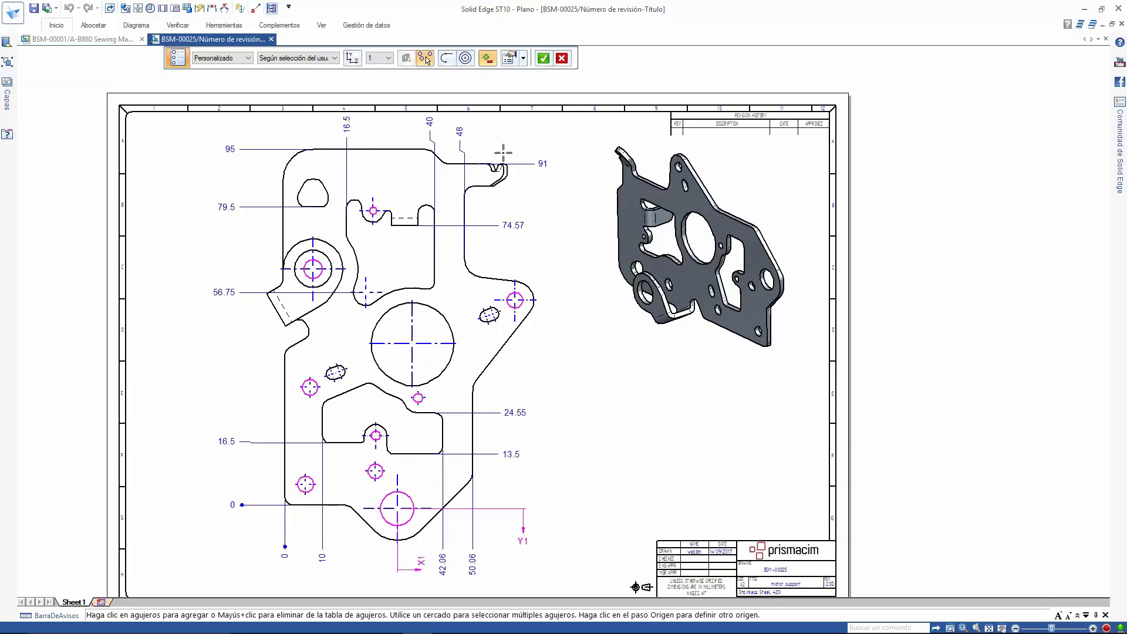
pyautogui.click(333, 276)
pyautogui.scroll(-2, 532, 228)
pyautogui.scroll(1, 522, 278)
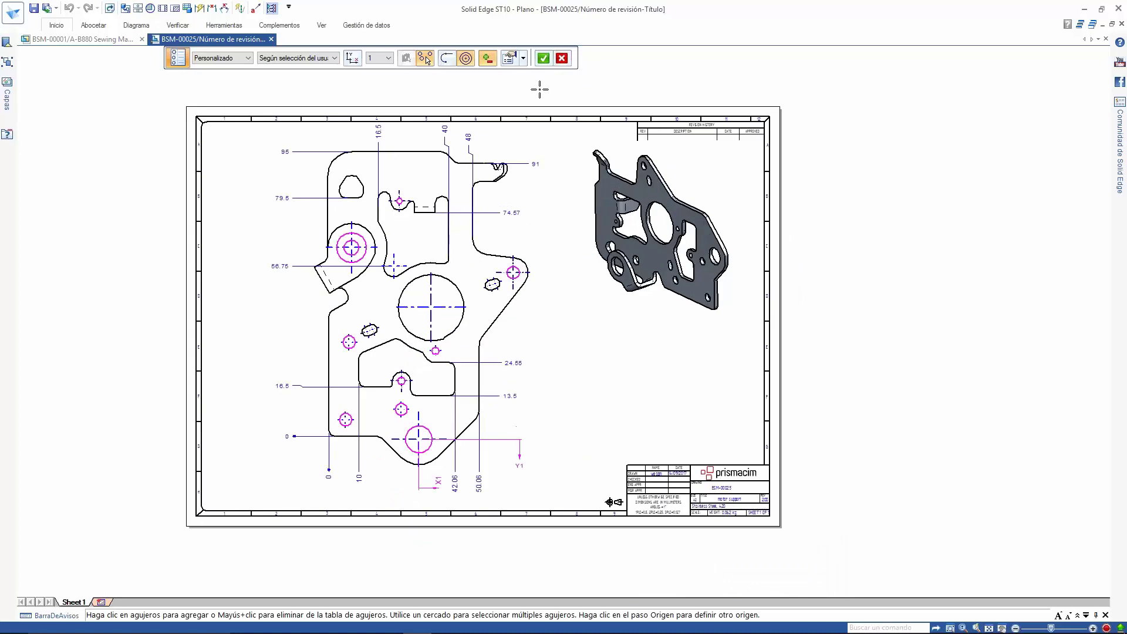
# Examine the hole table's general, title and column settings, including the properties available for its columns
pyautogui.click(509, 59)
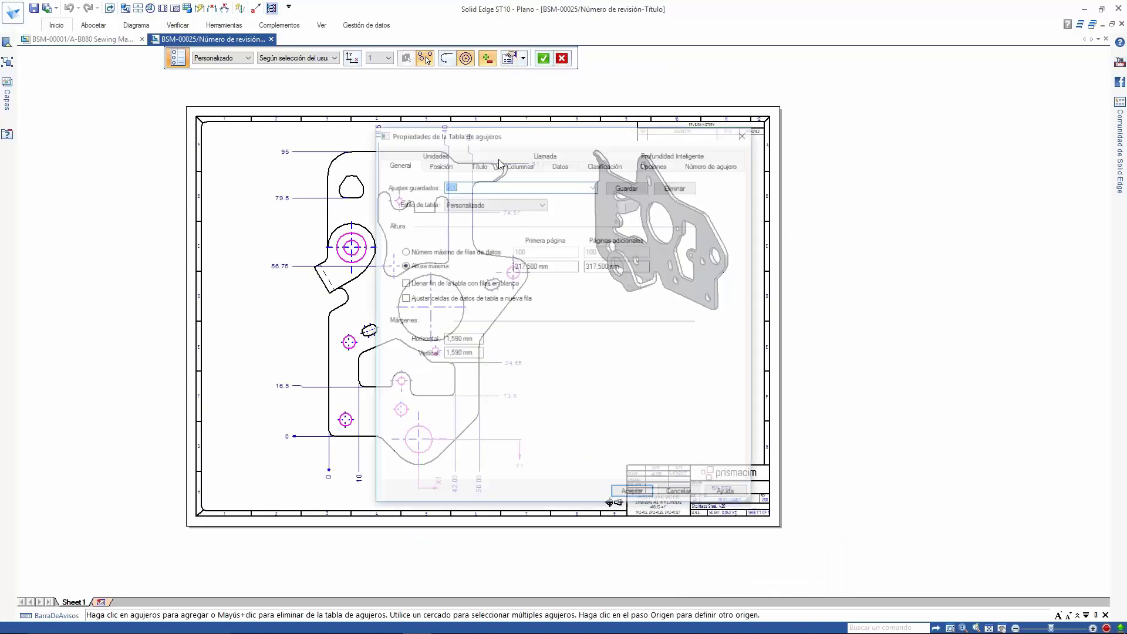
pyautogui.moveTo(458, 135); pyautogui.dragTo(449, 136)
pyautogui.moveTo(352, 133); pyautogui.dragTo(338, 131)
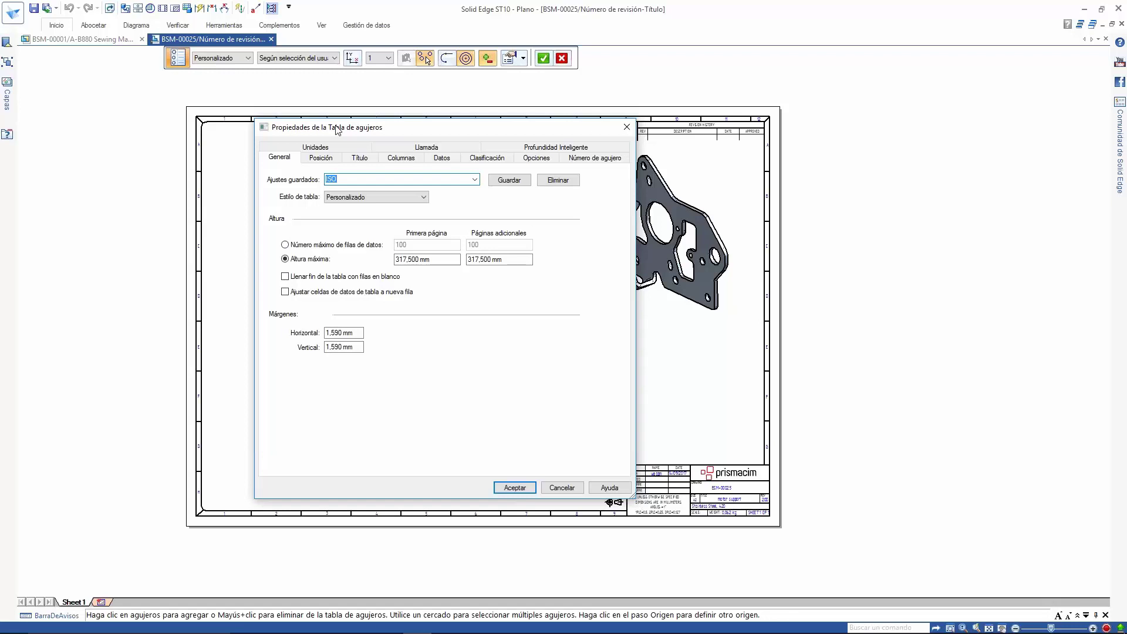
pyautogui.click(321, 158)
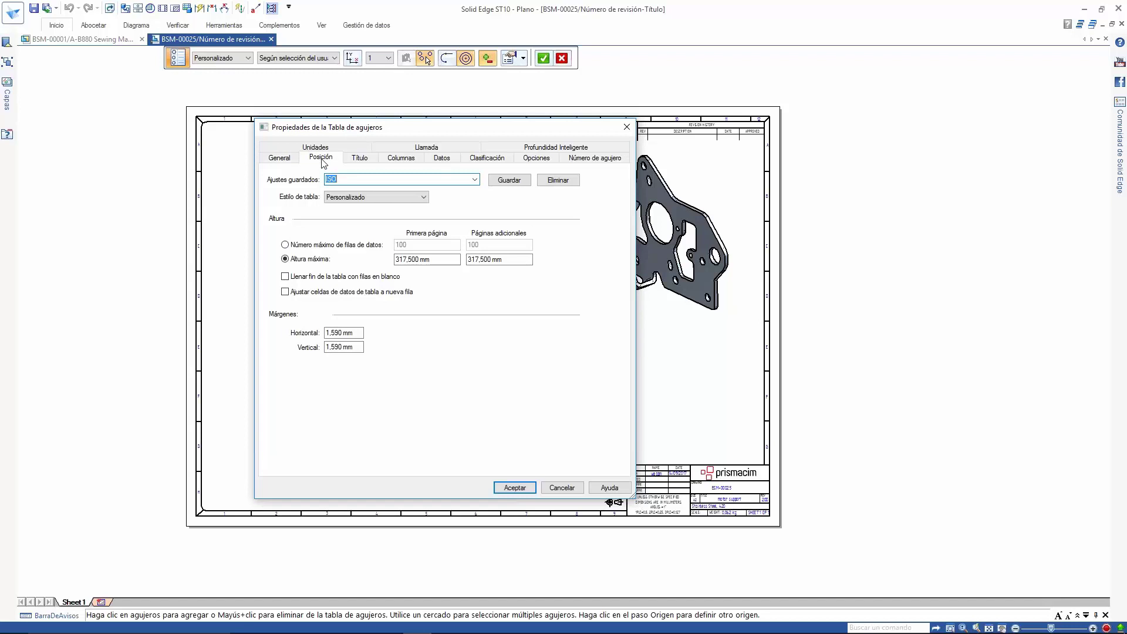
pyautogui.click(357, 159)
pyautogui.click(402, 158)
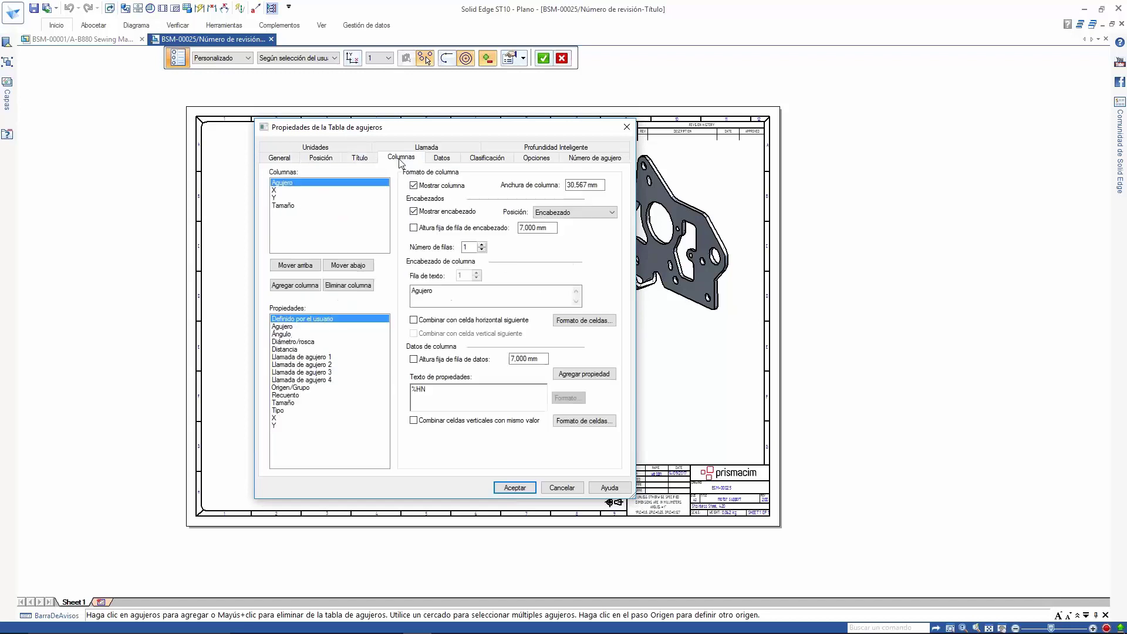
pyautogui.click(282, 198)
pyautogui.click(284, 206)
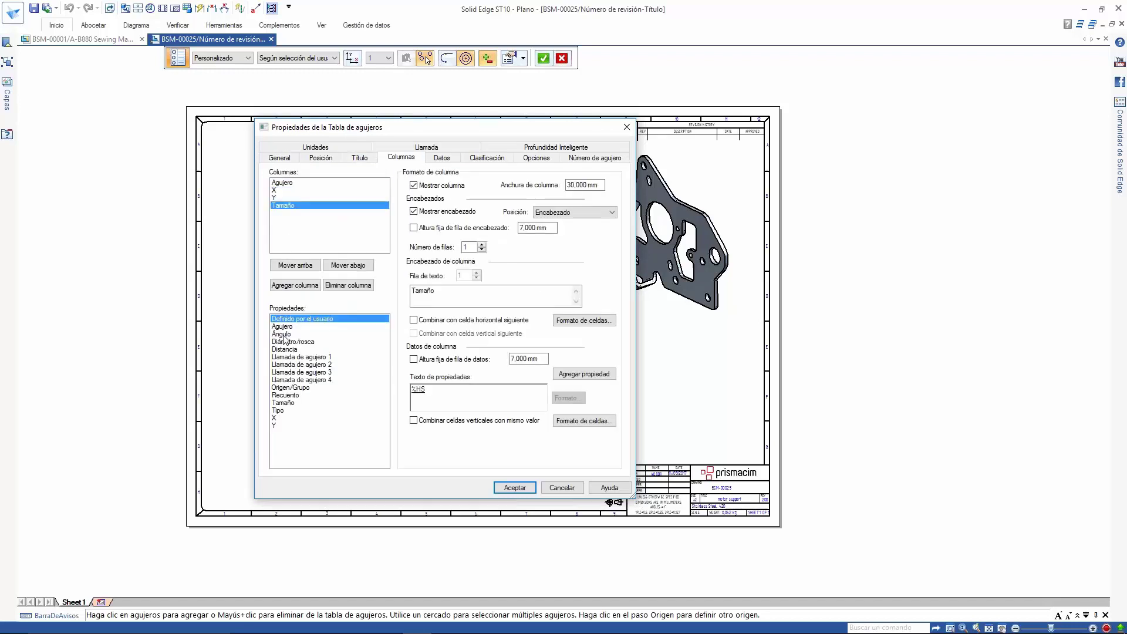
pyautogui.click(285, 334)
pyautogui.click(286, 350)
pyautogui.click(285, 319)
pyautogui.click(285, 350)
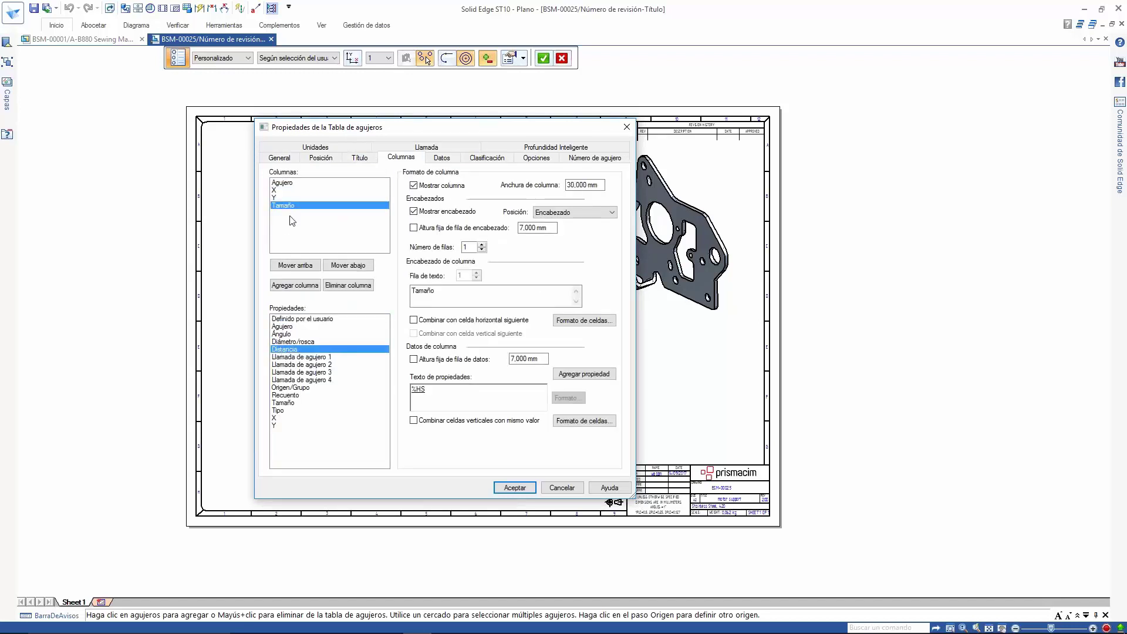
pyautogui.click(279, 183)
# Review the hole table's data rows, sorting settings, and listing and annotation options
pyautogui.click(441, 159)
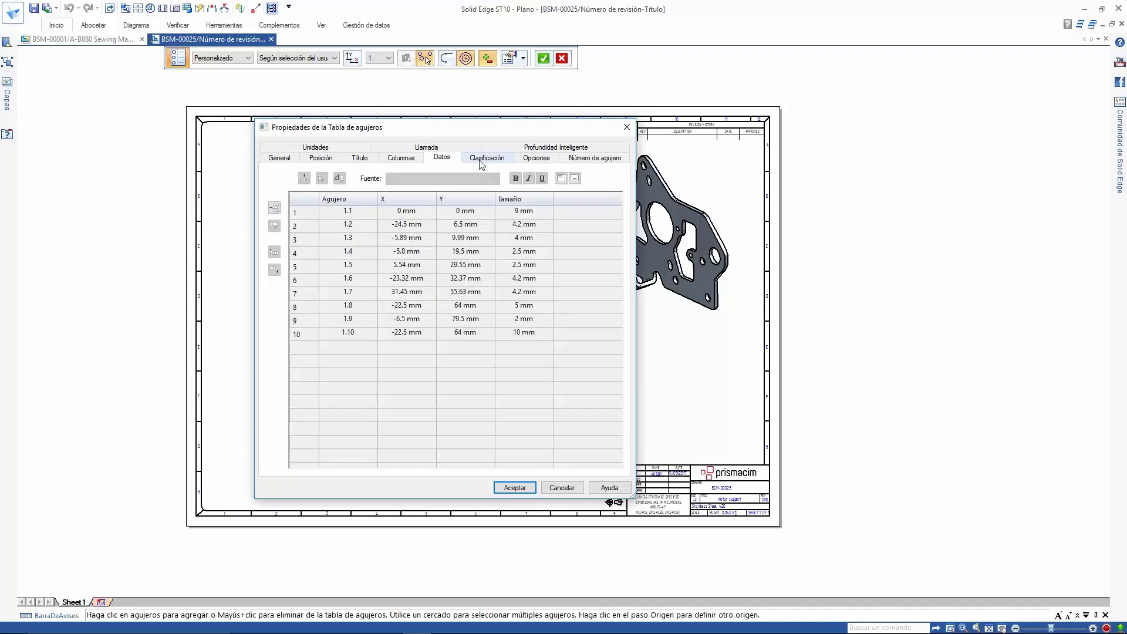
pyautogui.click(483, 159)
pyautogui.click(536, 158)
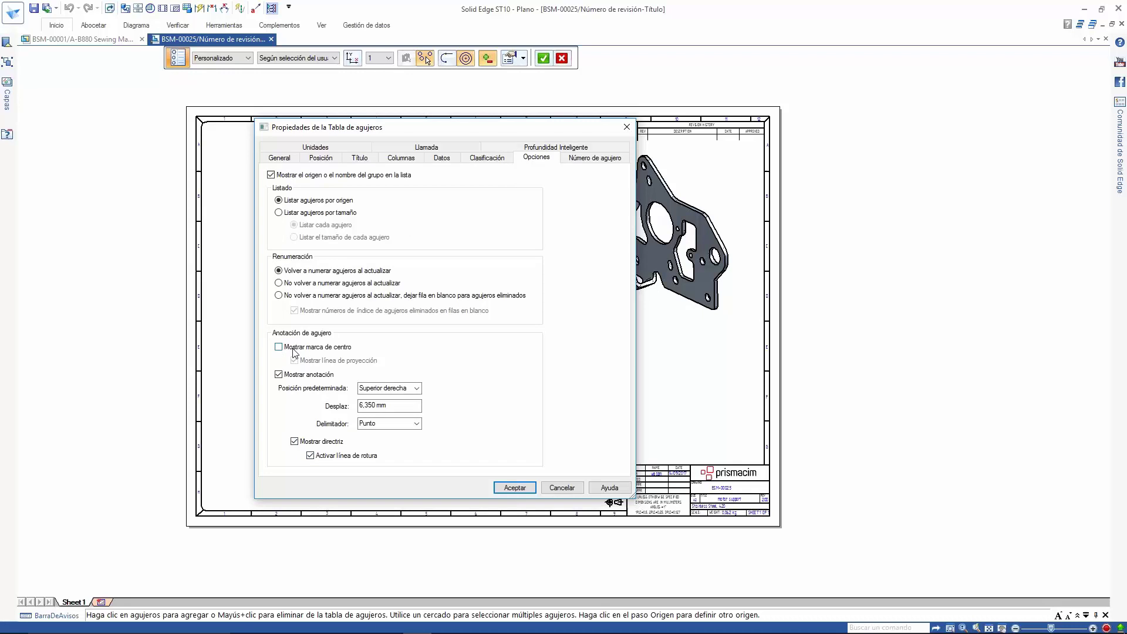
# Relabel the listed holes with origin name A and accept the hole table properties
pyautogui.click(585, 158)
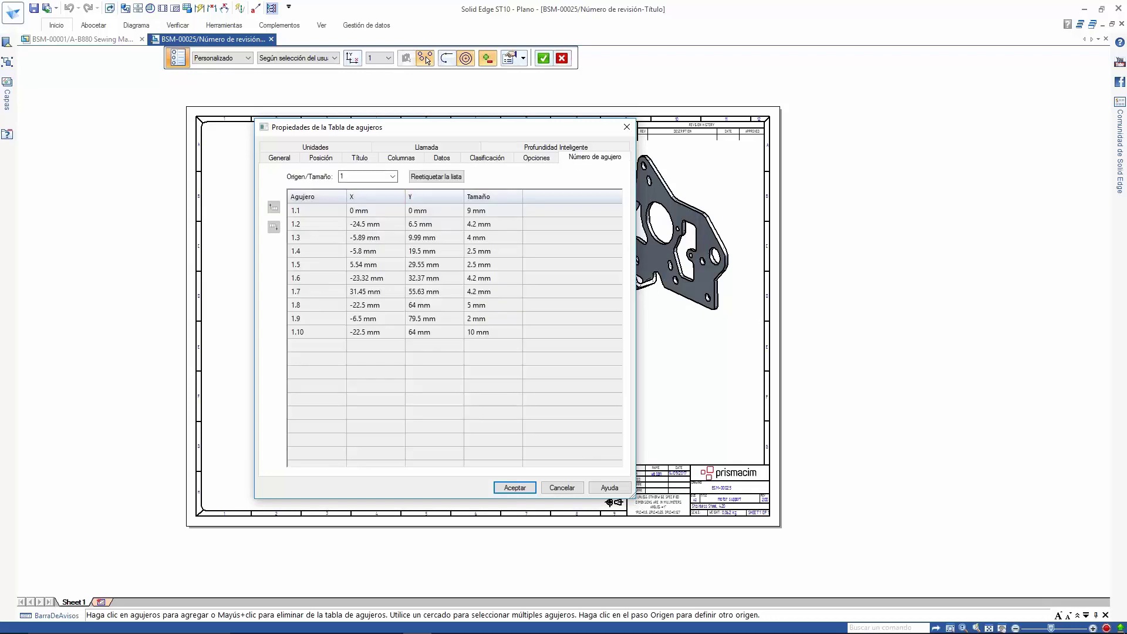
pyautogui.click(352, 176)
pyautogui.click(437, 176)
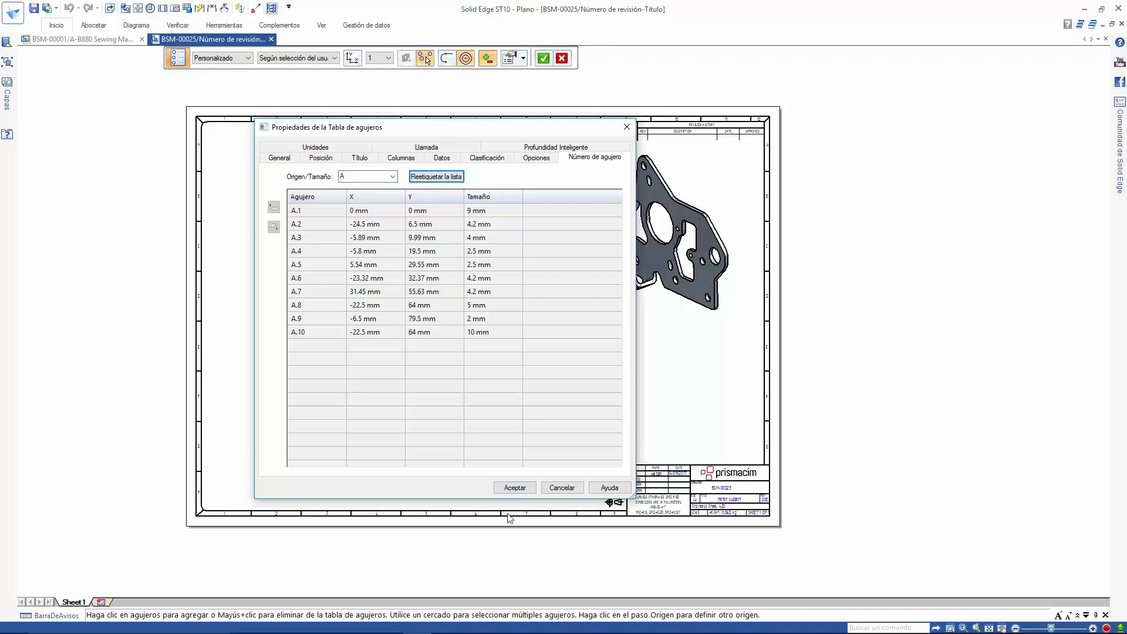
pyautogui.click(515, 487)
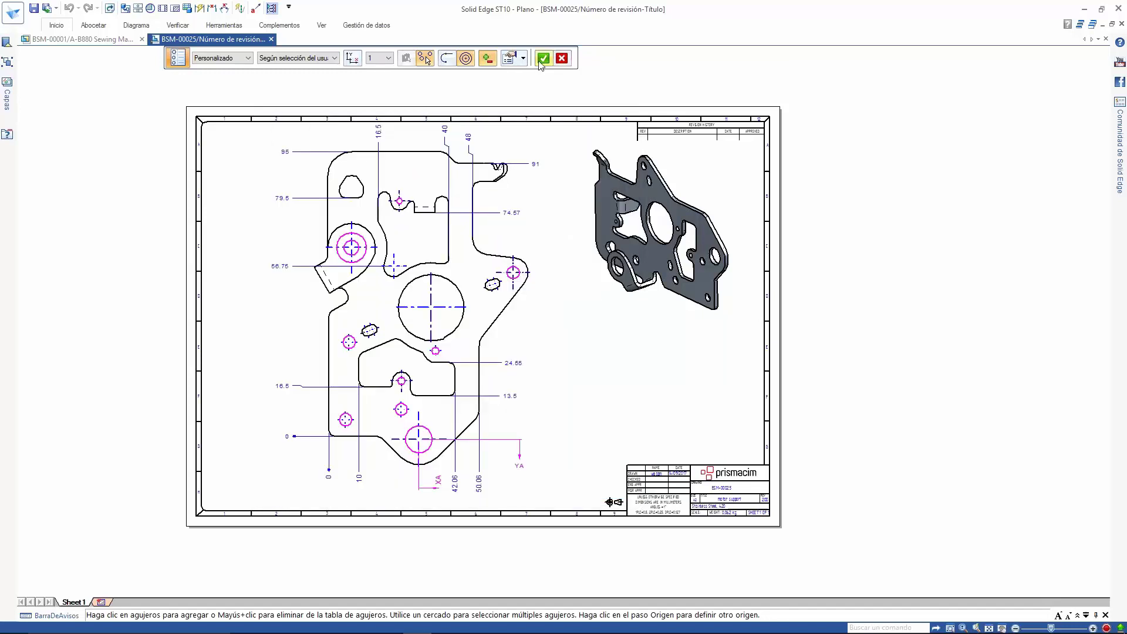
# Accept the hole selection and place the hole table directly above the title block, flush with the sheet border
pyautogui.click(542, 60)
pyautogui.scroll(2, 656, 408)
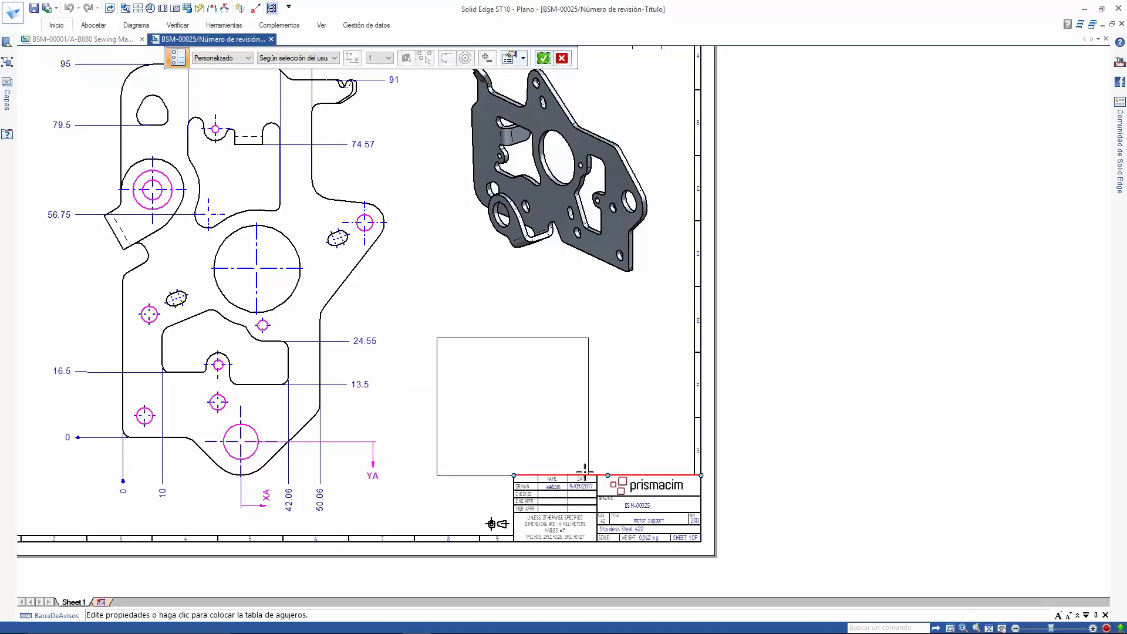
pyautogui.click(695, 476)
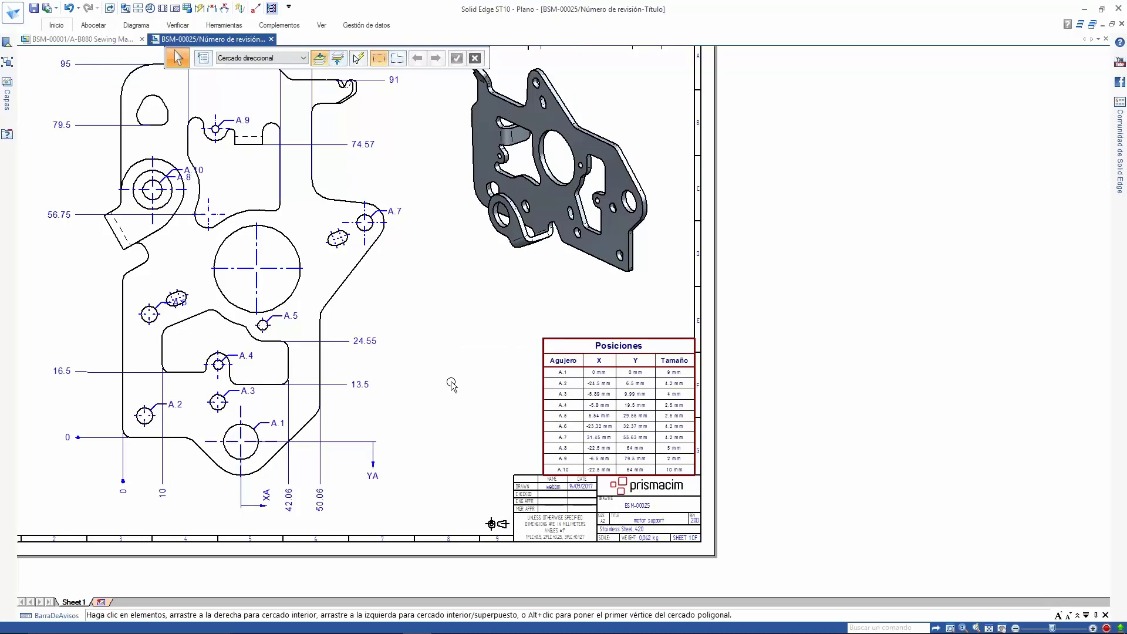
pyautogui.scroll(3, 452, 384)
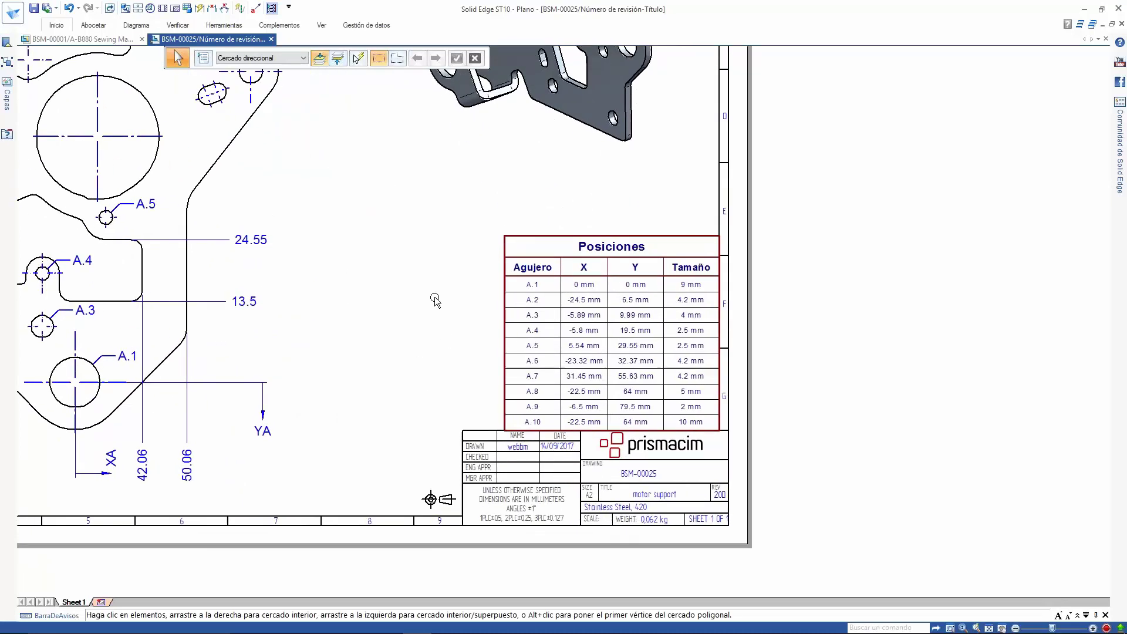
pyautogui.moveTo(435, 298); pyautogui.dragTo(409, 298, button='middle')
pyautogui.scroll(1, 373, 235)
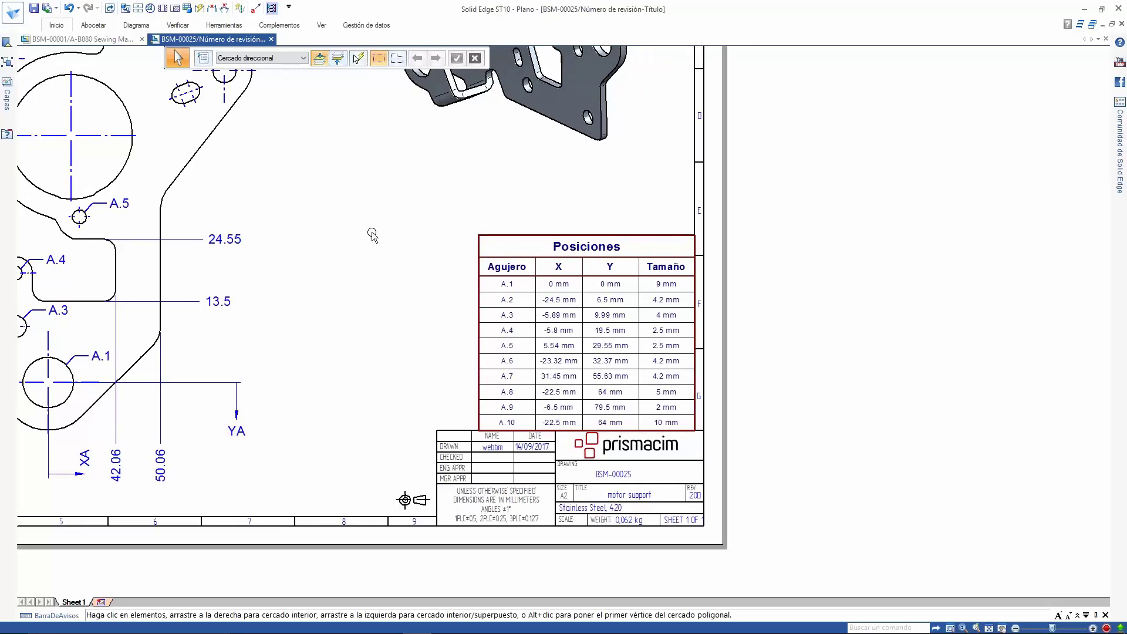
# Delete the 5 mm hole from the motor support part BSM-00025/20D, then close the part and save its changes
pyautogui.scroll(1, 372, 235)
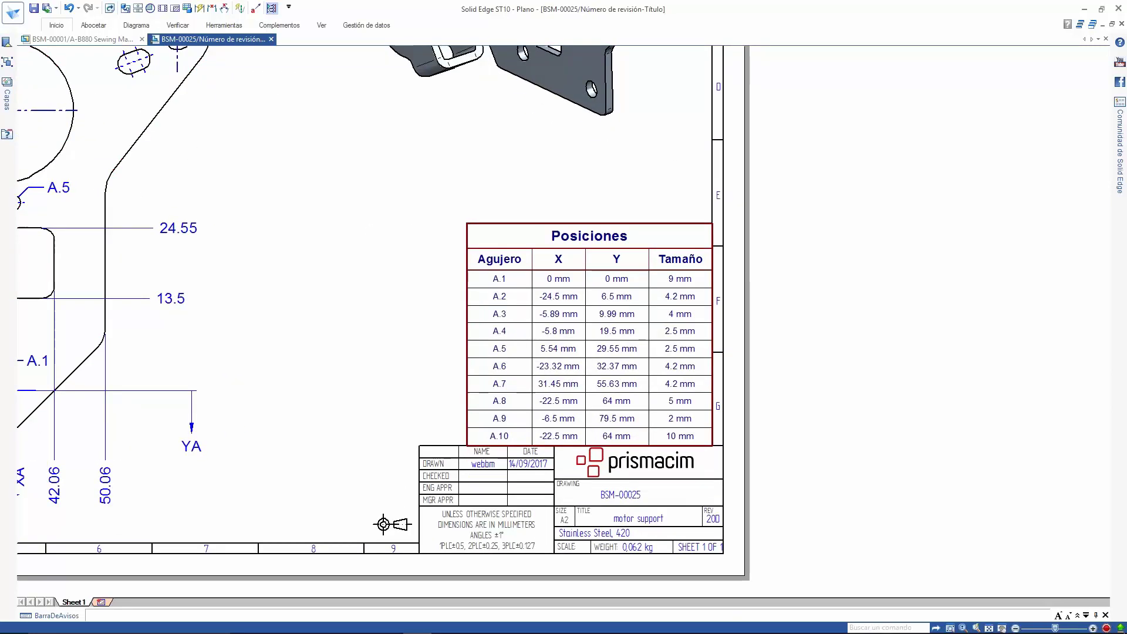
pyautogui.click(583, 230)
pyautogui.press('Delete')
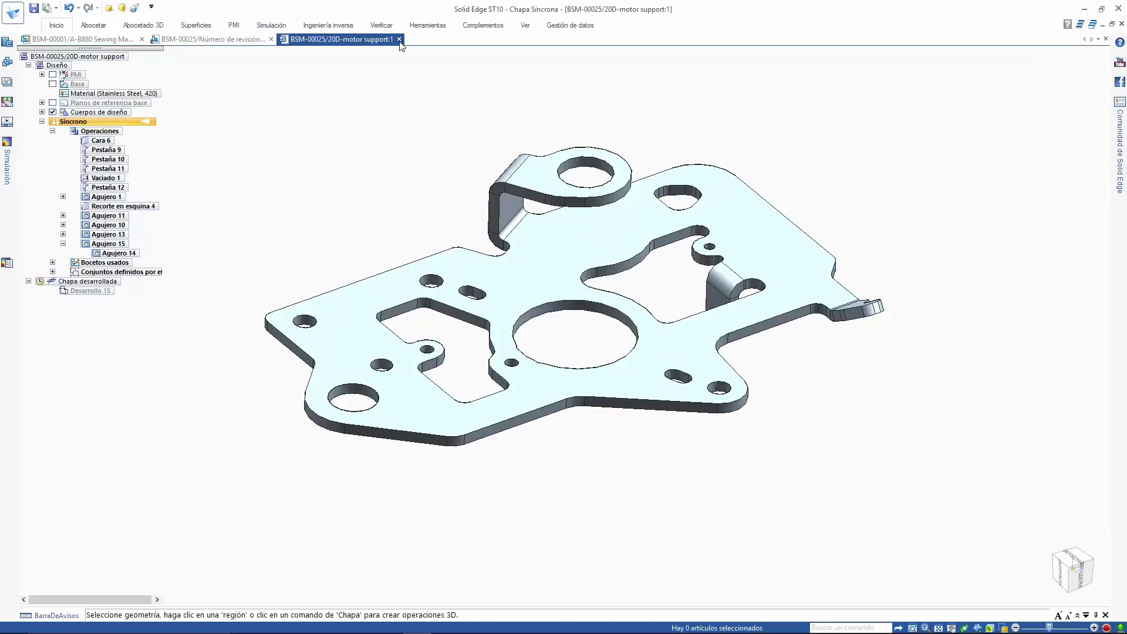
pyautogui.click(399, 39)
pyautogui.click(529, 371)
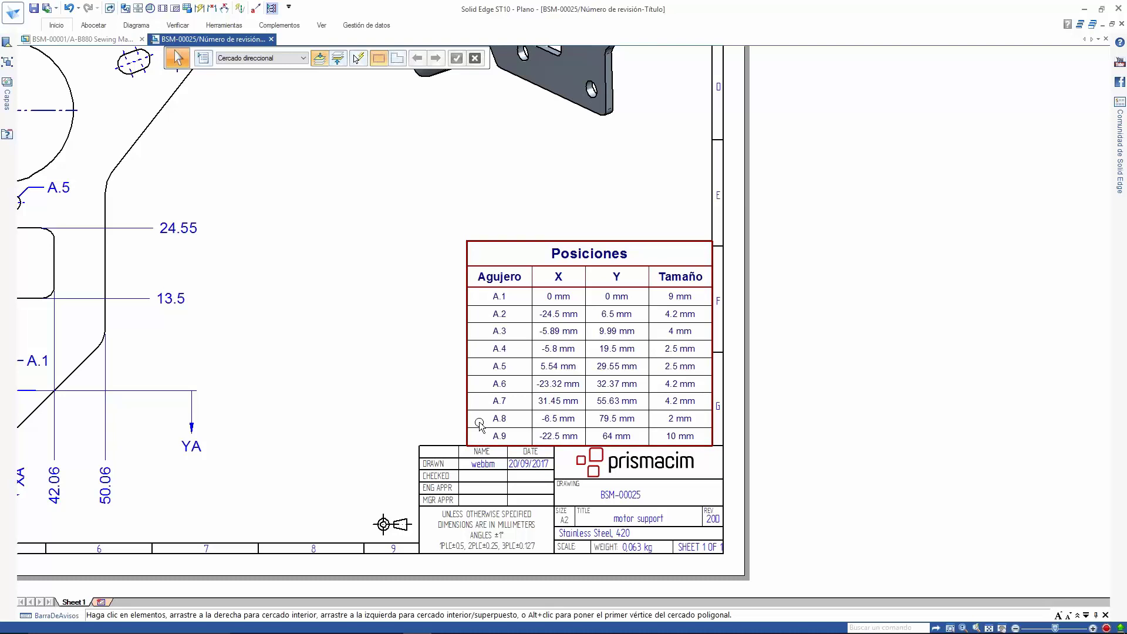
# Close the motor support drawing BSM-00025 and save its changes
pyautogui.hotkey('ctrl', 'shift', 'a')
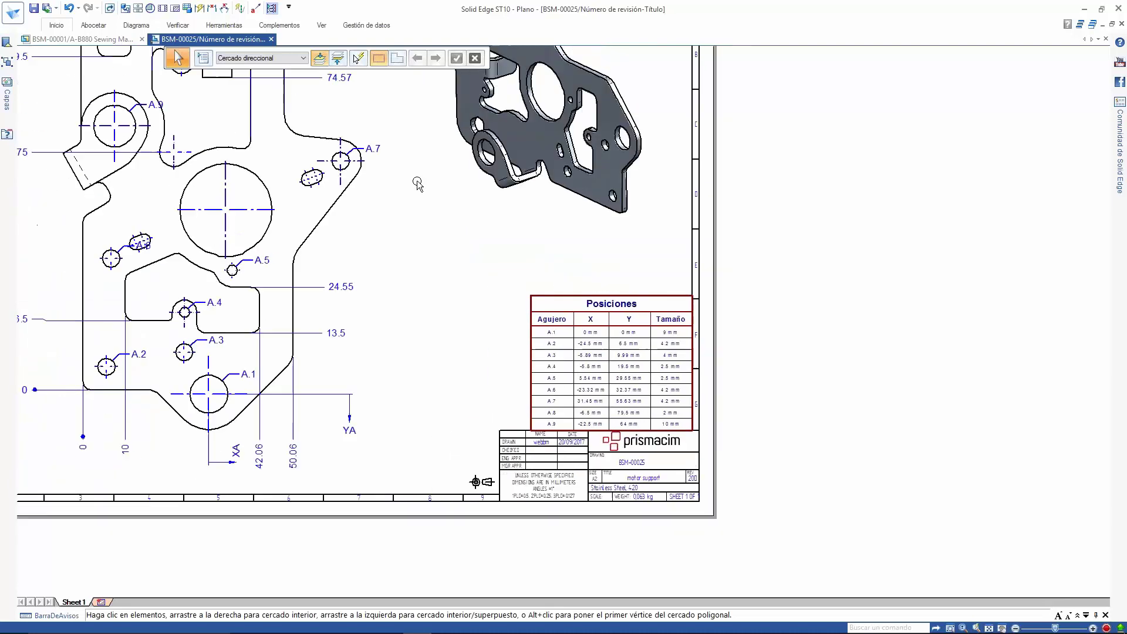
pyautogui.click(272, 40)
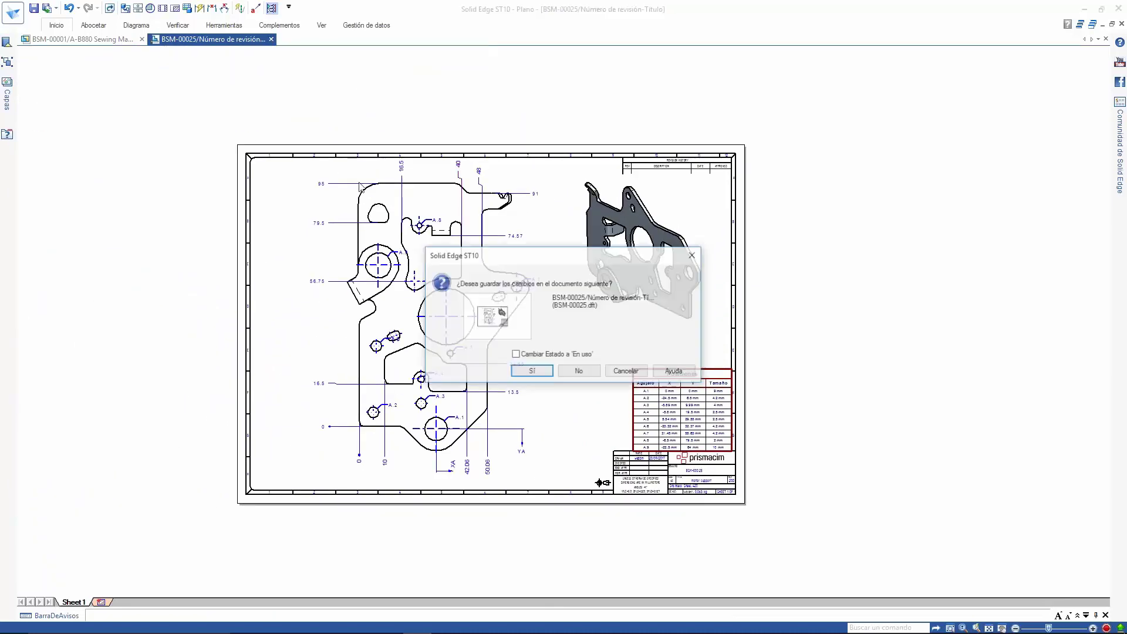
pyautogui.press('Return')
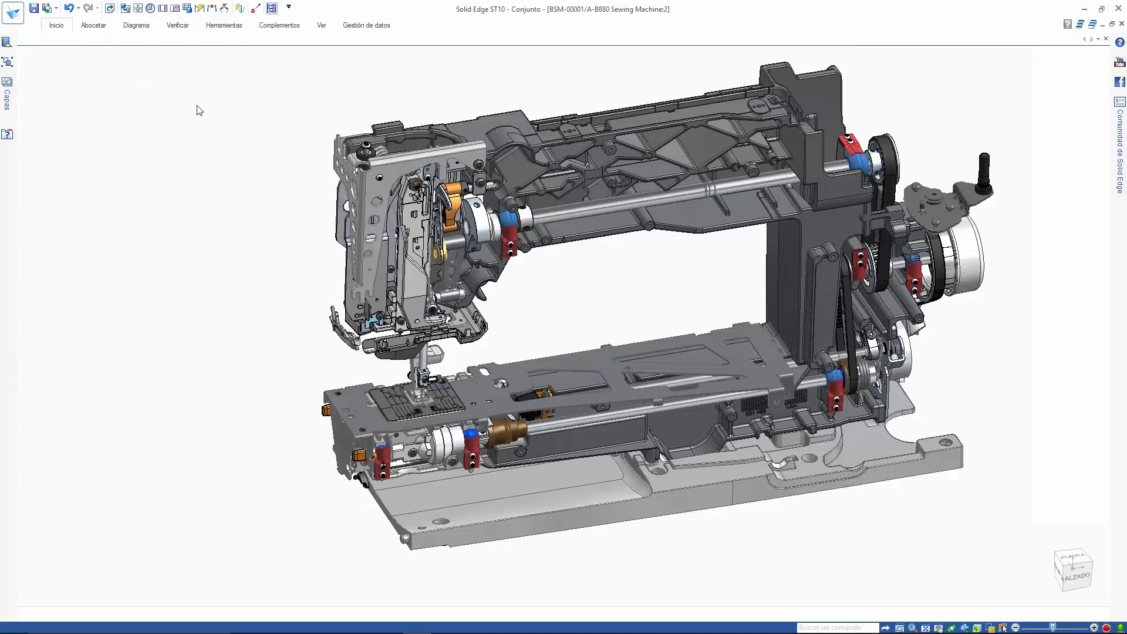
# Apply the 04-Drive Clamps configuration to the sewing machine assembly
pyautogui.click(34, 112)
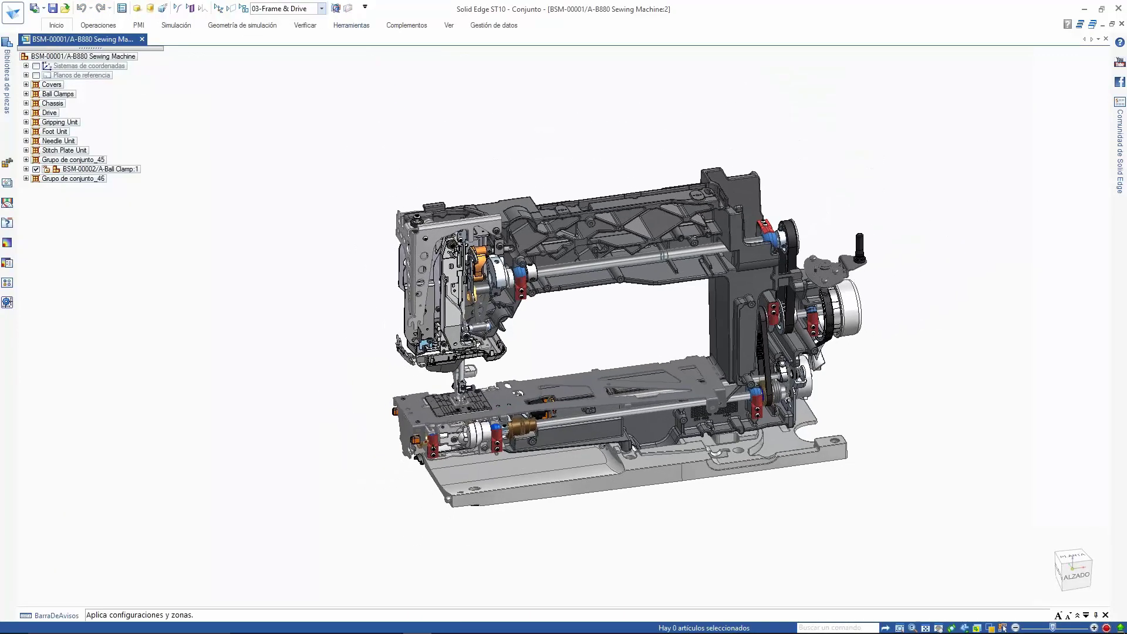
pyautogui.click(322, 8)
pyautogui.click(260, 63)
pyautogui.click(325, 103)
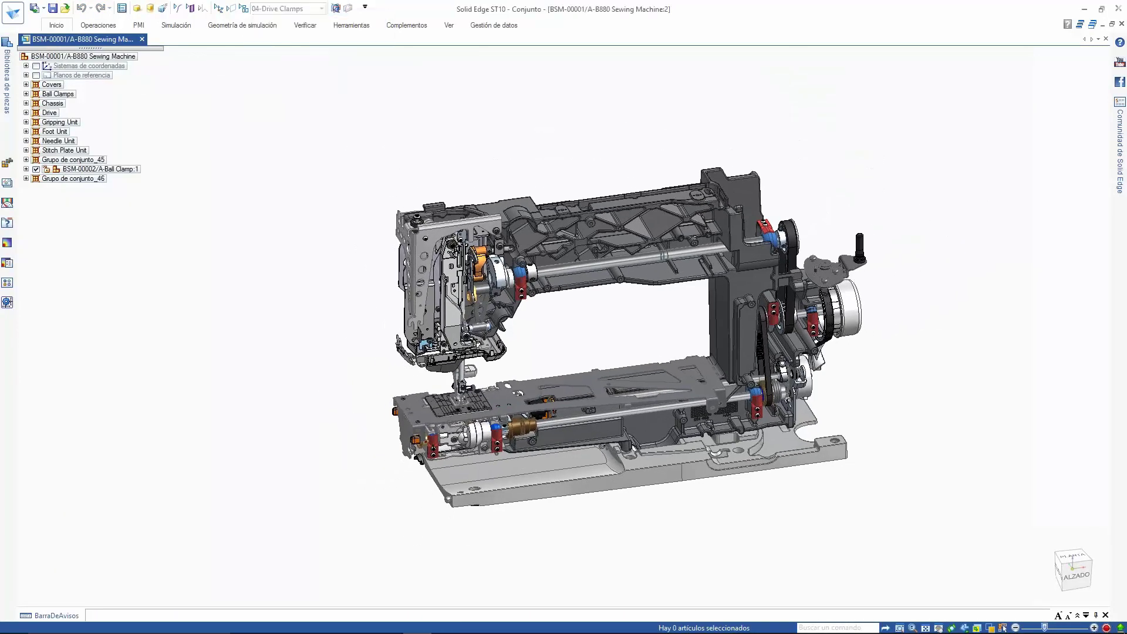
pyautogui.hotkey('alt', 'Tab')
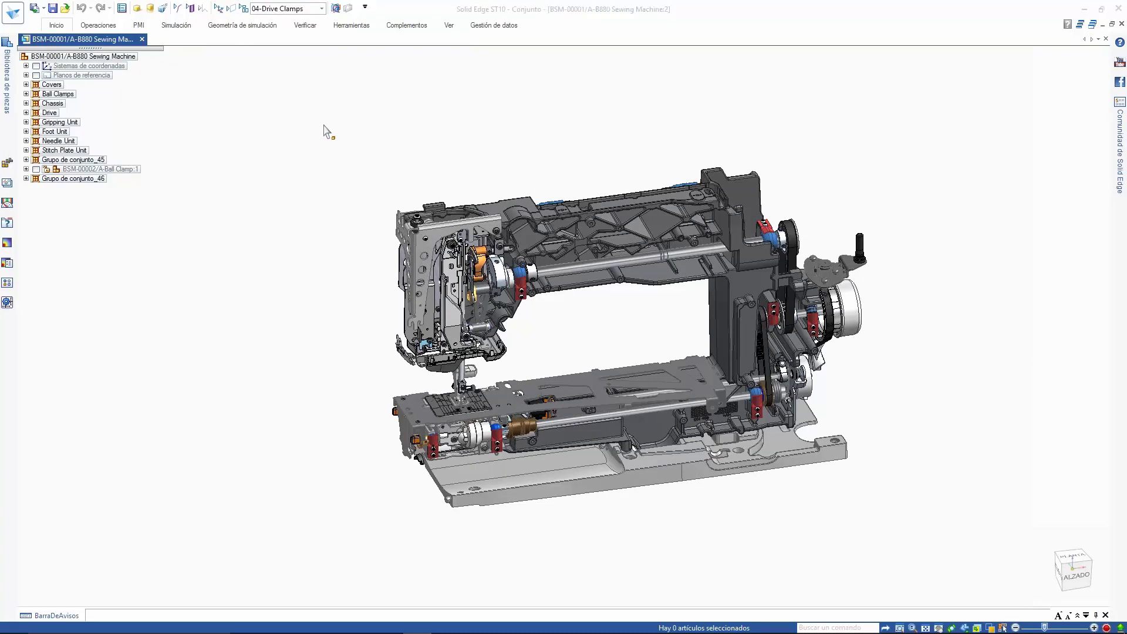
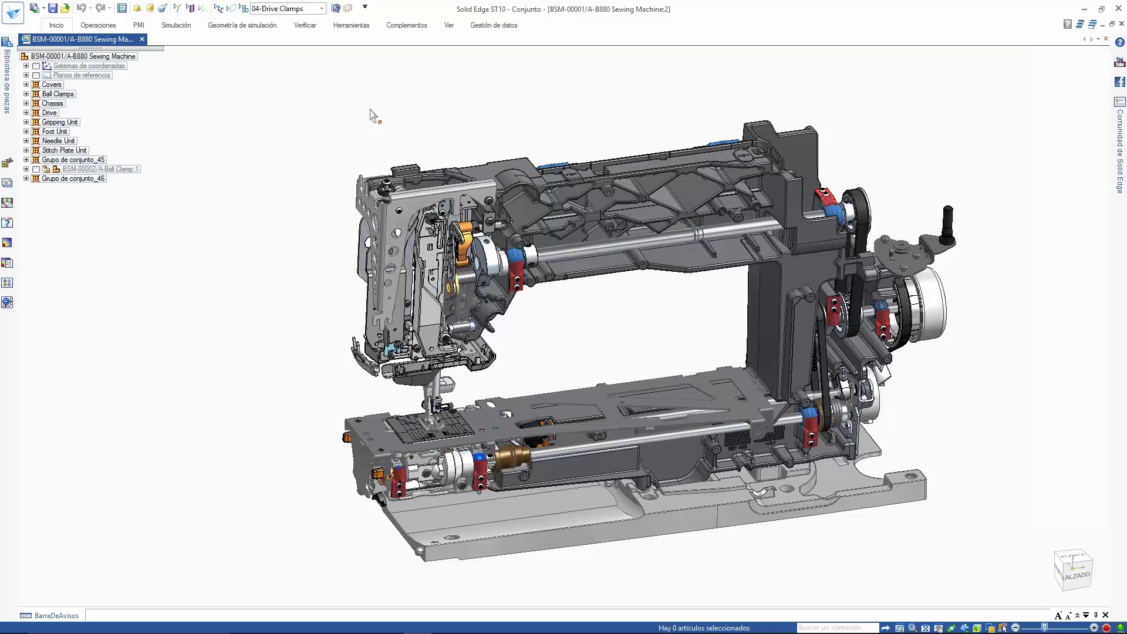
# Start getting the latest revisions in the assembly, isolating the components that can be replaced and limiting them to released ones
pyautogui.scroll(5, 396, 111)
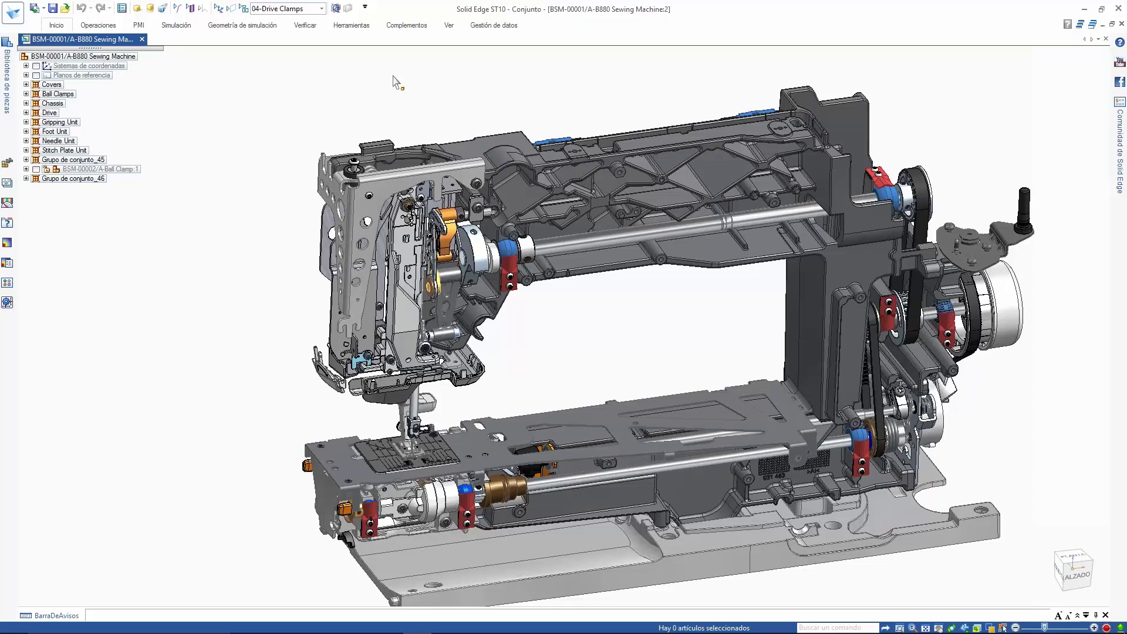
pyautogui.click(496, 25)
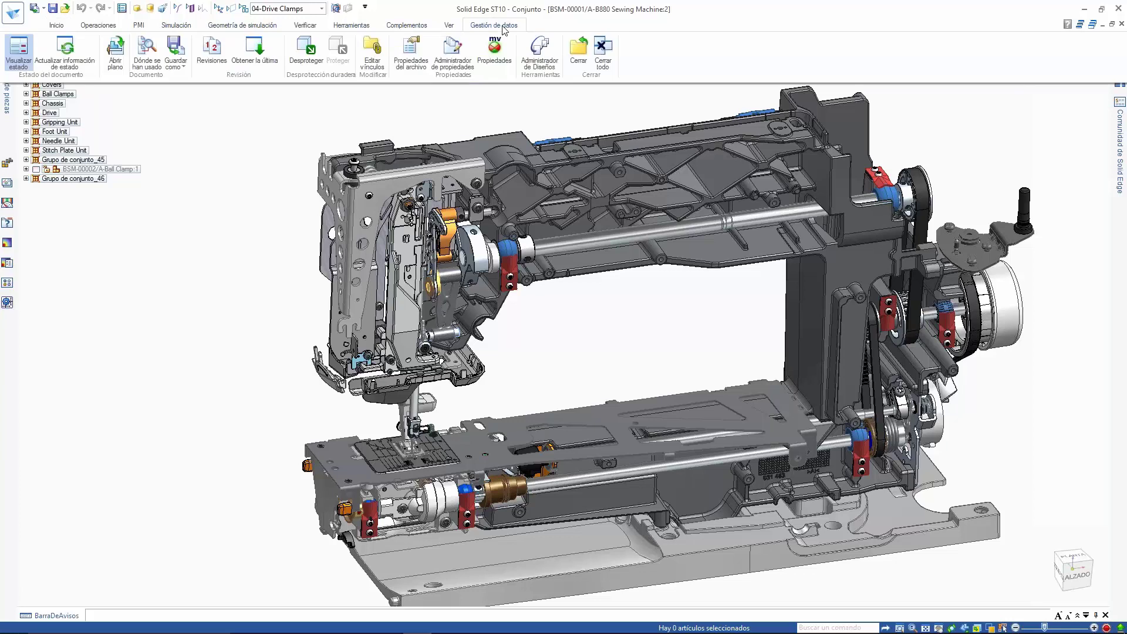
pyautogui.click(264, 53)
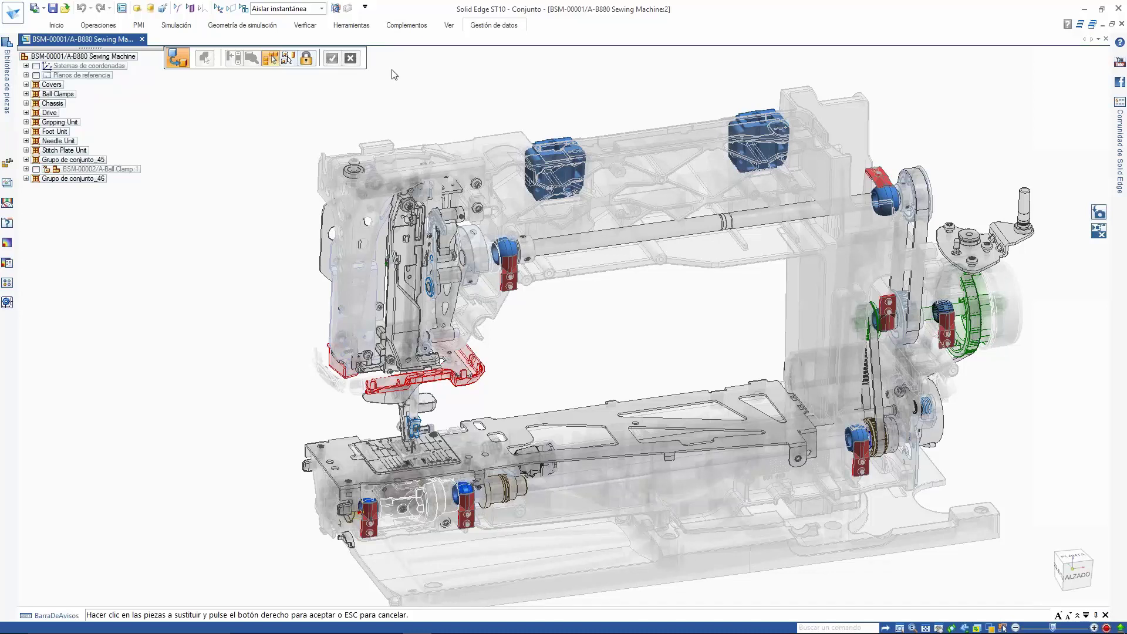
pyautogui.click(271, 58)
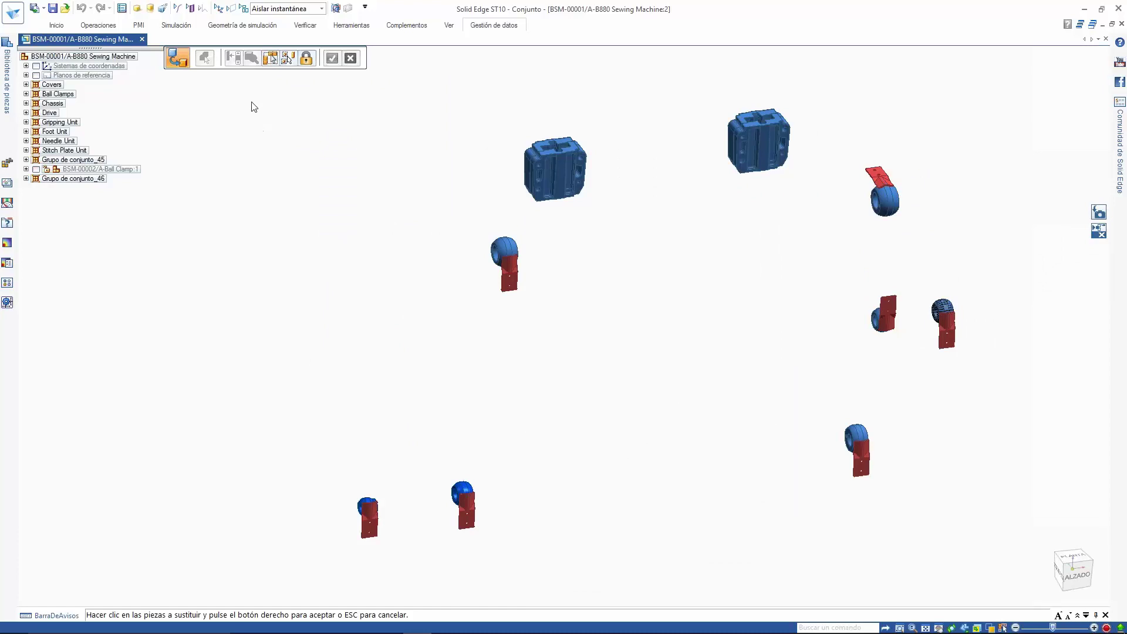
pyautogui.click(307, 60)
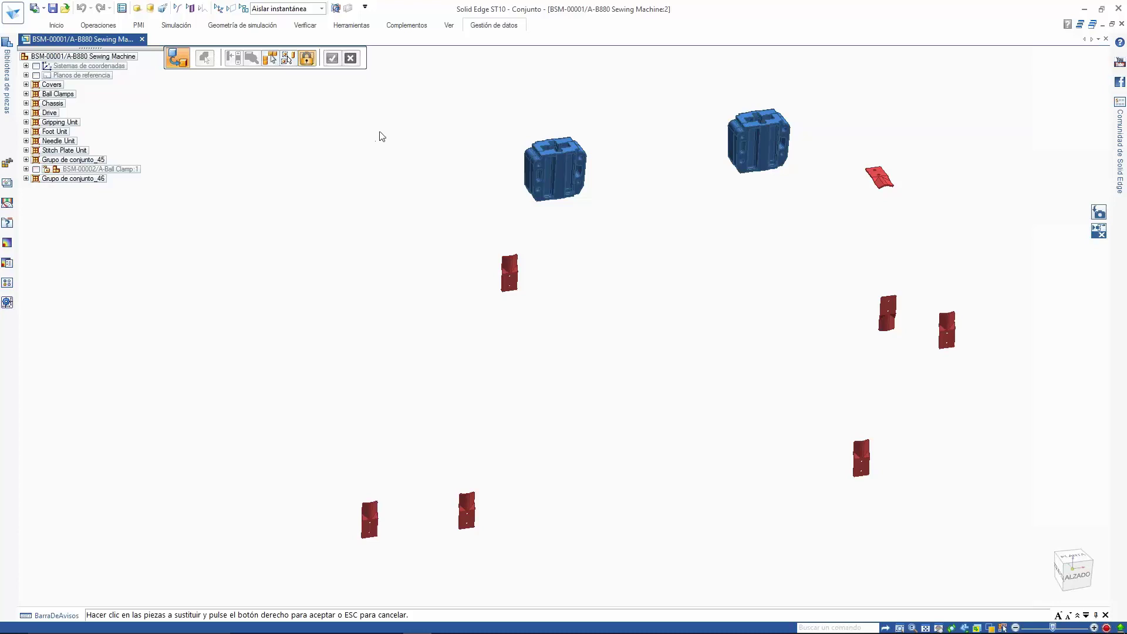
# Select the BSM-50005/A clamping parts in all seven ball clamps and replace them with their latest released revision
pyautogui.scroll(2, 385, 136)
pyautogui.scroll(4, 385, 136)
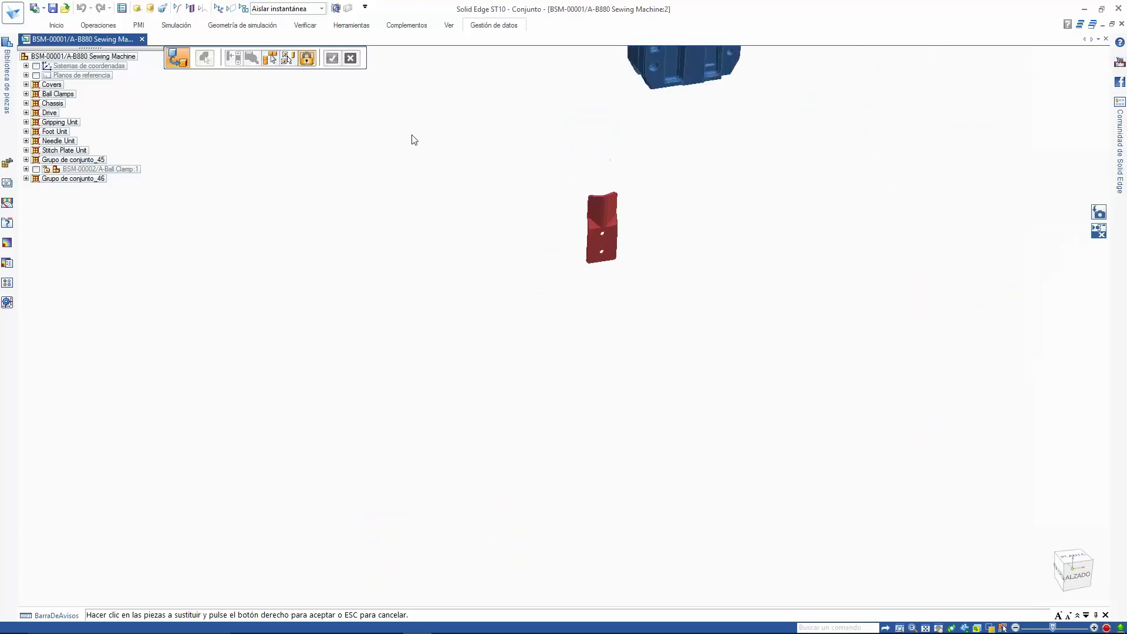
pyautogui.click(616, 268)
pyautogui.scroll(1, 552, 155)
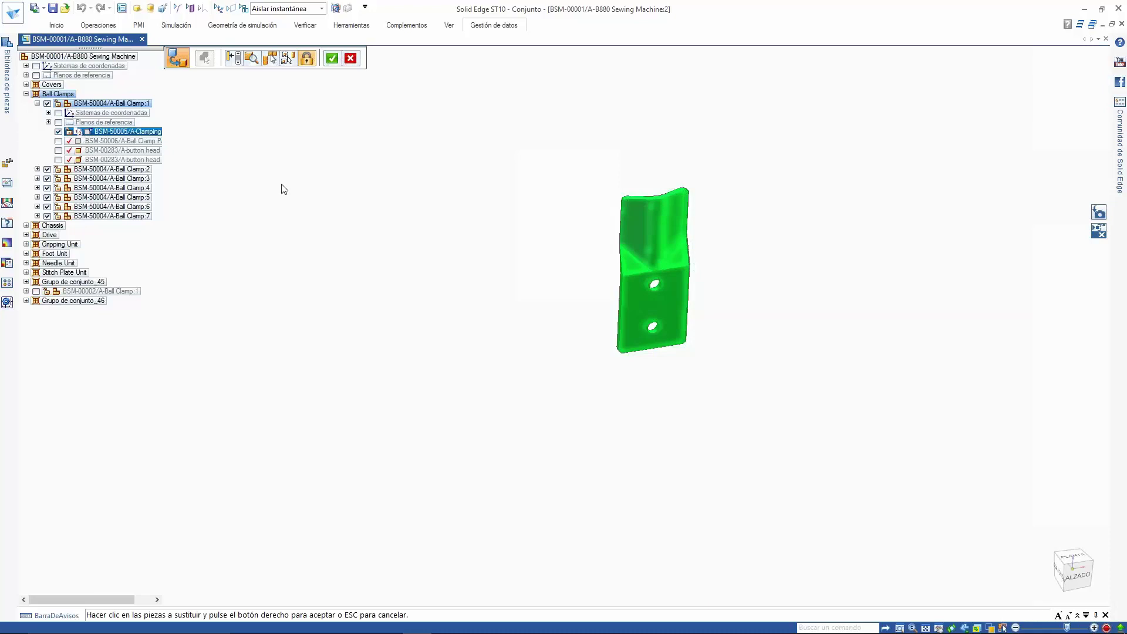
pyautogui.hotkey('ctrl', 'f')
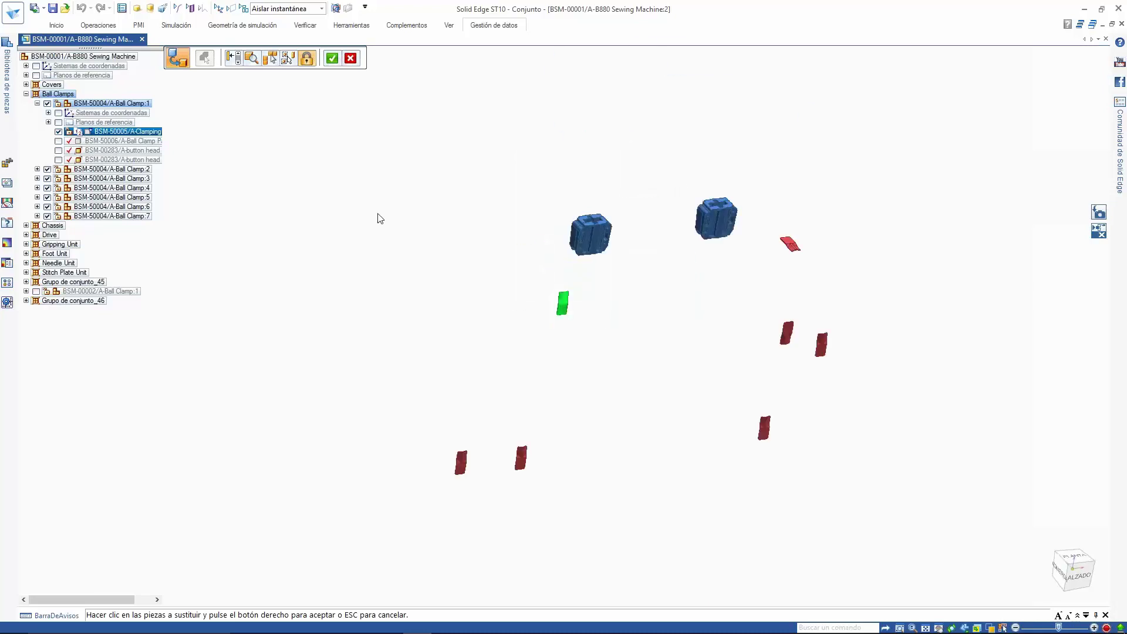
pyautogui.moveTo(354, 180); pyautogui.dragTo(922, 477)
pyautogui.moveTo(381, 177); pyautogui.dragTo(941, 519)
pyautogui.click(824, 184)
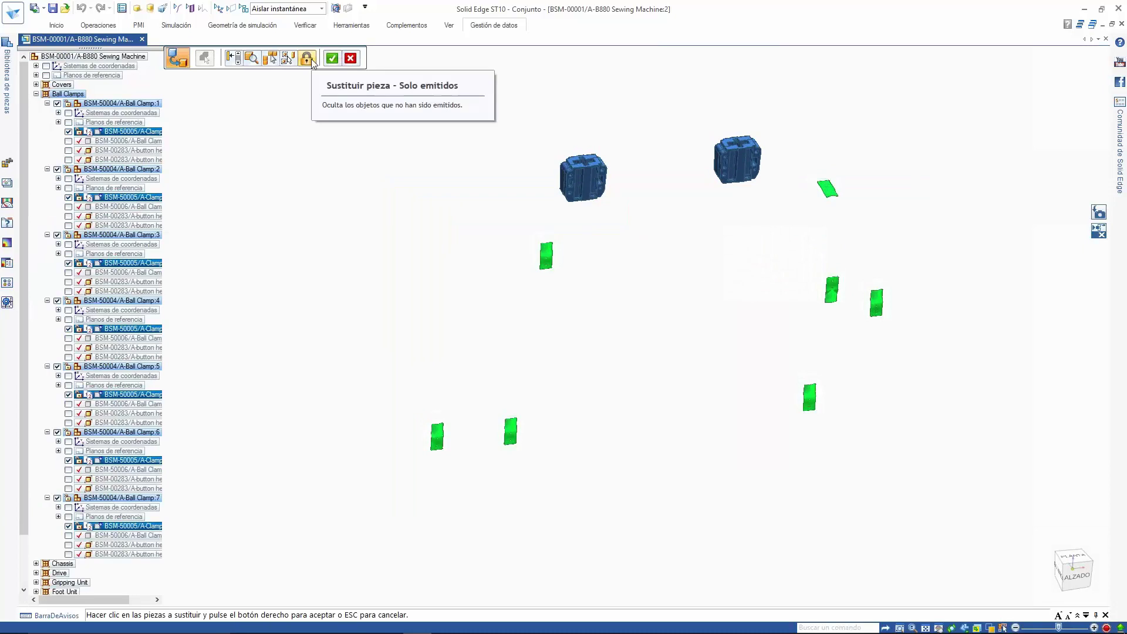
pyautogui.click(351, 59)
pyautogui.moveTo(300, 171); pyautogui.dragTo(970, 535)
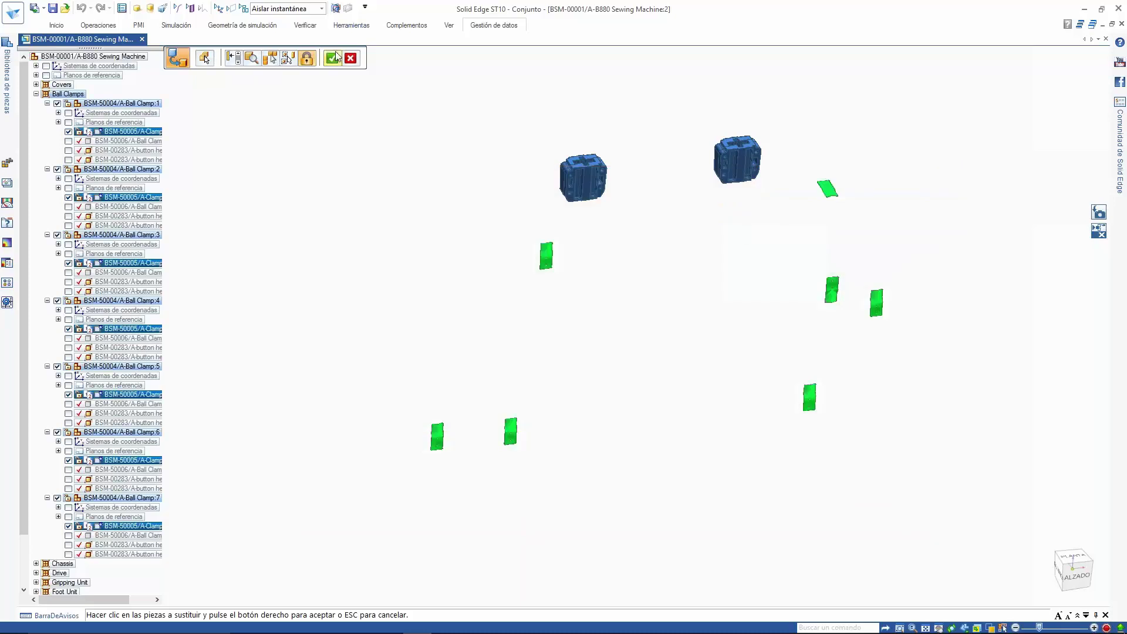
pyautogui.click(333, 57)
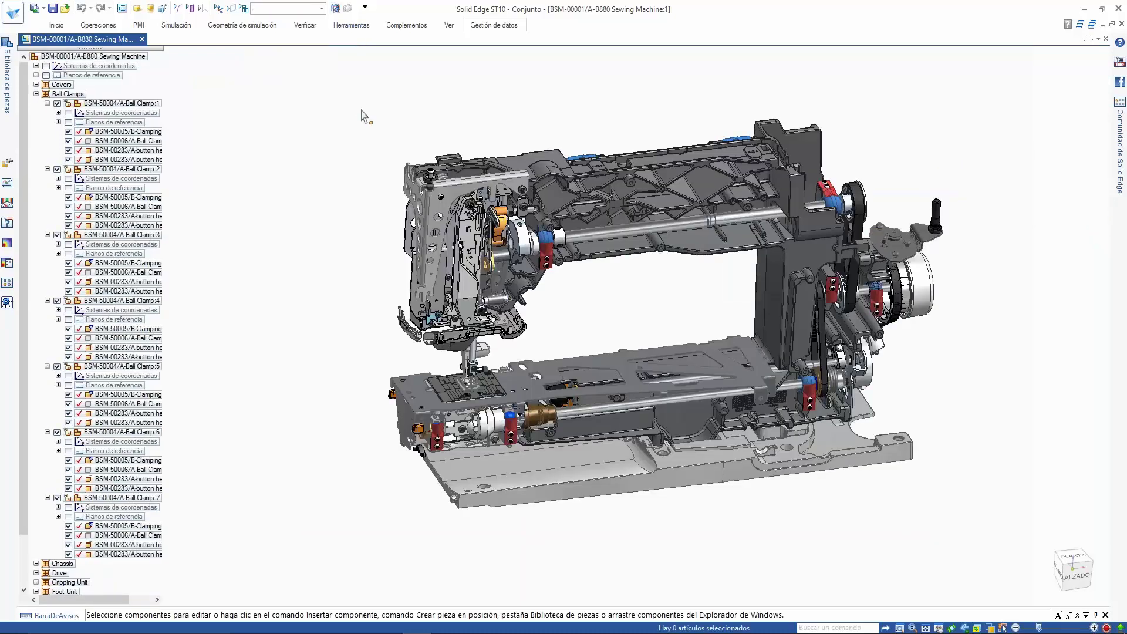
# Examine the replaced clamping part on the upper shaft and check its revision in the assembly tree
pyautogui.scroll(8, 618, 365)
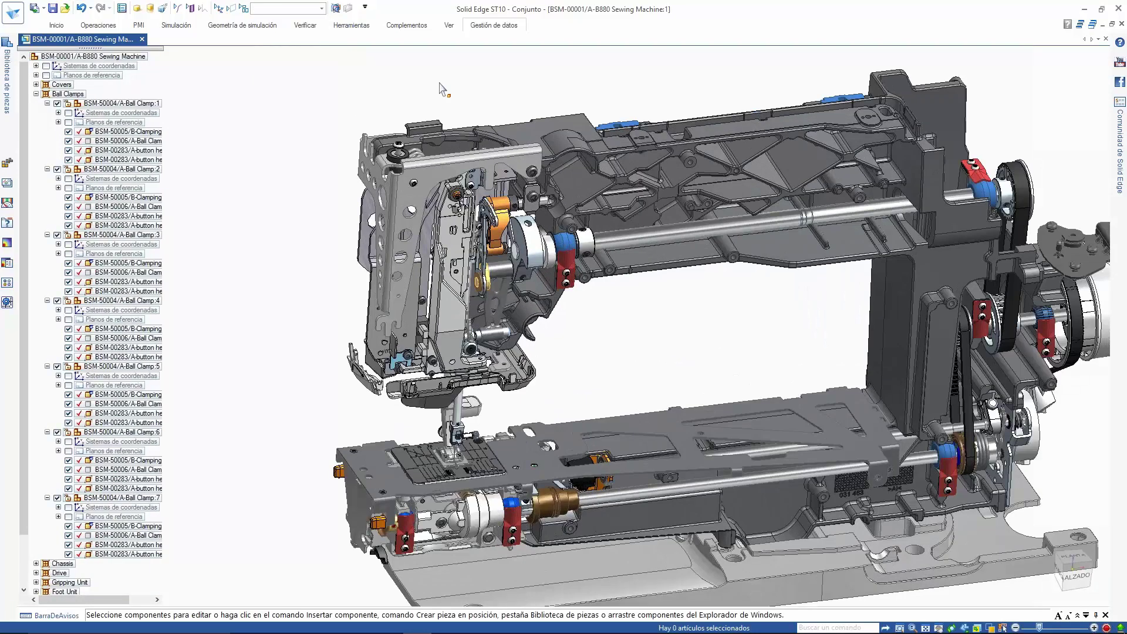
pyautogui.scroll(5, 651, 361)
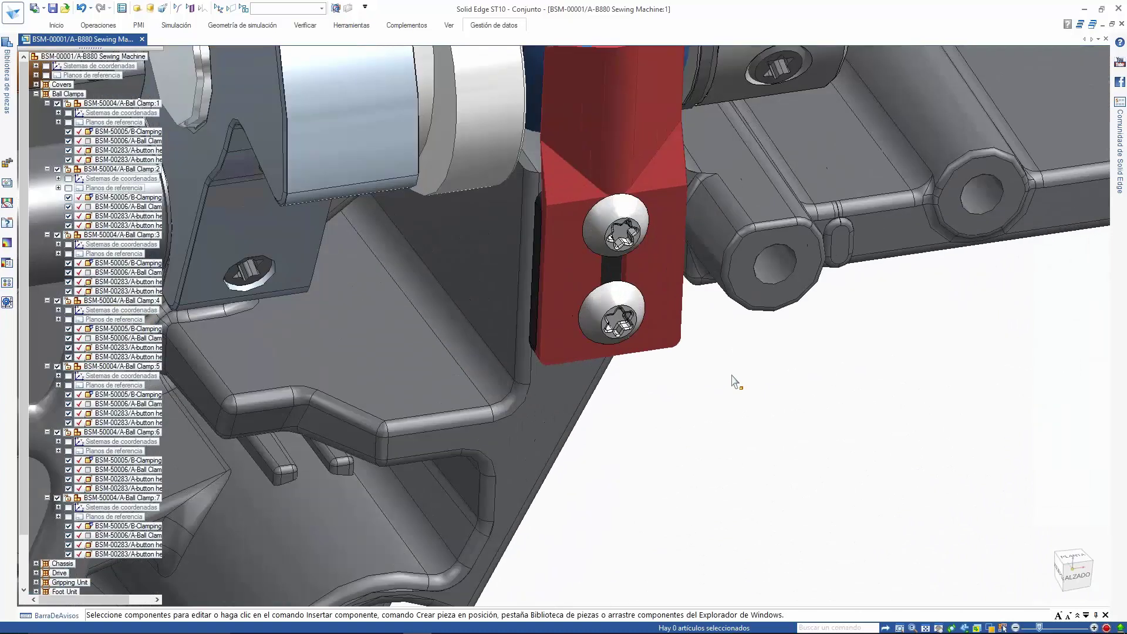
pyautogui.scroll(-3, 731, 416)
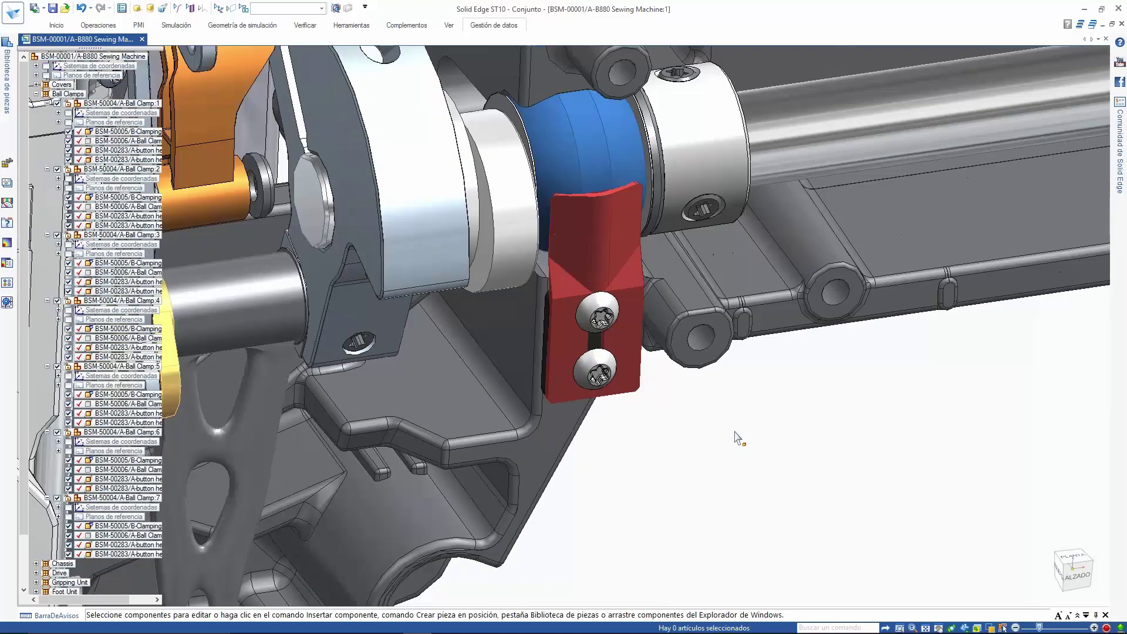
pyautogui.moveTo(810, 445); pyautogui.dragTo(781, 448, button='middle')
pyautogui.scroll(-3, 775, 449)
pyautogui.click(126, 197)
pyautogui.click(677, 349)
pyautogui.scroll(-3, 811, 457)
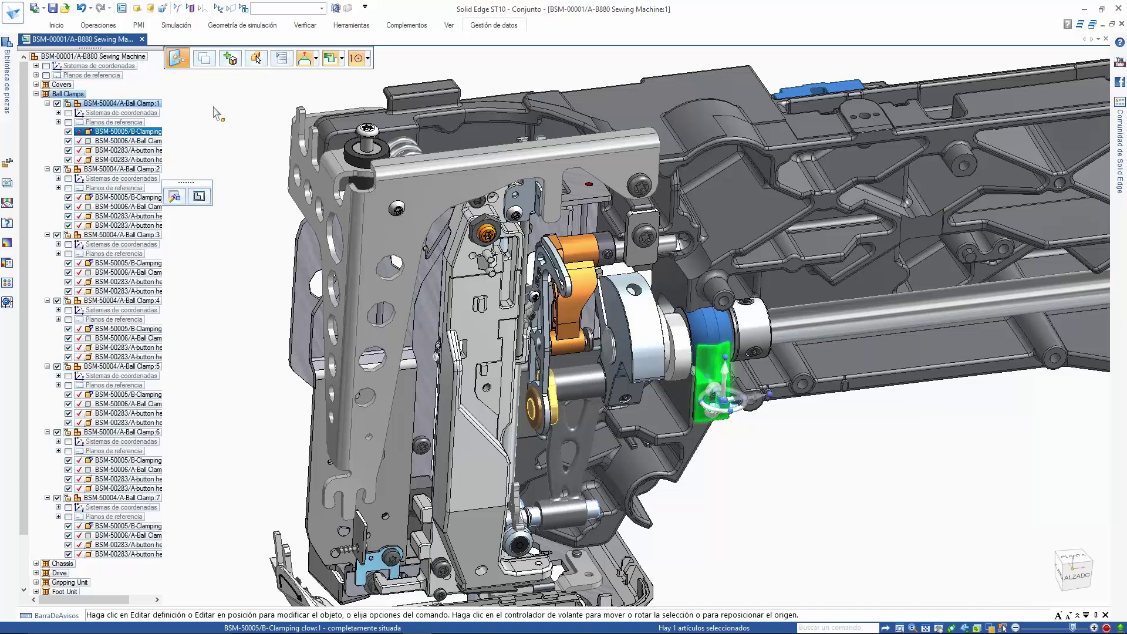
pyautogui.press('Escape')
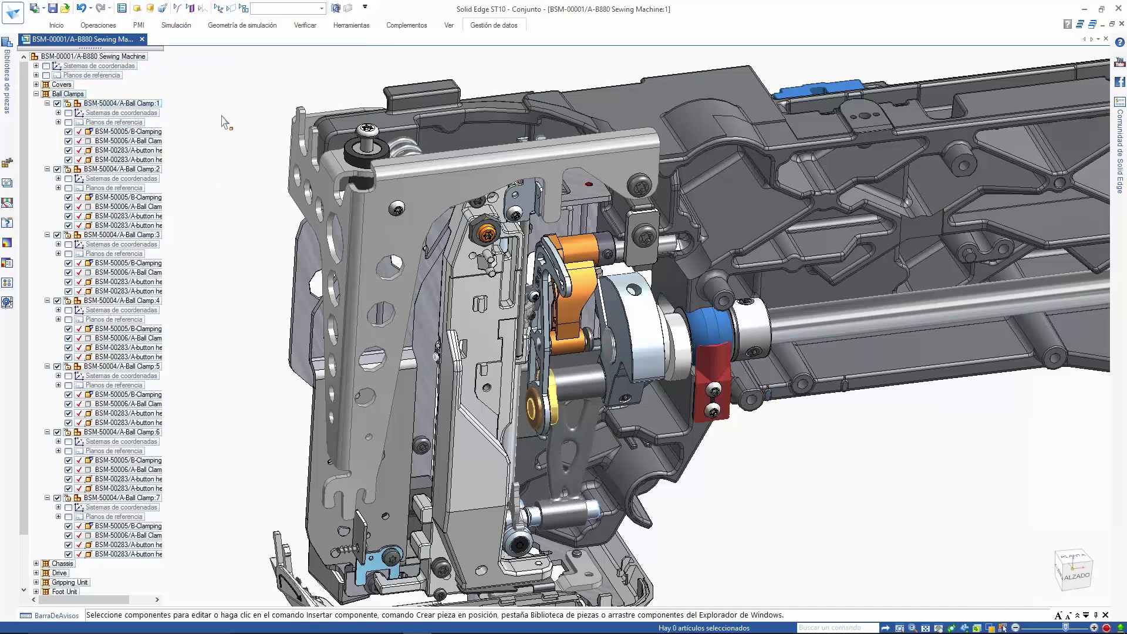
# Create new revision B of ball clamp assembly BSM-50004 with the revision comment "Sustituida BSM-50005 RevA por RevB"
pyautogui.click(118, 104)
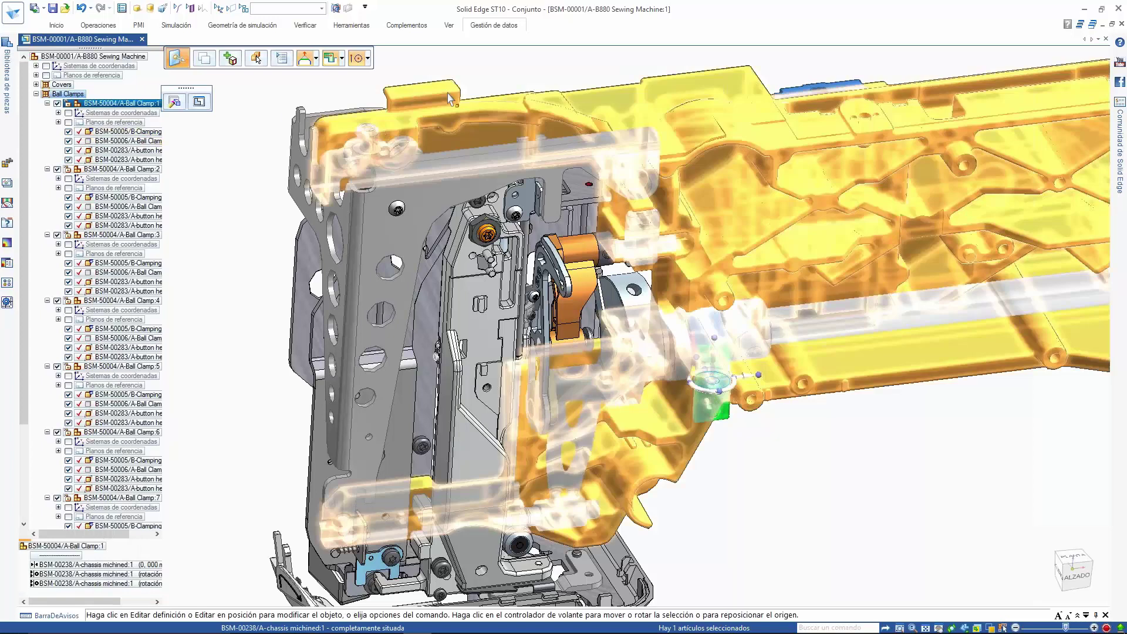
pyautogui.scroll(-2, 541, 64)
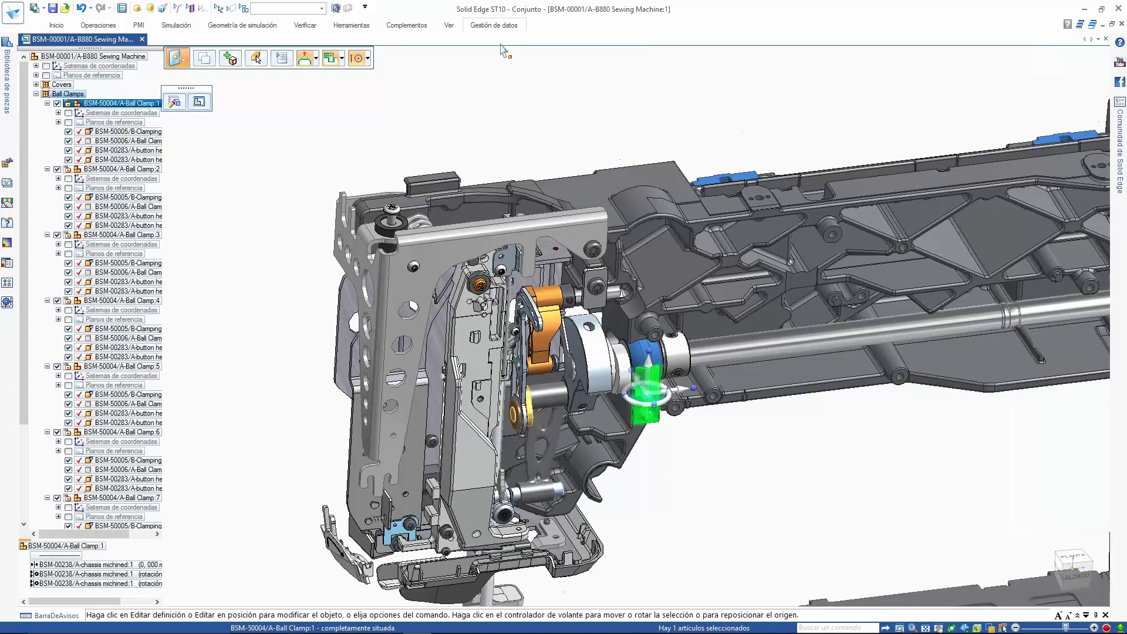
pyautogui.click(493, 25)
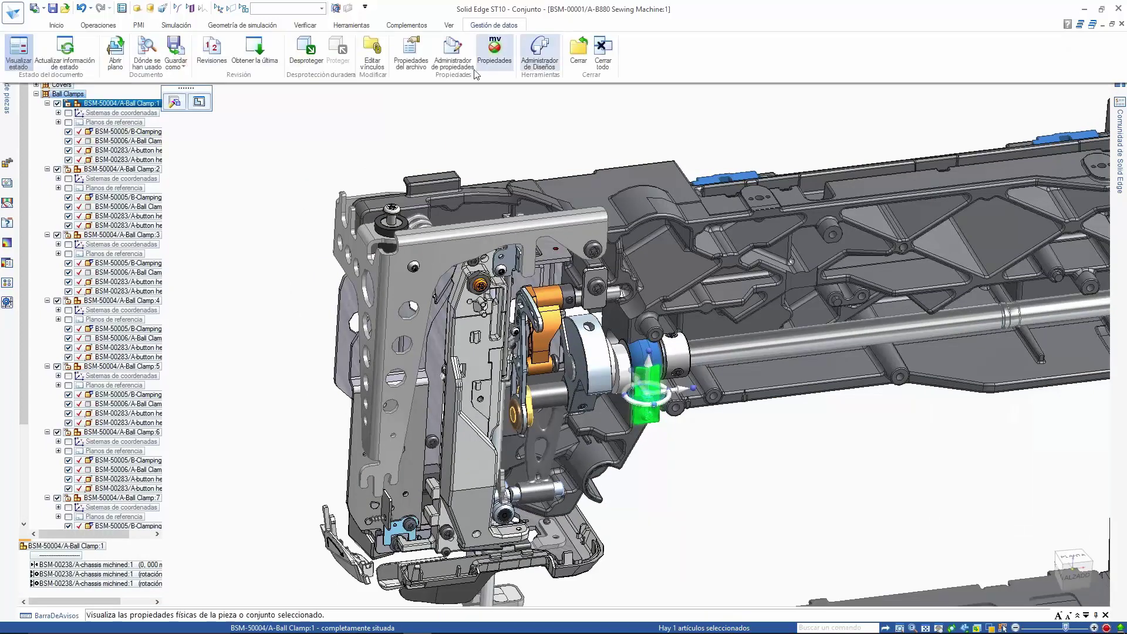
pyautogui.press('Escape')
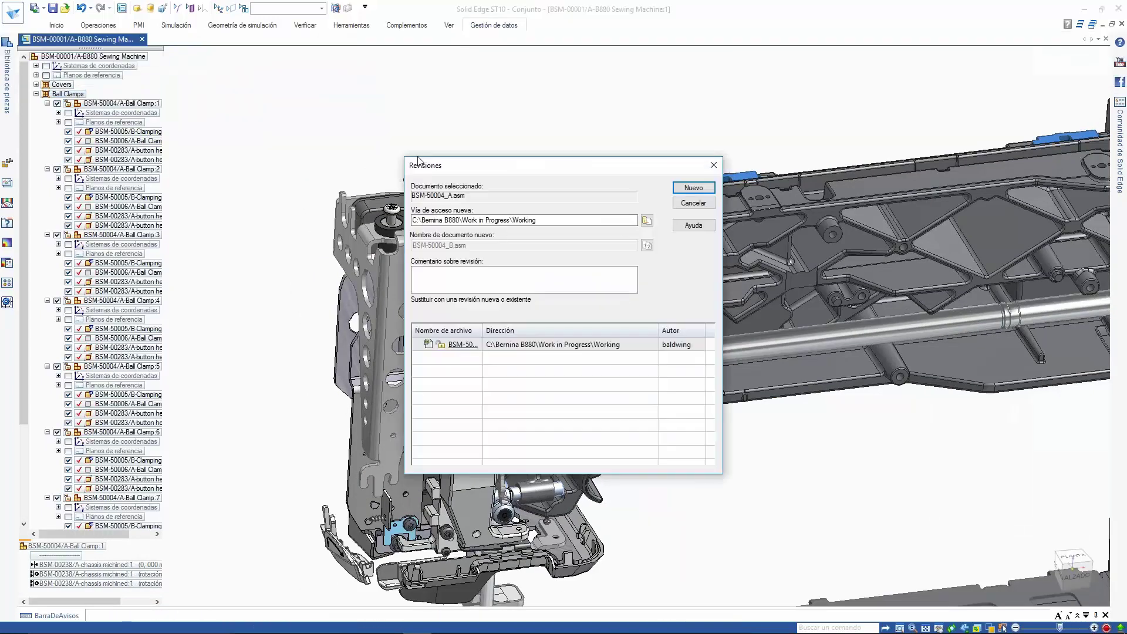
pyautogui.moveTo(451, 170); pyautogui.dragTo(388, 142)
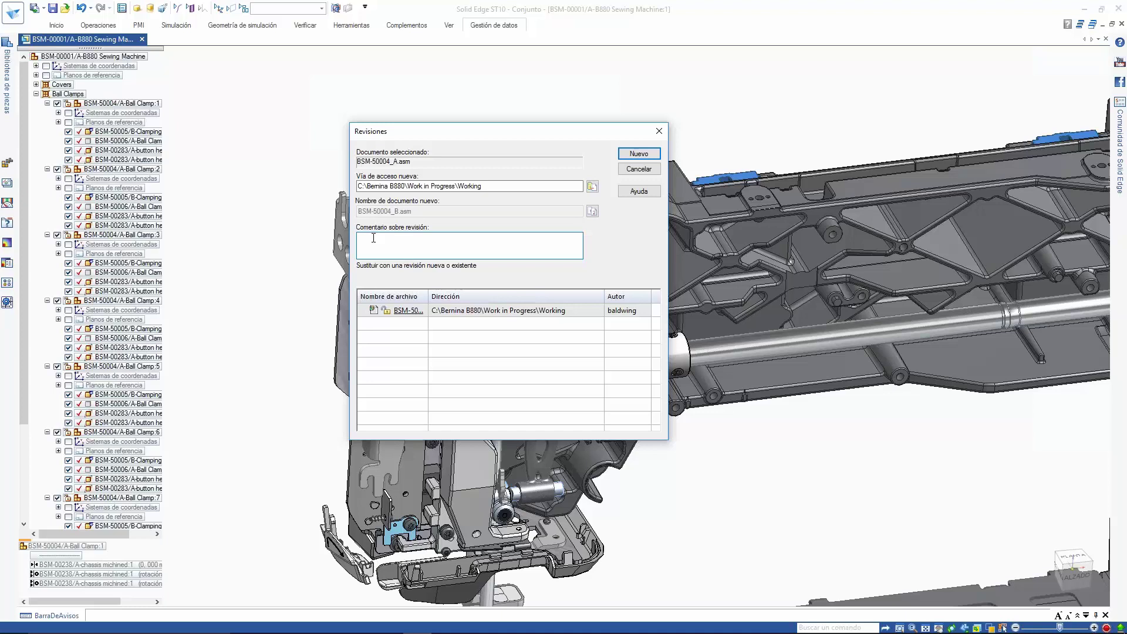
pyautogui.write('Sustituida BSM-50005 RevA por RevB')
pyautogui.click(632, 154)
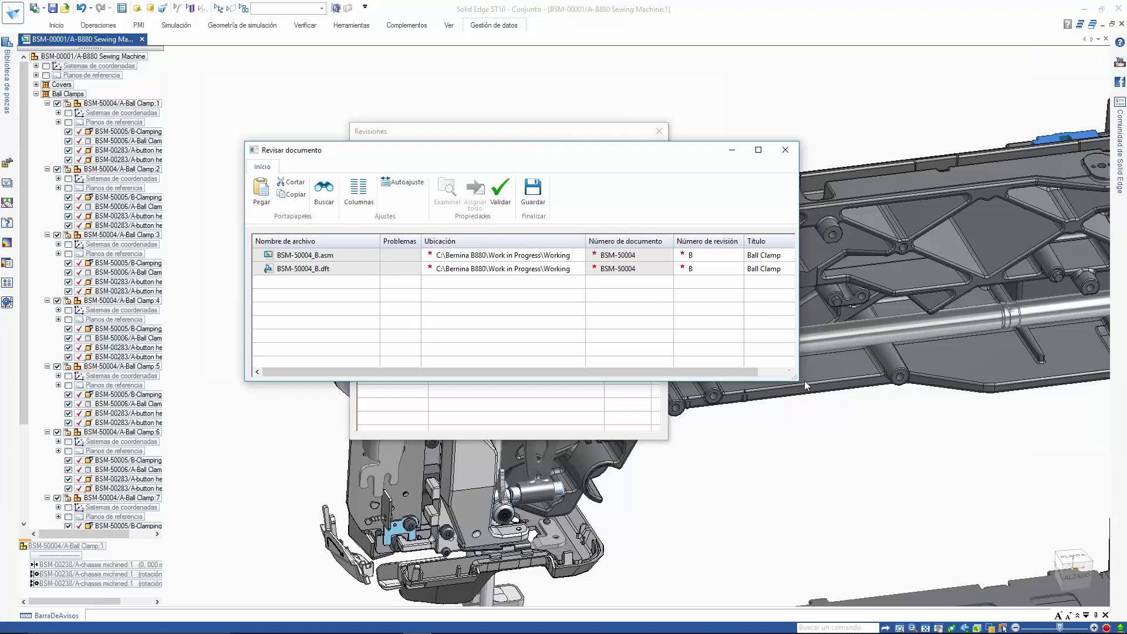
# Review the new BSM-50004_B assembly and draft entries and save the revised documents
pyautogui.click(348, 256)
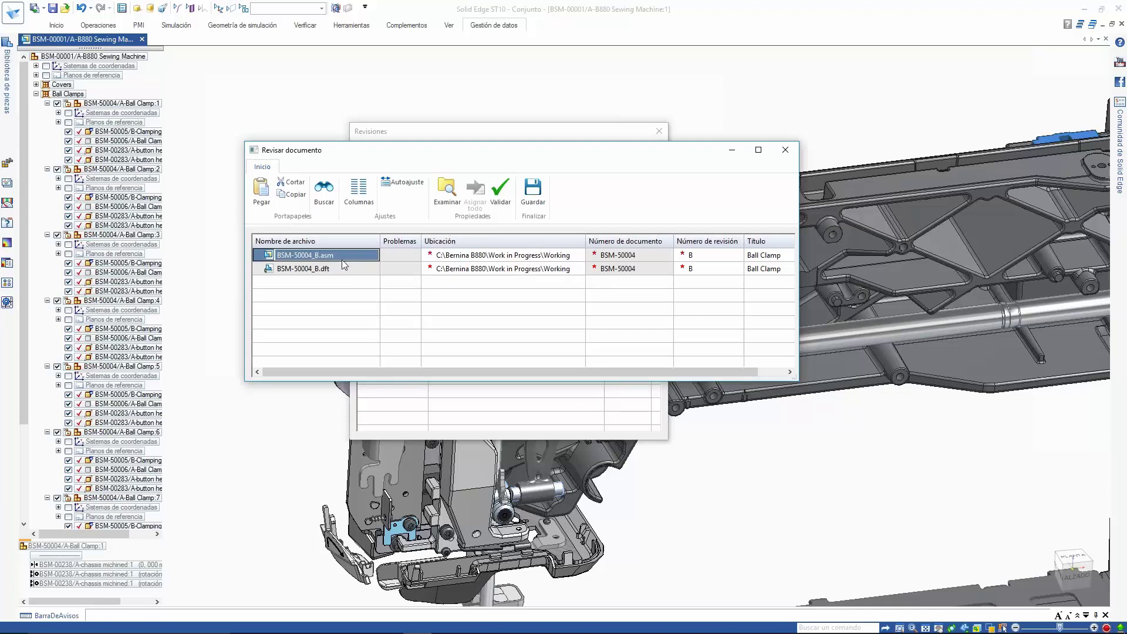
pyautogui.click(337, 271)
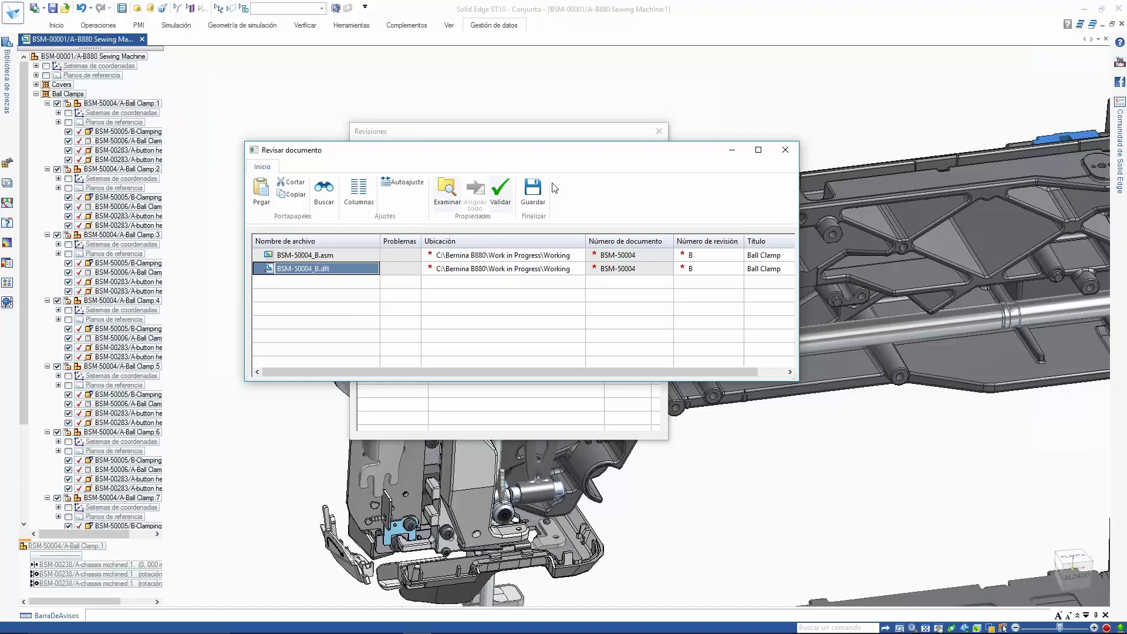
pyautogui.click(533, 194)
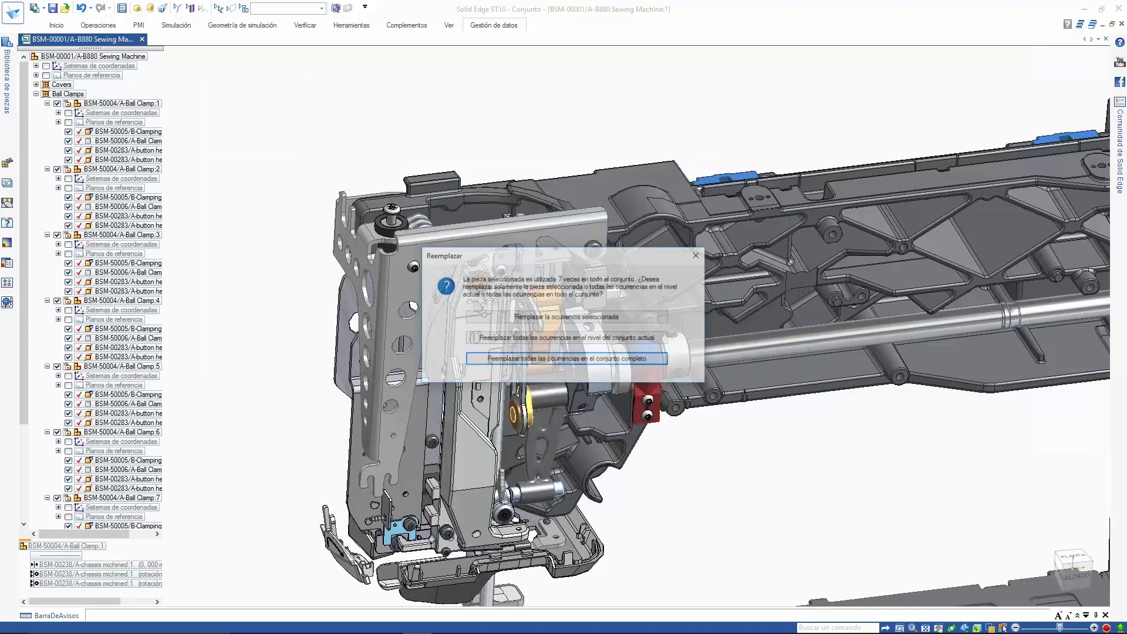
# Replace every occurrence of ball clamp assembly BSM-50004 with revision B throughout the complete sewing machine assembly
pyautogui.click(578, 359)
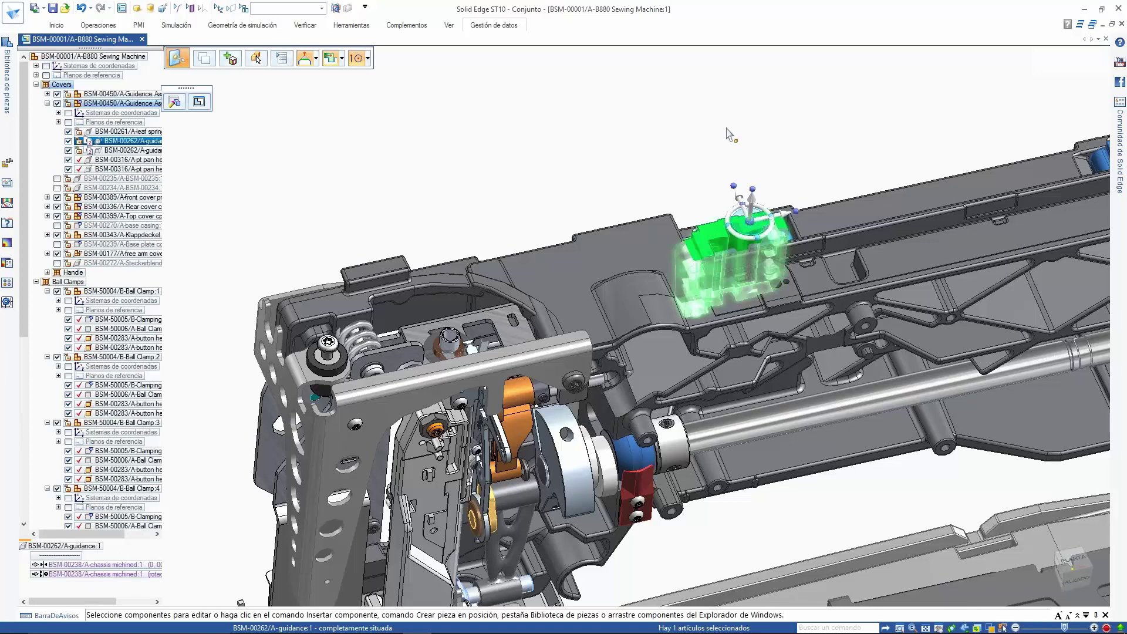
# Open the revisions of guidance part BSM-00262 and compare the preview images of its listed revisions
pyautogui.click(502, 25)
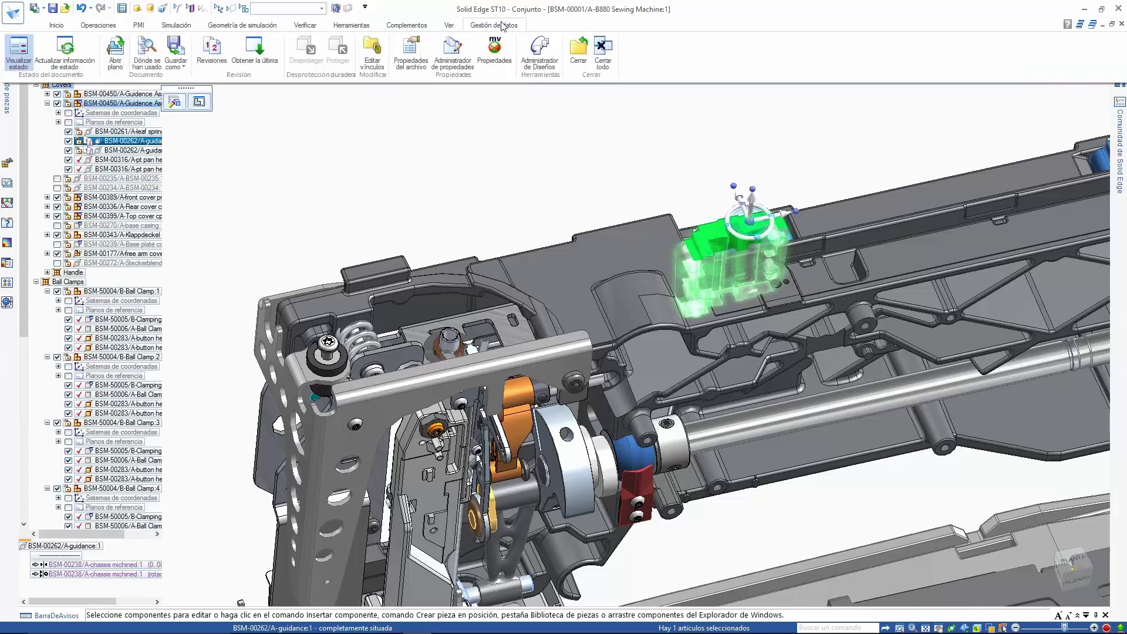
pyautogui.click(211, 52)
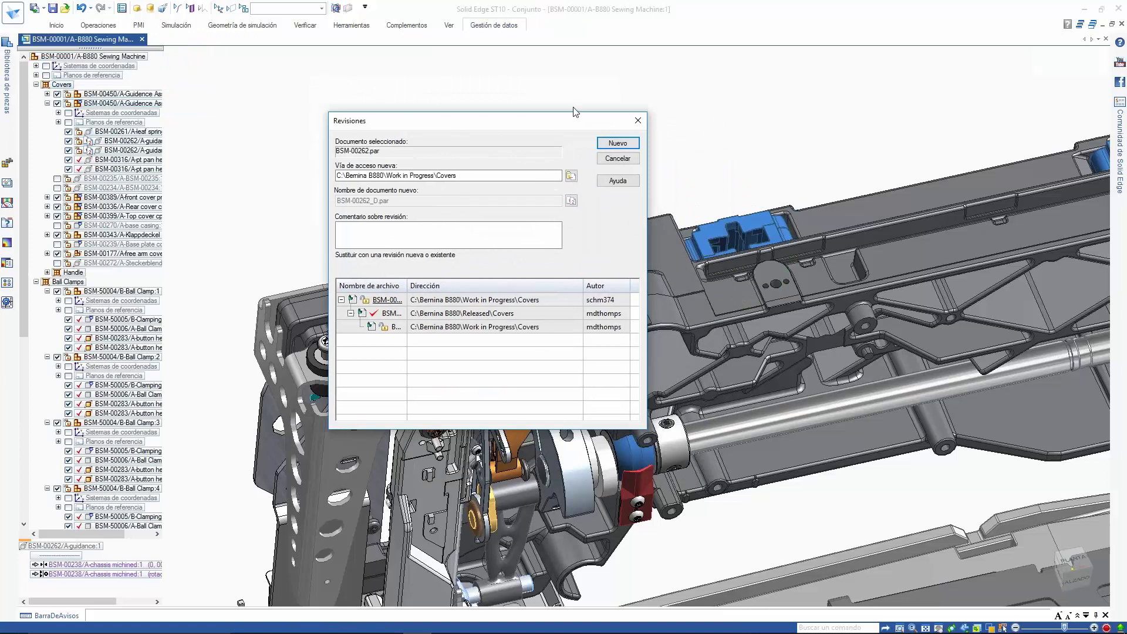
pyautogui.rightClick(483, 300)
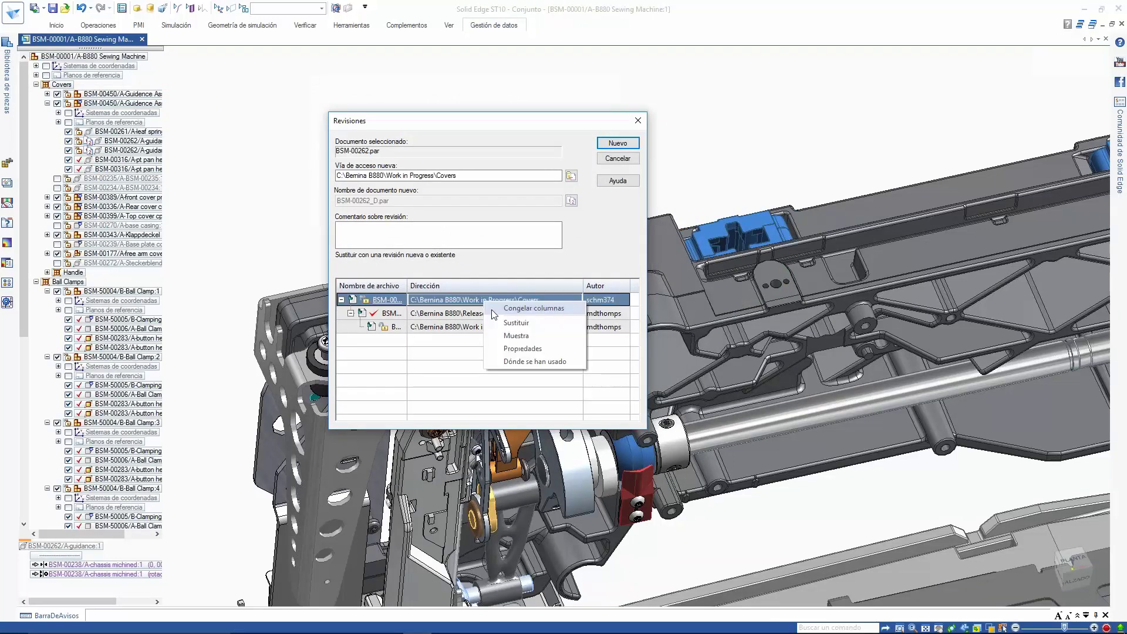
pyautogui.click(511, 336)
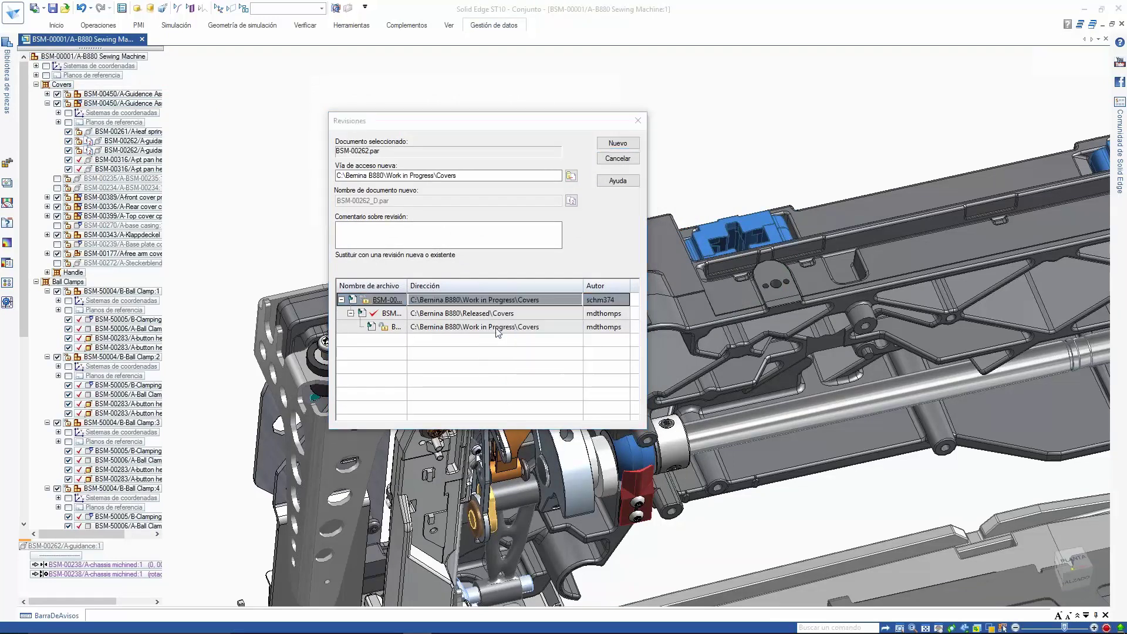
pyautogui.click(434, 315)
pyautogui.click(438, 327)
pyautogui.click(438, 300)
pyautogui.click(438, 313)
pyautogui.click(440, 300)
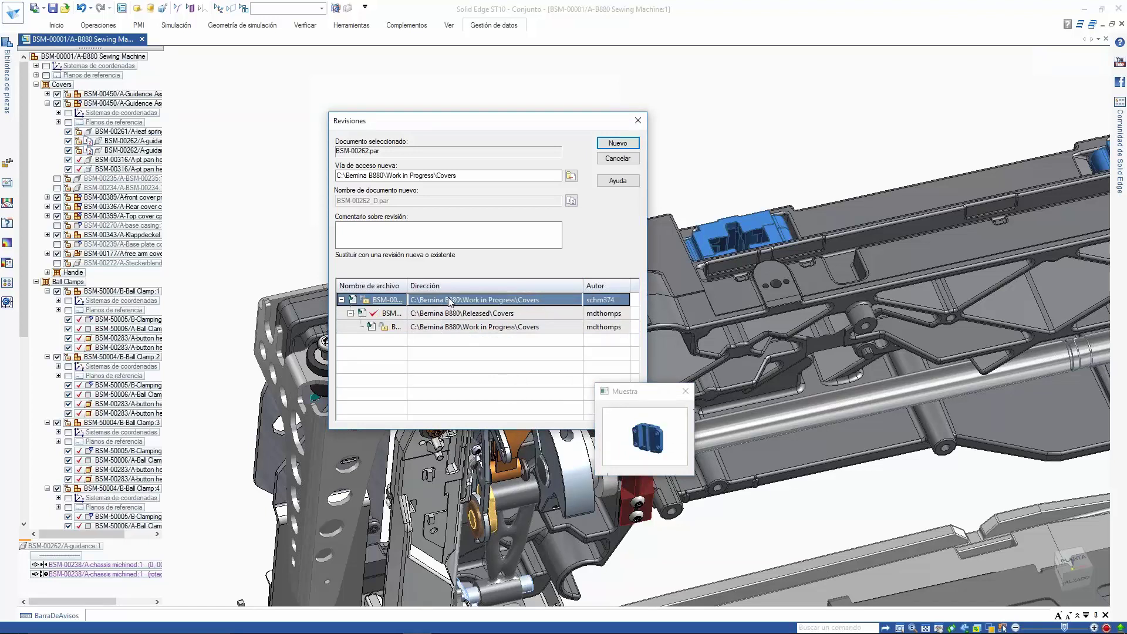
pyautogui.click(450, 315)
pyautogui.click(450, 327)
pyautogui.click(441, 317)
pyautogui.click(444, 327)
pyautogui.click(439, 314)
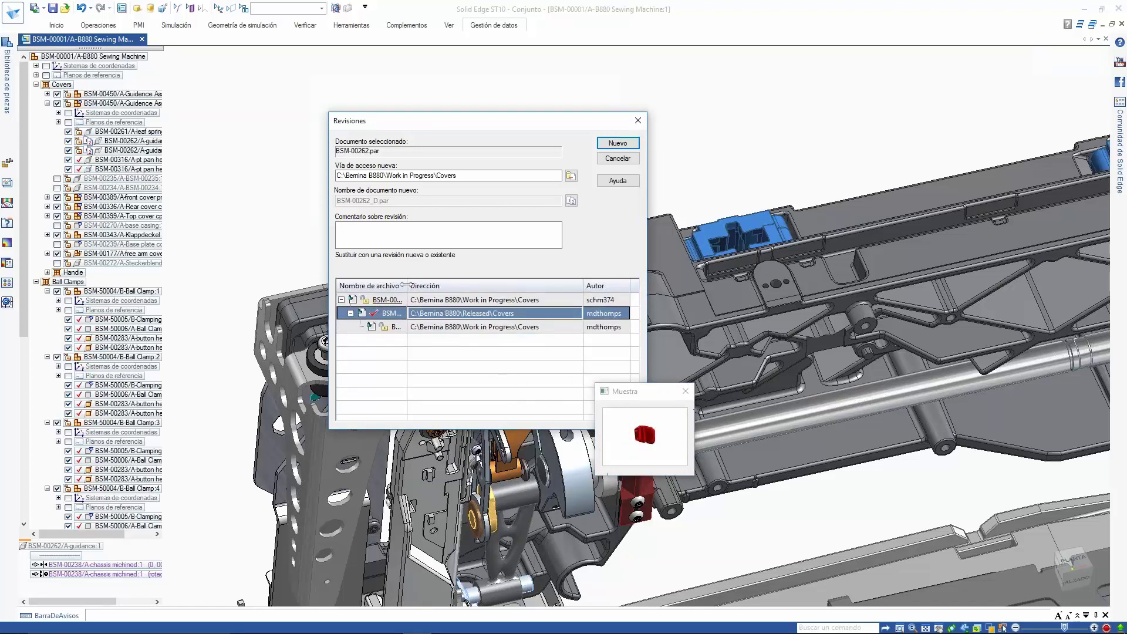
# Replace all occurrences of guidance part BSM-00262 in the complete assembly with released revision BSM-00262_B
pyautogui.moveTo(404, 286); pyautogui.dragTo(439, 285)
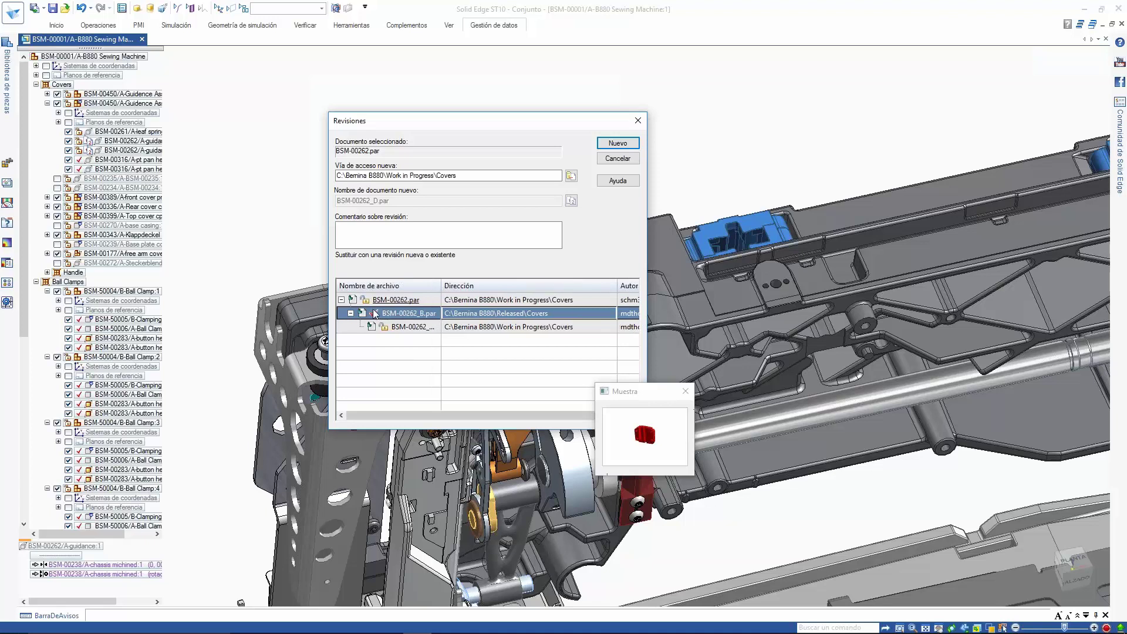
pyautogui.click(390, 329)
pyautogui.click(395, 316)
pyautogui.rightClick(401, 316)
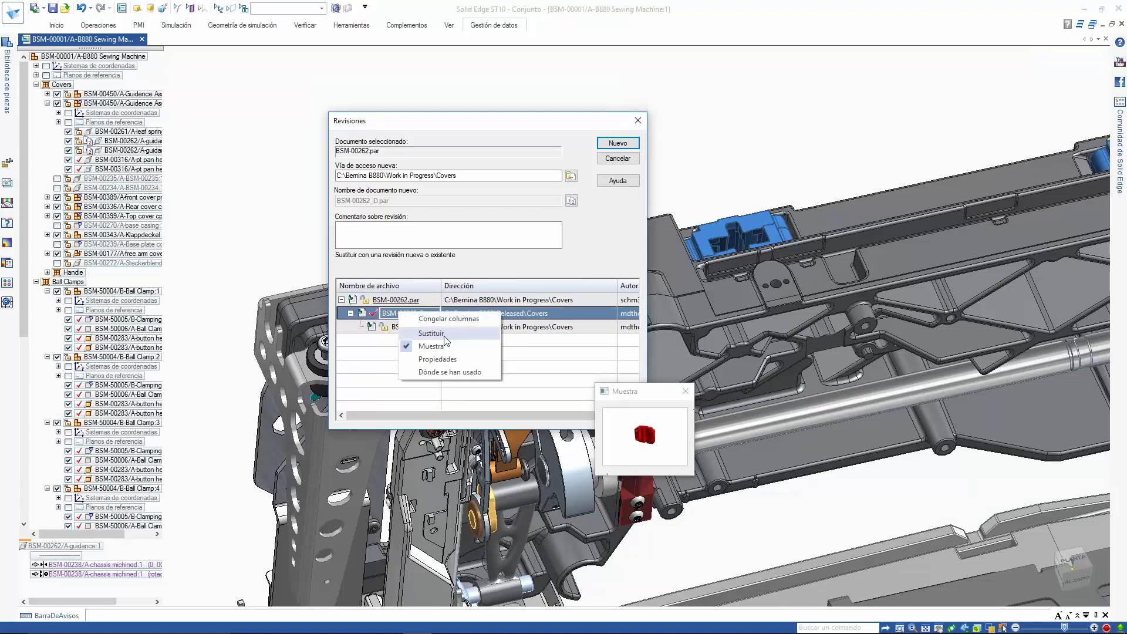
pyautogui.click(442, 334)
pyautogui.click(568, 360)
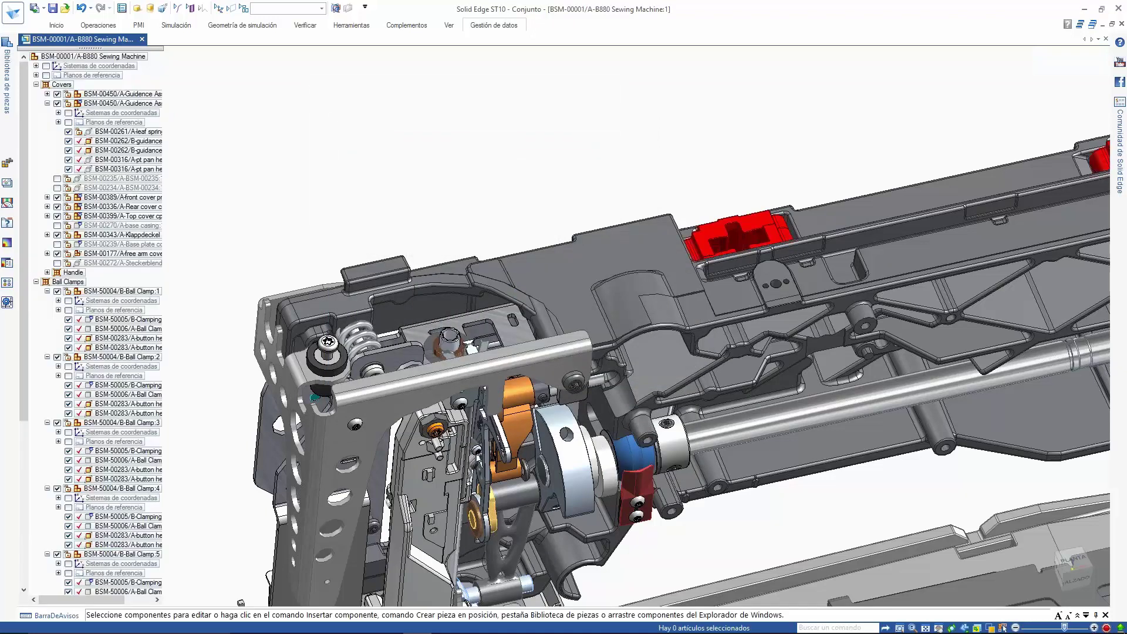
pyautogui.scroll(-4, 546, 206)
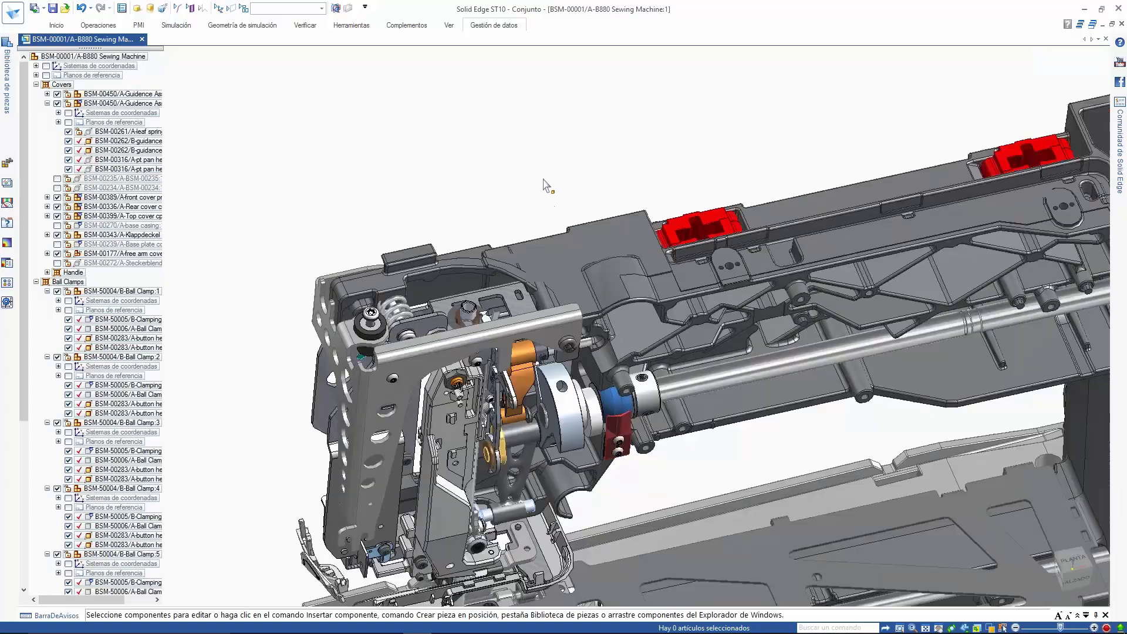
# Start replacing the BSM-50010 head-frame in the Needle Unit with a copy of the part
pyautogui.moveTo(546, 205); pyautogui.dragTo(370, 194, button='middle')
pyautogui.click(366, 220)
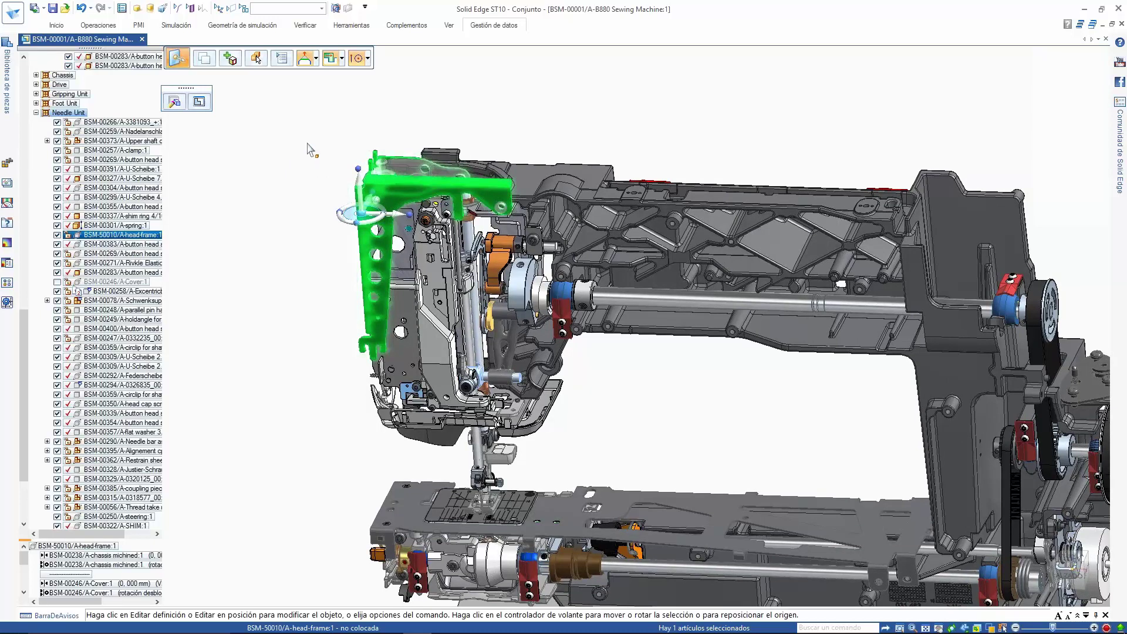
pyautogui.click(56, 25)
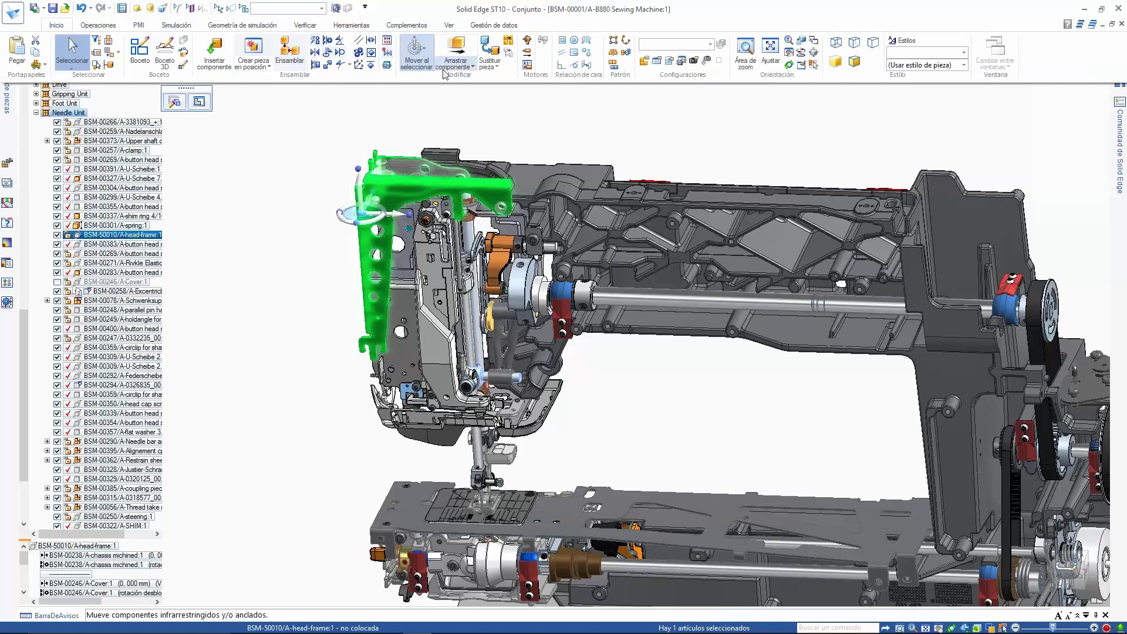
pyautogui.click(490, 64)
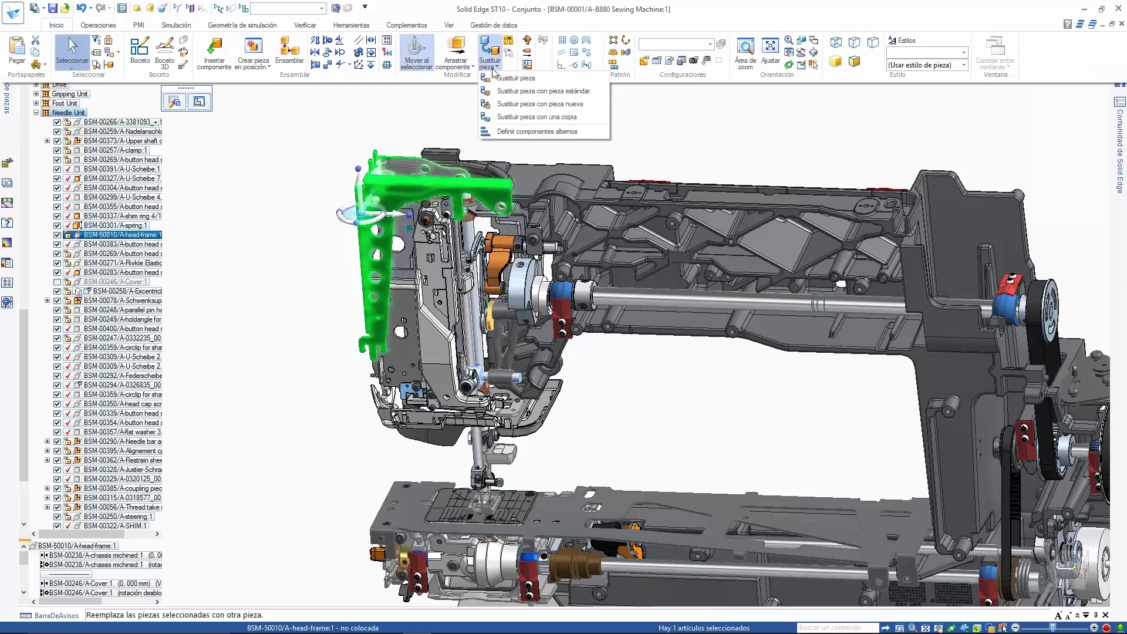
pyautogui.click(517, 117)
pyautogui.rightClick(485, 115)
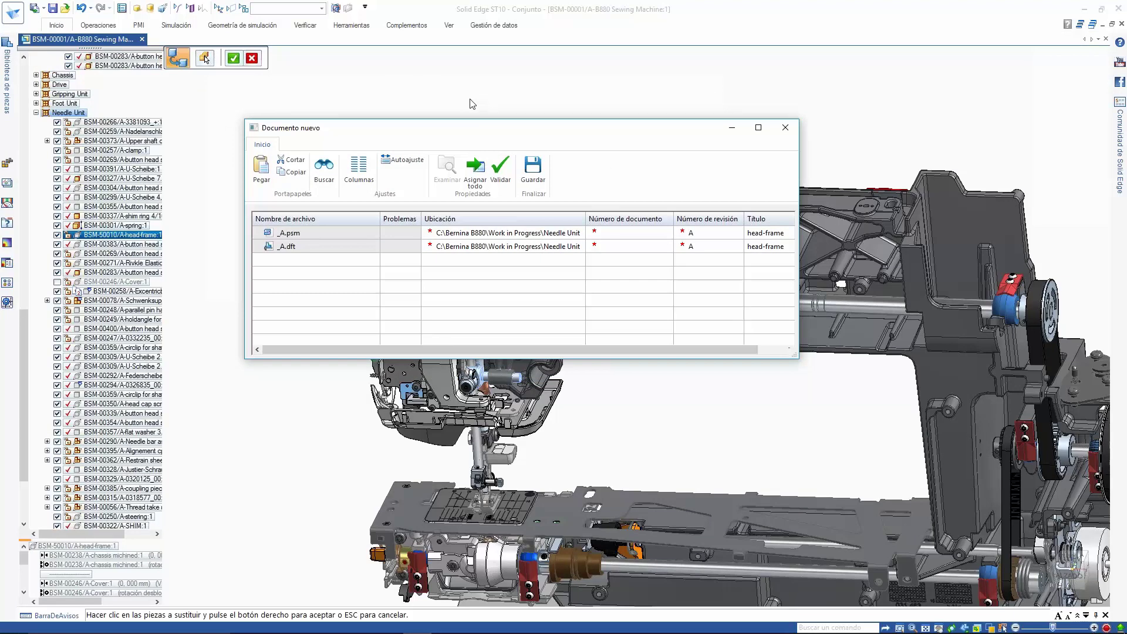
# Review the copied head-frame part and draft entries, assign their document numbers automatically and save the new documents
pyautogui.click(299, 235)
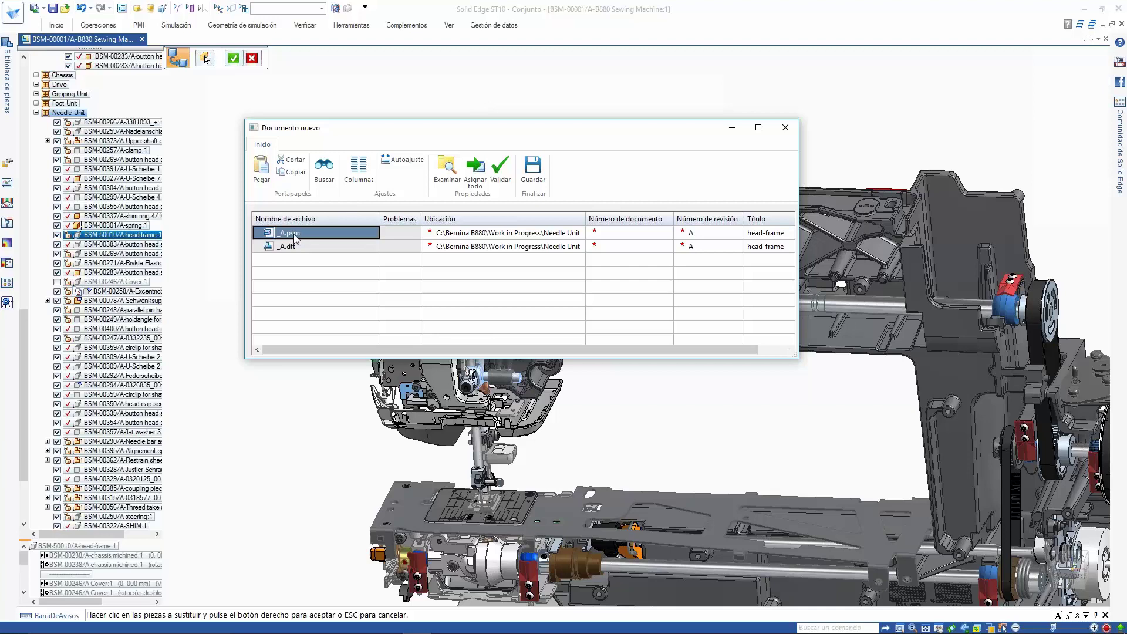
pyautogui.click(281, 249)
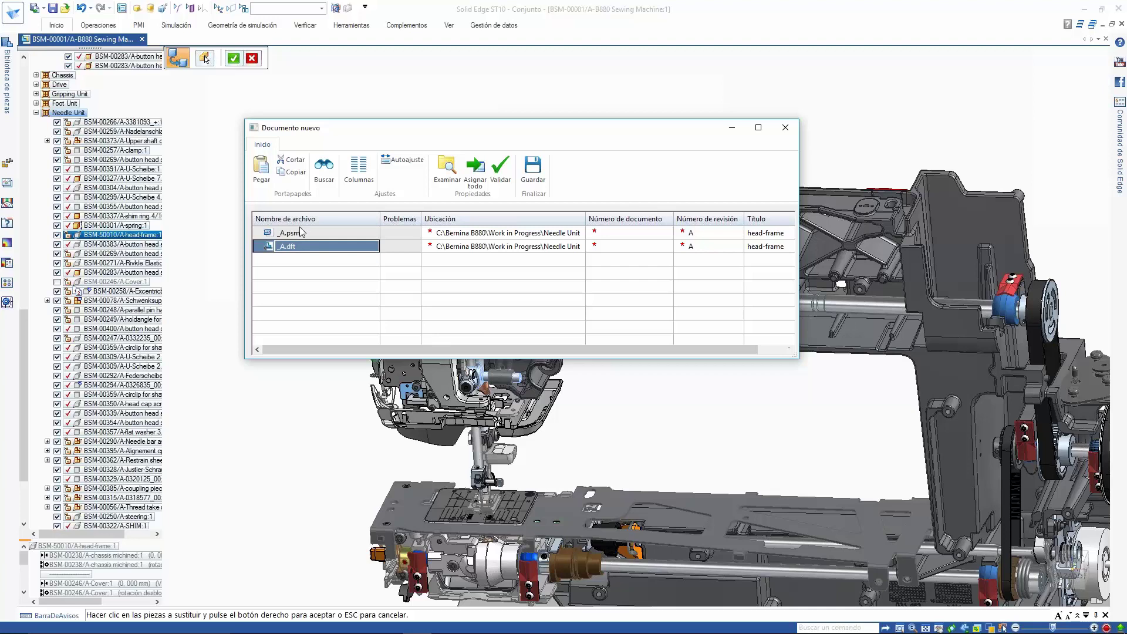
pyautogui.click(301, 233)
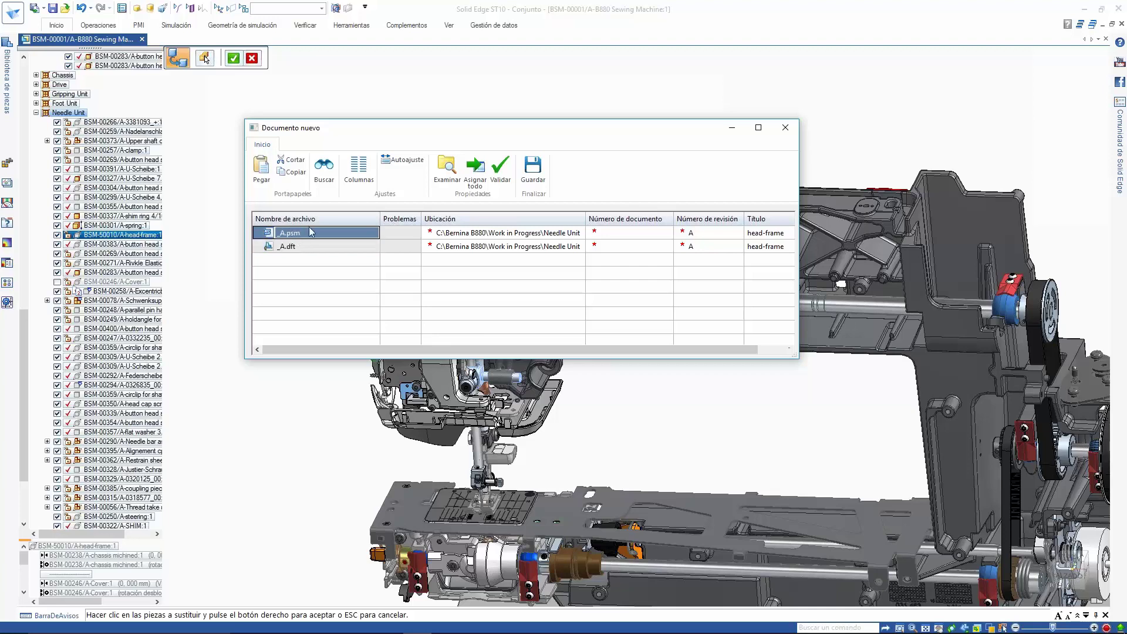
pyautogui.click(619, 233)
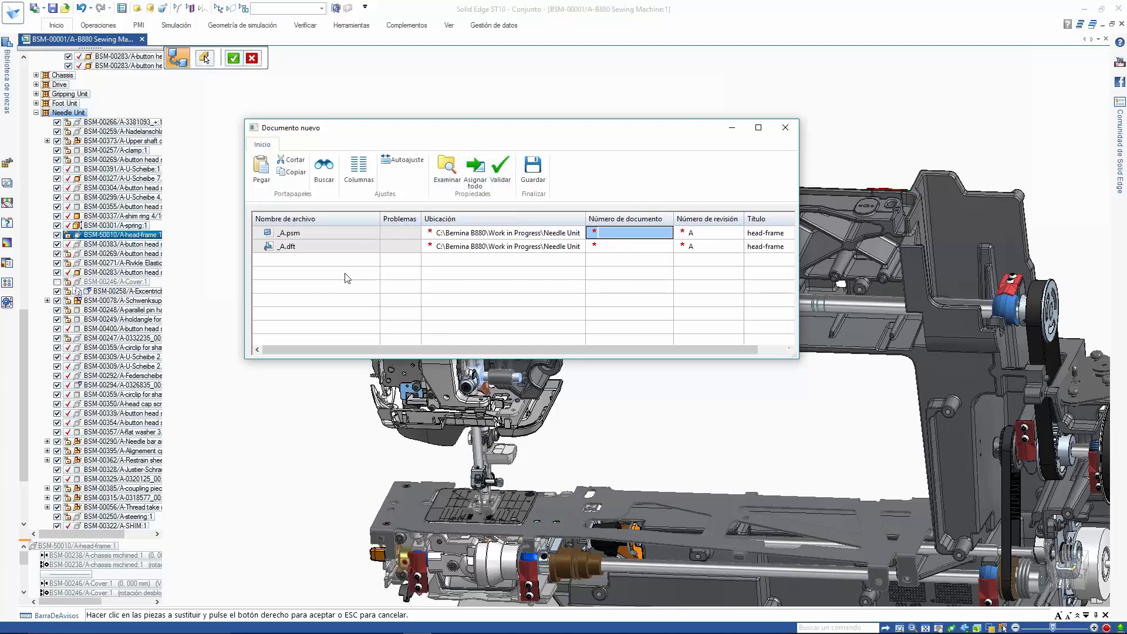
pyautogui.click(481, 173)
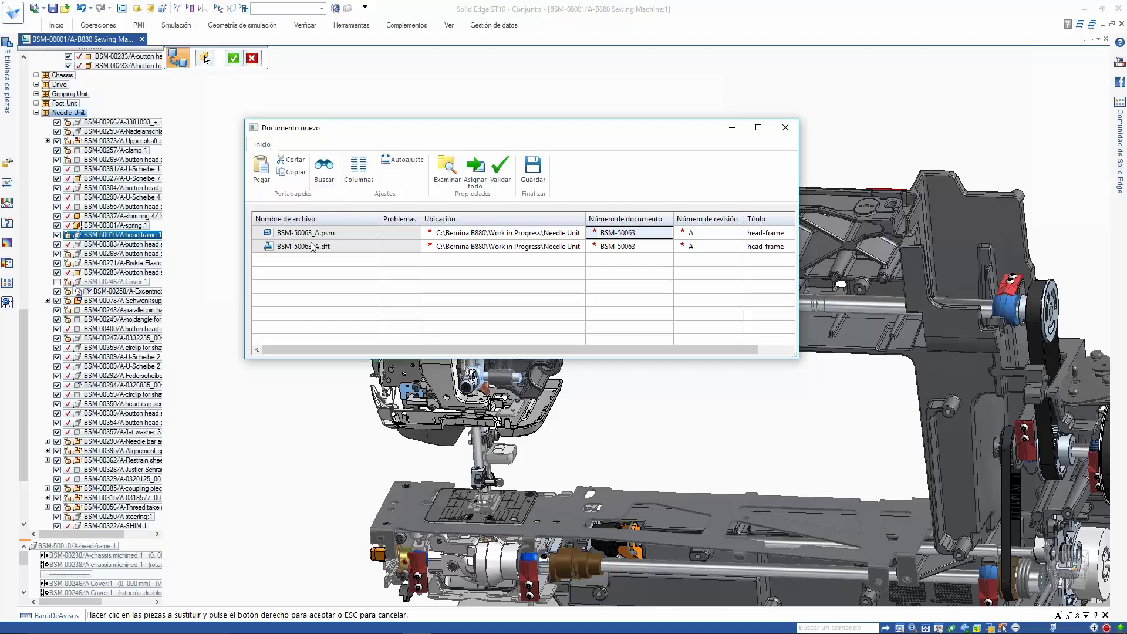
pyautogui.click(539, 177)
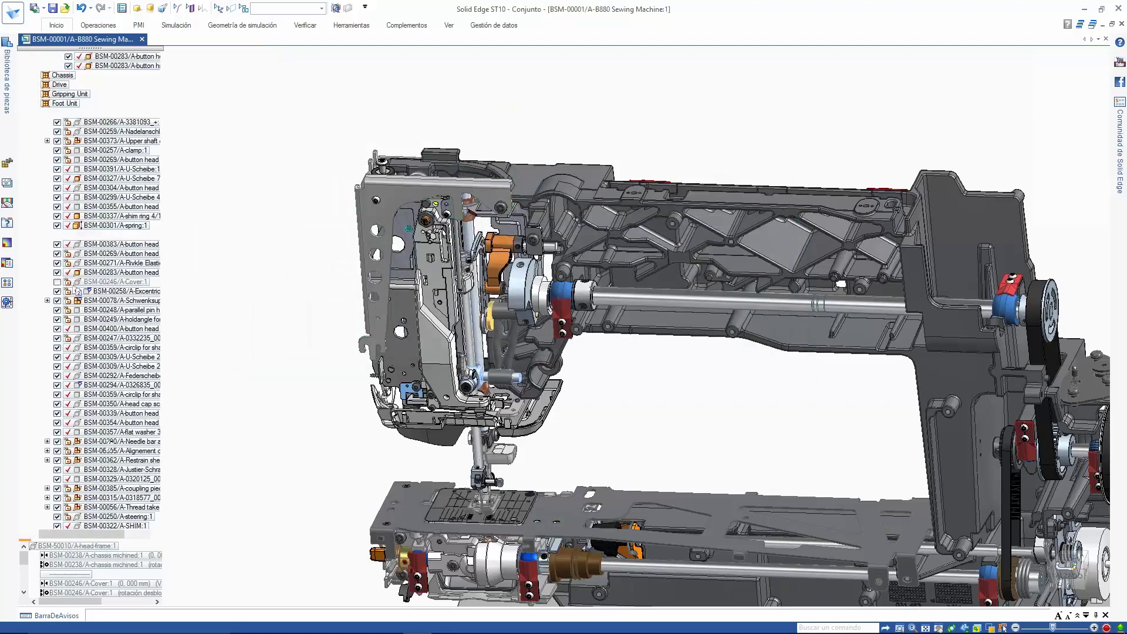
# Select the new BSM-50063 head-frame in the assembly and open it for editing in its own window
pyautogui.click(521, 90)
pyautogui.click(392, 199)
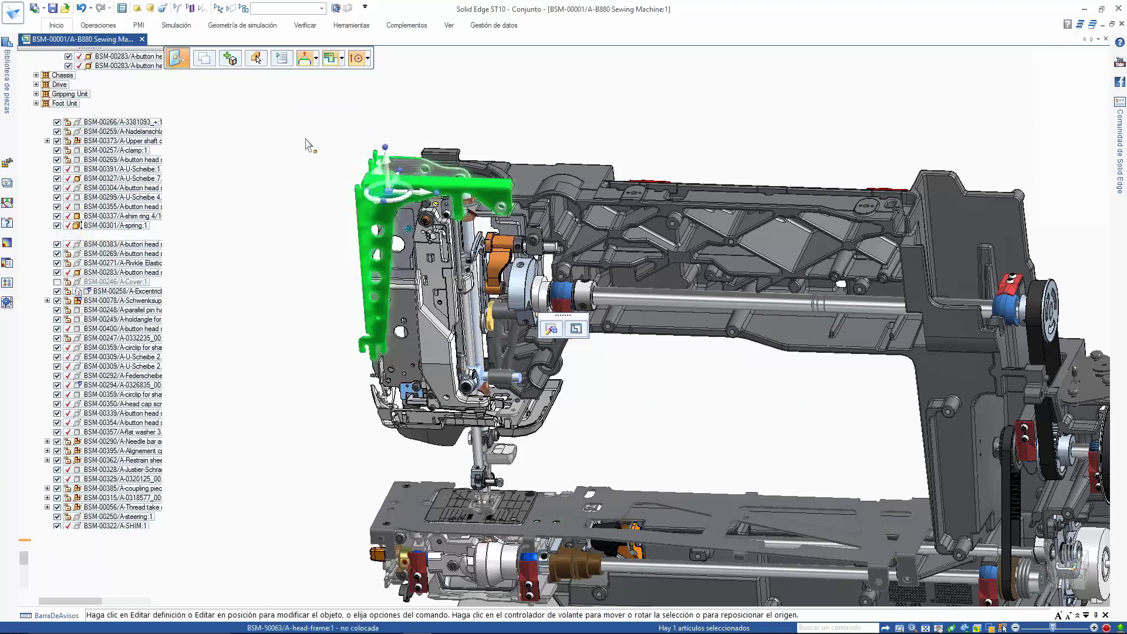
pyautogui.rightClick(300, 137)
pyautogui.click(296, 162)
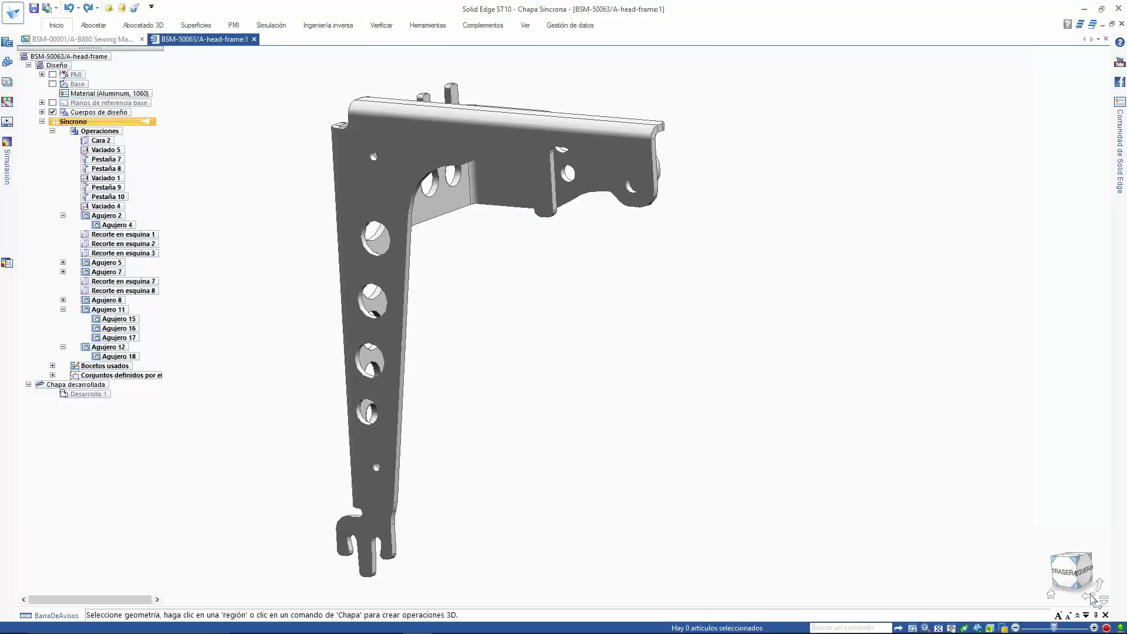
# Delete the column of four large round holes along the head-frame's leg, working from the rear view
pyautogui.click(1064, 572)
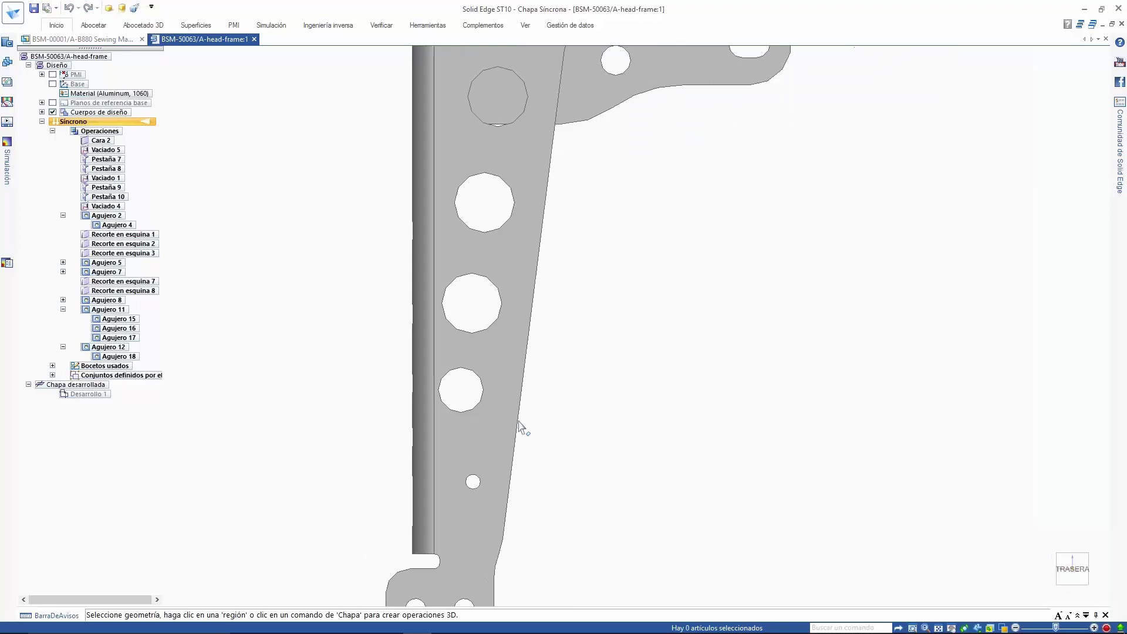
pyautogui.scroll(-1, 521, 428)
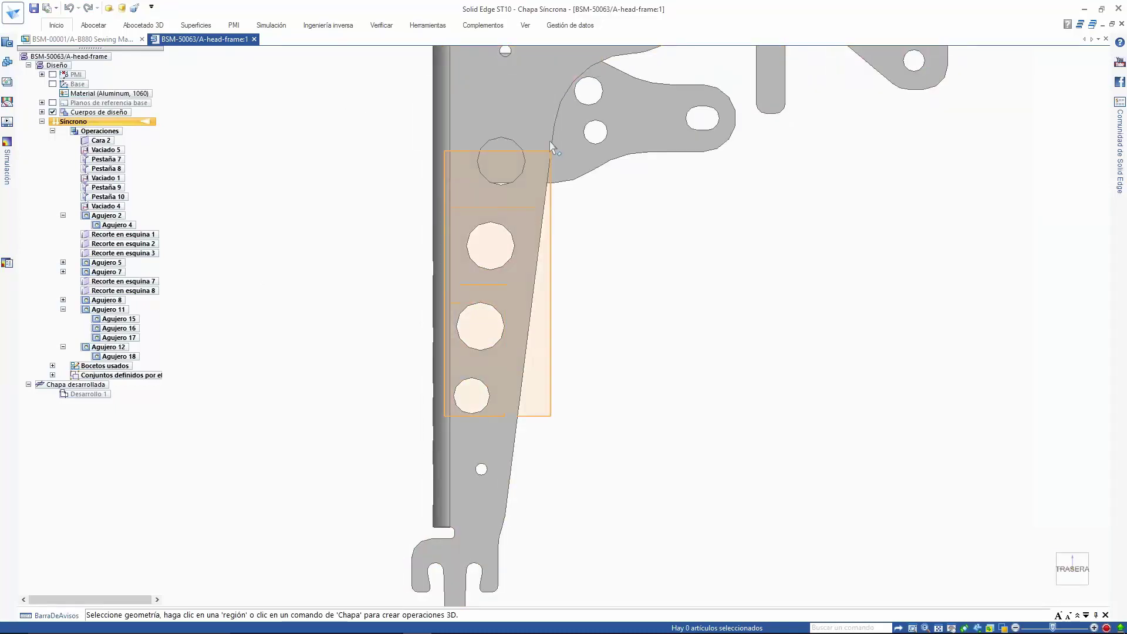
pyautogui.click(511, 299)
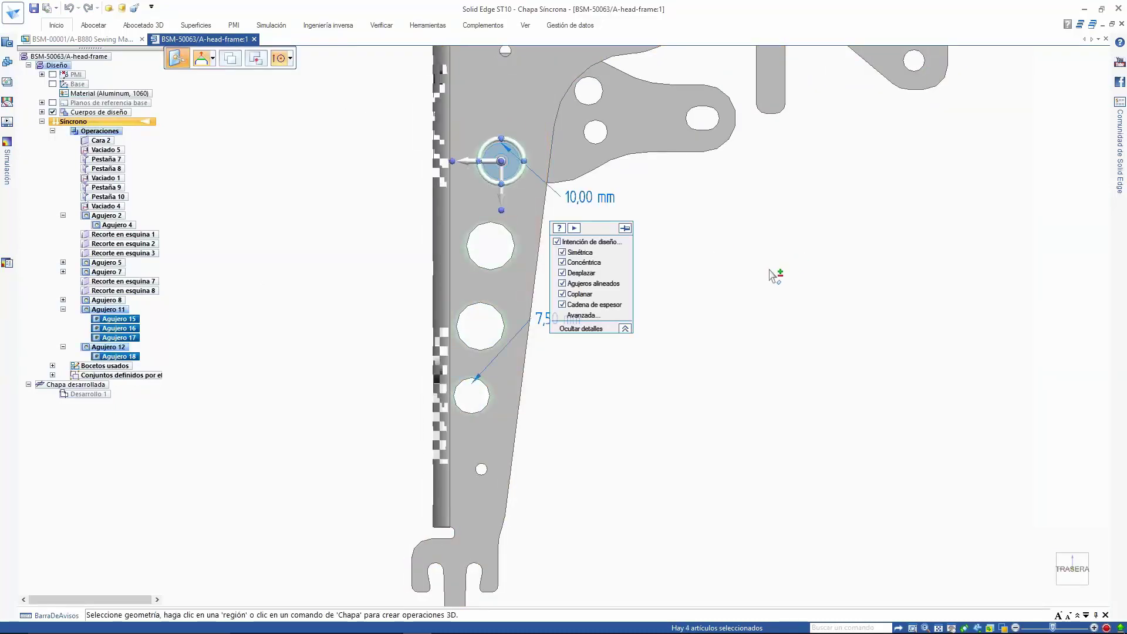
pyautogui.press('Delete')
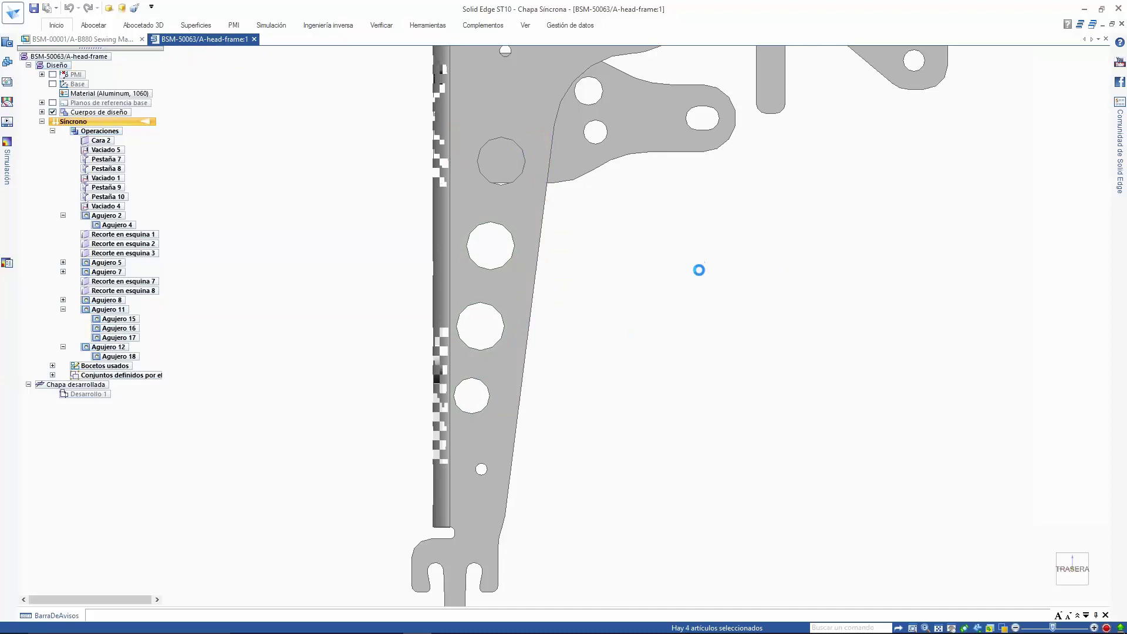
# Make the slanted edge face of the head-frame's leg parallel to the leg's opposite side and save the part
pyautogui.scroll(-2, 684, 279)
pyautogui.moveTo(505, 329); pyautogui.dragTo(529, 322, button='middle')
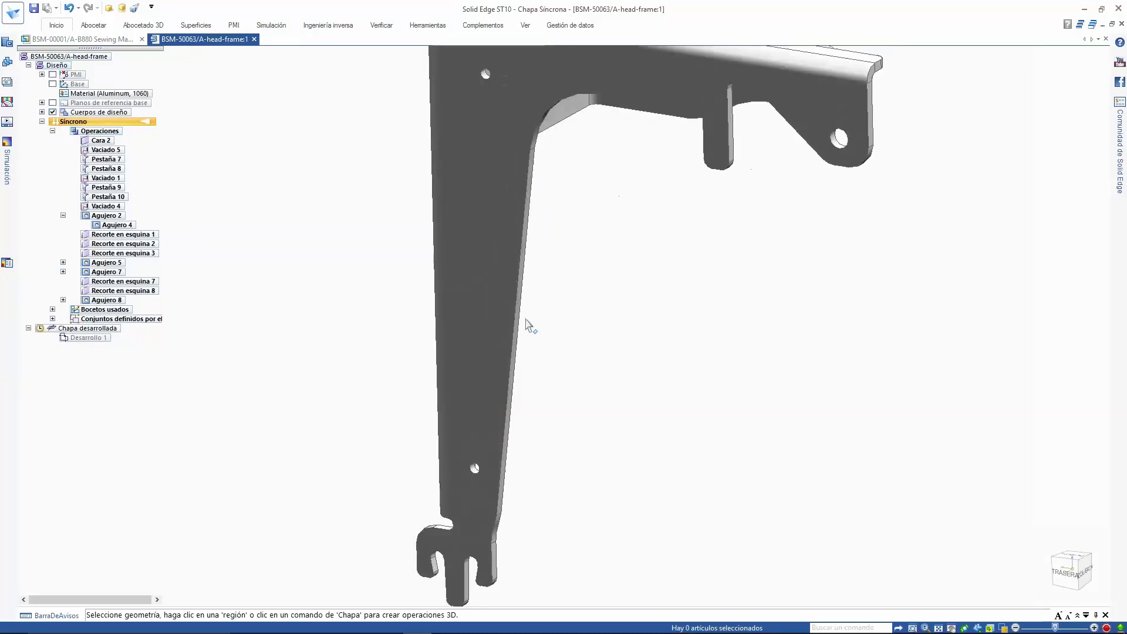
pyautogui.click(518, 319)
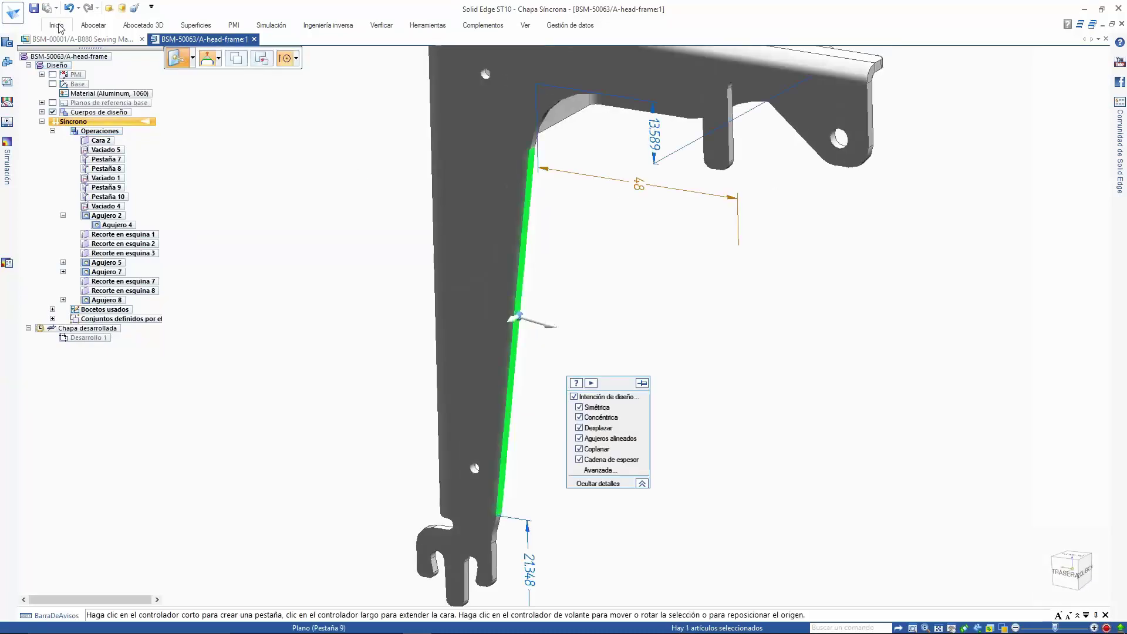
pyautogui.click(640, 182)
pyautogui.moveTo(624, 309); pyautogui.dragTo(607, 227, button='middle')
pyautogui.moveTo(601, 220); pyautogui.dragTo(767, 313)
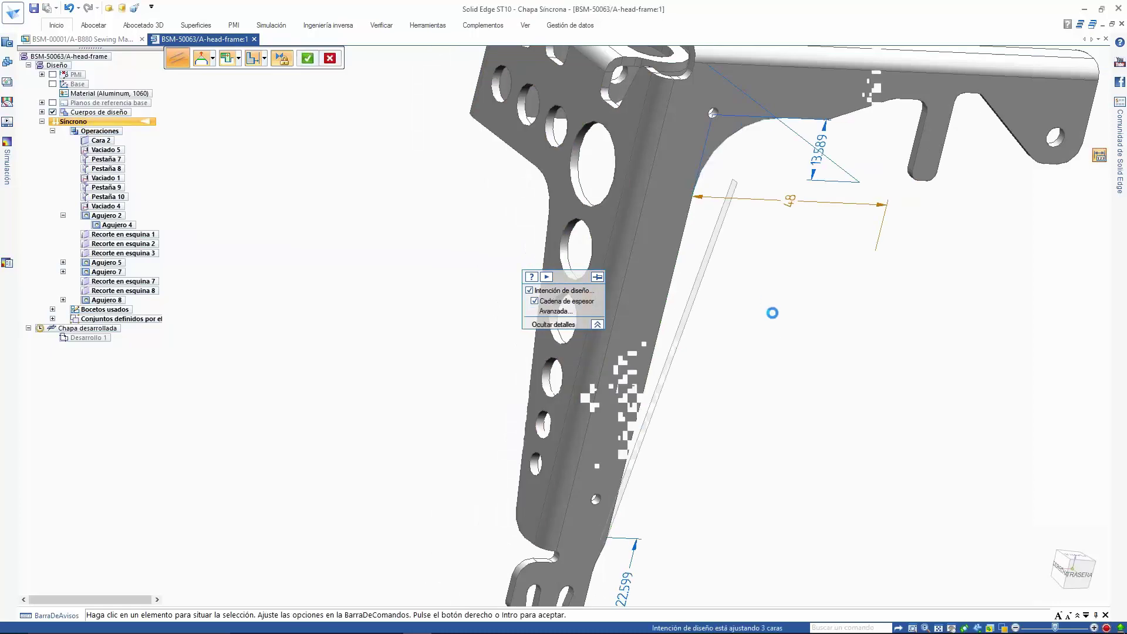
pyautogui.scroll(-2, 832, 352)
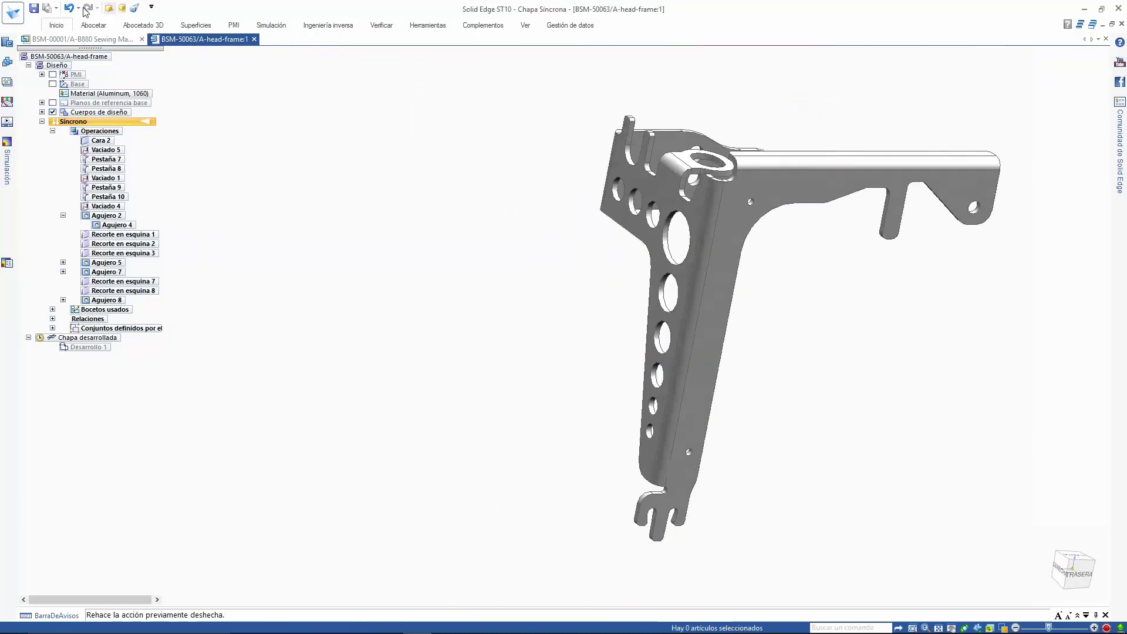
pyautogui.click(34, 8)
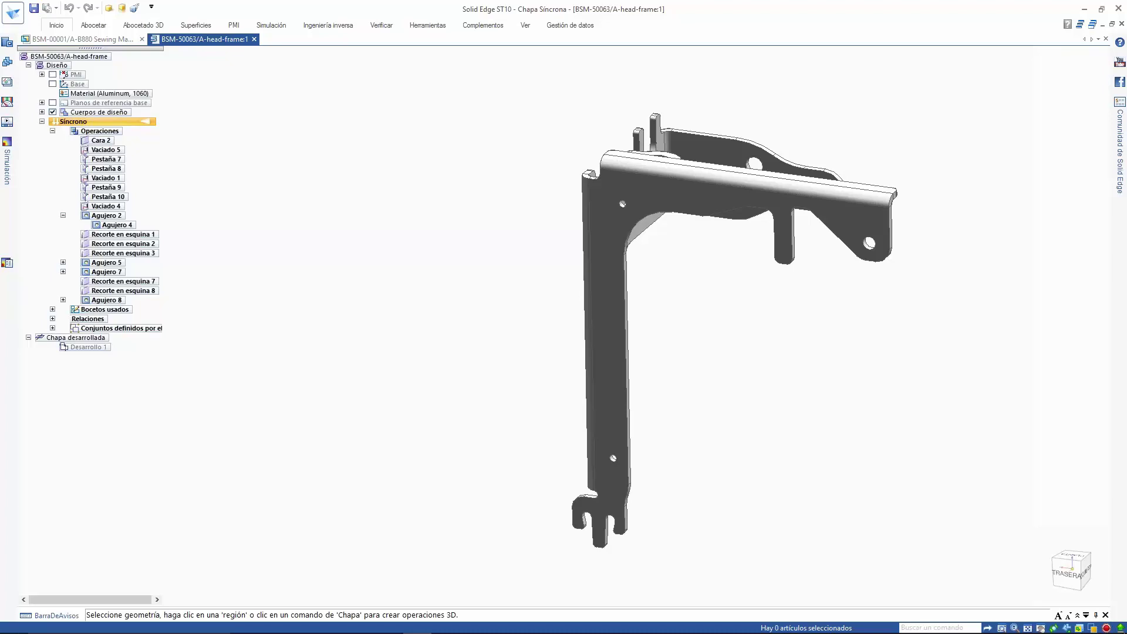
# Open the drawing of the BSM-50063 head-frame, accept the outdated-views notice and update the drawing views
pyautogui.click(557, 26)
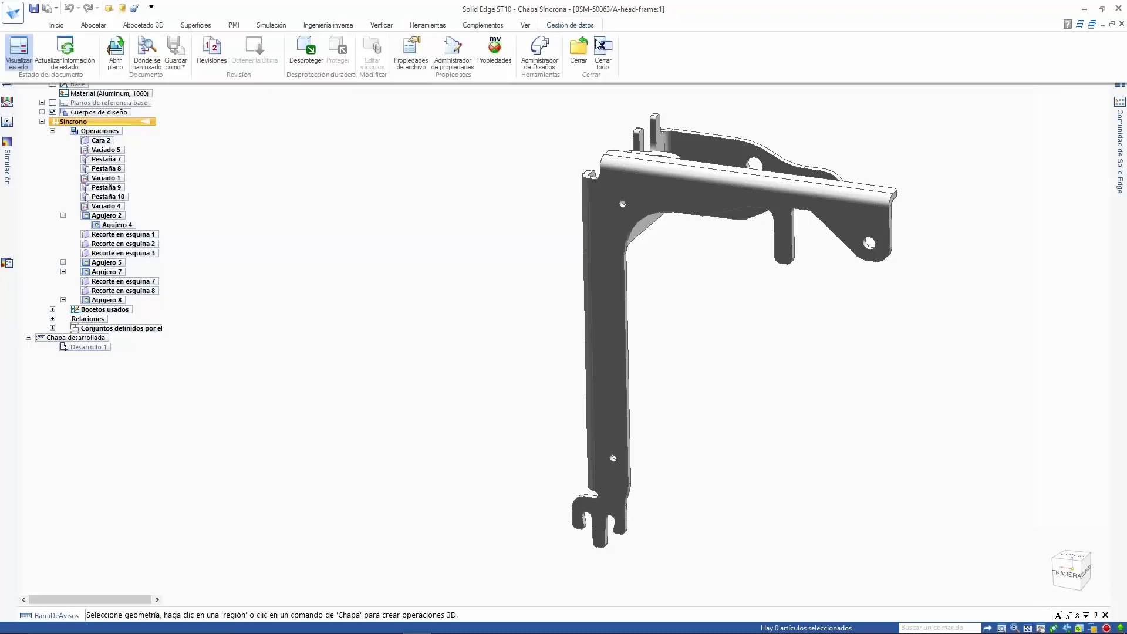
pyautogui.click(115, 63)
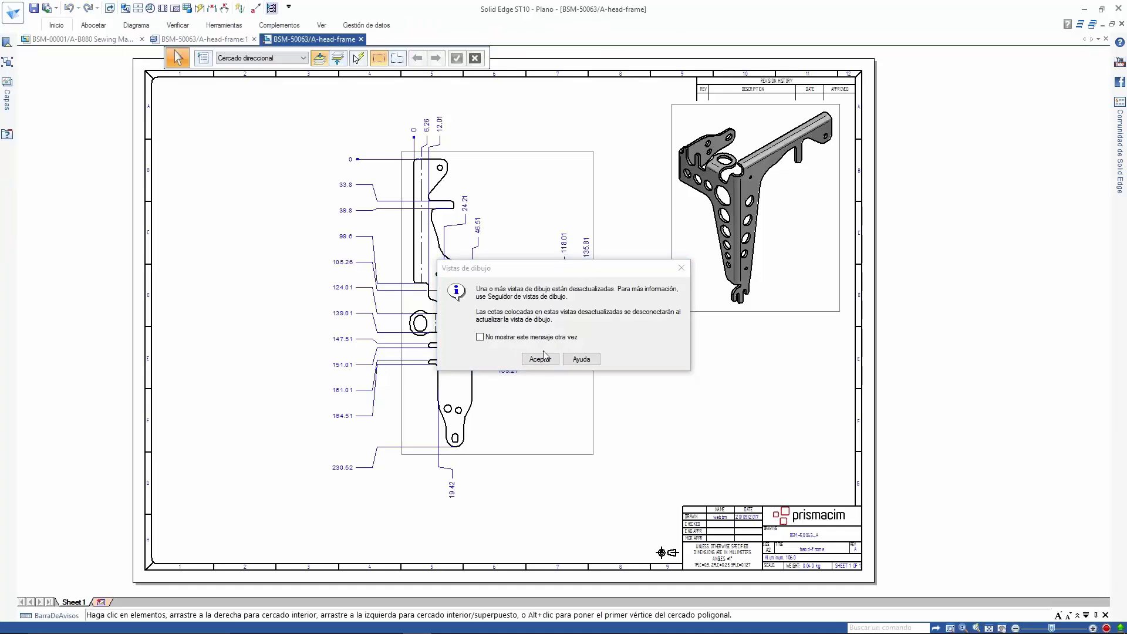
pyautogui.click(540, 359)
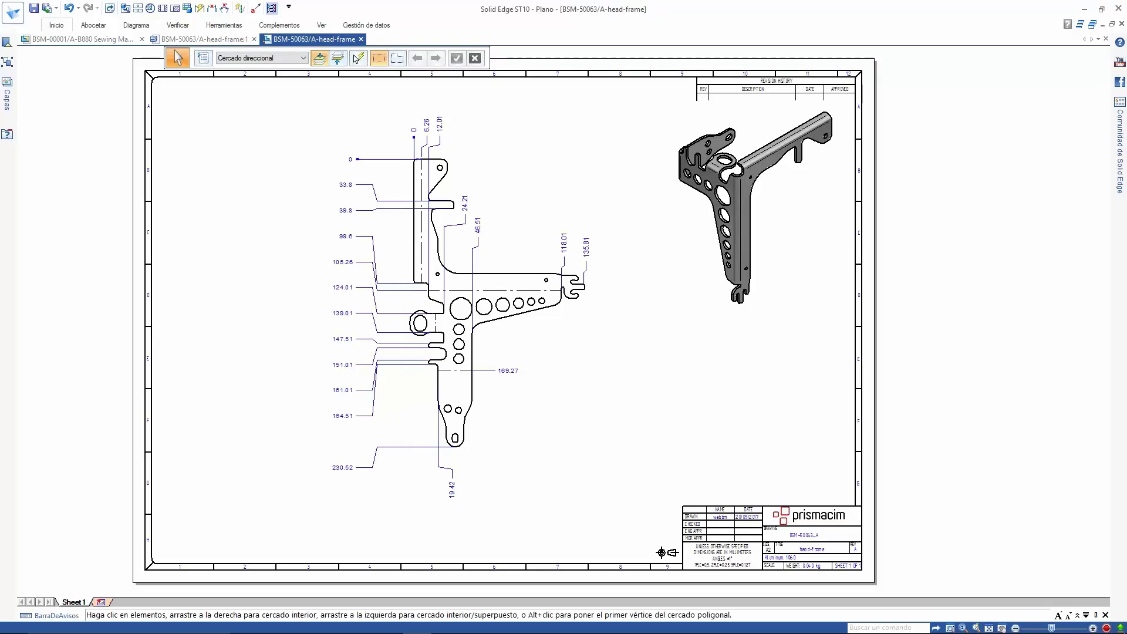
# Close the BSM-50063 head-frame drawing with its changes saved and close the head-frame part
pyautogui.click(361, 38)
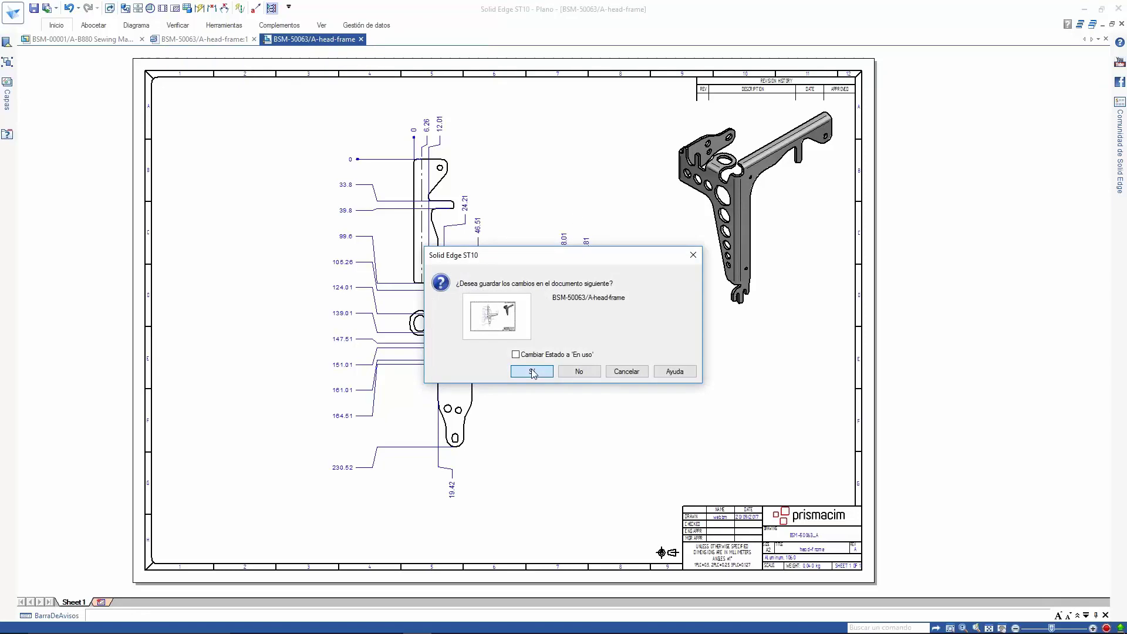
pyautogui.click(532, 371)
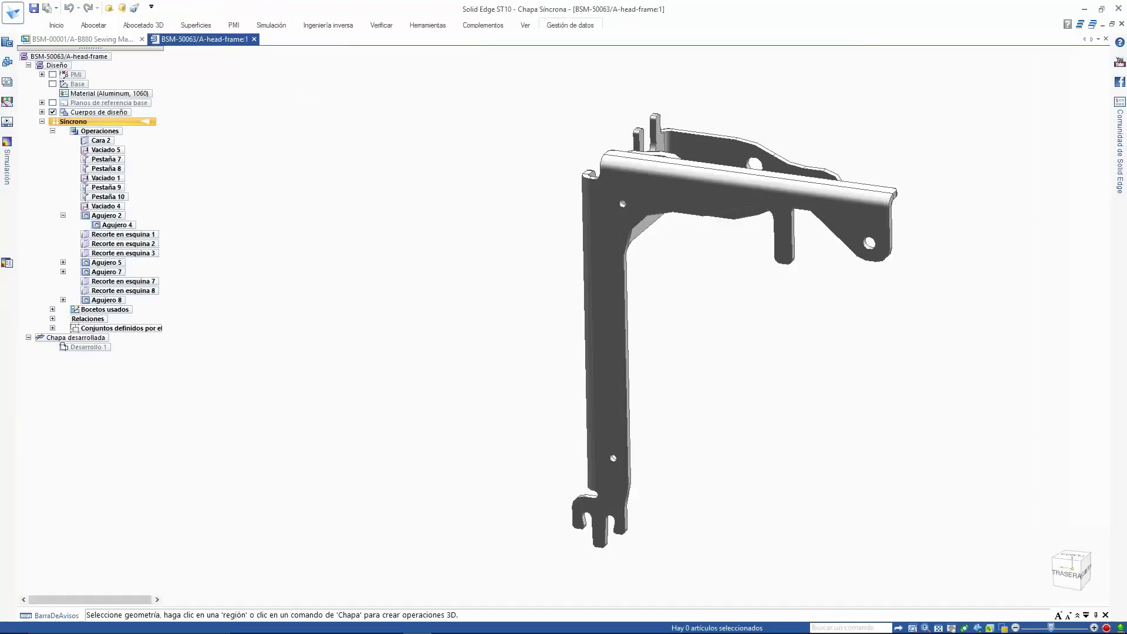
pyautogui.click(254, 39)
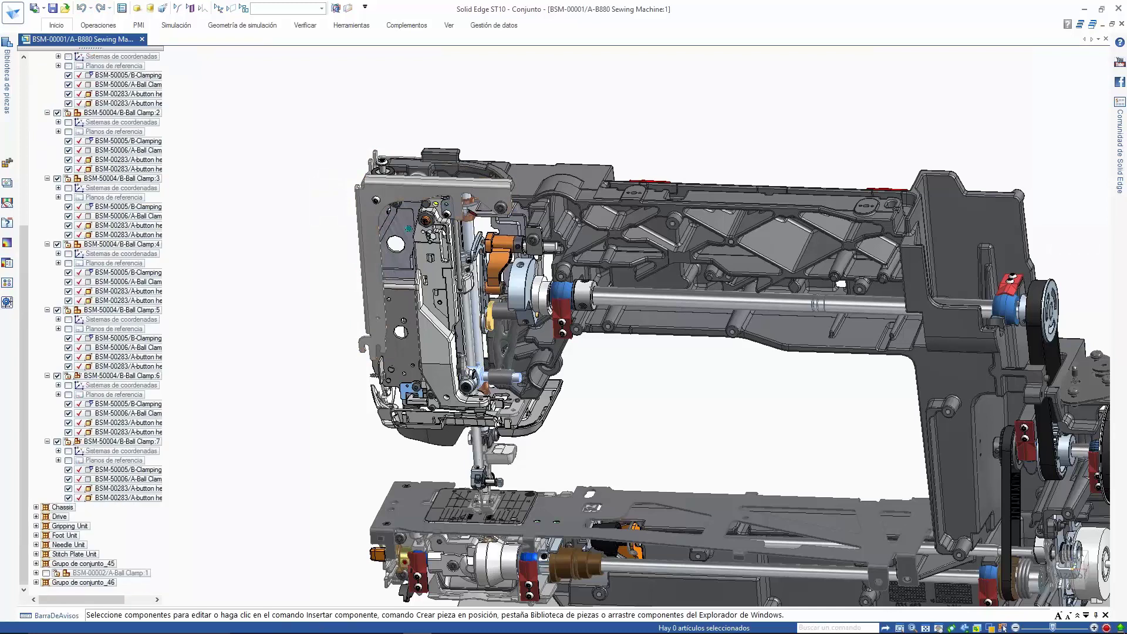
# Open the BSM-00402 Schubgabel vorm. subassembly of the Stitch Plate Unit group in its own window
pyautogui.hotkey('ctrl', 'shift', 'f')
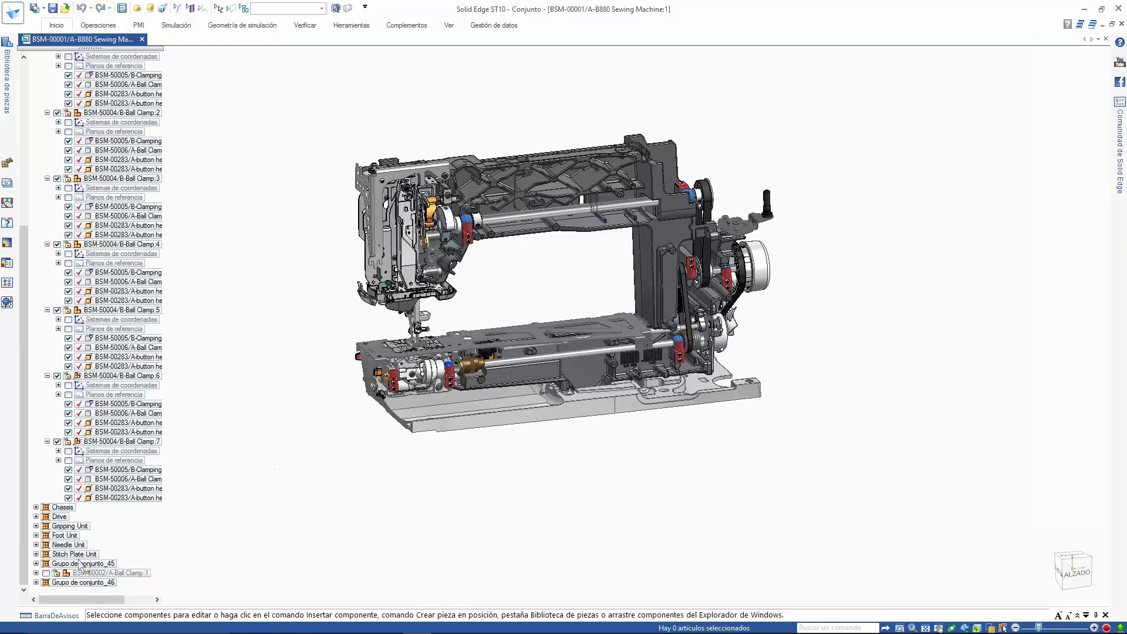
pyautogui.click(36, 554)
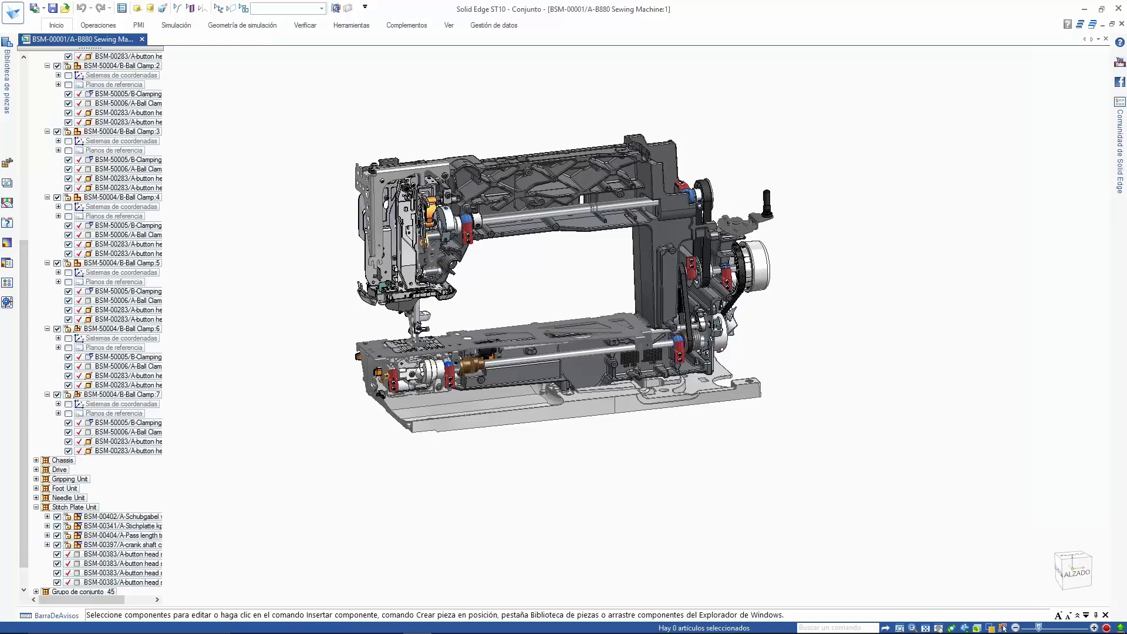
pyautogui.click(121, 516)
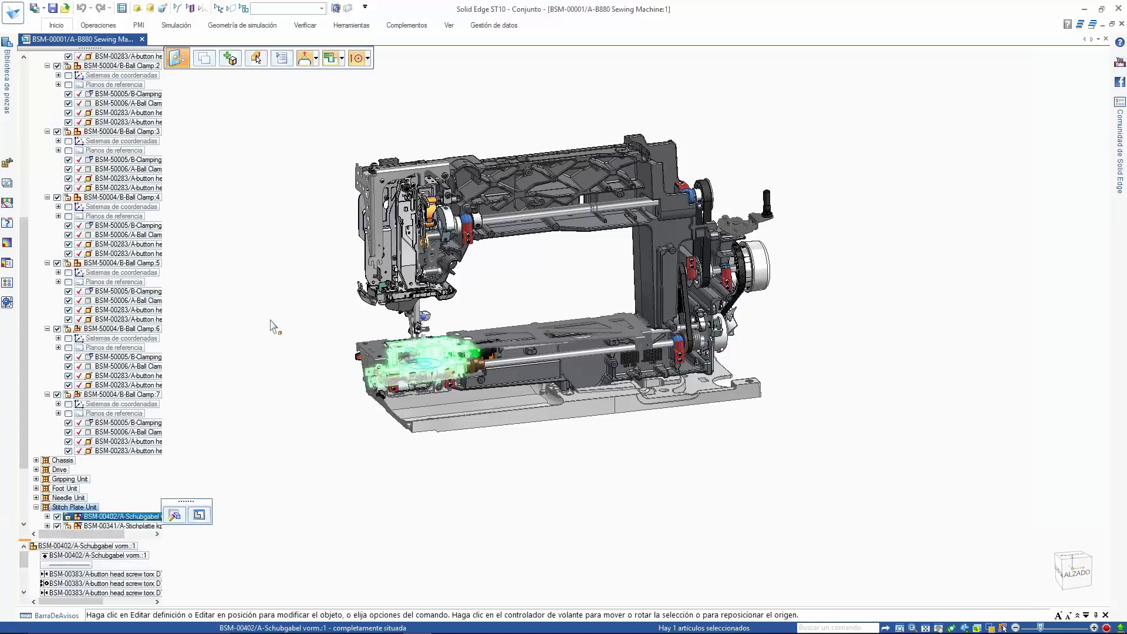
pyautogui.rightClick(271, 338)
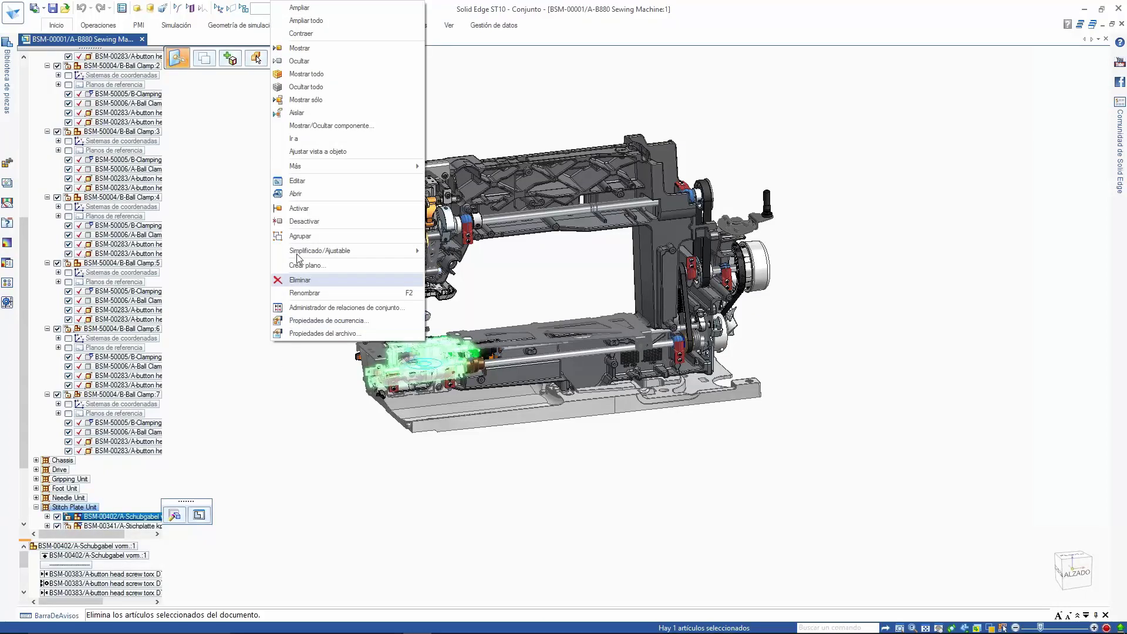
pyautogui.click(296, 193)
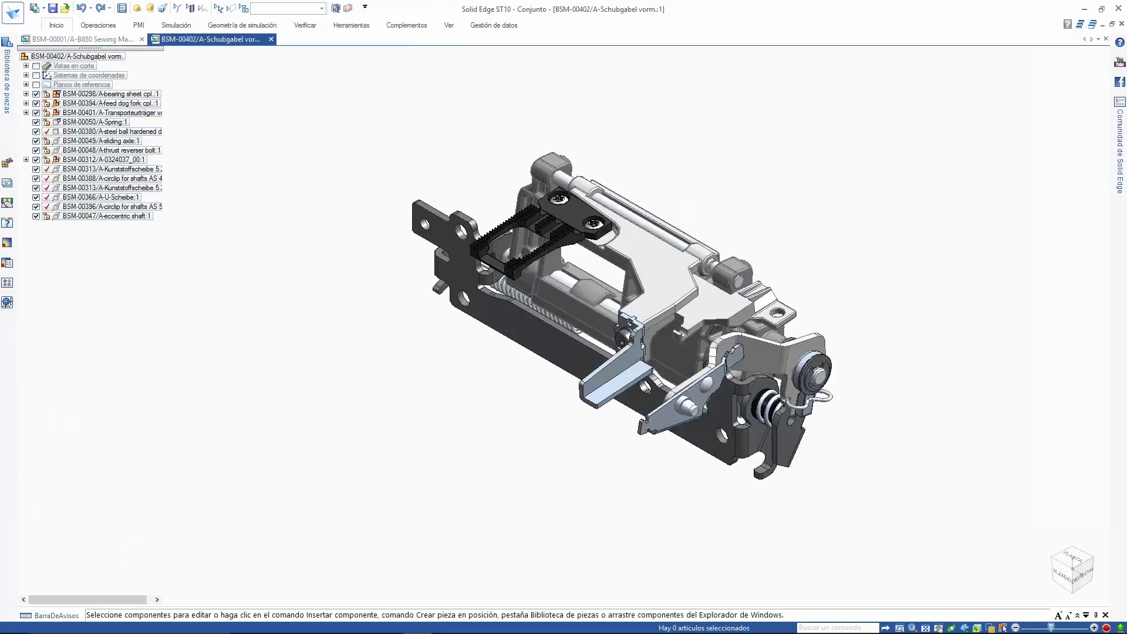
# Load the BSM-00402 assembly into Design Manager and run a duplicate search on all its listed files
pyautogui.click(502, 24)
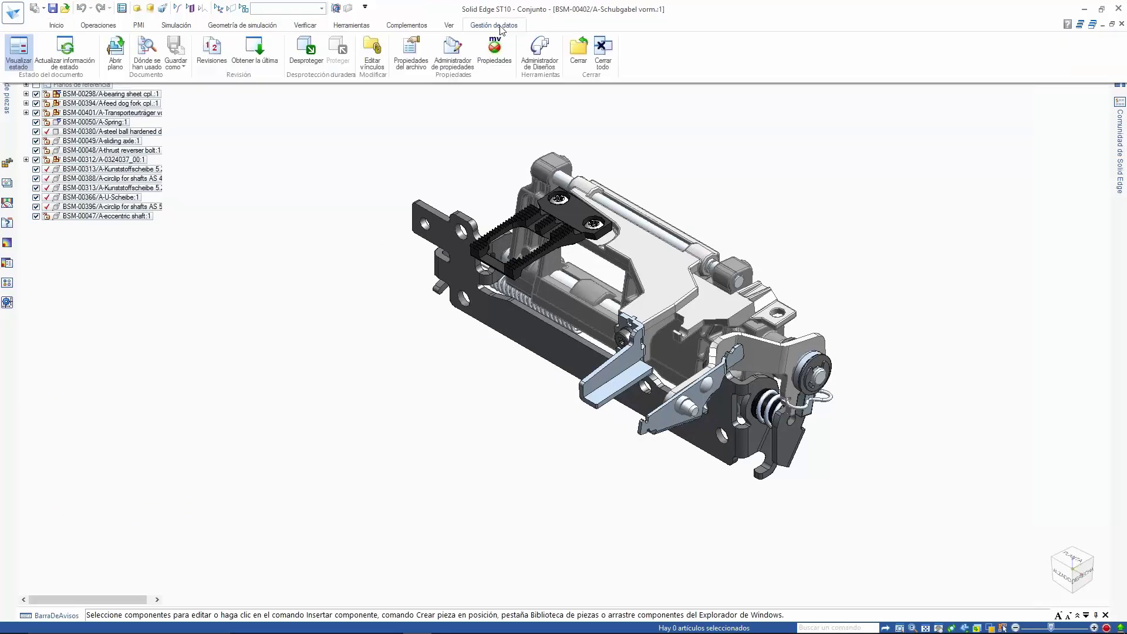
pyautogui.click(540, 52)
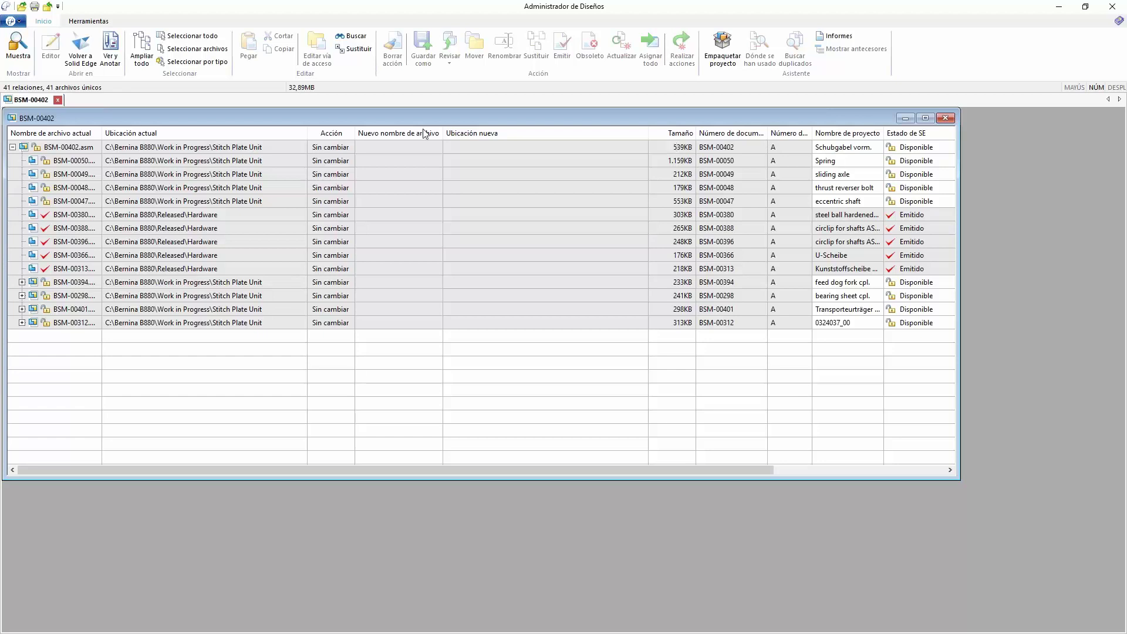
pyautogui.click(188, 36)
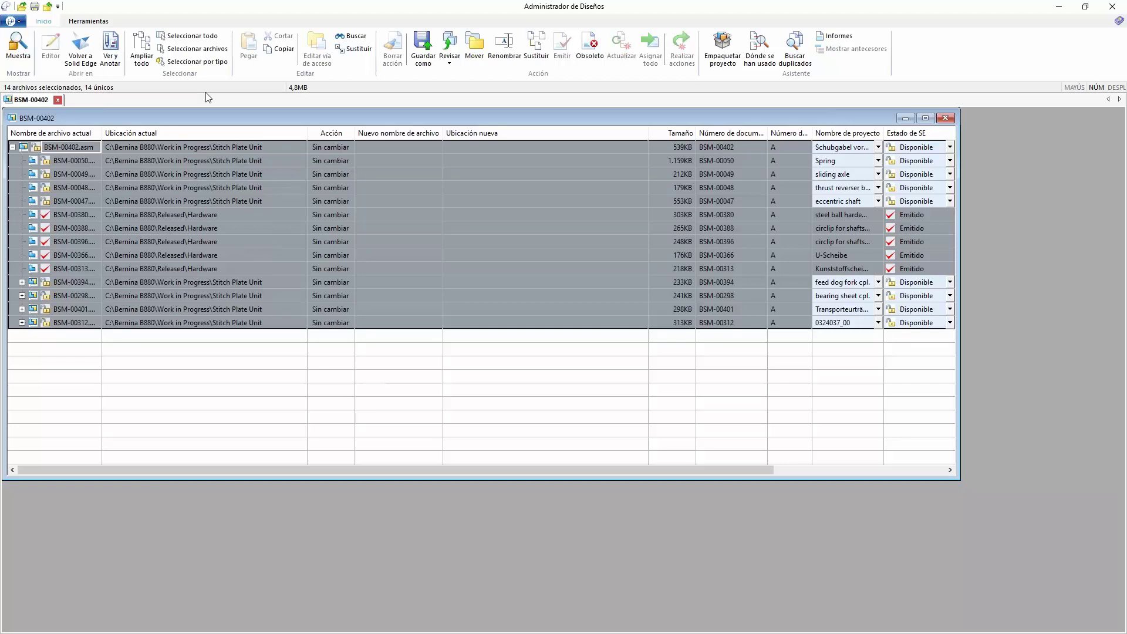
pyautogui.click(795, 50)
# Look through the duplicate search results of the listed files down to the BSM-00394.asm subassembly
pyautogui.moveTo(515, 202); pyautogui.dragTo(514, 136)
pyautogui.click(332, 220)
pyautogui.moveTo(388, 187); pyautogui.dragTo(390, 211)
pyautogui.click(338, 180)
pyautogui.click(329, 198)
pyautogui.click(330, 208)
pyautogui.click(331, 221)
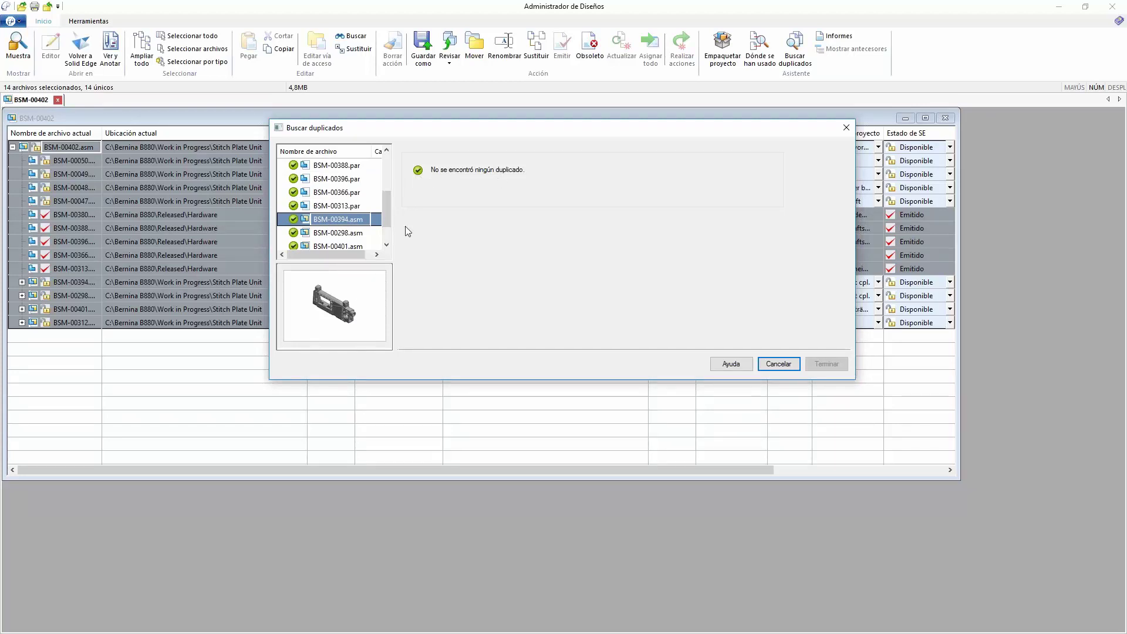
# Enlarge the duplicate results window and compare BSM-00050.par with its listed duplicate
pyautogui.moveTo(383, 199); pyautogui.dragTo(386, 160)
pyautogui.click(351, 166)
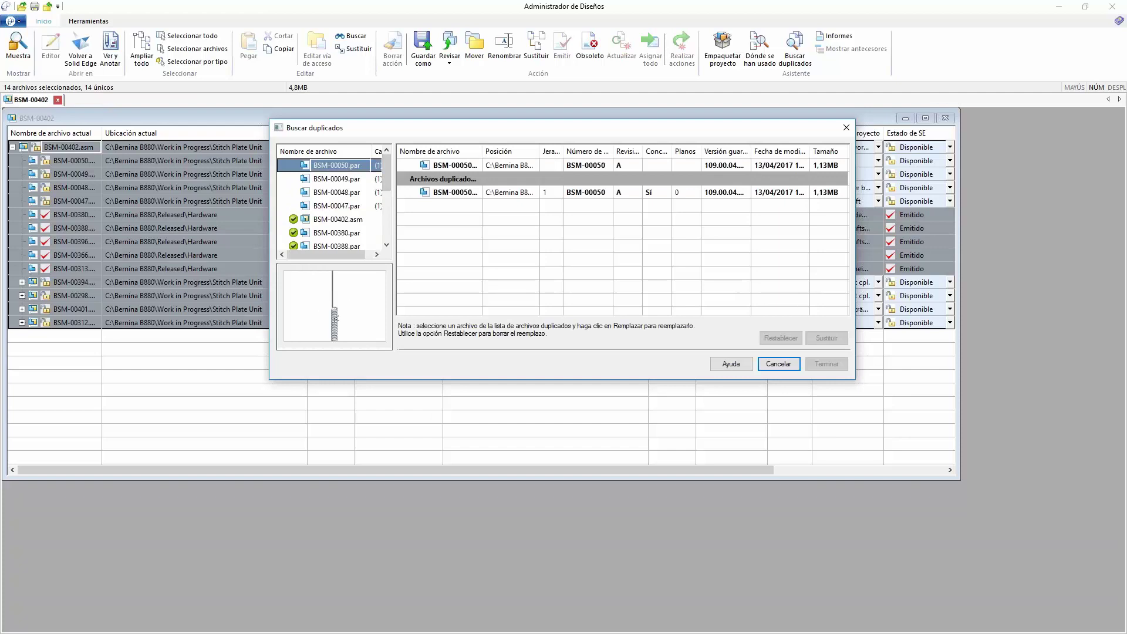
pyautogui.moveTo(849, 380); pyautogui.dragTo(1076, 483)
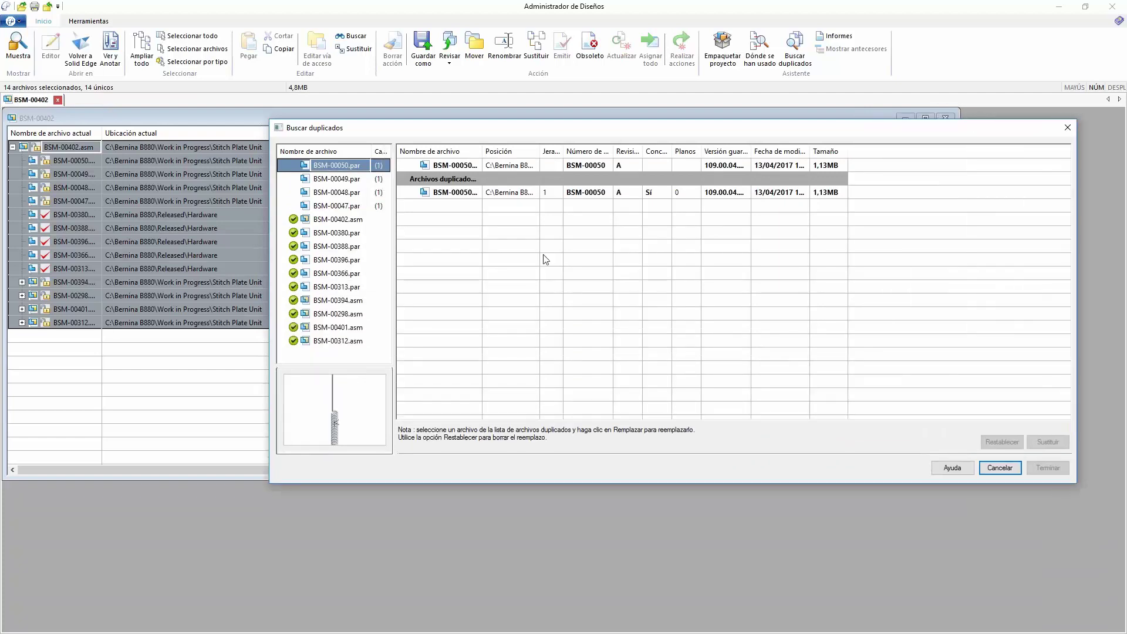
pyautogui.click(446, 165)
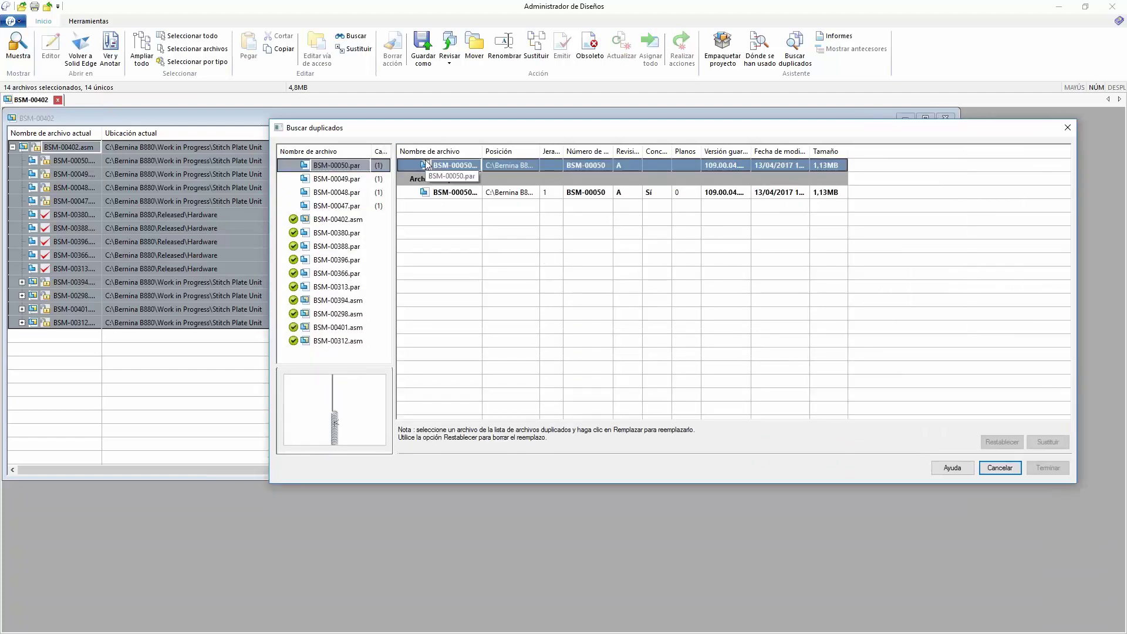
pyautogui.click(451, 193)
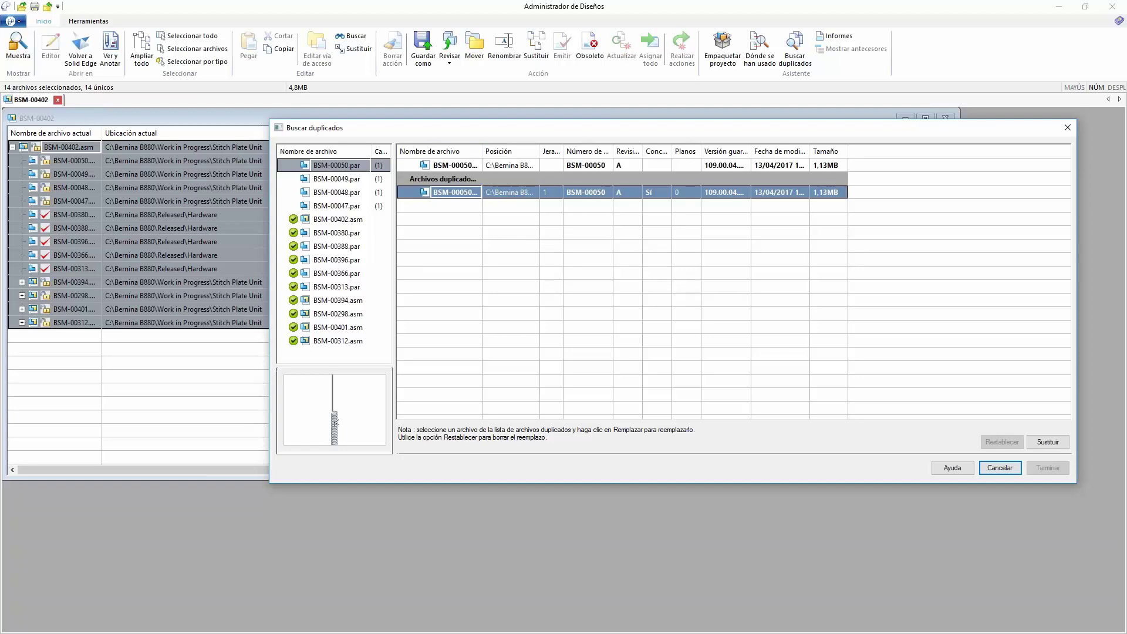
# Adjust the results columns so the file name, document number, geometry match, saved version and modified date can be examined
pyautogui.moveTo(482, 151); pyautogui.dragTo(521, 150)
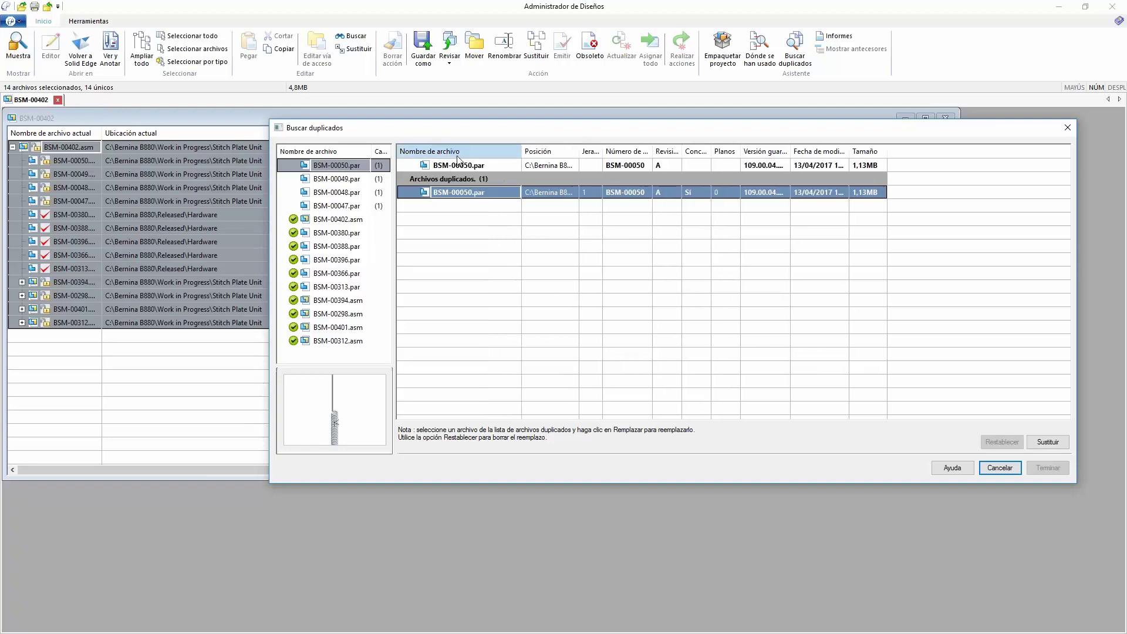
pyautogui.moveTo(577, 152); pyautogui.dragTo(627, 152)
pyautogui.moveTo(697, 153); pyautogui.dragTo(880, 152)
pyautogui.moveTo(695, 133); pyautogui.dragTo(533, 126)
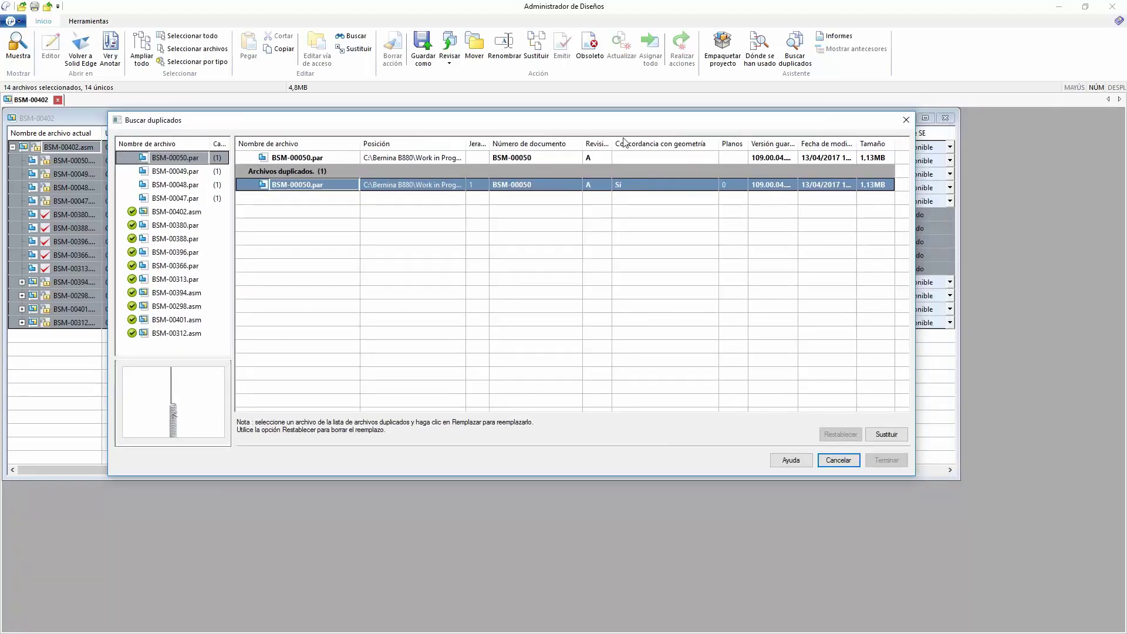
pyautogui.moveTo(718, 145); pyautogui.dragTo(660, 145)
pyautogui.moveTo(740, 145); pyautogui.dragTo(846, 145)
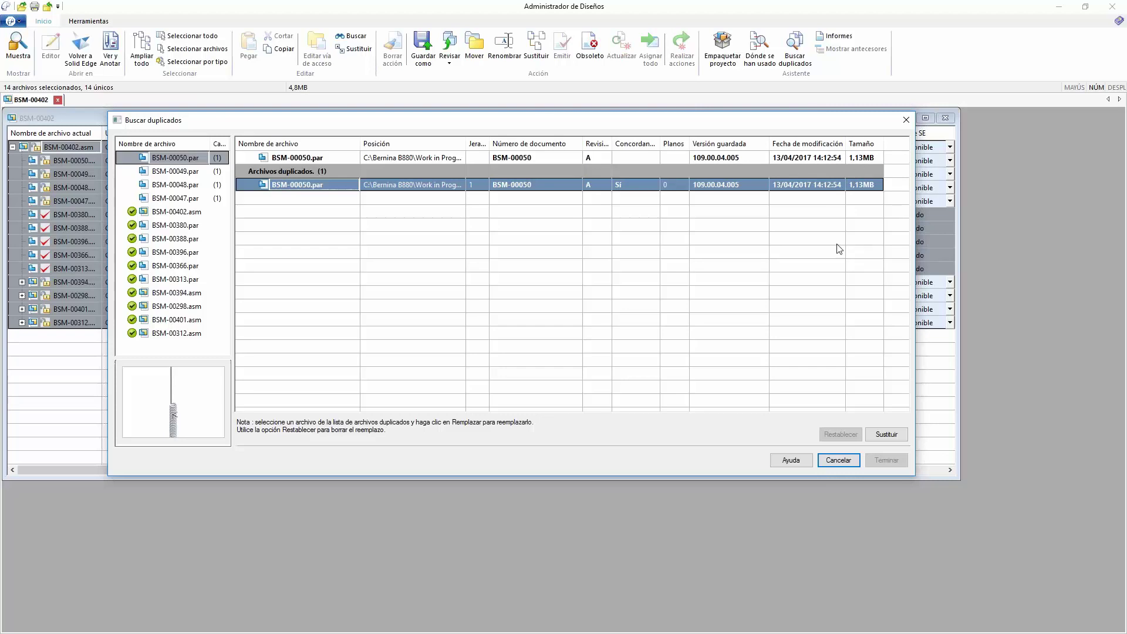
# Examine the duplicates listed for BSM-00049.par and BSM-00047.par
pyautogui.click(202, 166)
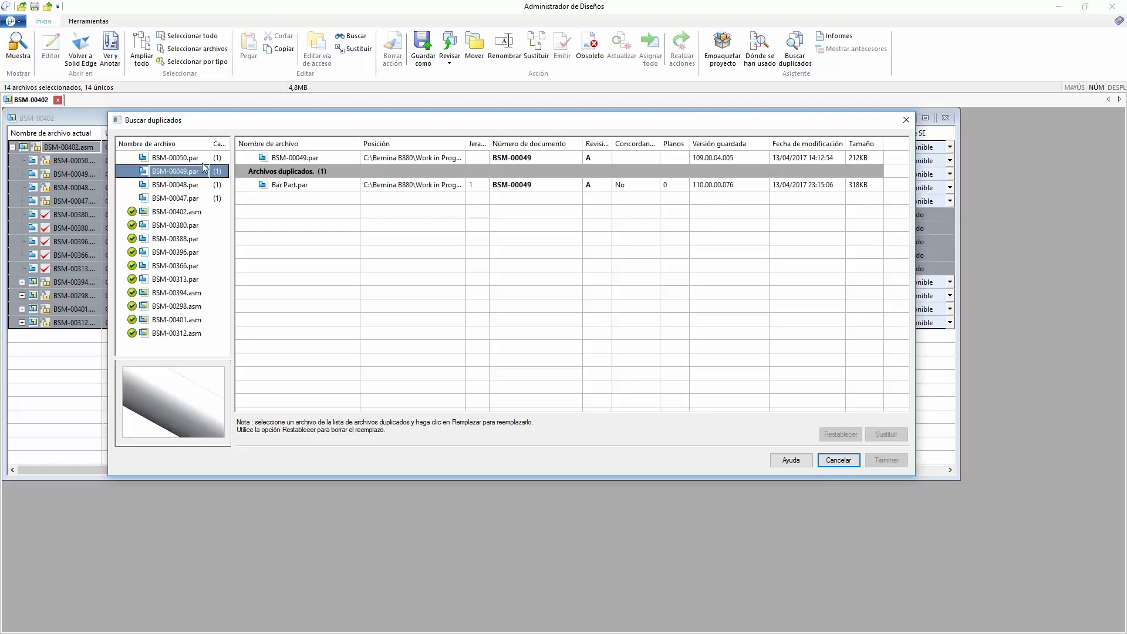
pyautogui.moveTo(320, 122); pyautogui.dragTo(474, 141)
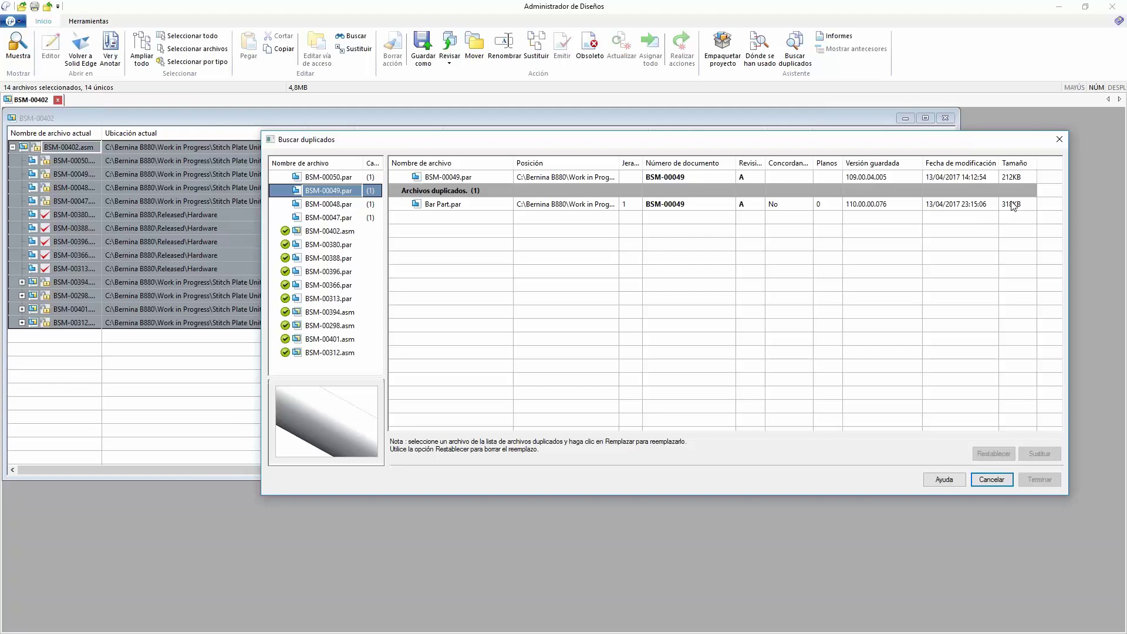
pyautogui.click(324, 217)
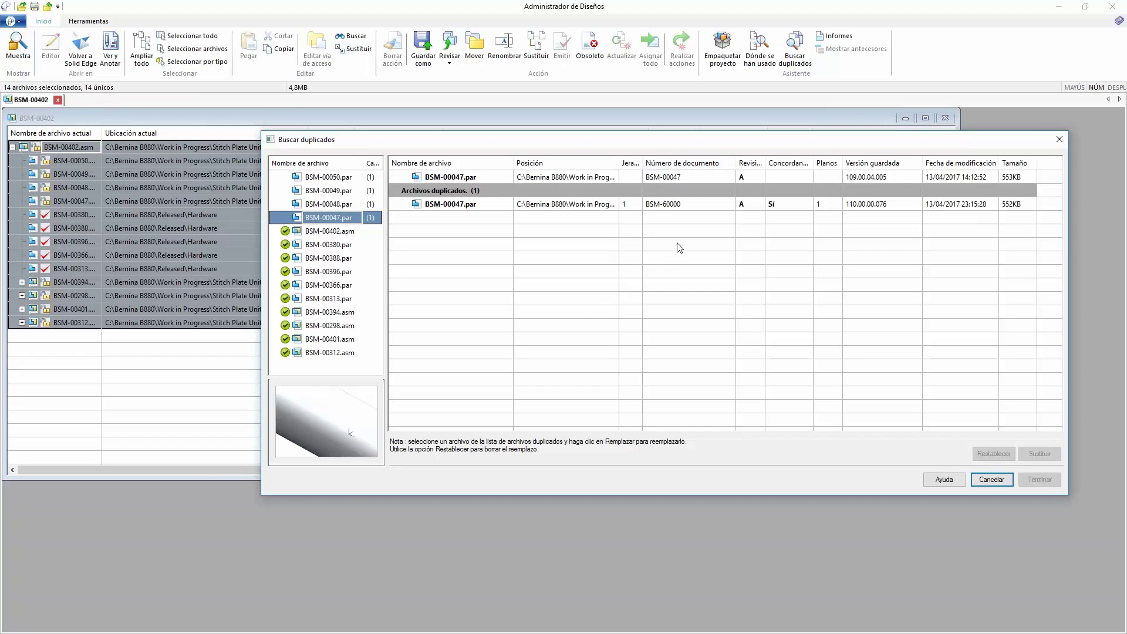
pyautogui.moveTo(641, 139); pyautogui.dragTo(518, 142)
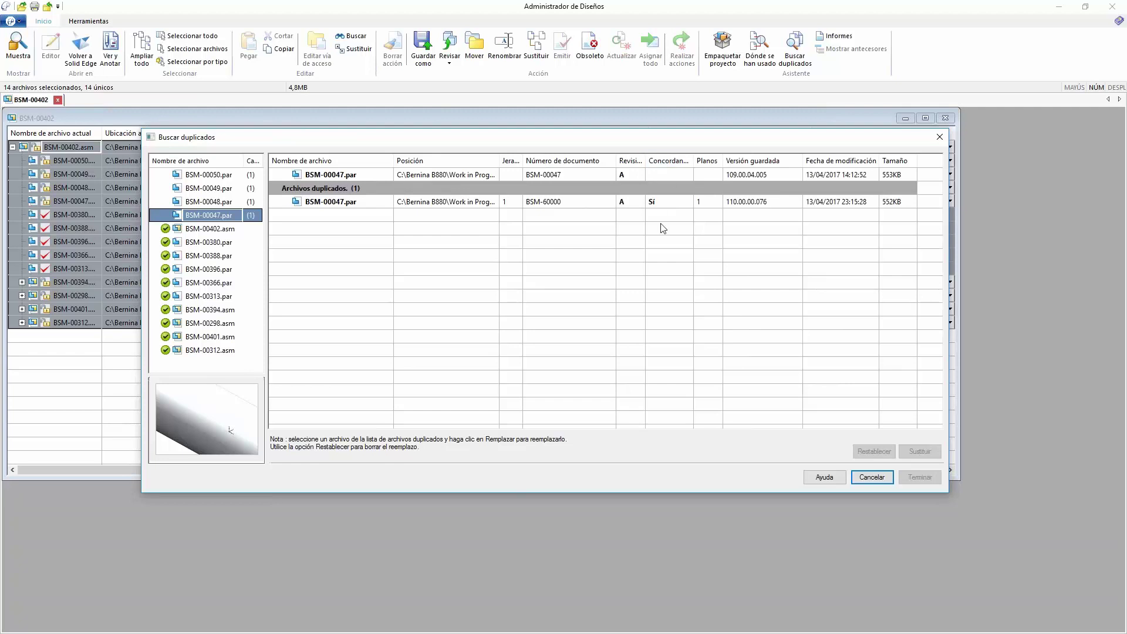
# Replace BSM-00047.par with its duplicate from the Duplicate files folder, perform the pending actions and close Design Manager
pyautogui.click(705, 201)
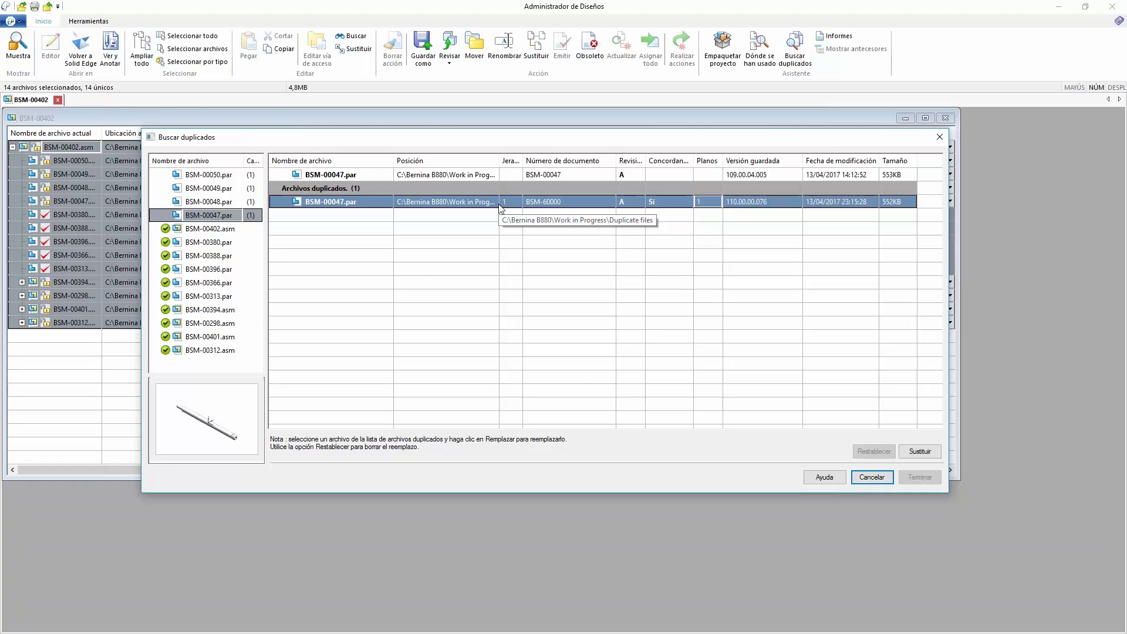
pyautogui.click(921, 452)
pyautogui.click(914, 479)
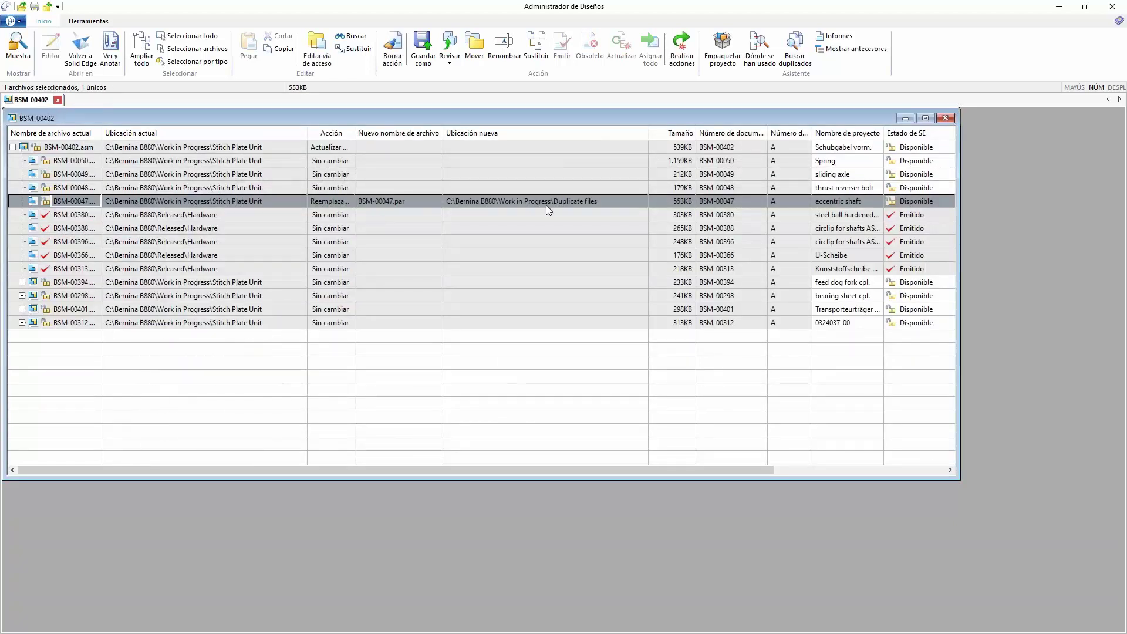
pyautogui.click(682, 47)
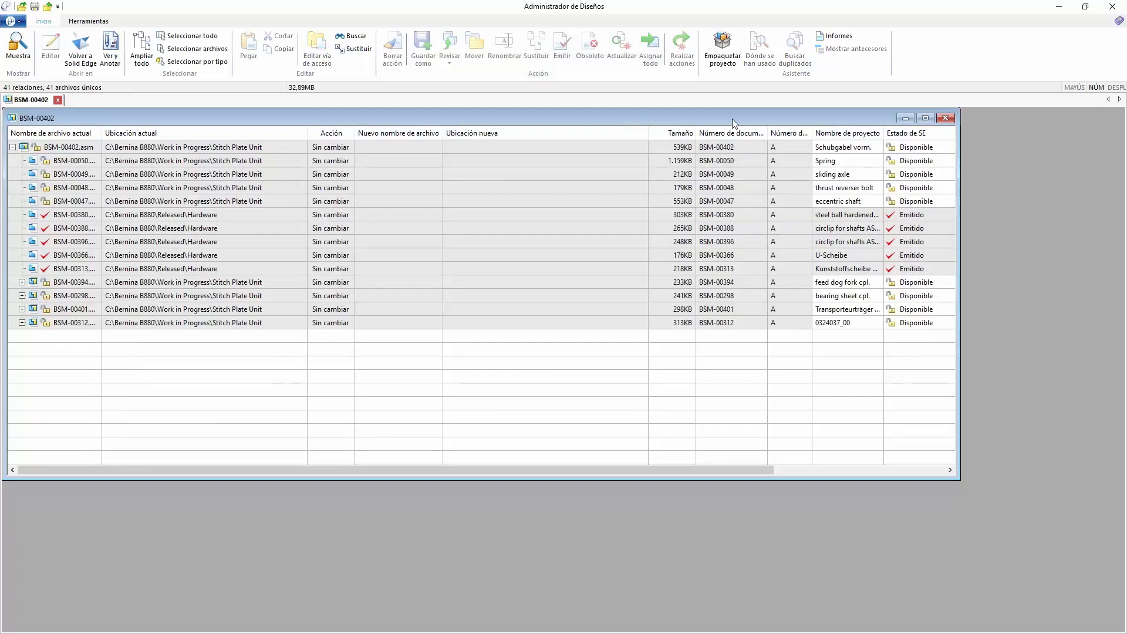
pyautogui.click(946, 118)
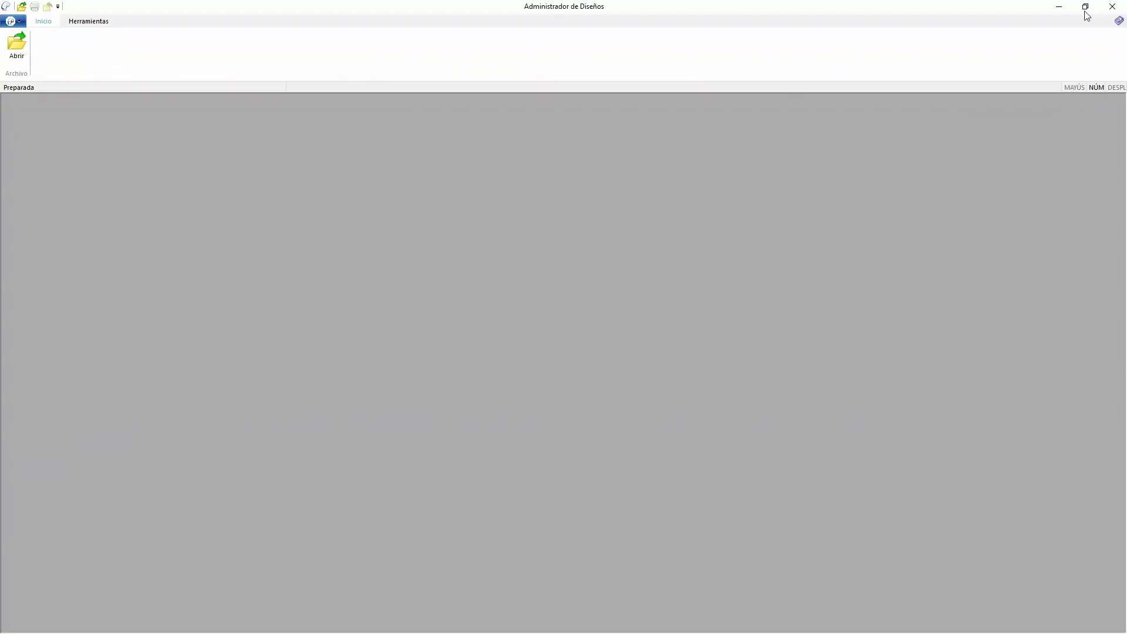
pyautogui.click(1112, 7)
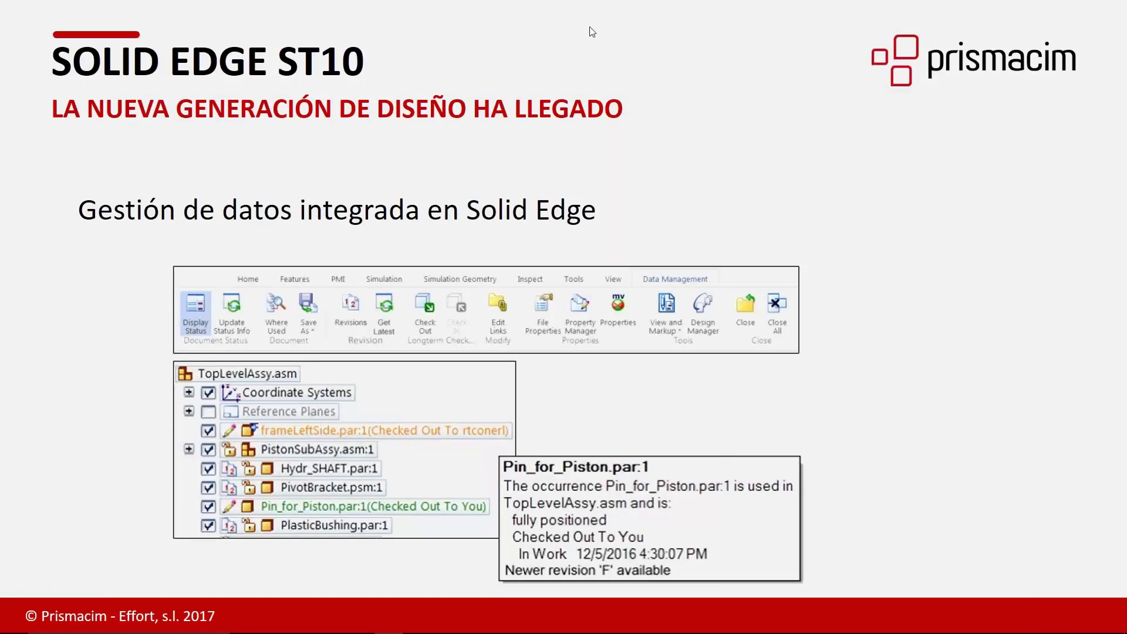
pyautogui.click(653, 151)
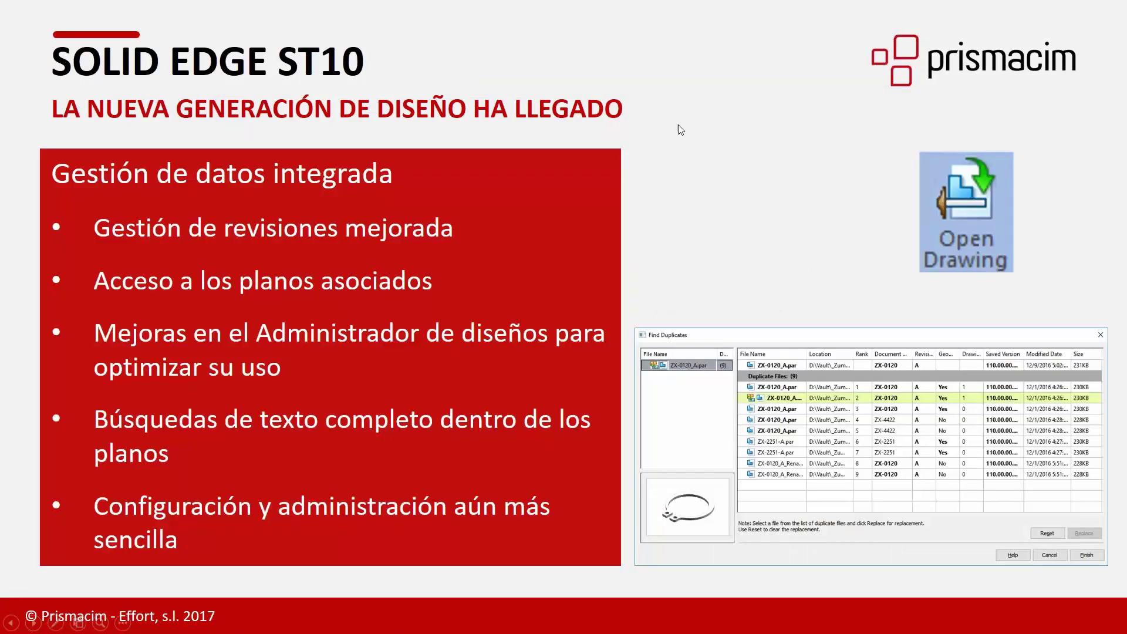